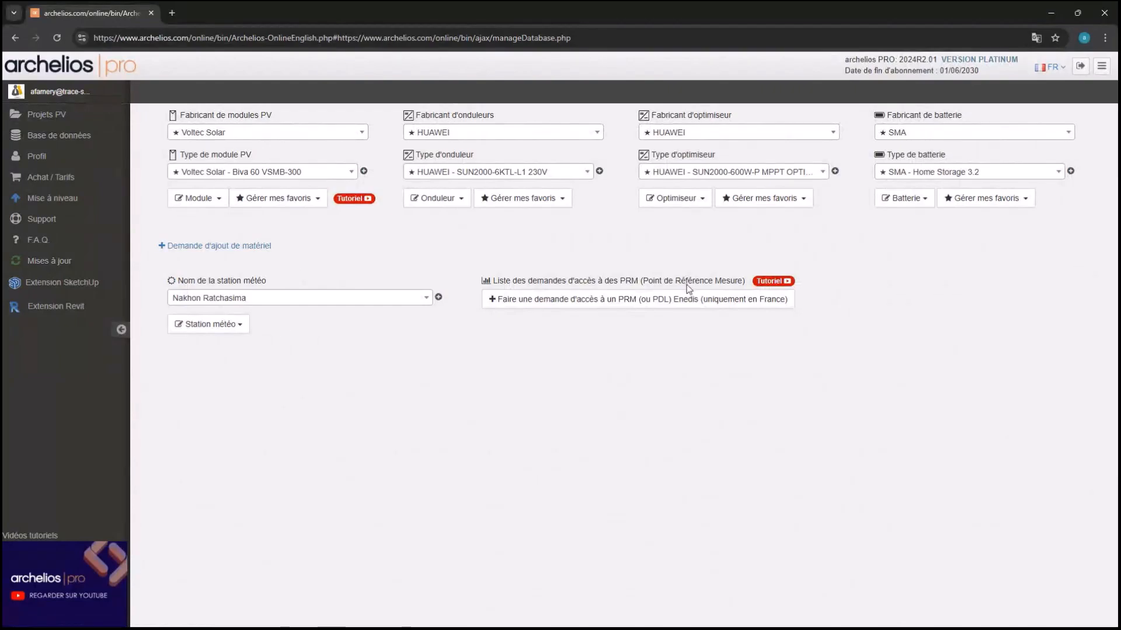
Start a new Enedis PRM access request with company 'Trace software' and paste the holder's e-mail
left_click(641, 313)
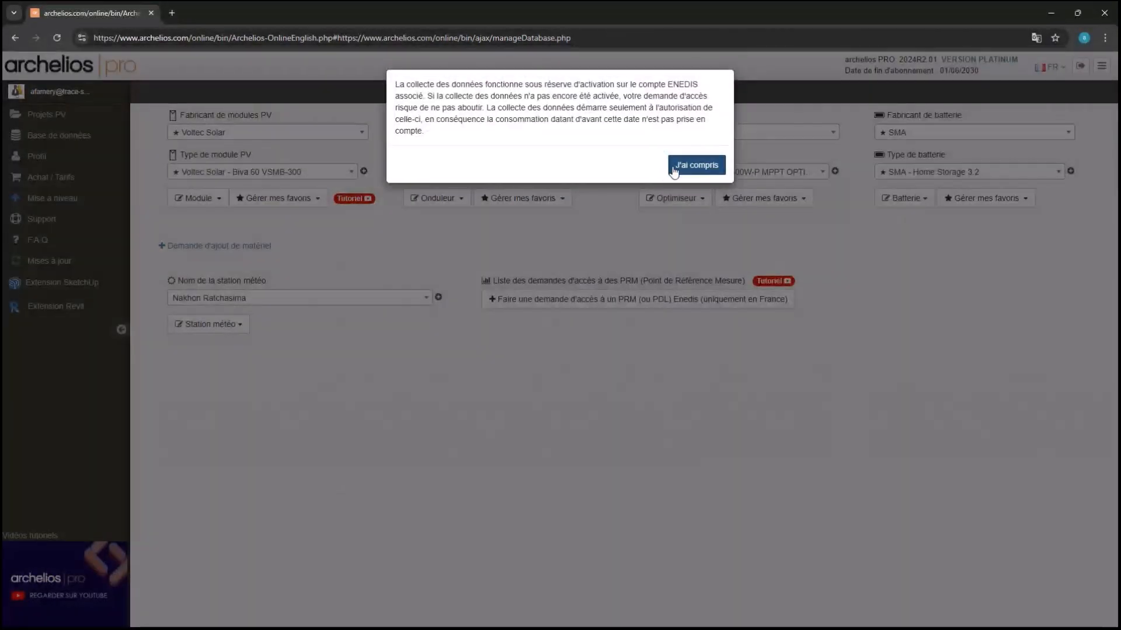
left_click(672, 167)
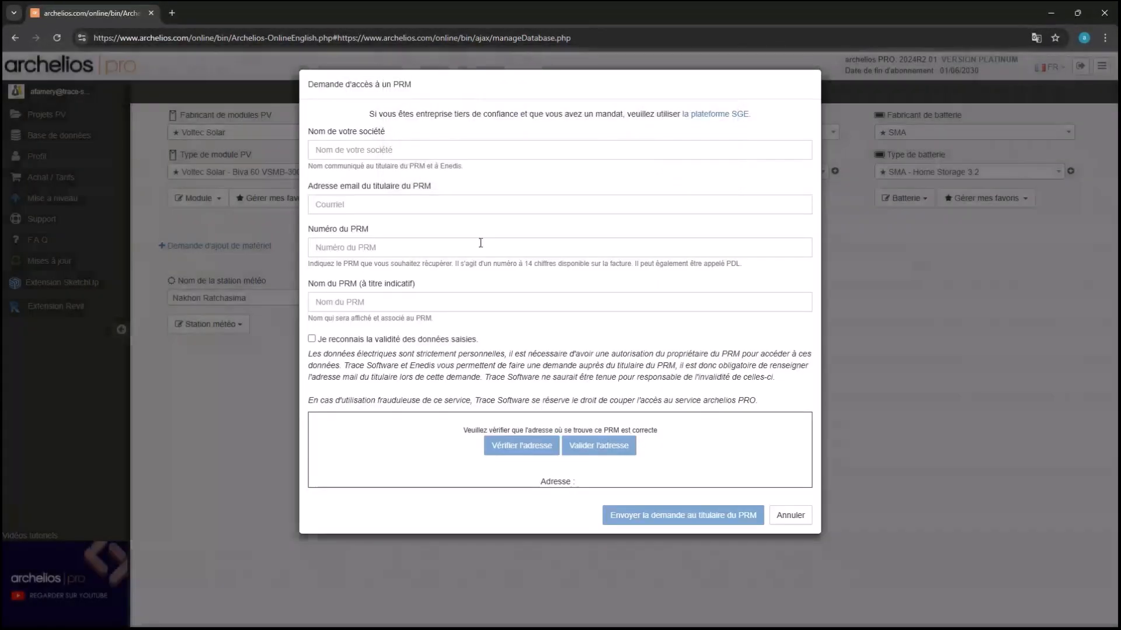
left_click(464, 150)
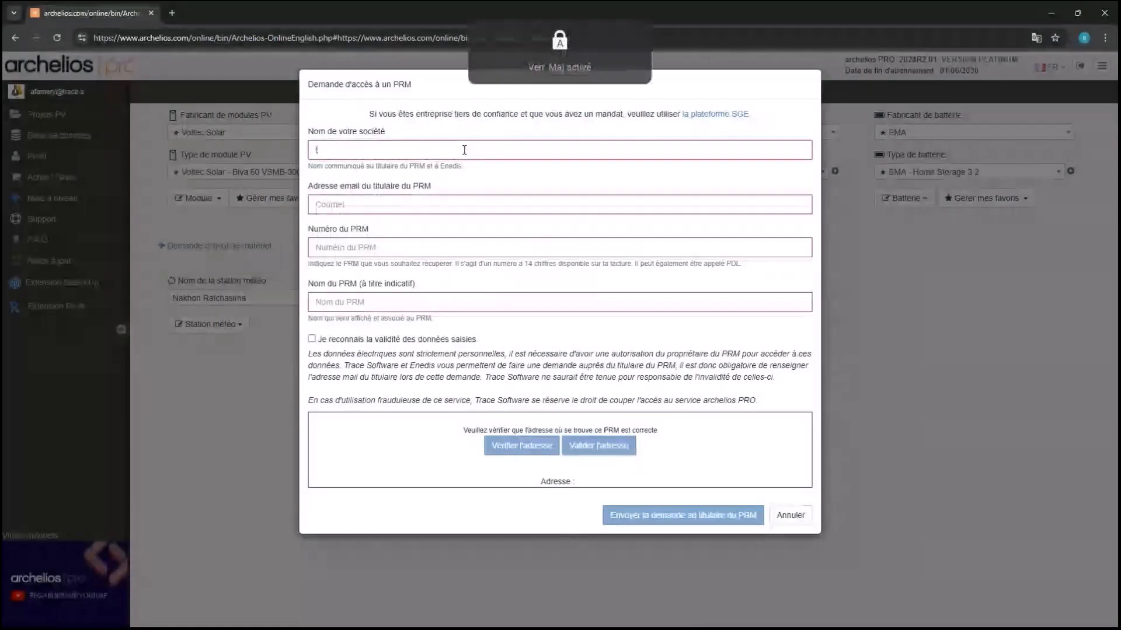
type("Trace")
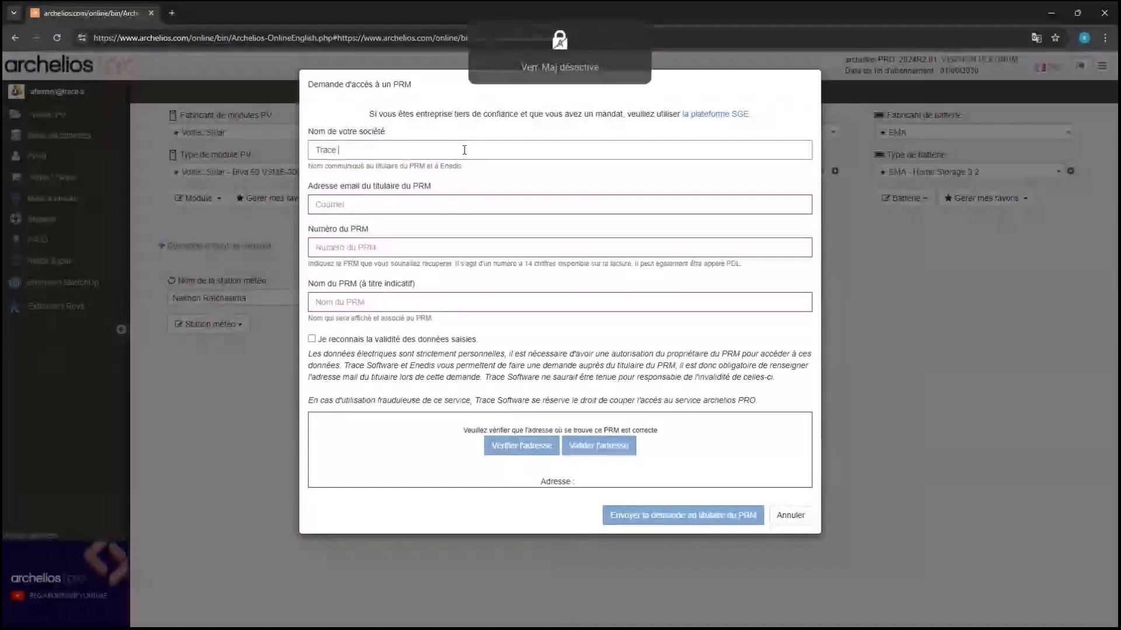
type(" software")
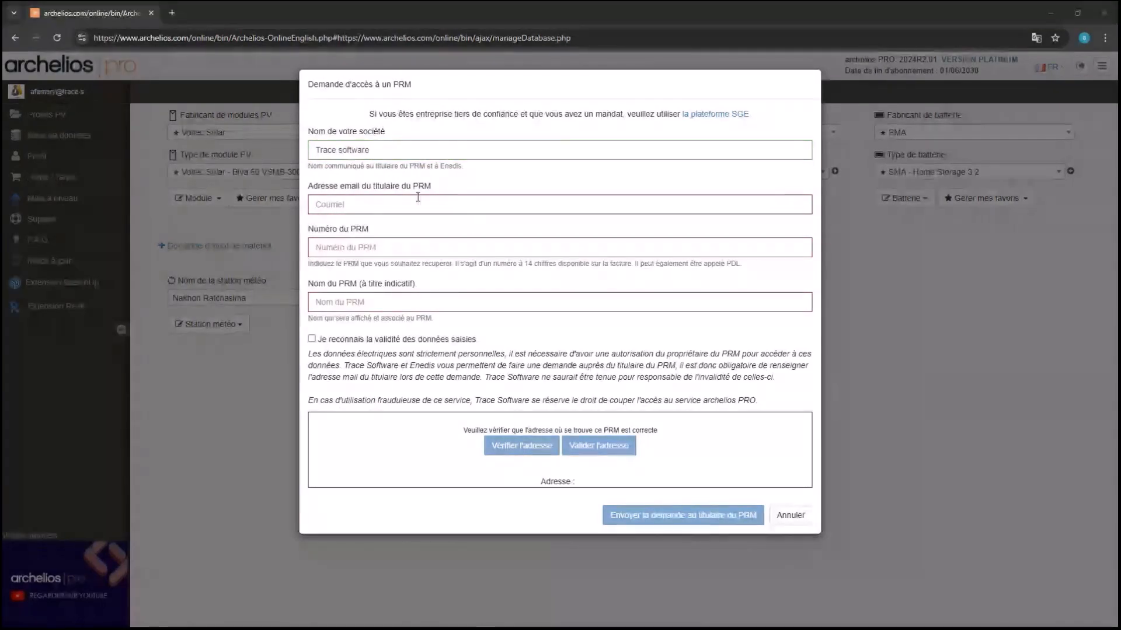
left_click(407, 203)
key("ctrl+v")
Enter the PRM number and holder's name, accept the acknowledgment, and verify the meter's address
left_click(385, 246)
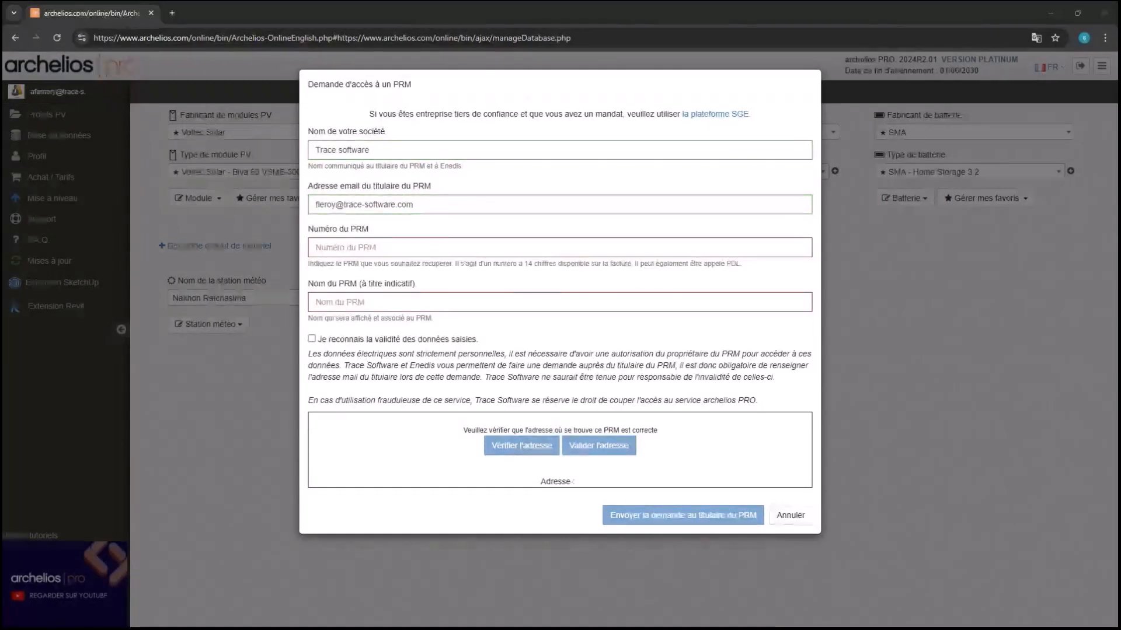
left_click(367, 247)
key("ctrl+v")
key("Tab")
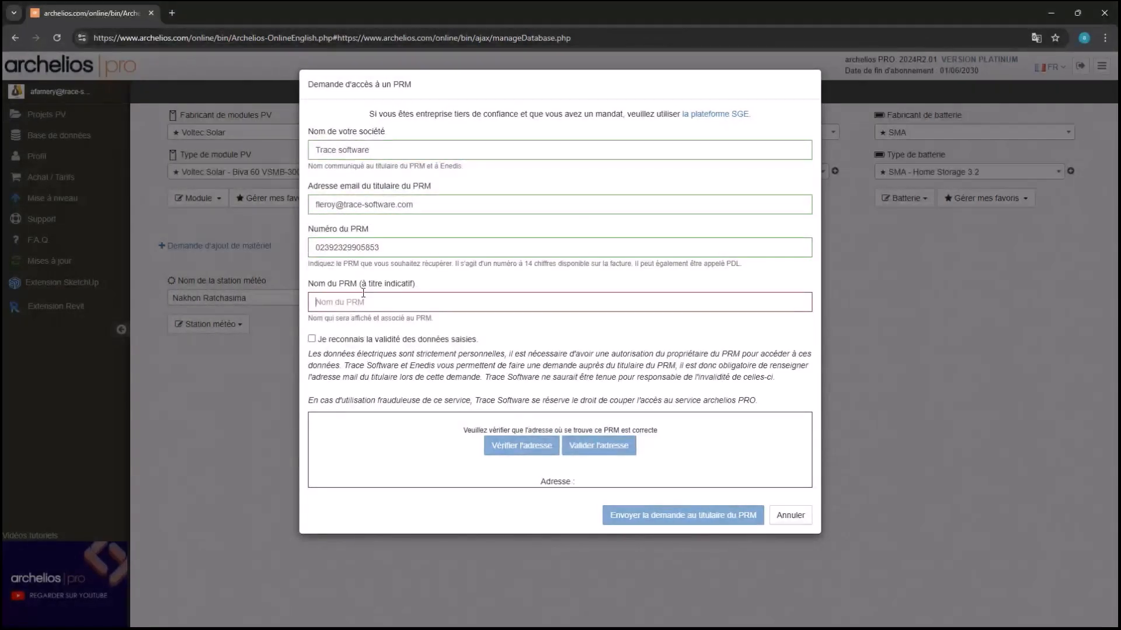
key("Caps_Lock")
type("L")
key("Caps_Lock")
type("eroy")
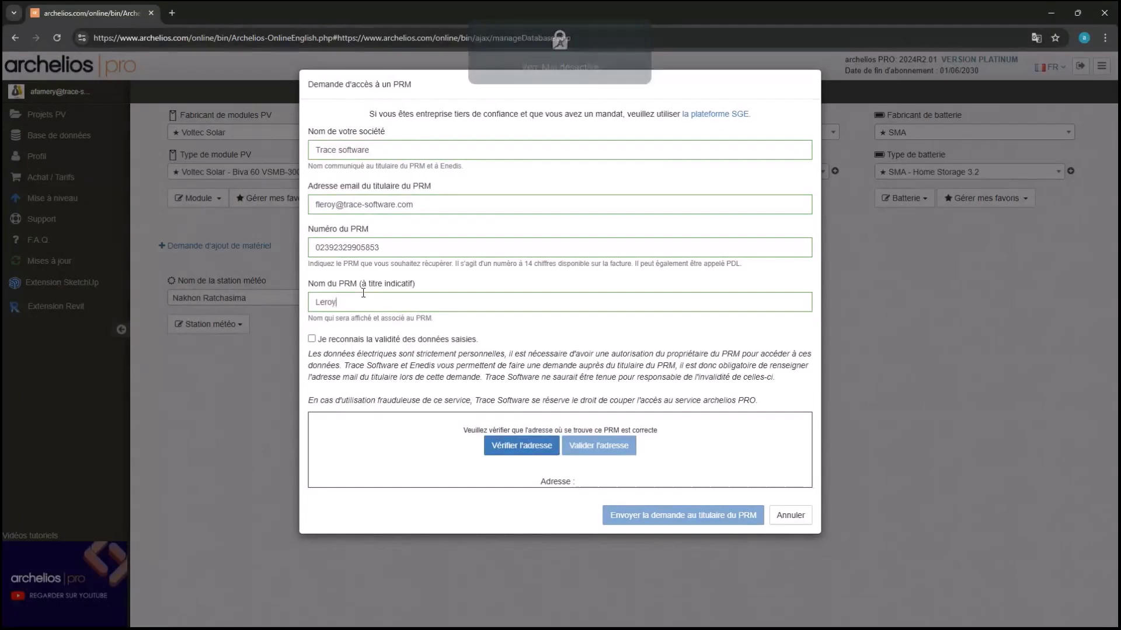
left_click(312, 340)
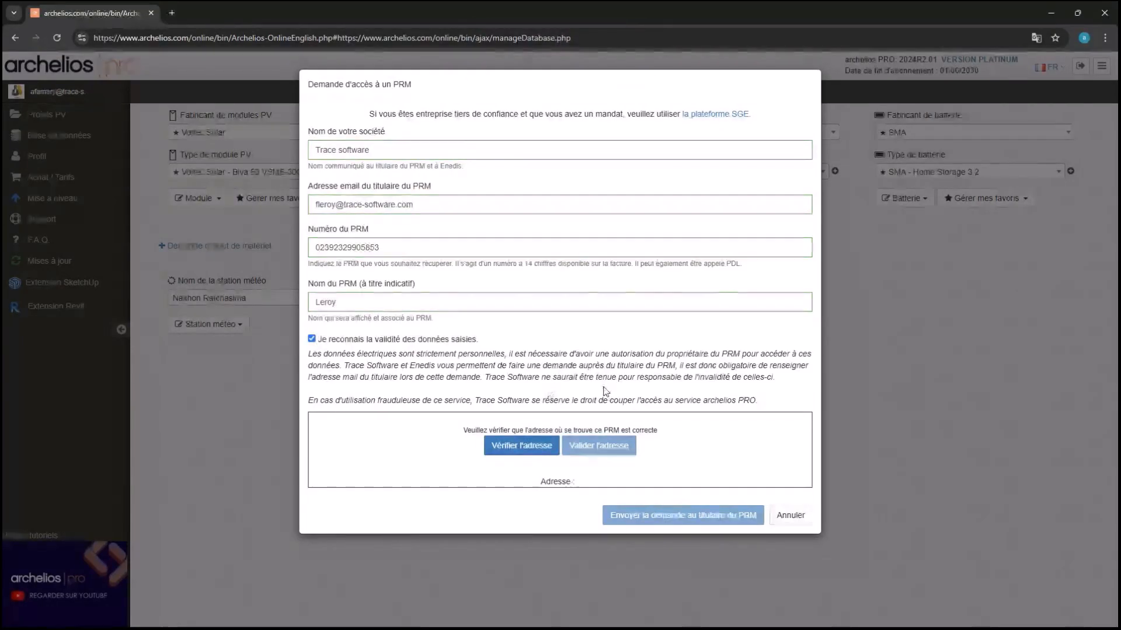
left_click(528, 458)
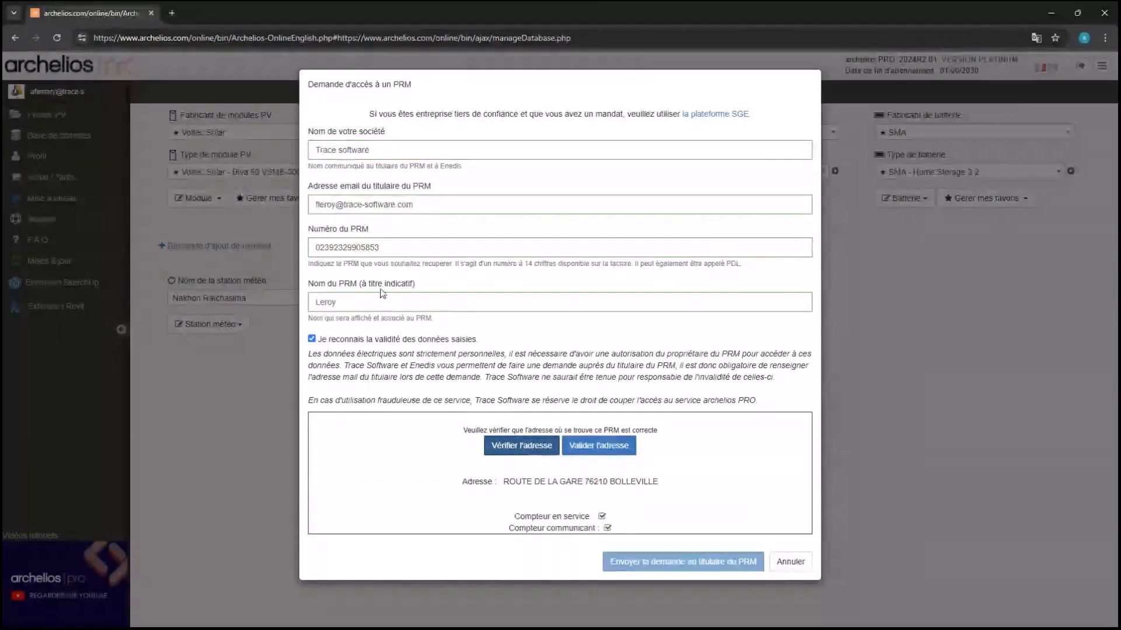
Validate the PRM address, send the request to the holder, and dismiss the confirmation alert
left_click(601, 458)
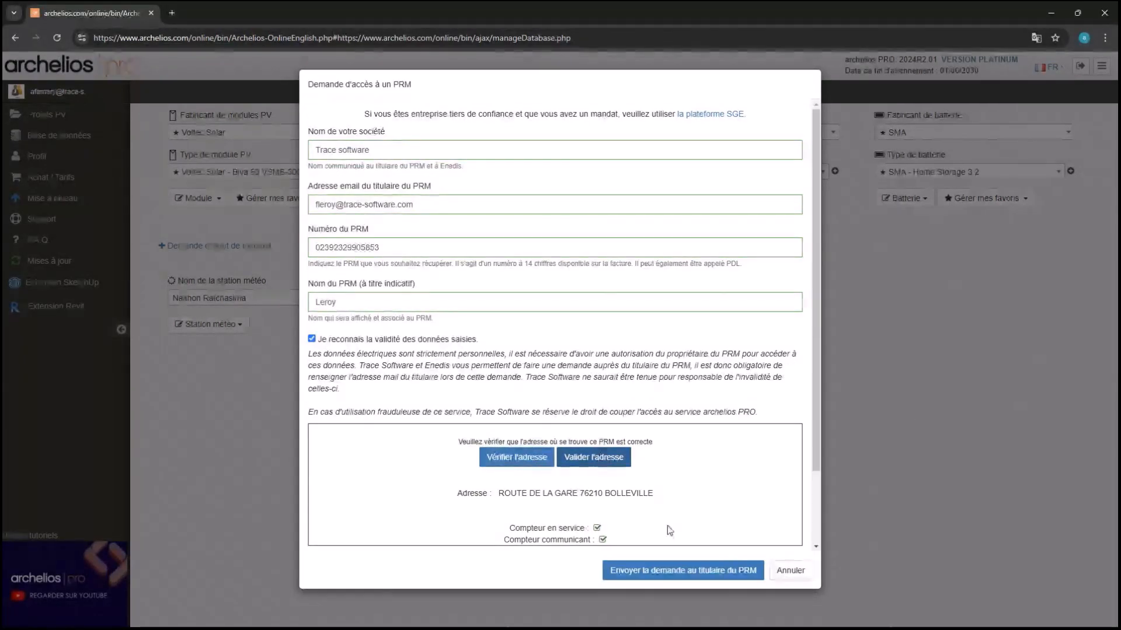
left_click(689, 577)
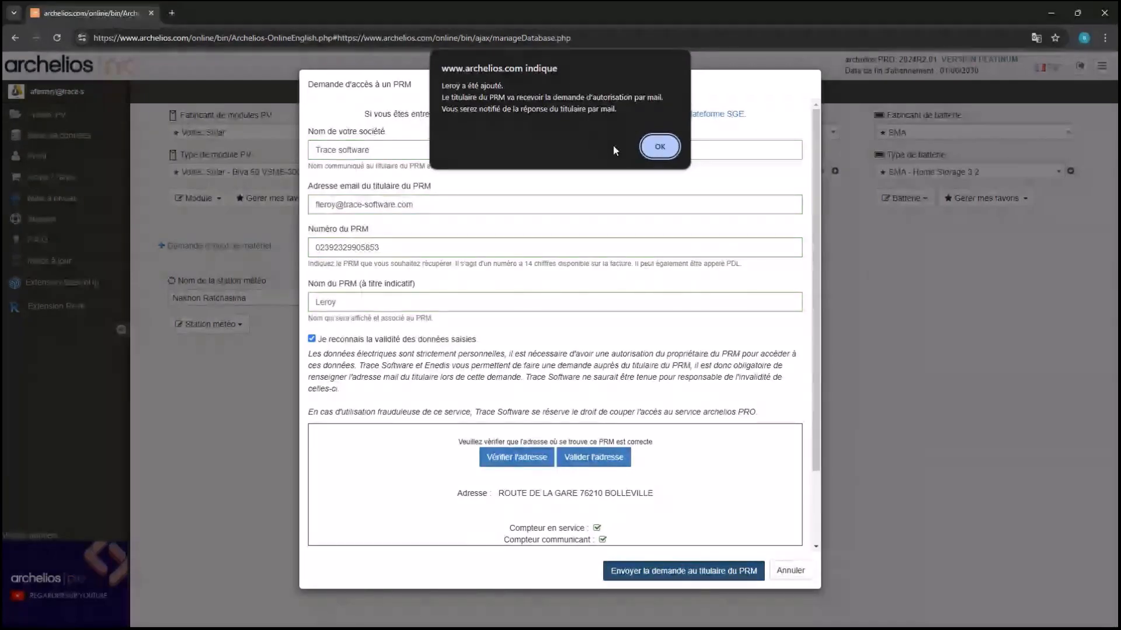
left_click(659, 146)
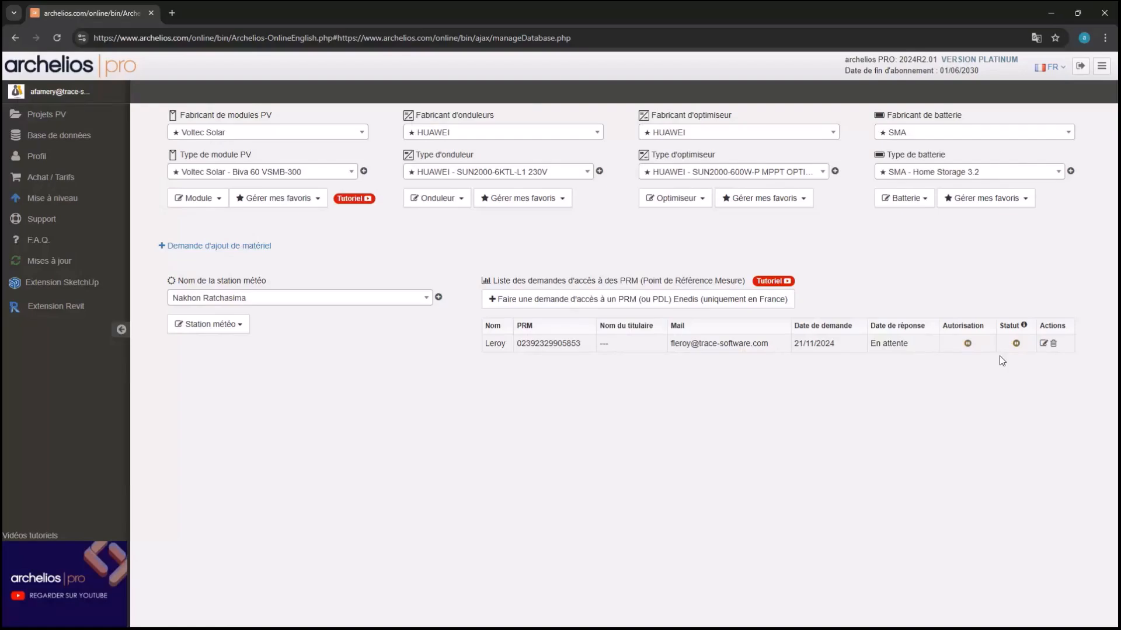
Create a new archelios PRO 3D project from the Projets PV list
left_click(75, 115)
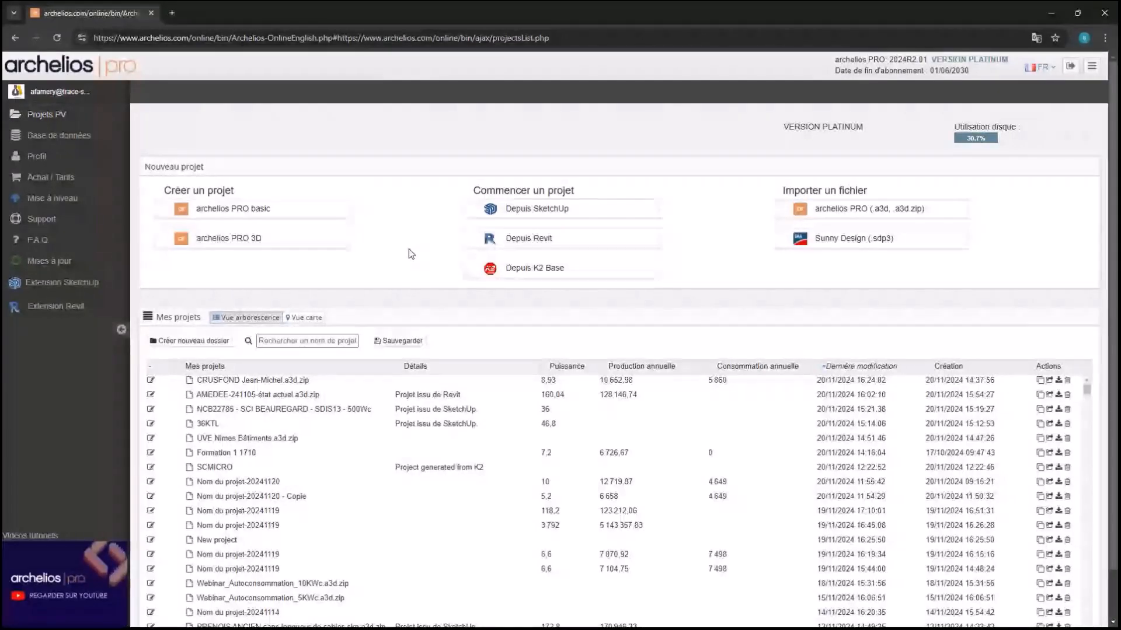
left_click(334, 242)
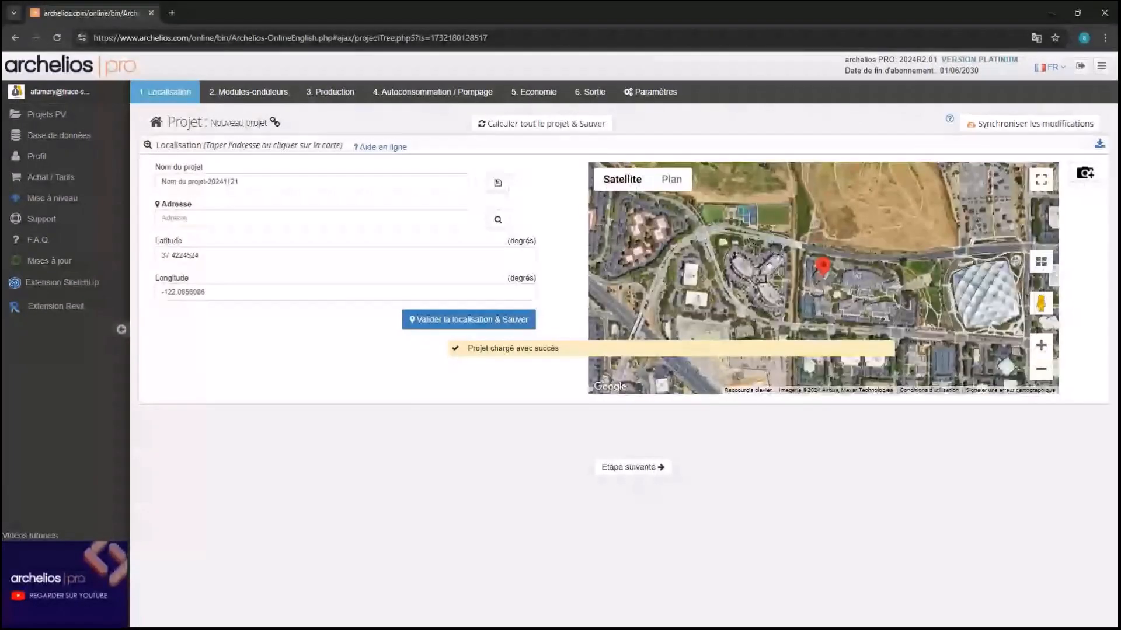
Rename the project from the default name to 'Webinar 1'
triple_click(170, 182)
type("No")
key("BackSpace")
key("BackSpace")
type("W")
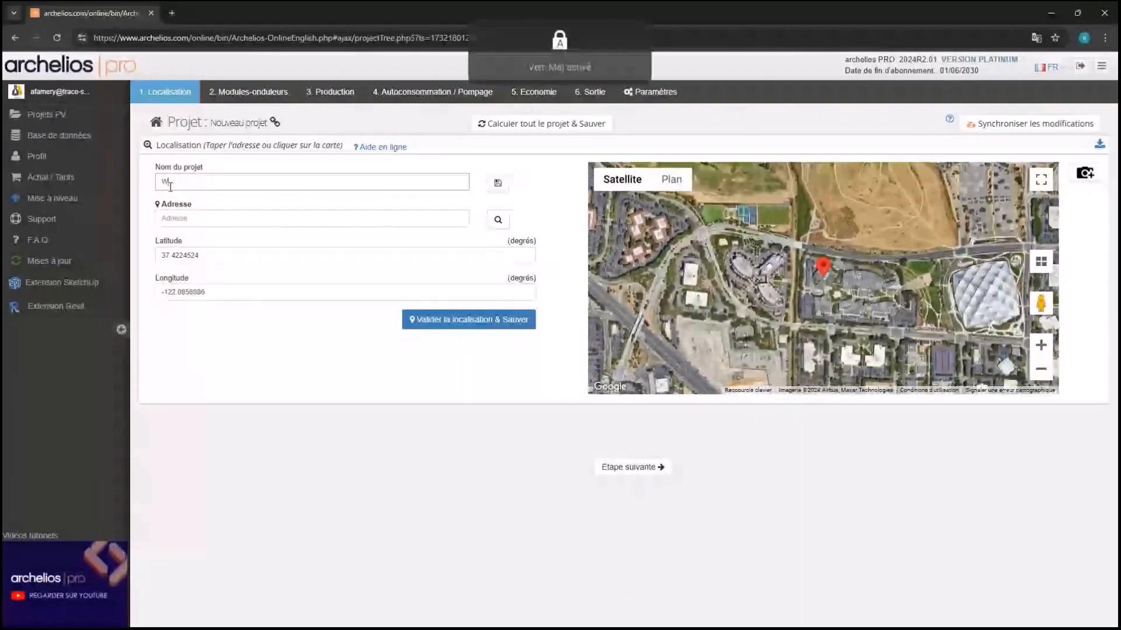
type("attnar")
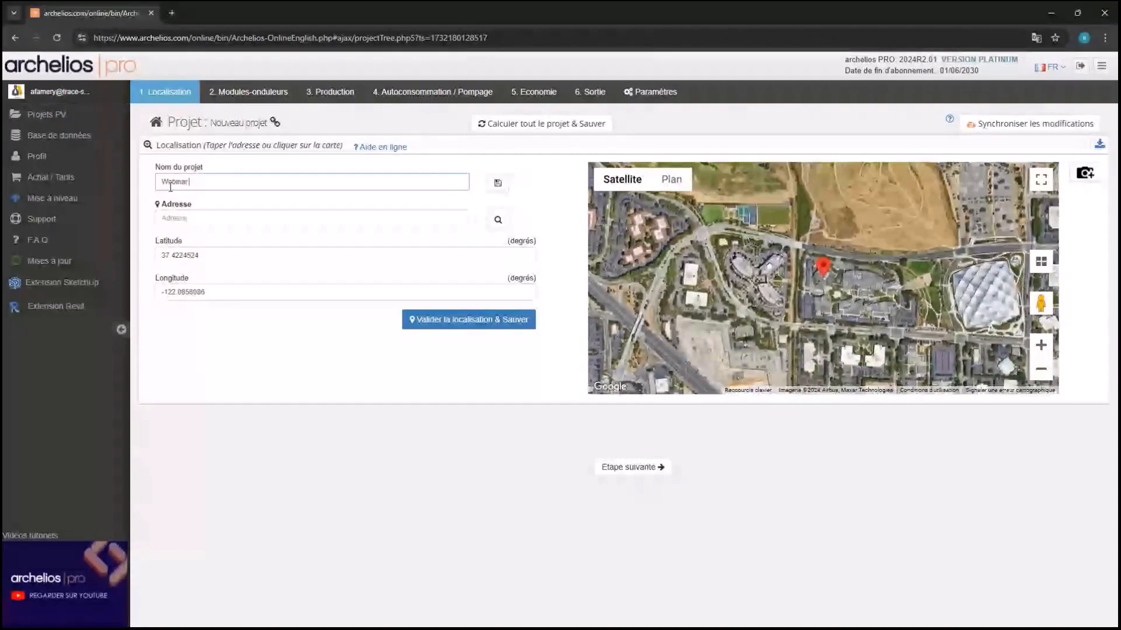
type(" 1")
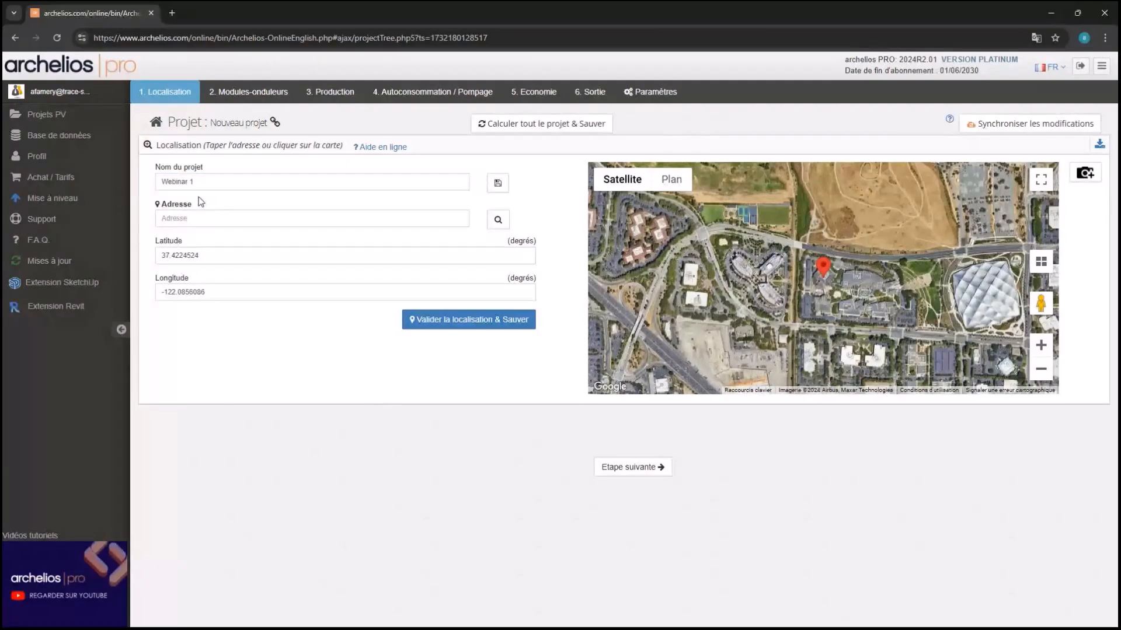
Type the installation site's street address into the Adresse field
left_click(196, 218)
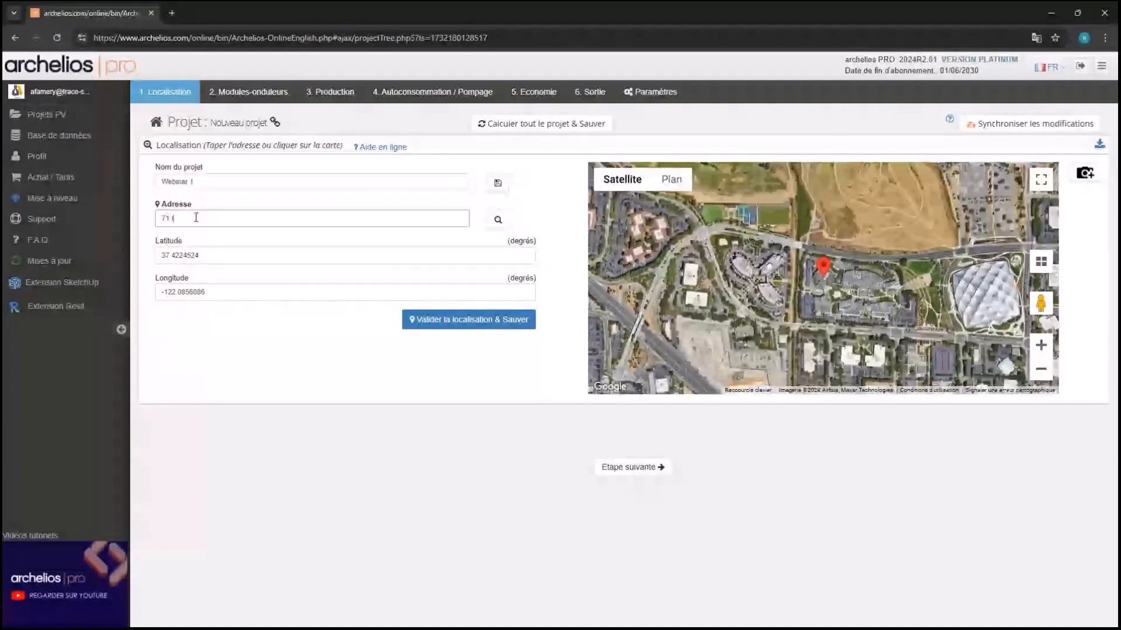
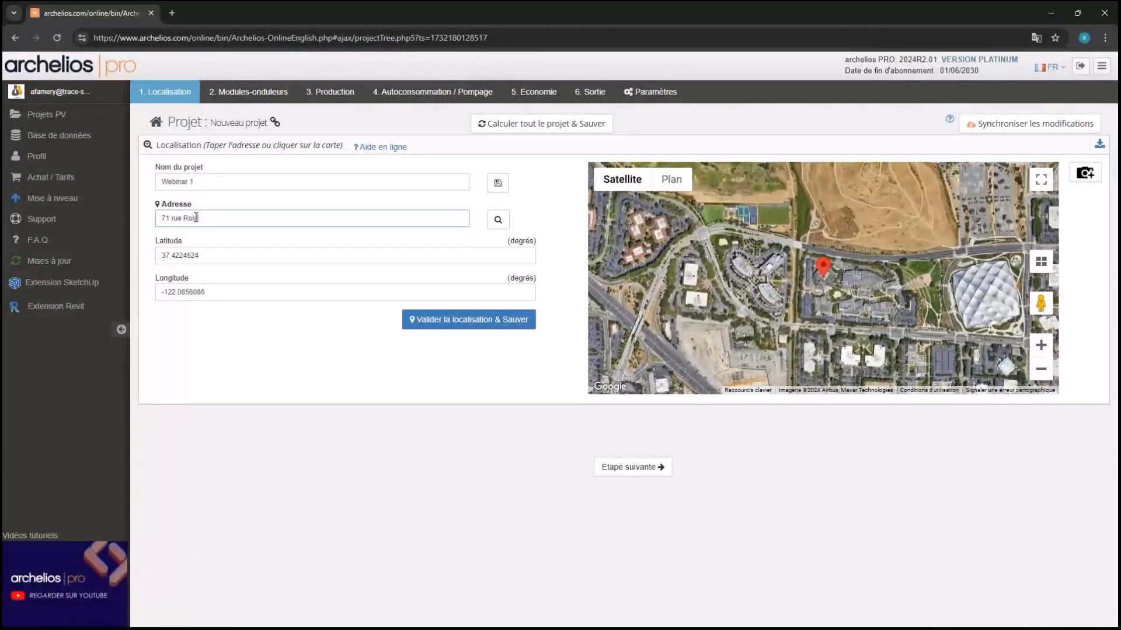
key("Caps_Lock")
left_click(497, 220)
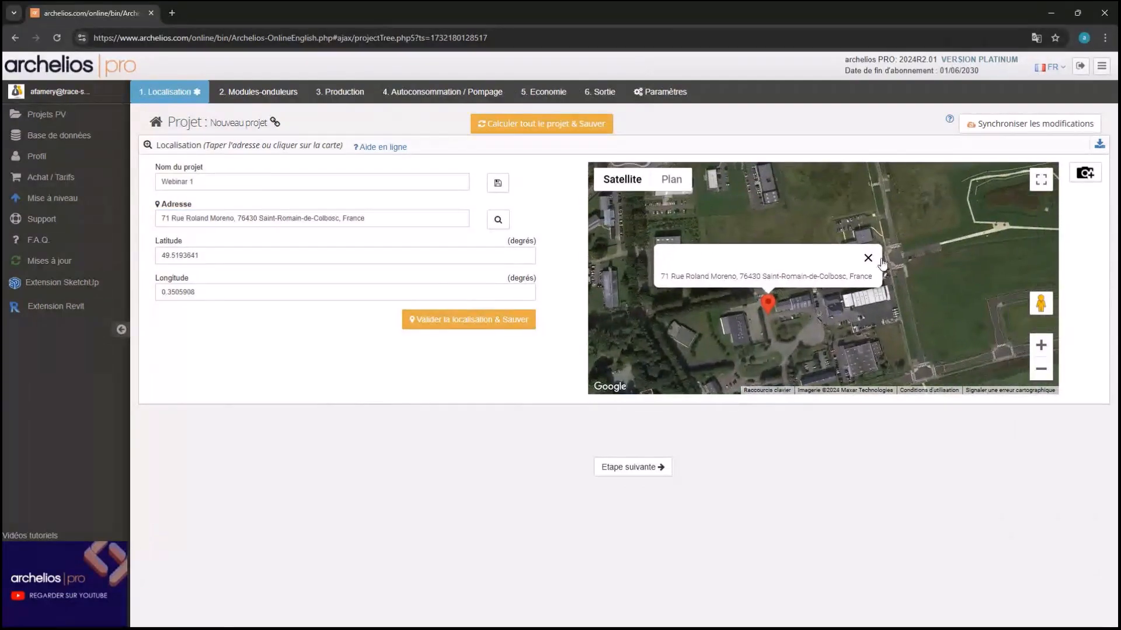
scroll(871, 261, "up", 1)
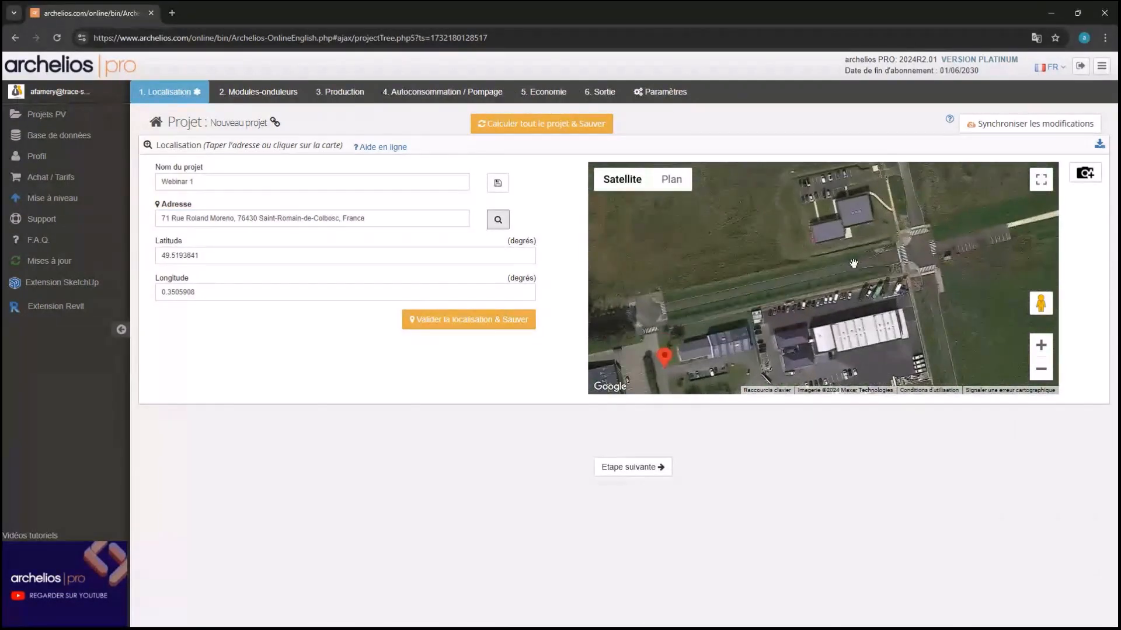
left_click_drag(854, 261, 806, 278)
left_click(799, 284)
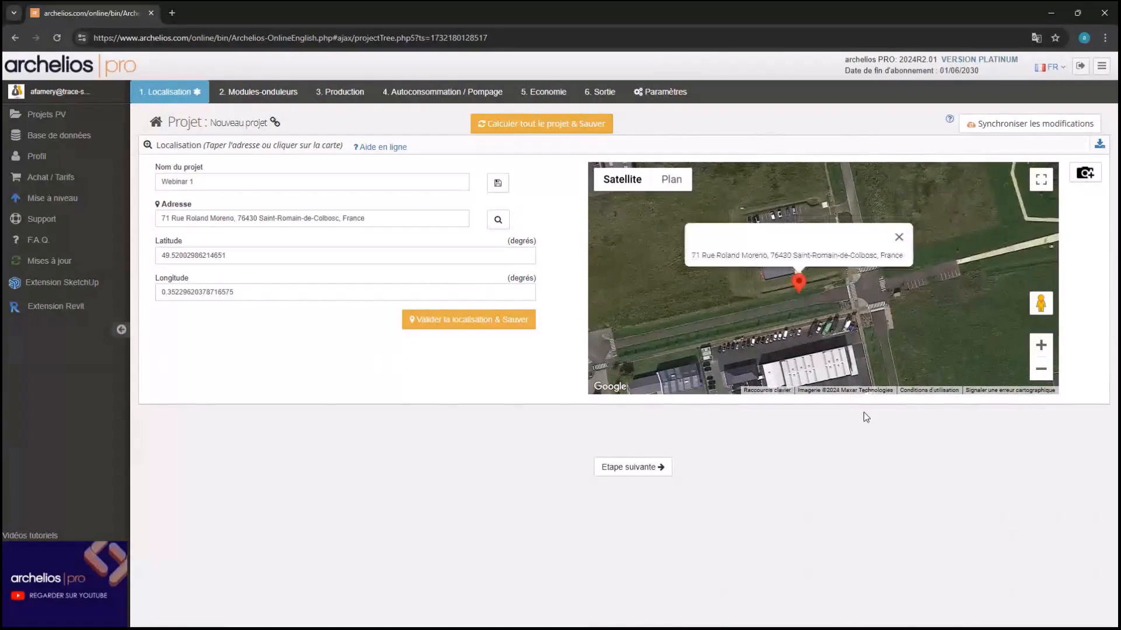
left_click(470, 320)
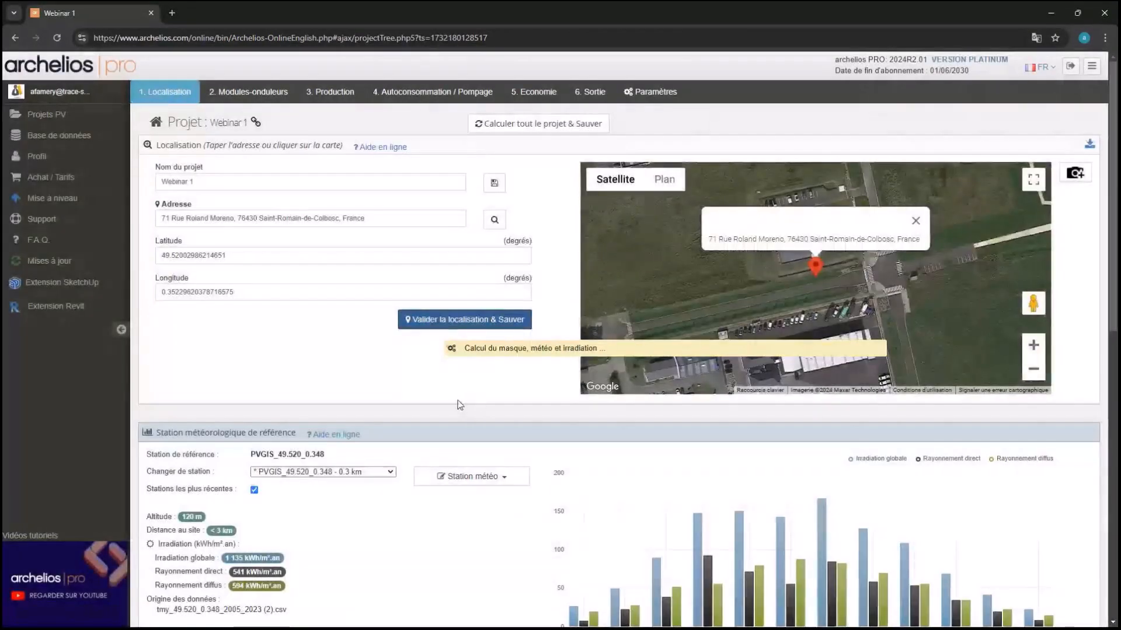
scroll(344, 408, "down", 2)
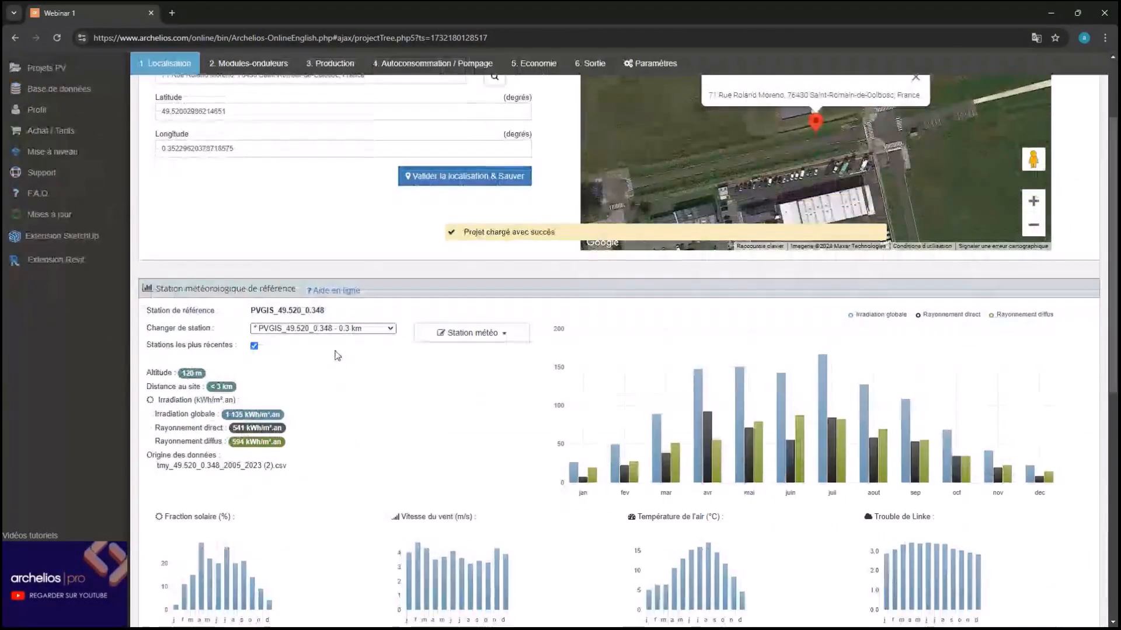
left_click(333, 330)
left_click(324, 344)
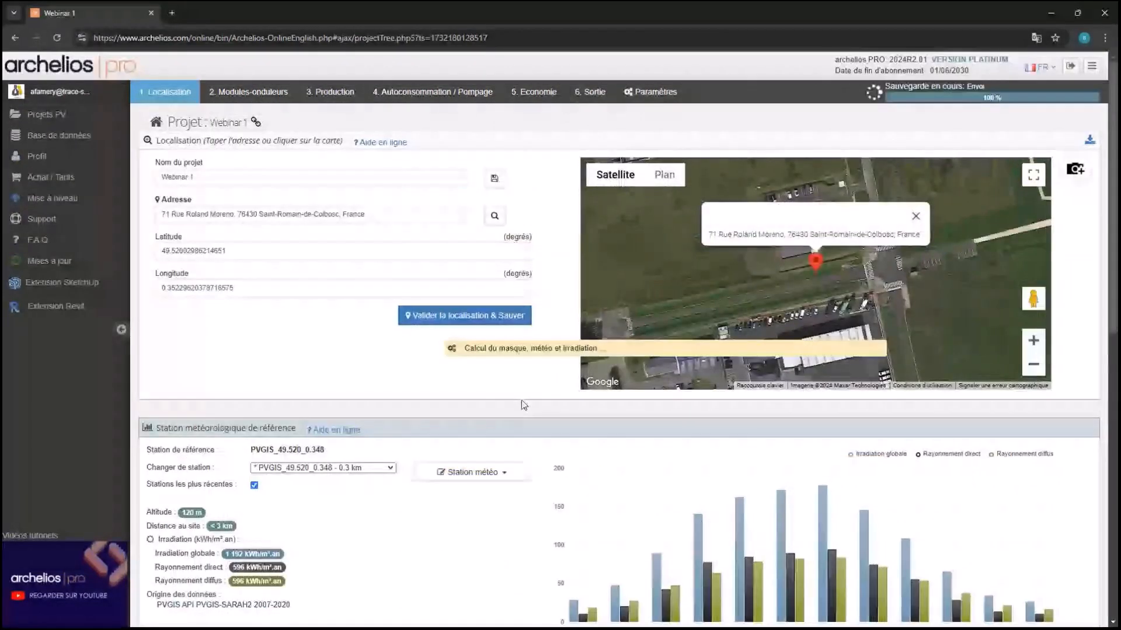
scroll(525, 405, "down", 3)
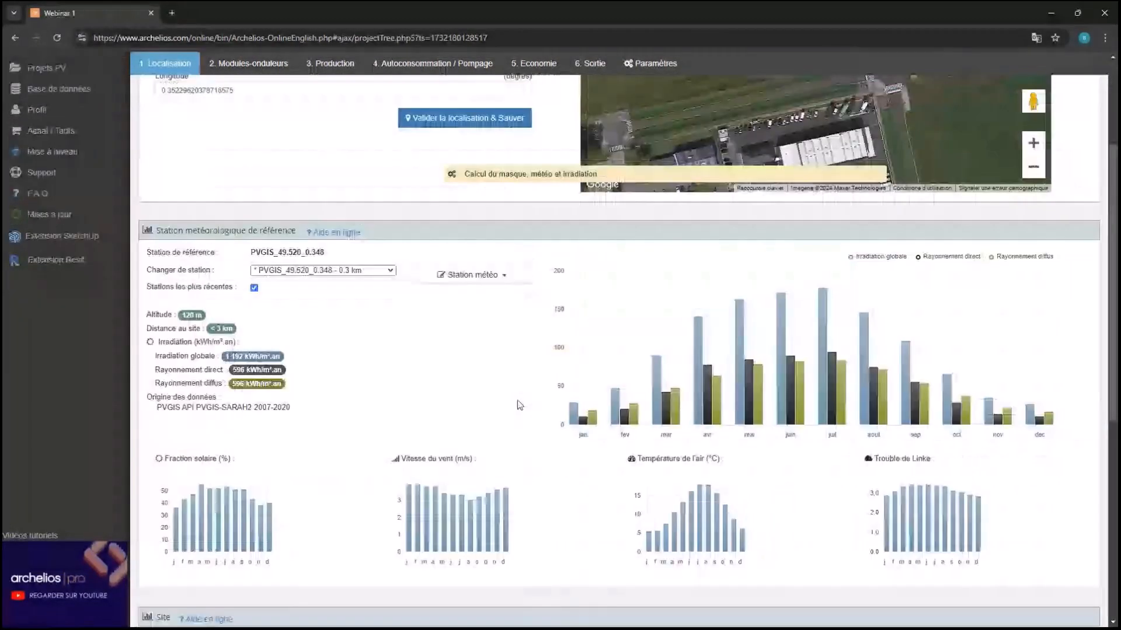
left_click(374, 272)
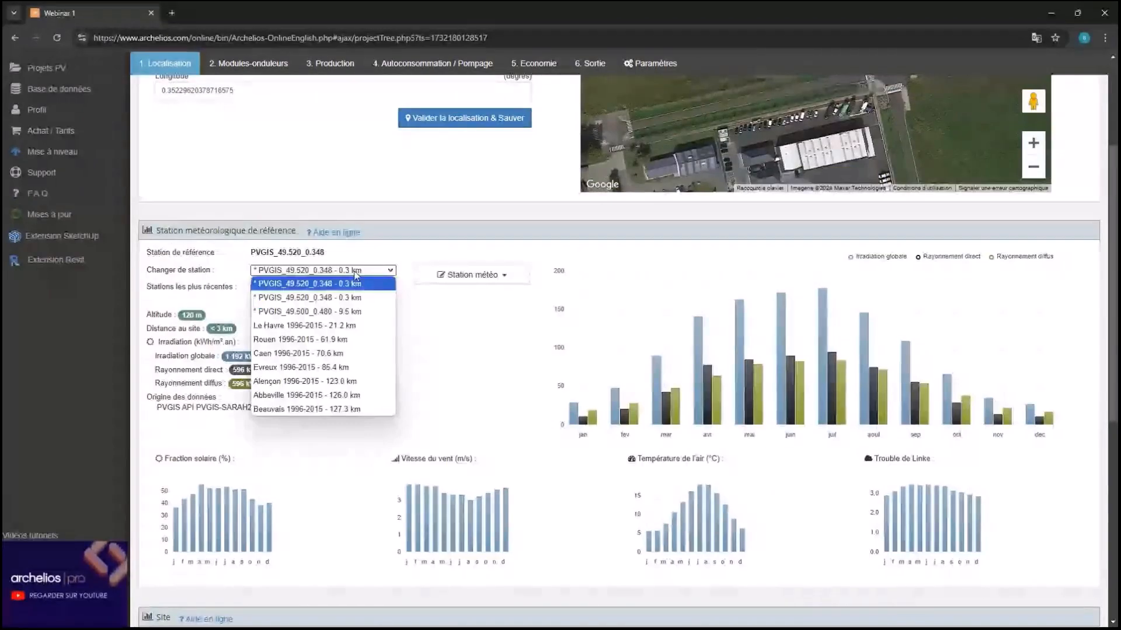
left_click(358, 284)
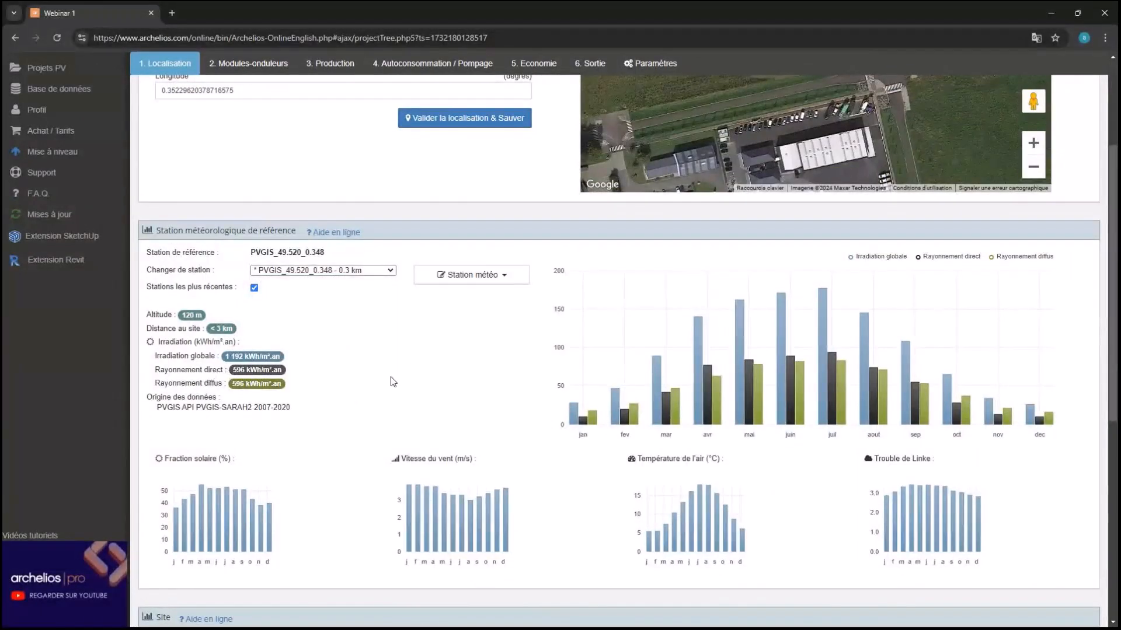
scroll(387, 380, "up", 3)
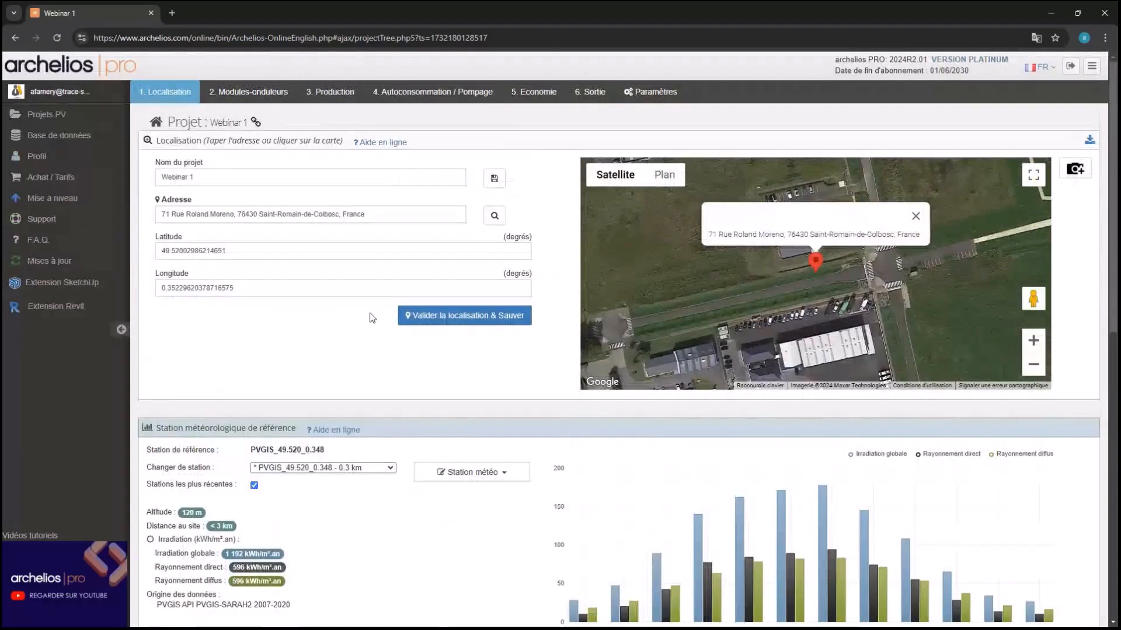
Show the Modules-onduleurs map with Google satellite imagery as the base layer
left_click(252, 93)
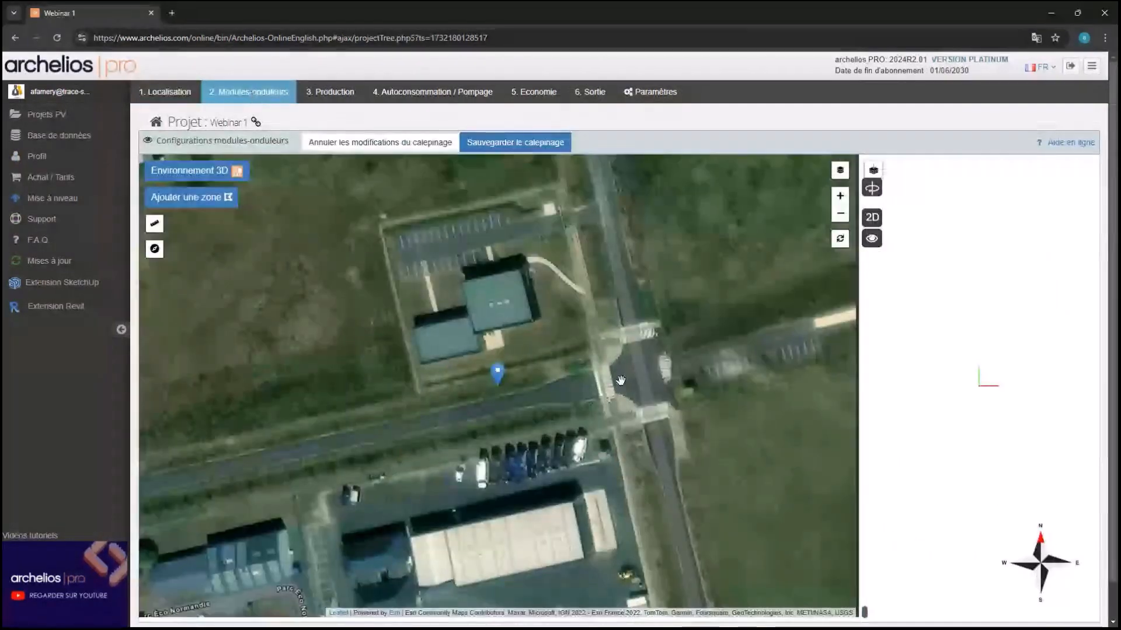
left_click_drag(621, 383, 634, 404)
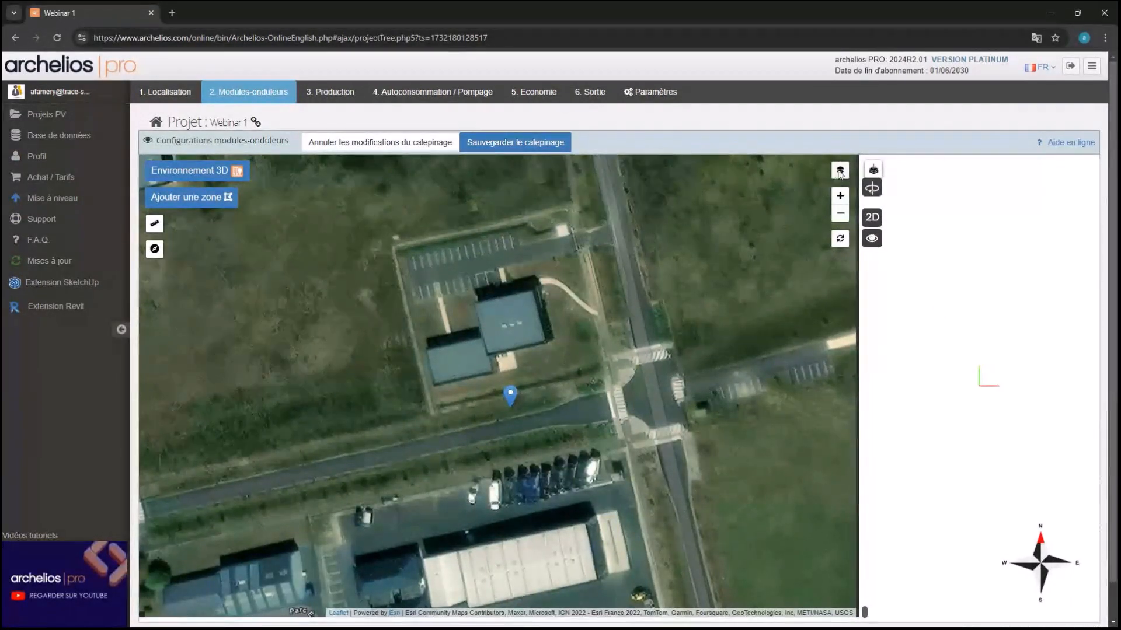
mouse_move(839, 171)
left_click(595, 169)
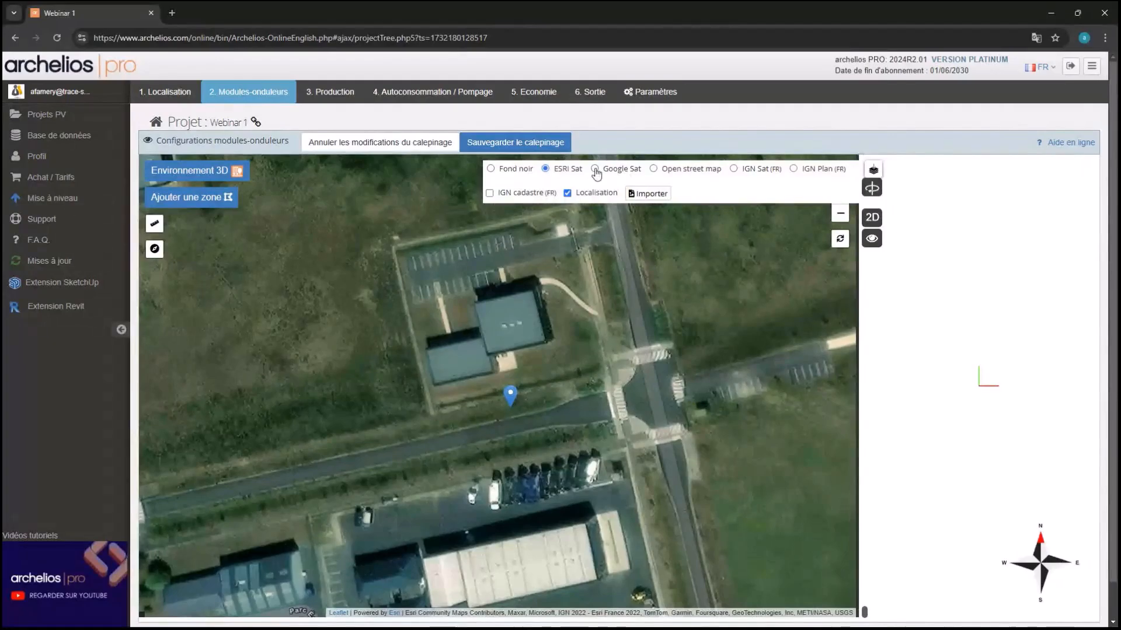
left_click(733, 169)
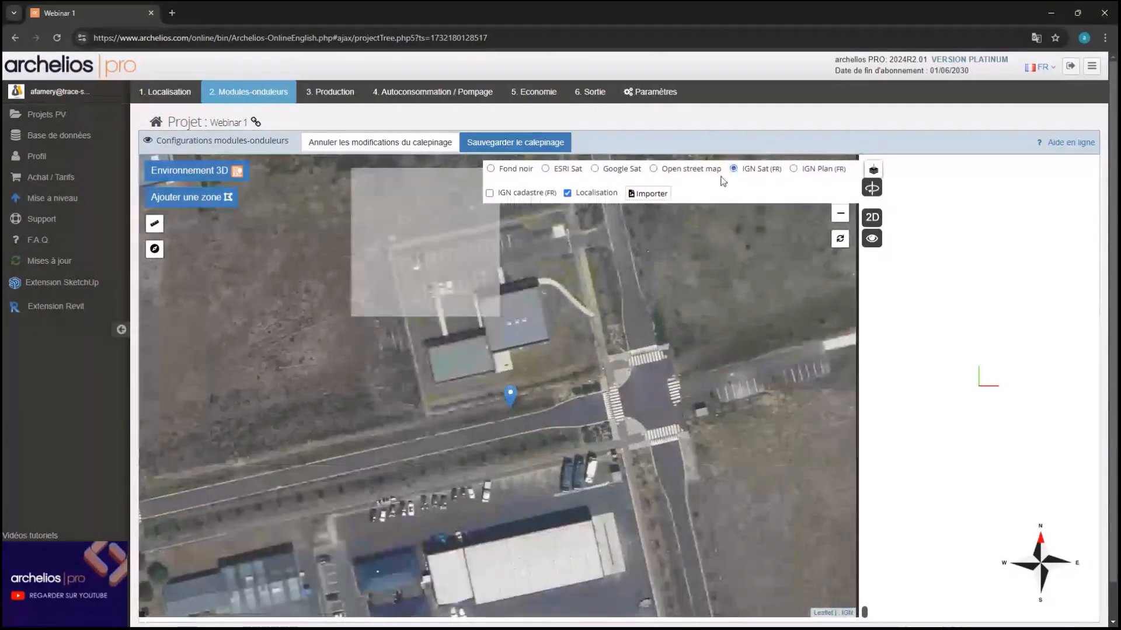
left_click(594, 169)
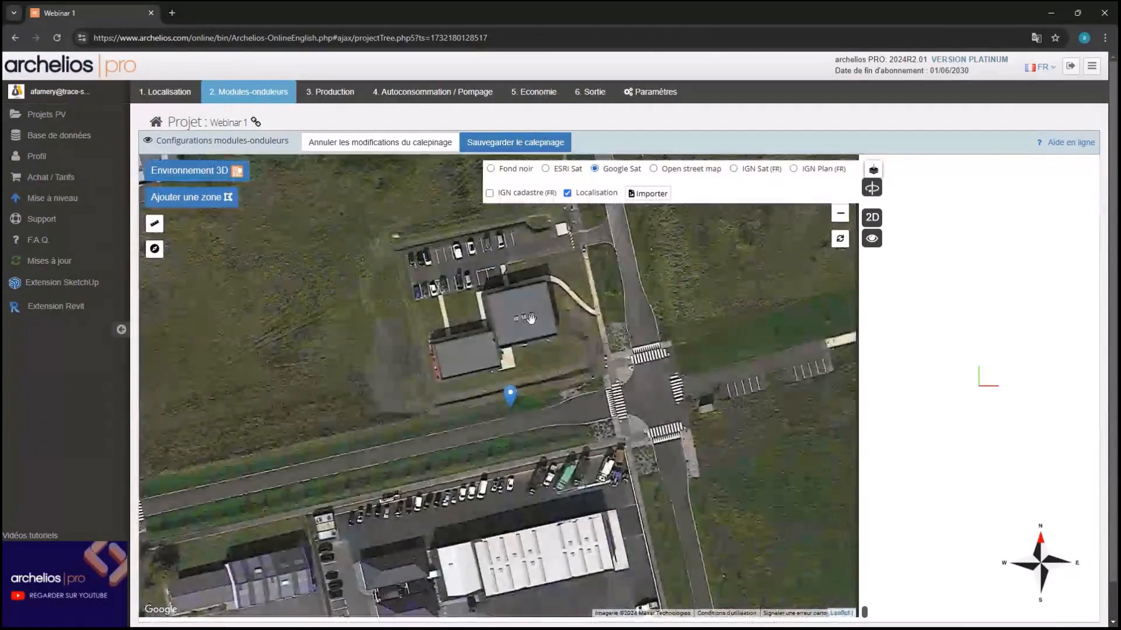
scroll(530, 318, "up", 4)
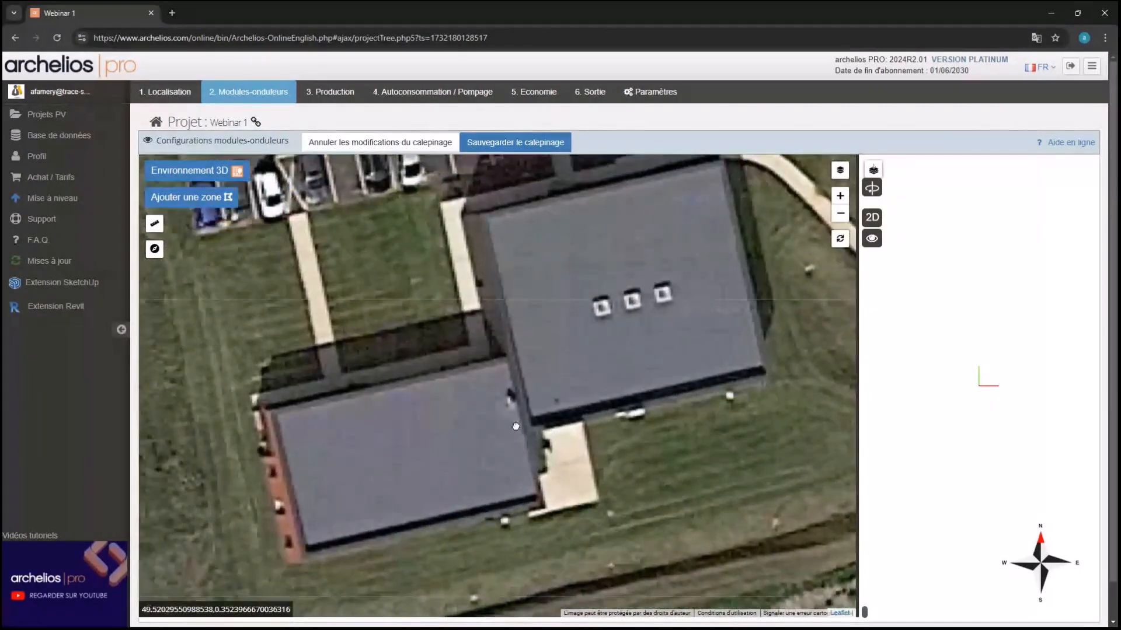
Trace the smaller lower-left roof's four corners as a 259.4 m² flat-roof zone
left_click(190, 197)
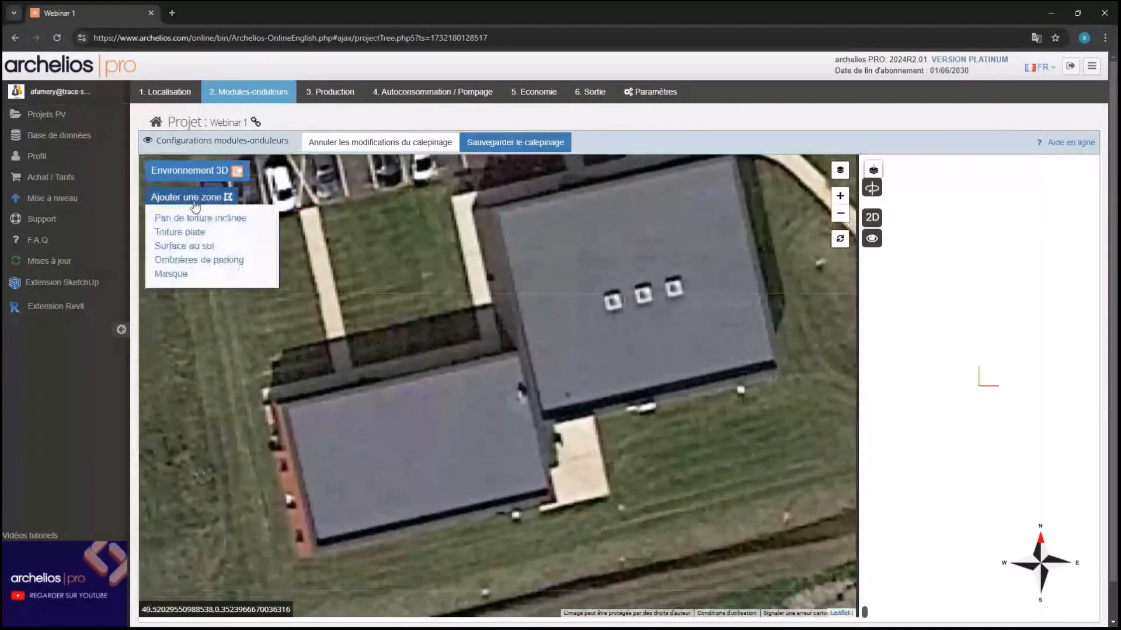
left_click(184, 233)
left_click(312, 552)
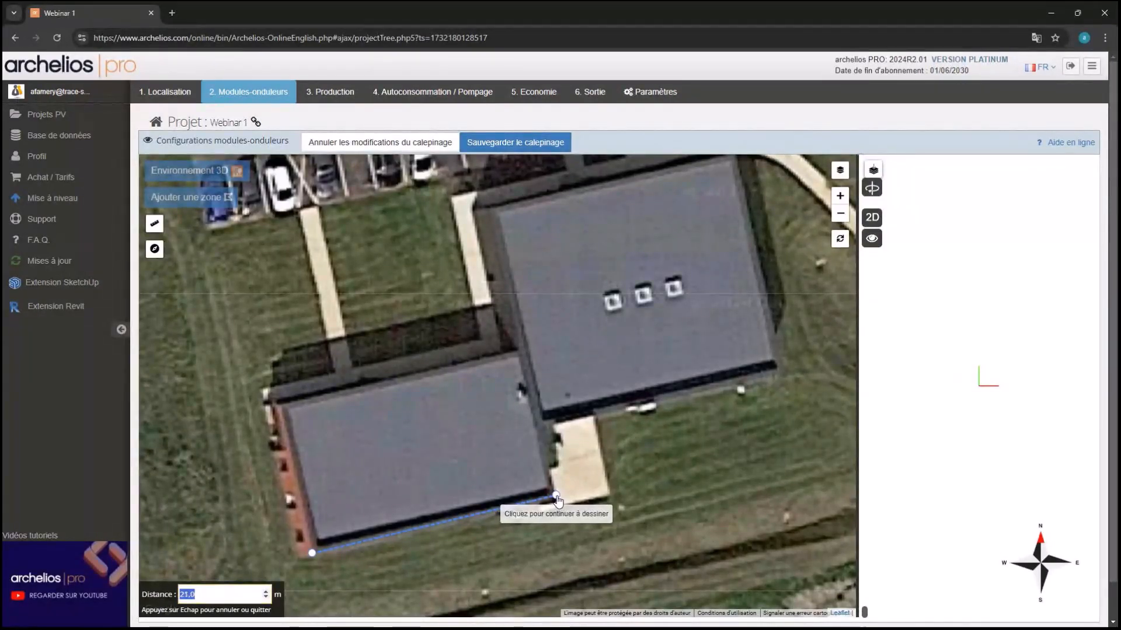
left_click(556, 496)
left_click(523, 352)
left_click(278, 408)
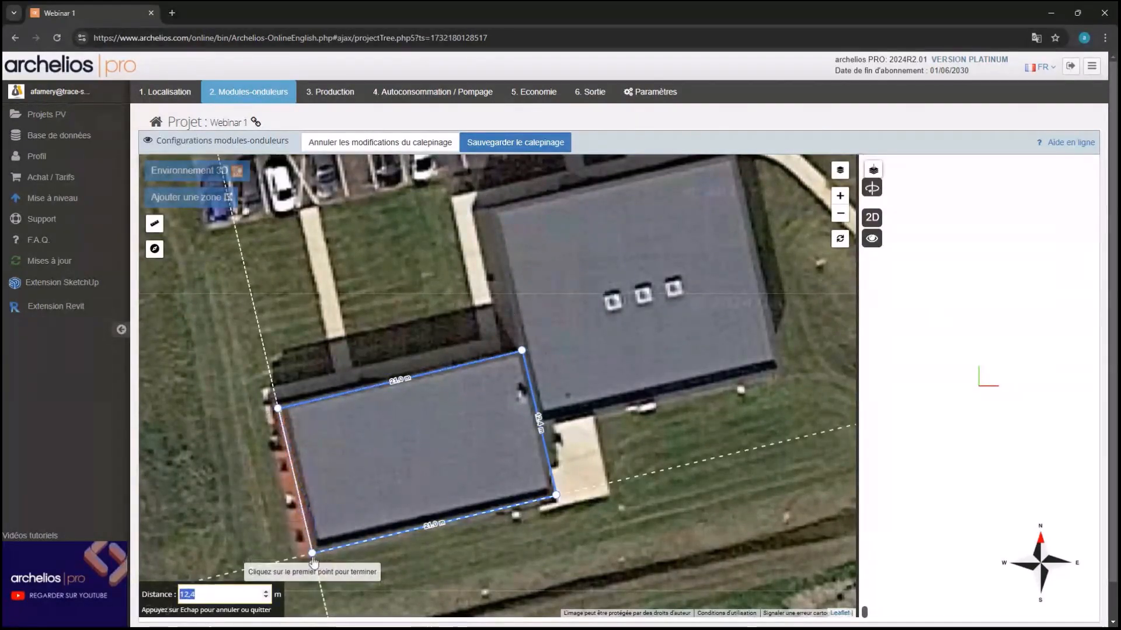
left_click(312, 553)
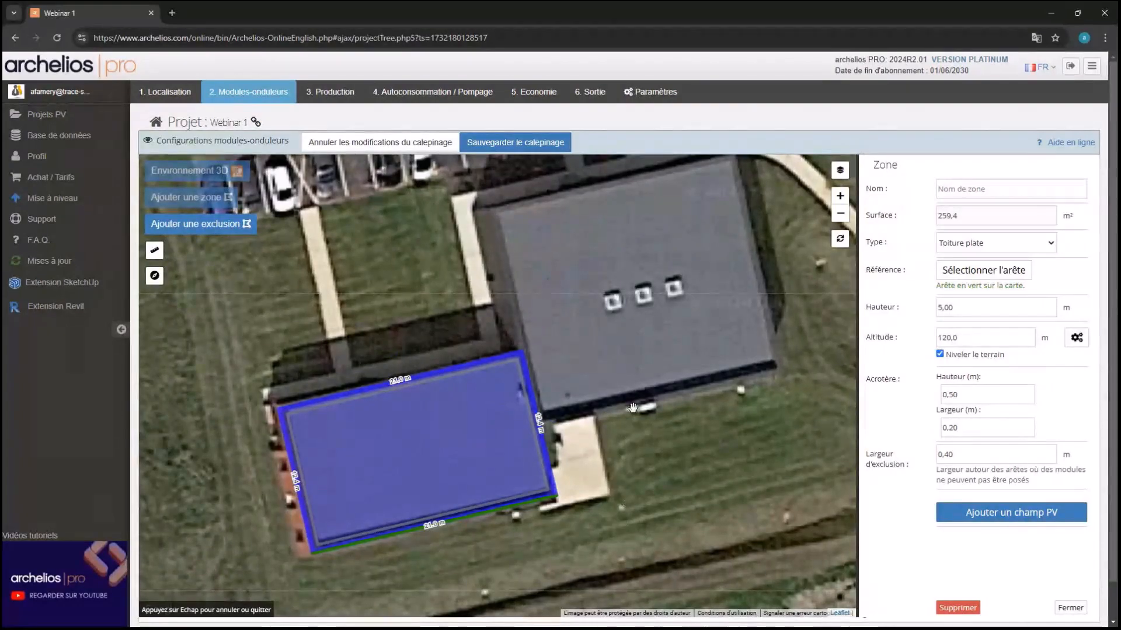
Keep the 5.00 m roof height and set the zone's exclusion width to 1.00 m
double_click(988, 307)
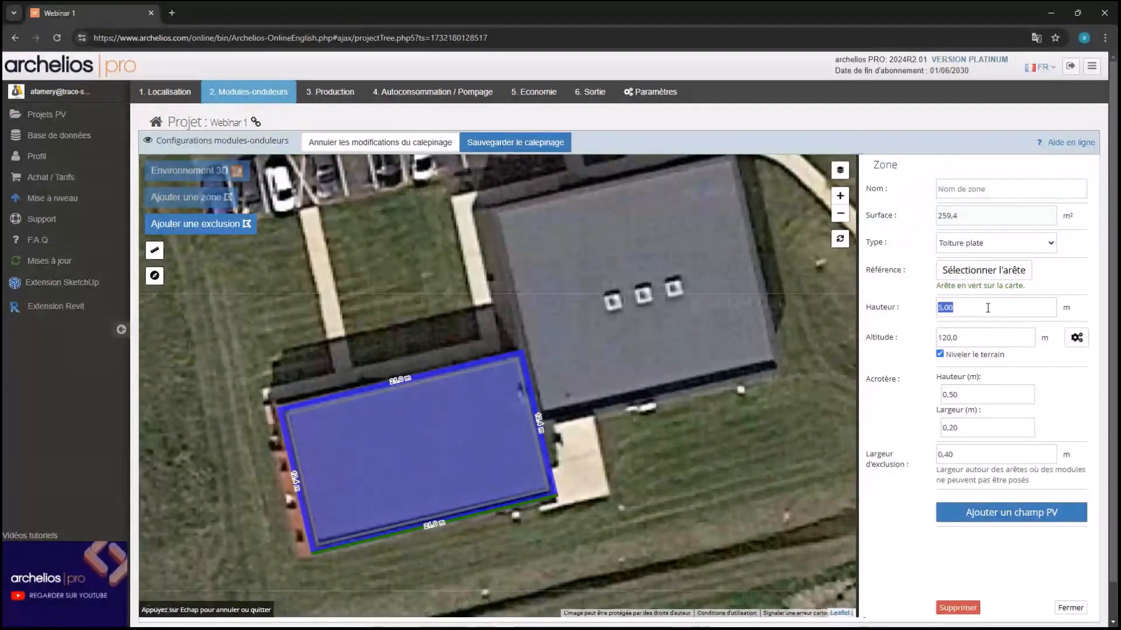
left_click(970, 398)
double_click(979, 455)
type("1")
left_click(905, 433)
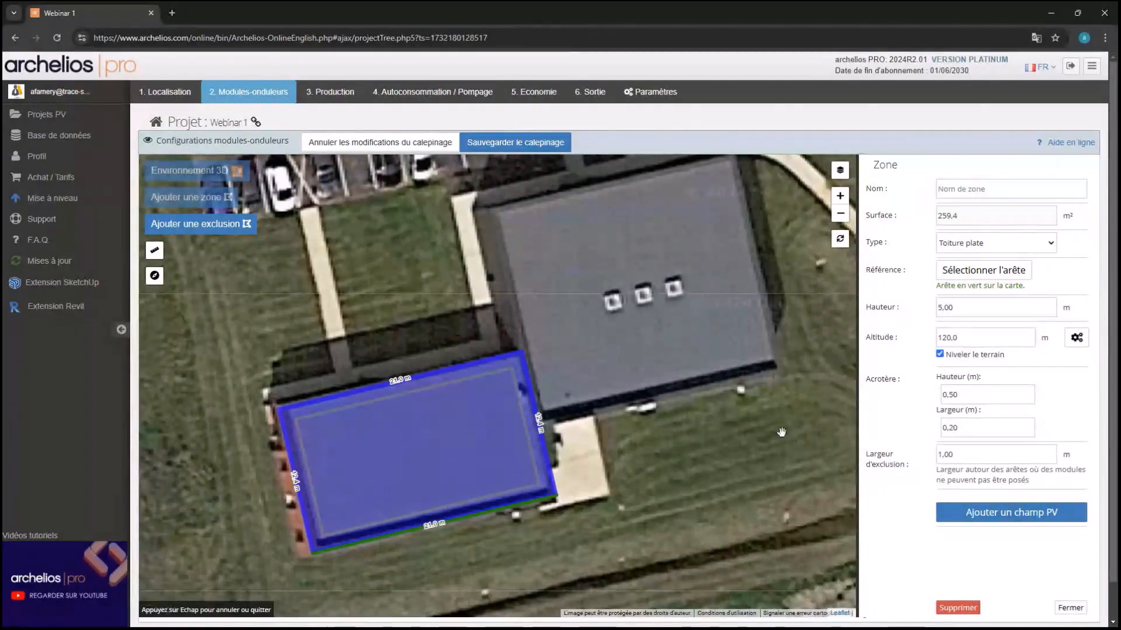
scroll(315, 554, "up", 1)
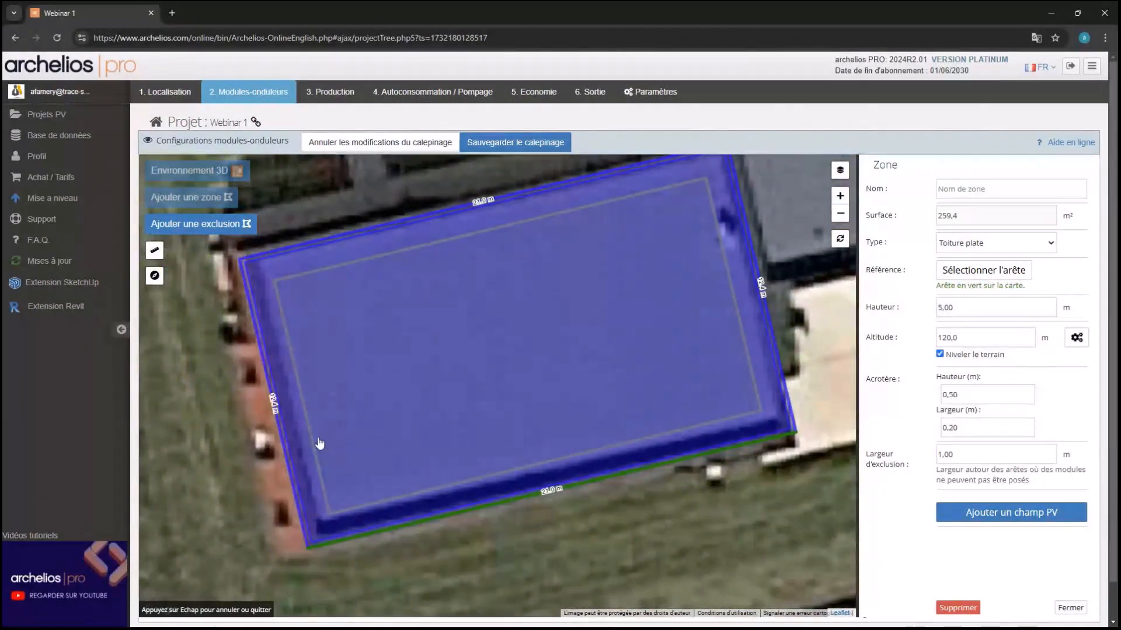
scroll(410, 456, "down", 1)
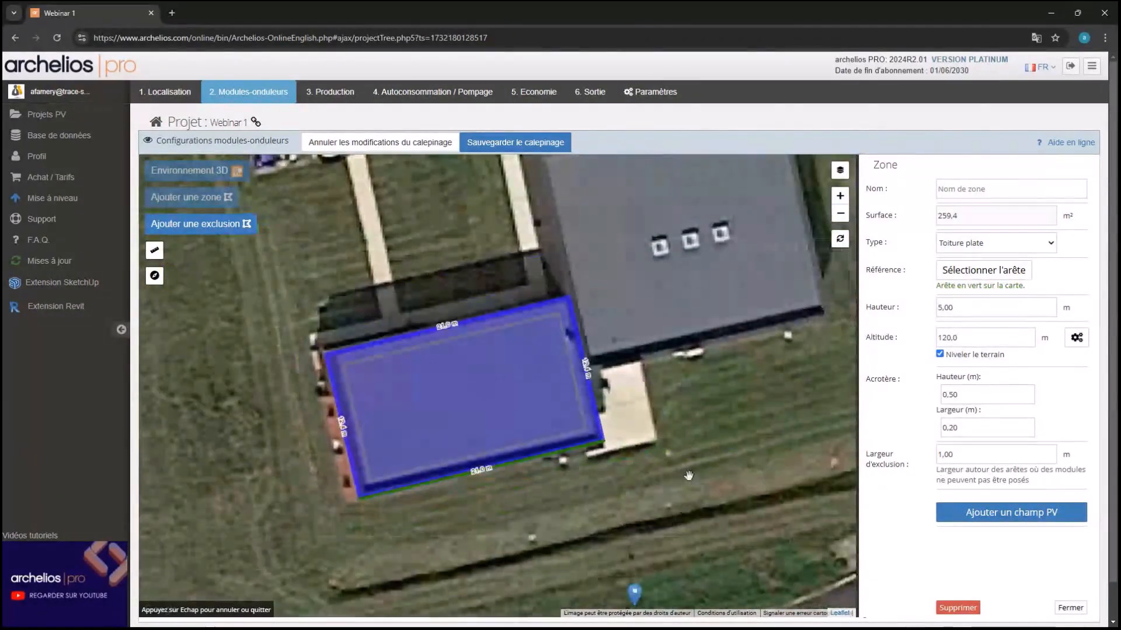
left_click_drag(691, 474, 664, 545)
left_click_drag(542, 419, 522, 413)
left_click(181, 200)
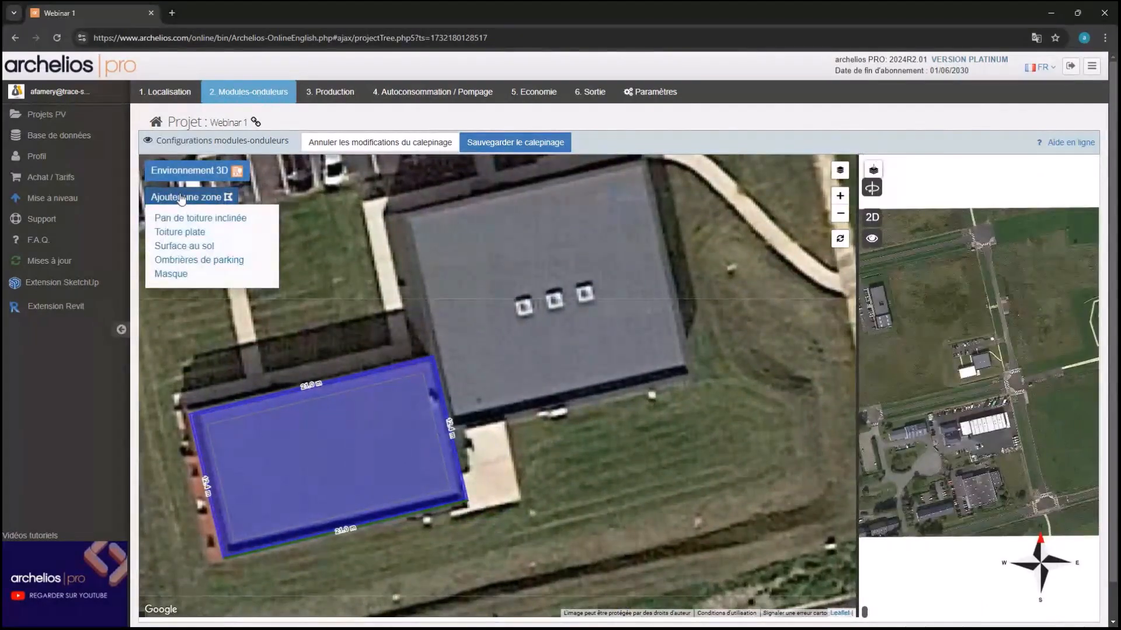
Trace the larger upper roof's four corners as a 369.2 m² flat-roof zone
left_click(194, 246)
left_click(449, 426)
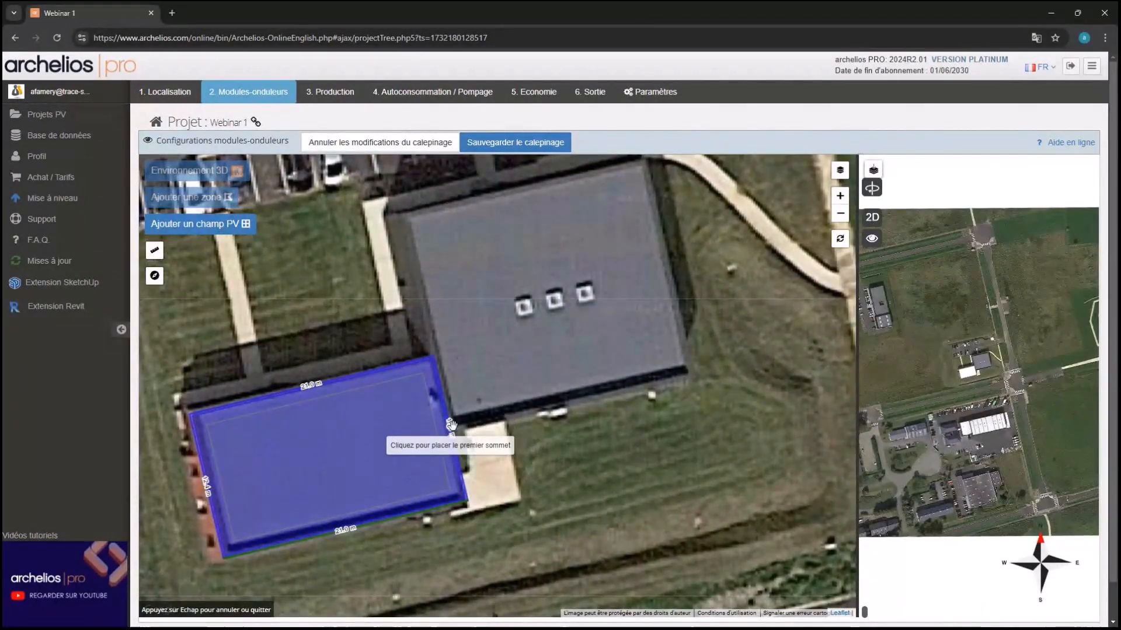
left_click(691, 369)
left_click(643, 161)
left_click(401, 218)
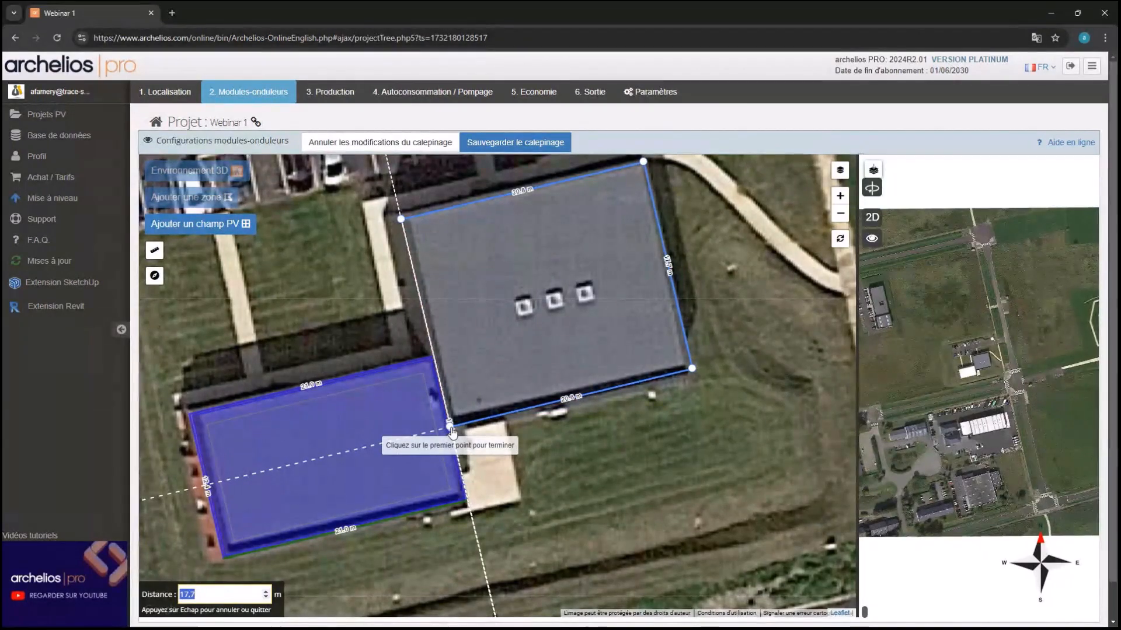
left_click(451, 429)
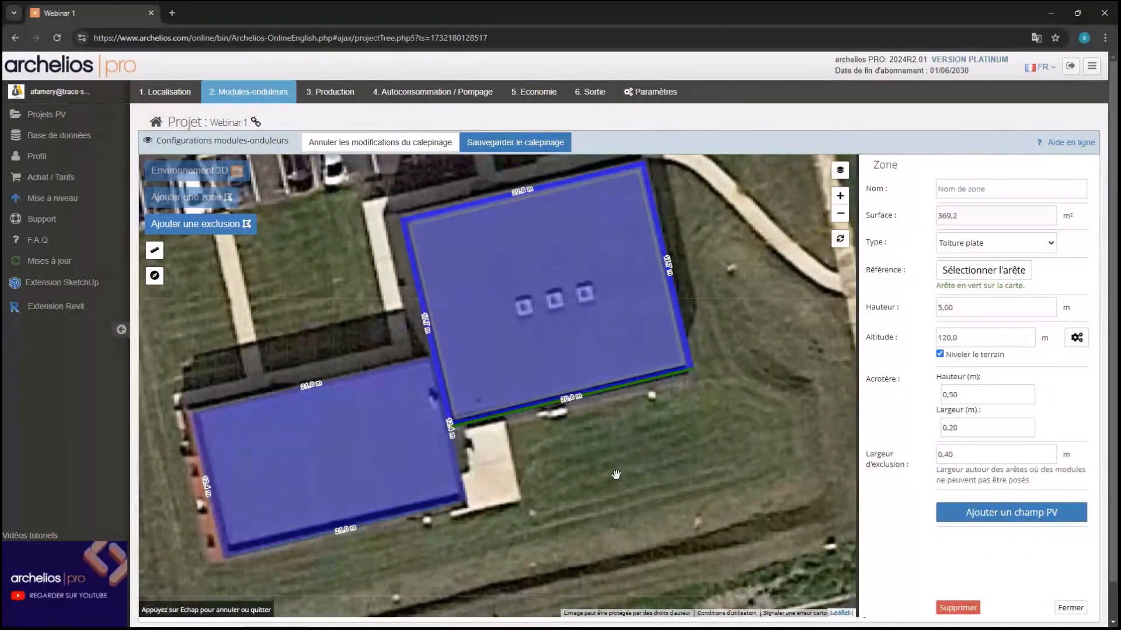
left_click_drag(601, 480, 596, 508)
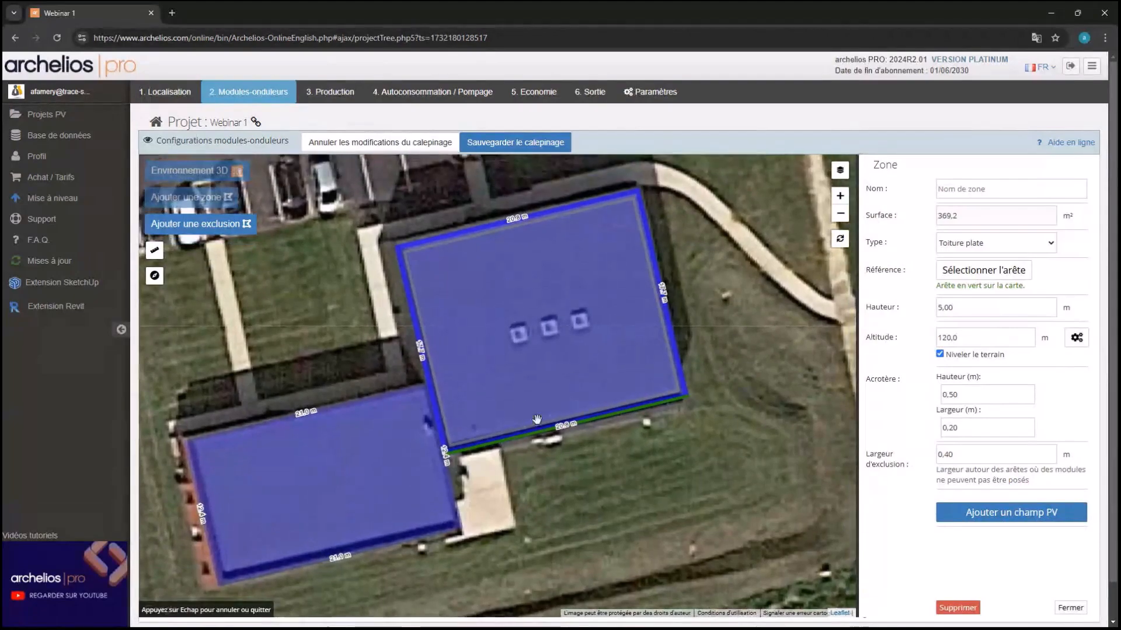
Set the larger roof zone's exclusion width to 1.00 m
double_click(946, 454)
type("1")
key("Return")
left_click(248, 229)
scroll(516, 348, "up", 2)
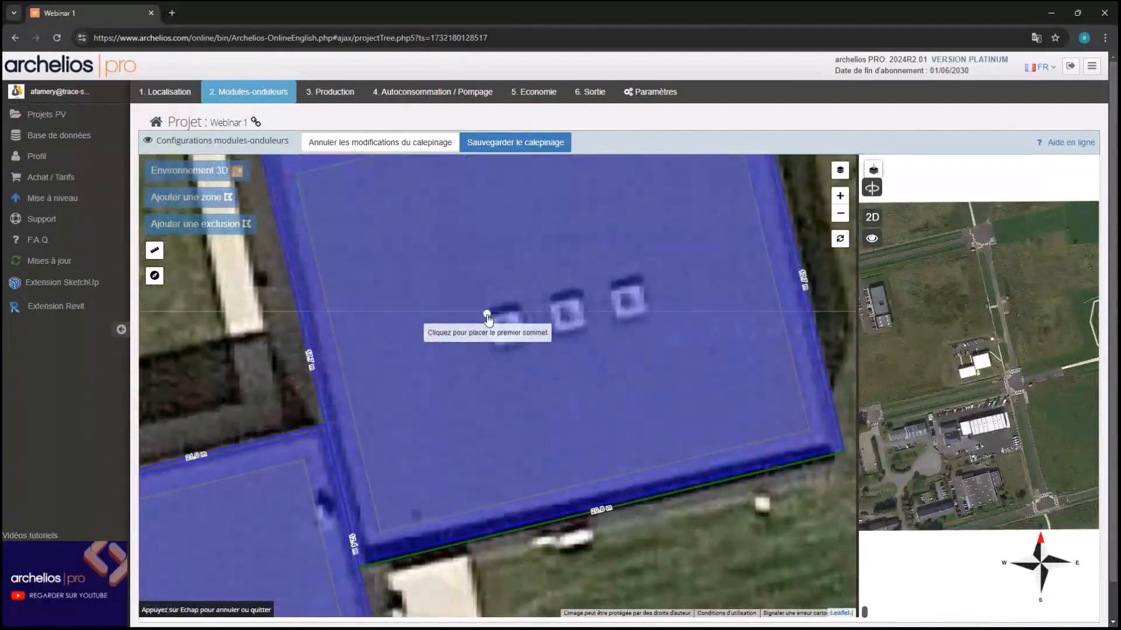
Outline an obstacle exclusion around the three vents on the larger roof
left_click(486, 314)
left_click(644, 275)
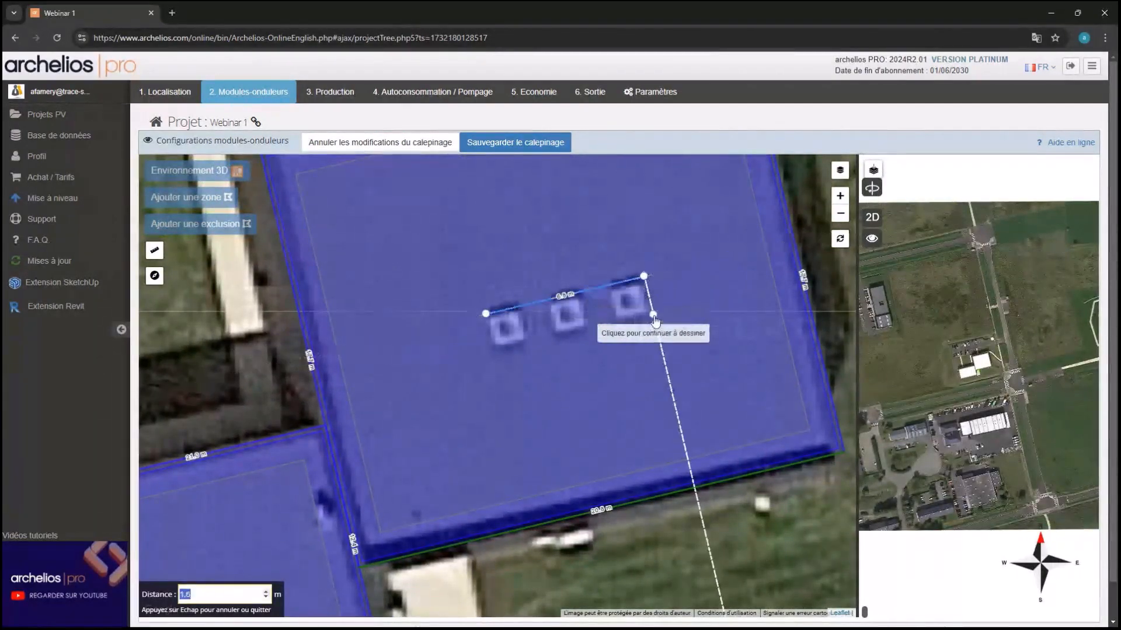
left_click(652, 313)
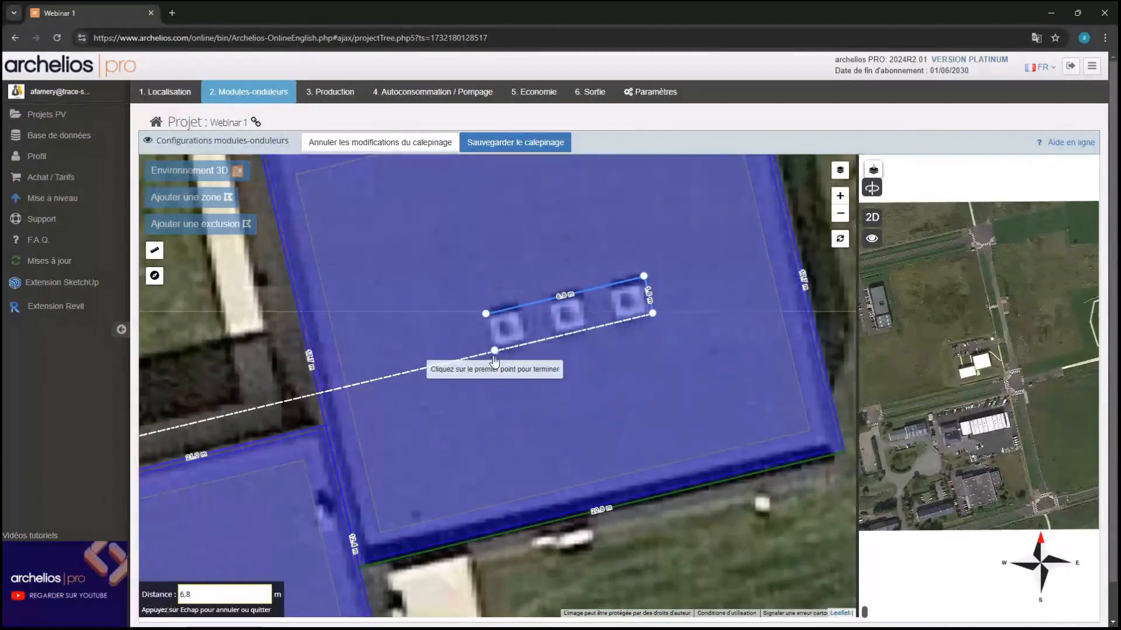
left_click(495, 352)
left_click(486, 314)
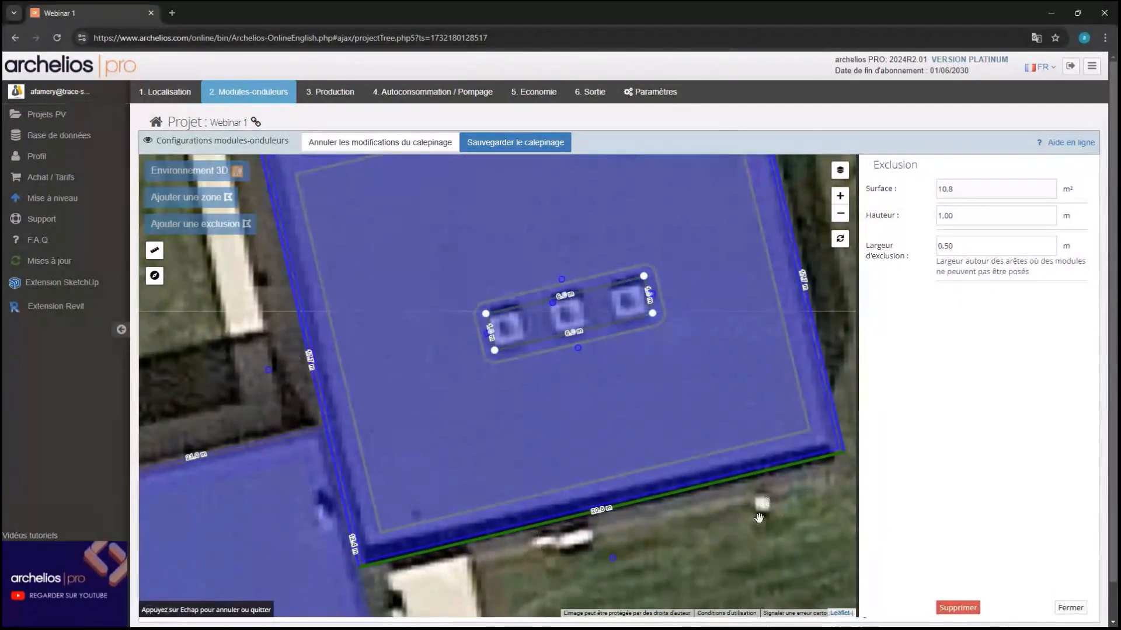
left_click_drag(667, 546, 783, 478)
left_click(680, 516)
left_click_drag(677, 515, 817, 373)
scroll(546, 409, "down", 1)
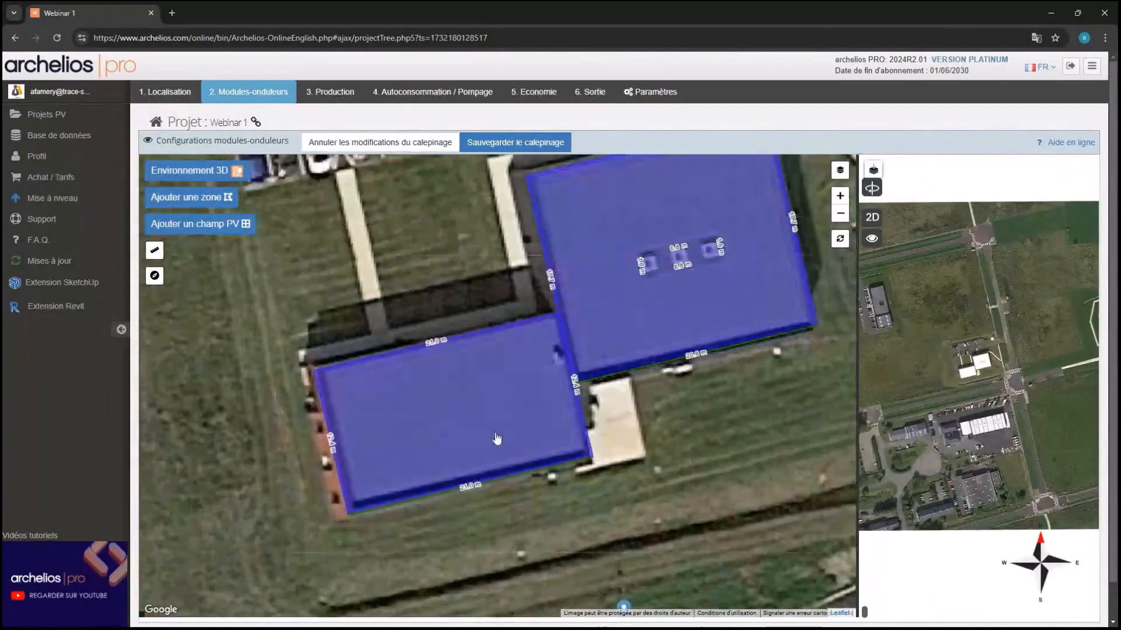
Add a 0.6 m², 1.00 m-high exclusion near the smaller roof's upper-right corner
left_click(496, 439)
scroll(556, 345, "up", 1)
left_click_drag(476, 383, 529, 303)
scroll(594, 262, "up", 1)
left_click(245, 227)
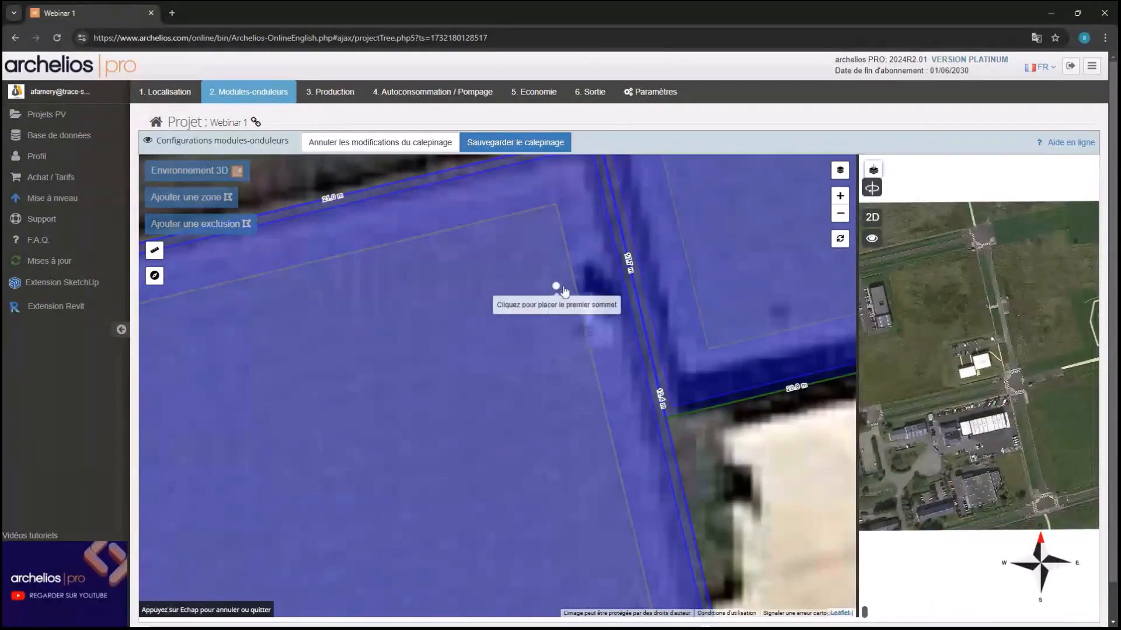
left_click(570, 269)
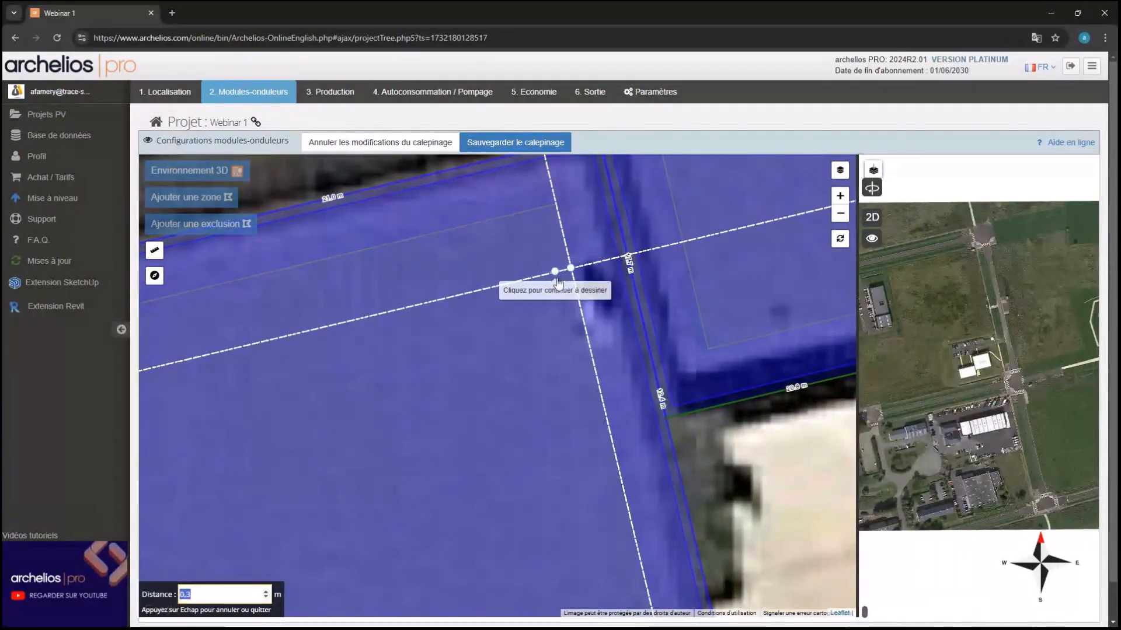
left_click(554, 272)
left_click(576, 356)
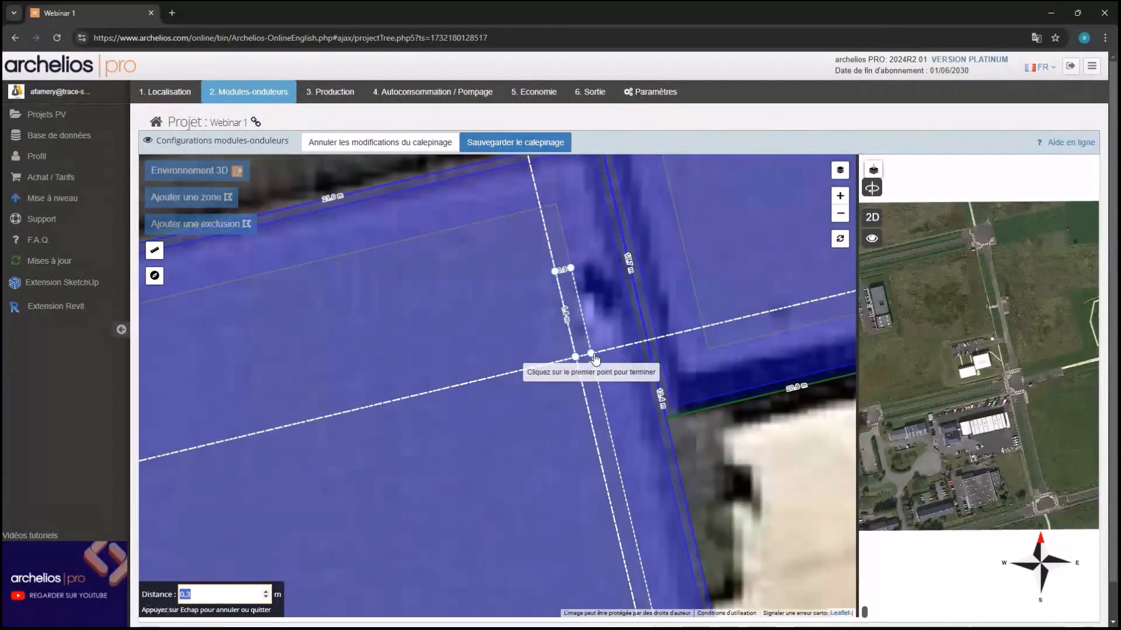
left_click(591, 353)
left_click(569, 268)
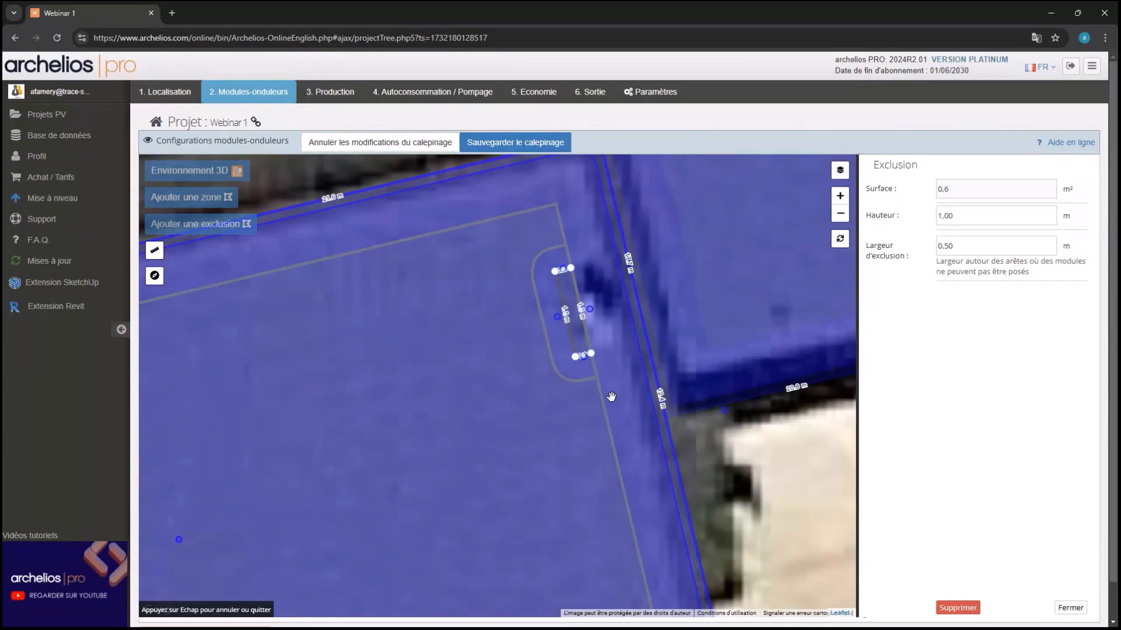
scroll(611, 397, "down", 5)
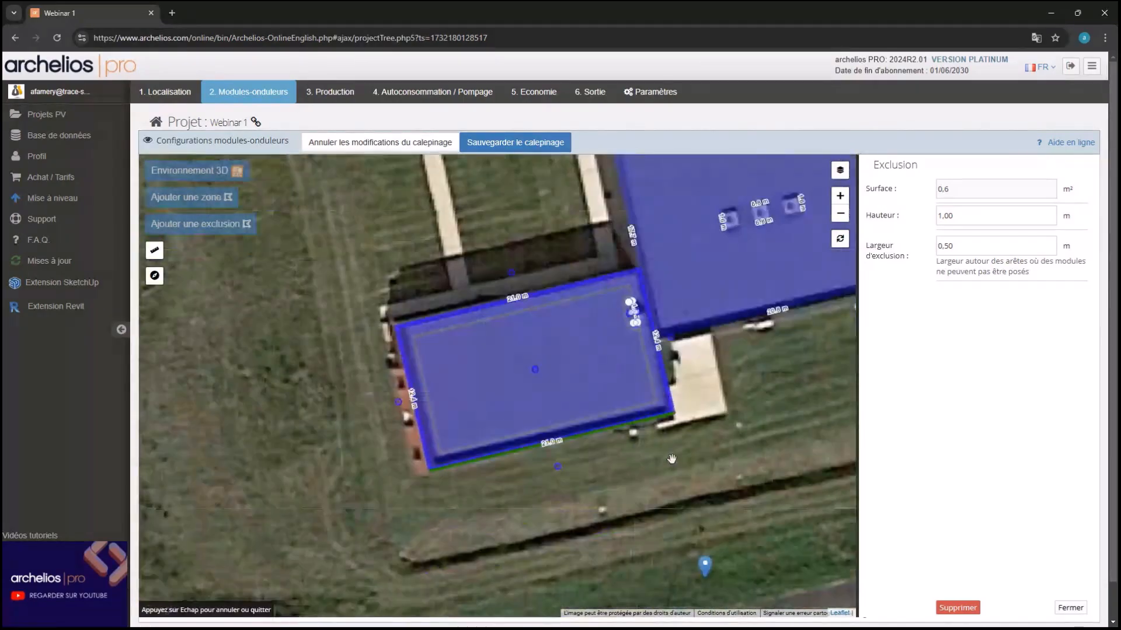
Add a PV field to the lower flat roof zone
left_click(600, 377)
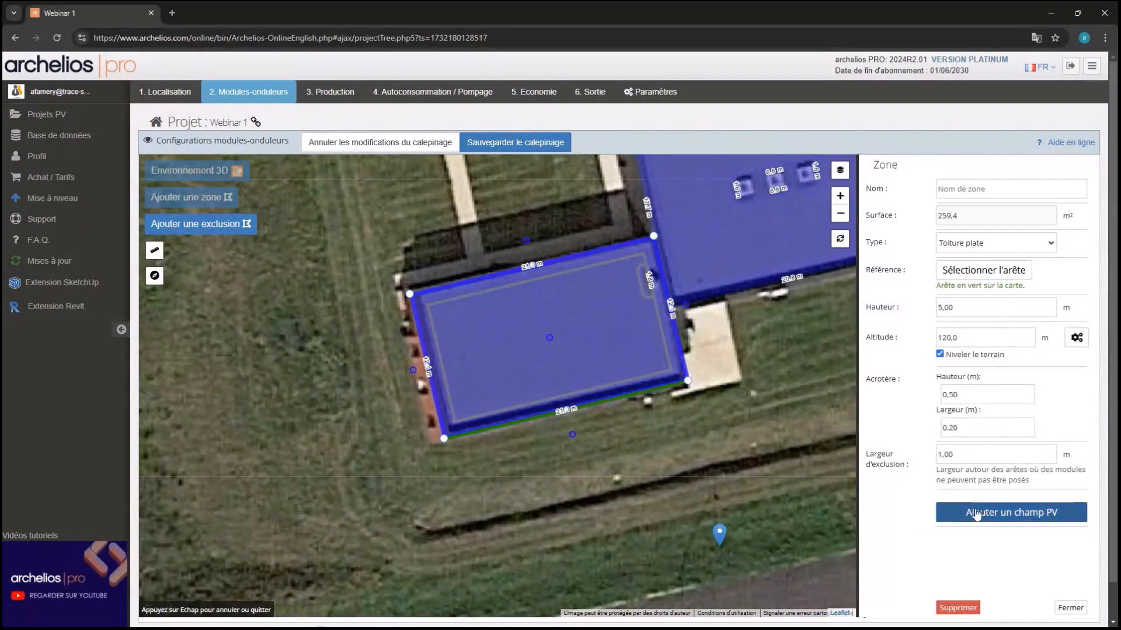
scroll(670, 423, "up", 1)
left_click_drag(506, 269, 548, 345)
scroll(527, 303, "down", 1)
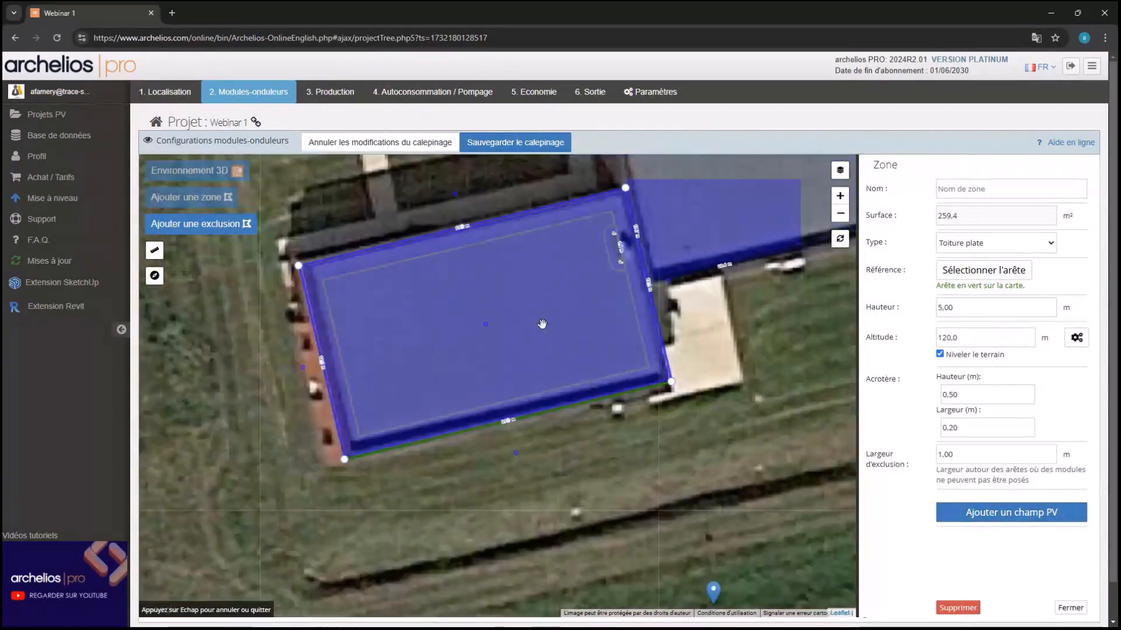
left_click_drag(526, 303, 569, 348)
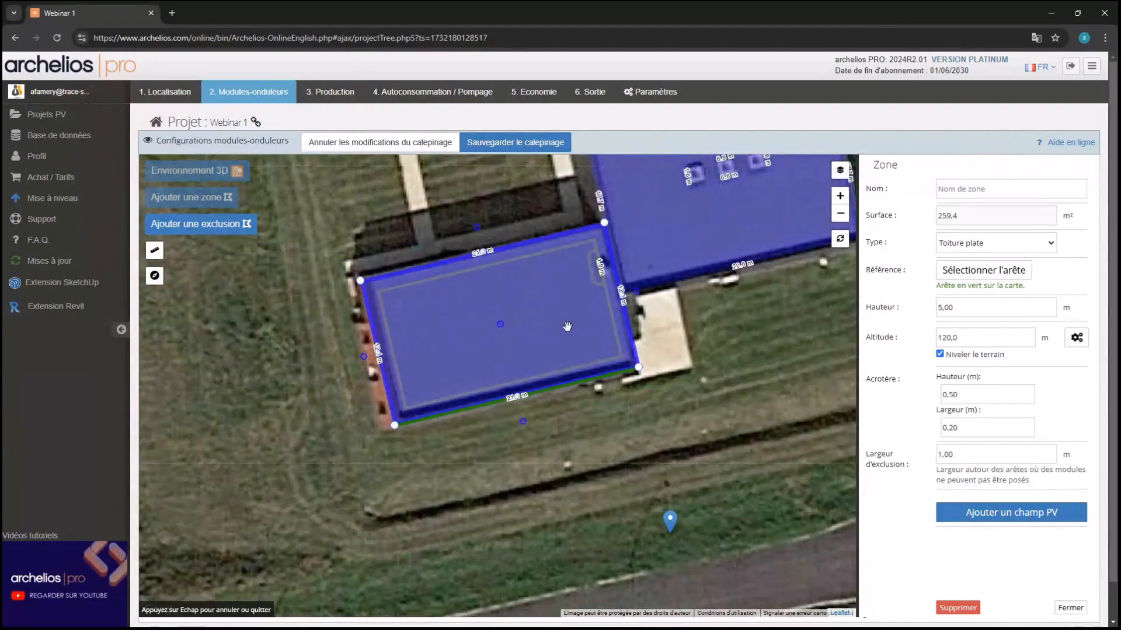
left_click(986, 513)
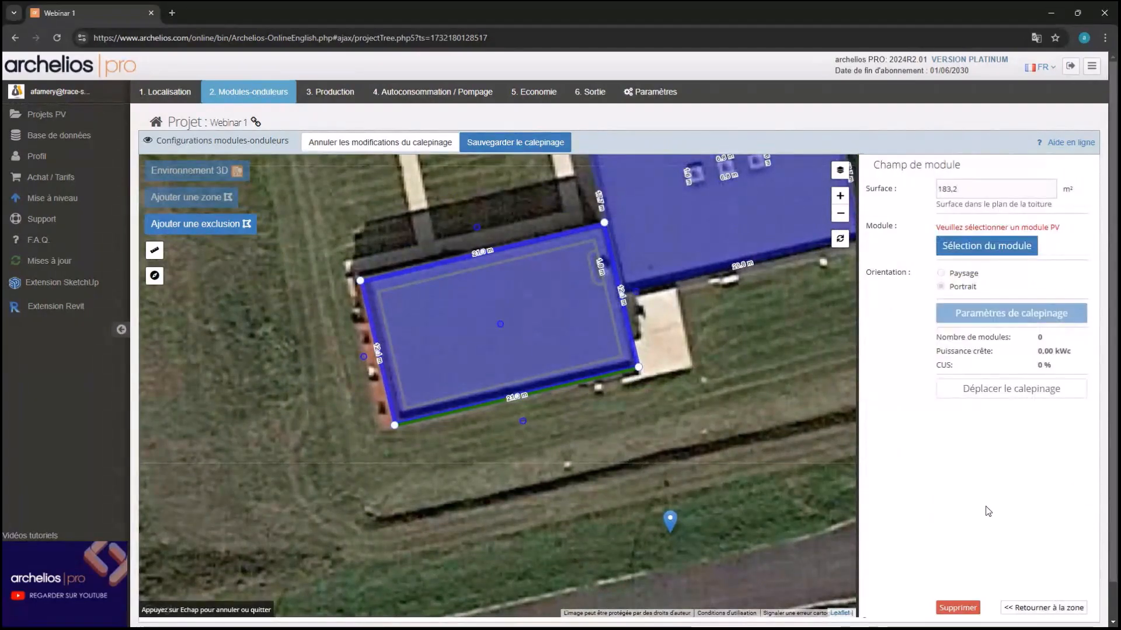
Fill the field with 80 Trina Solar TSM-400-DE09.08 modules for 32.00 kWc
left_click(979, 247)
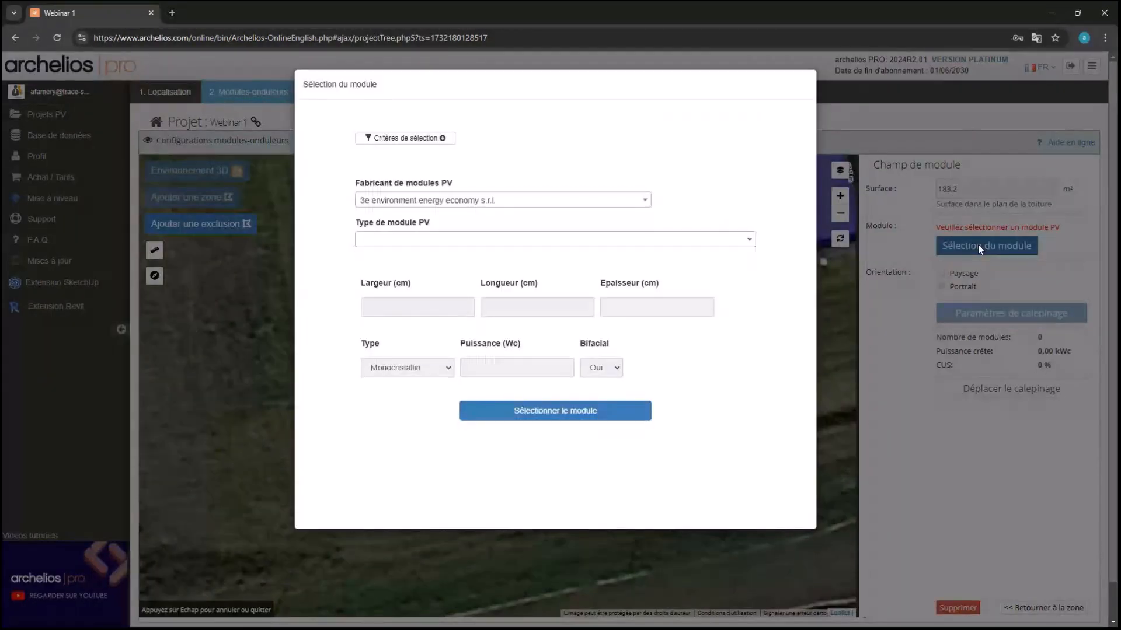
left_click(431, 203)
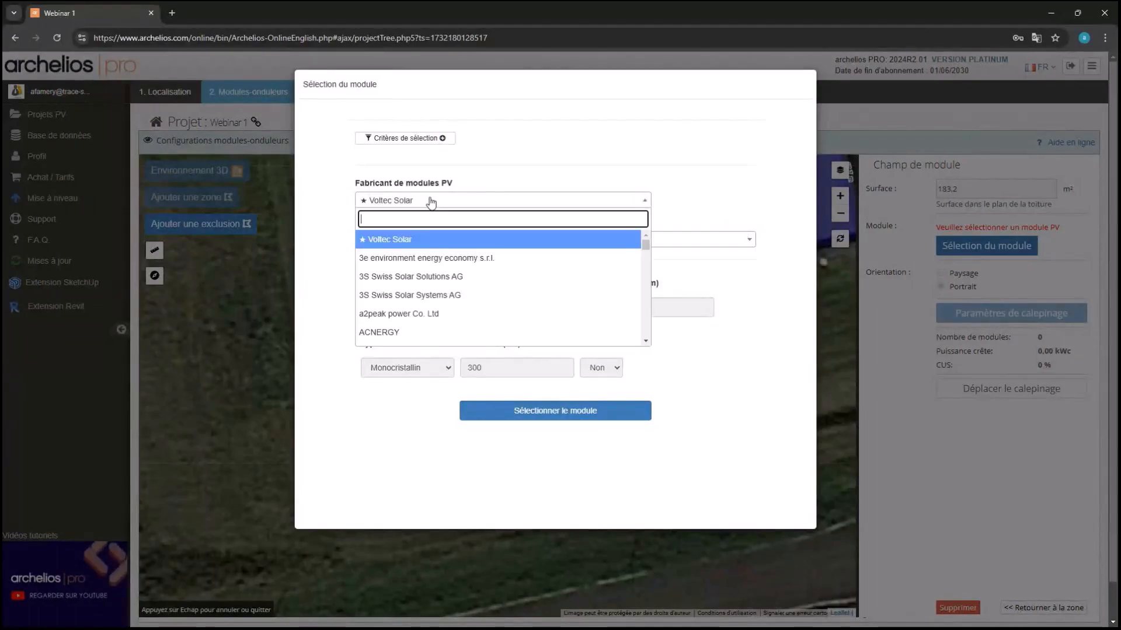
type("trina")
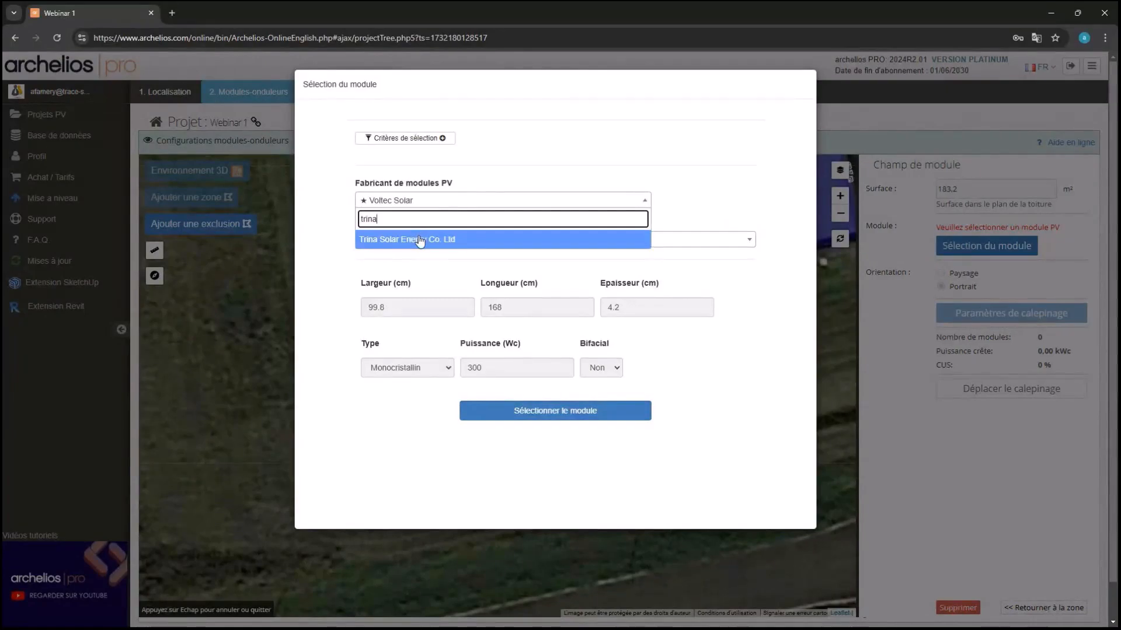
left_click(420, 240)
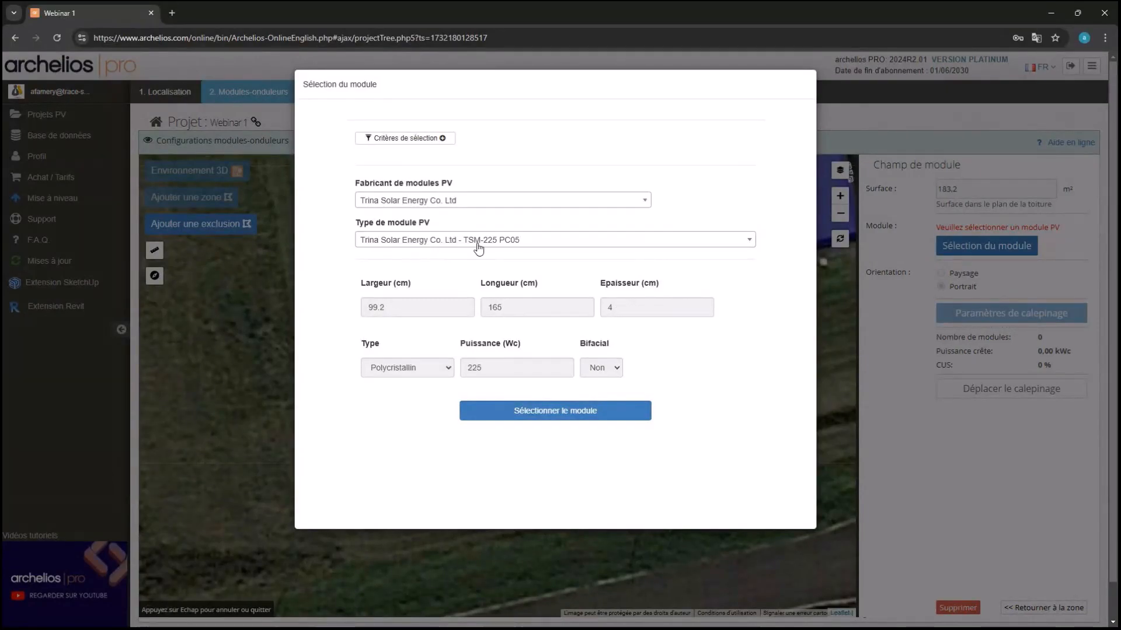
left_click(476, 242)
type("400")
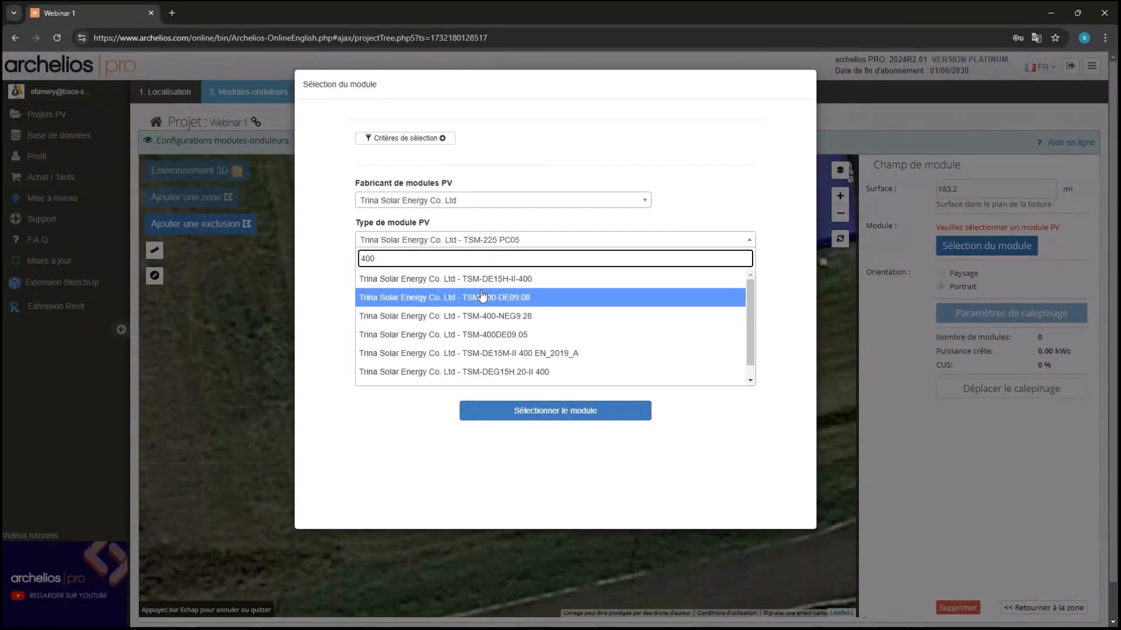
left_click(448, 300)
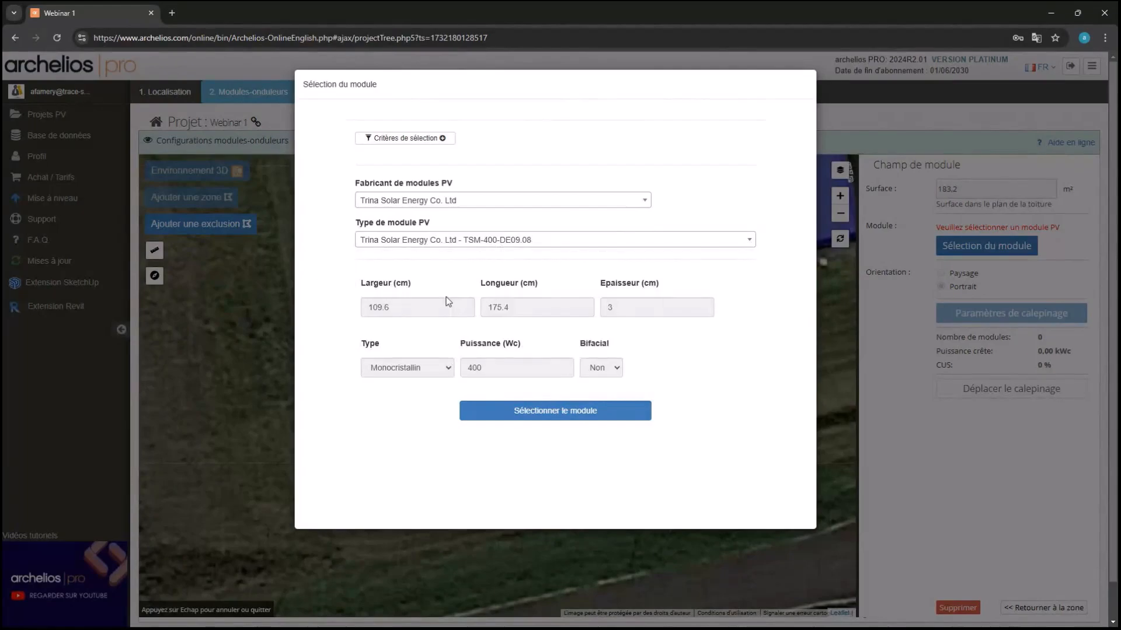
left_click(526, 411)
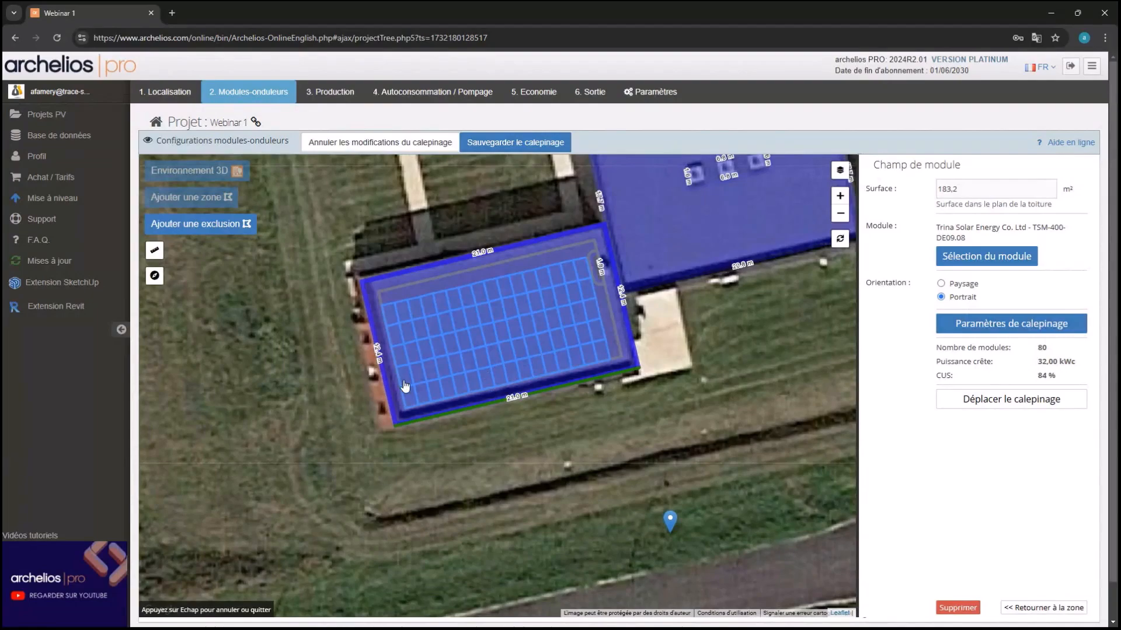
scroll(536, 382, "up", 1)
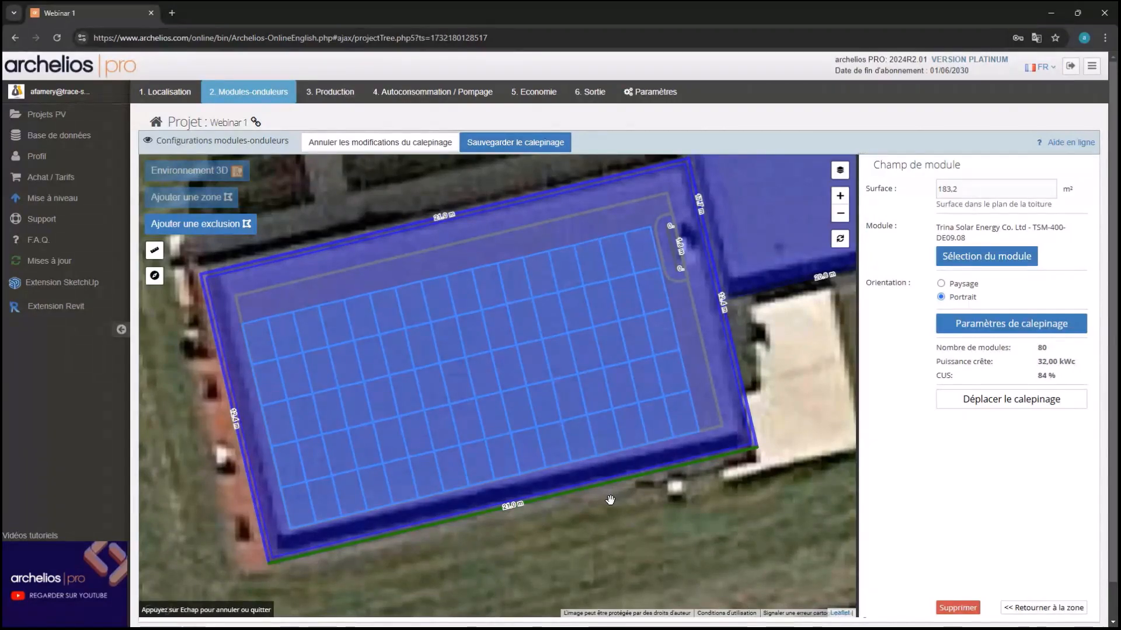
Limit the PV field's maximum module count to 2
left_click(1002, 324)
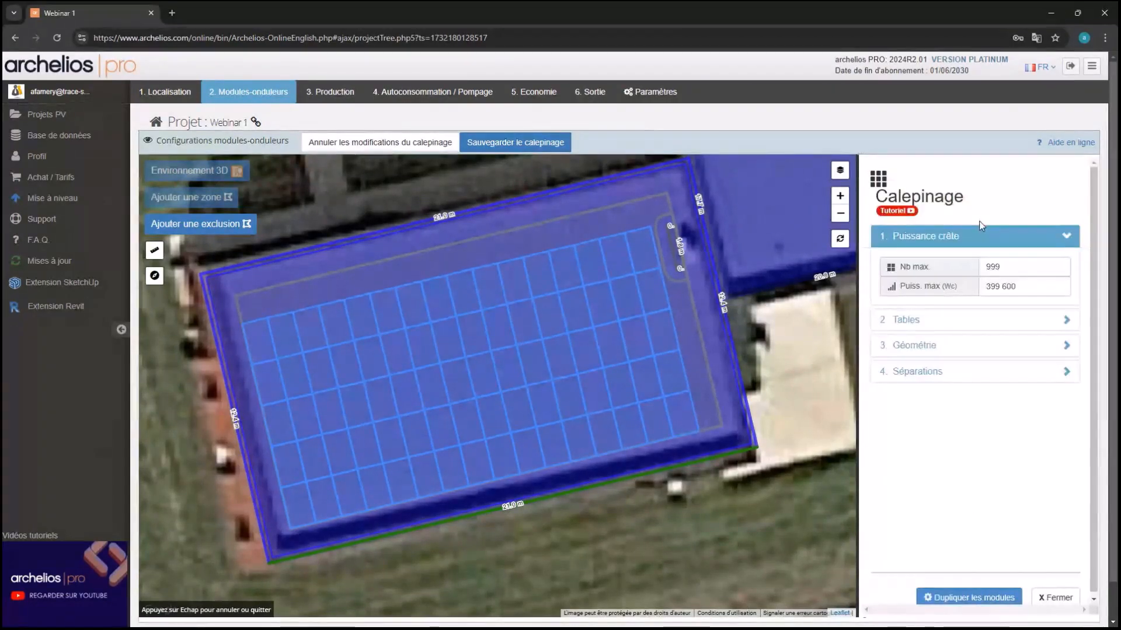
double_click(1002, 267)
type("2")
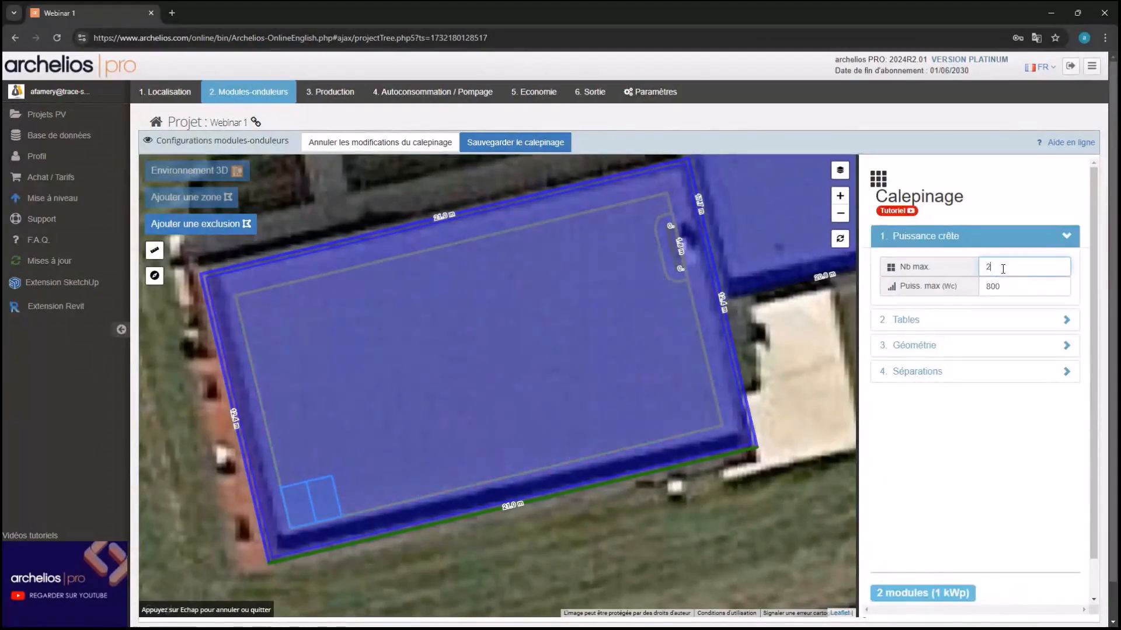
left_click(793, 383)
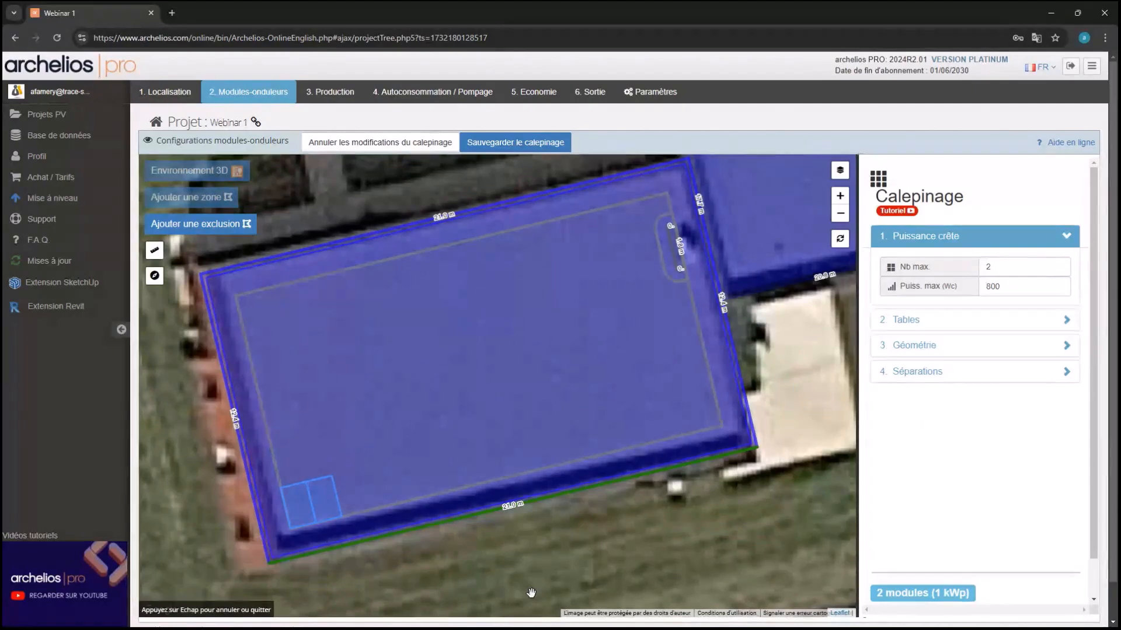
Set the layout geometry: 35° tilt, 5 cm B spacing and 20 cm D clearance
left_click(955, 327)
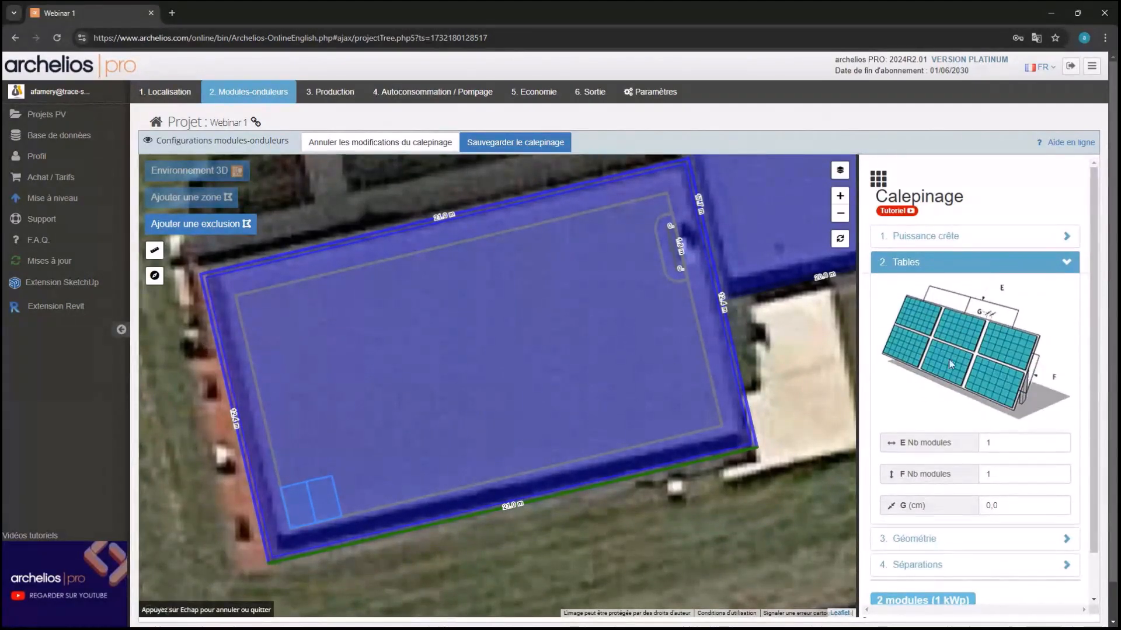
scroll(987, 429, "down", 1)
left_click(958, 491)
scroll(993, 400, "down", 2)
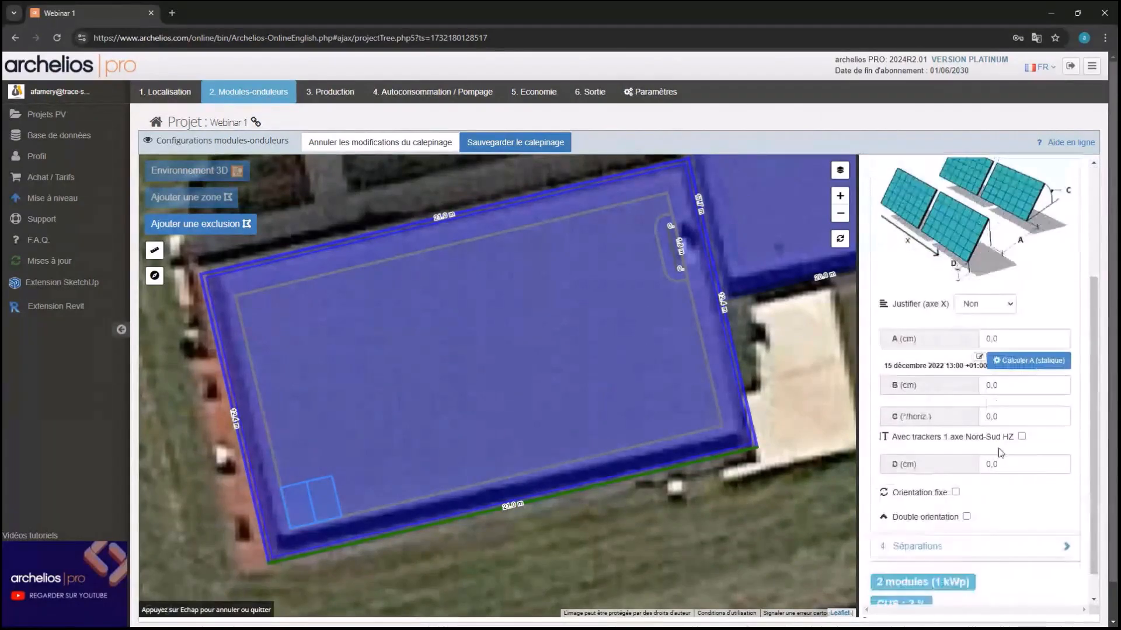
left_click(1014, 416)
type("35")
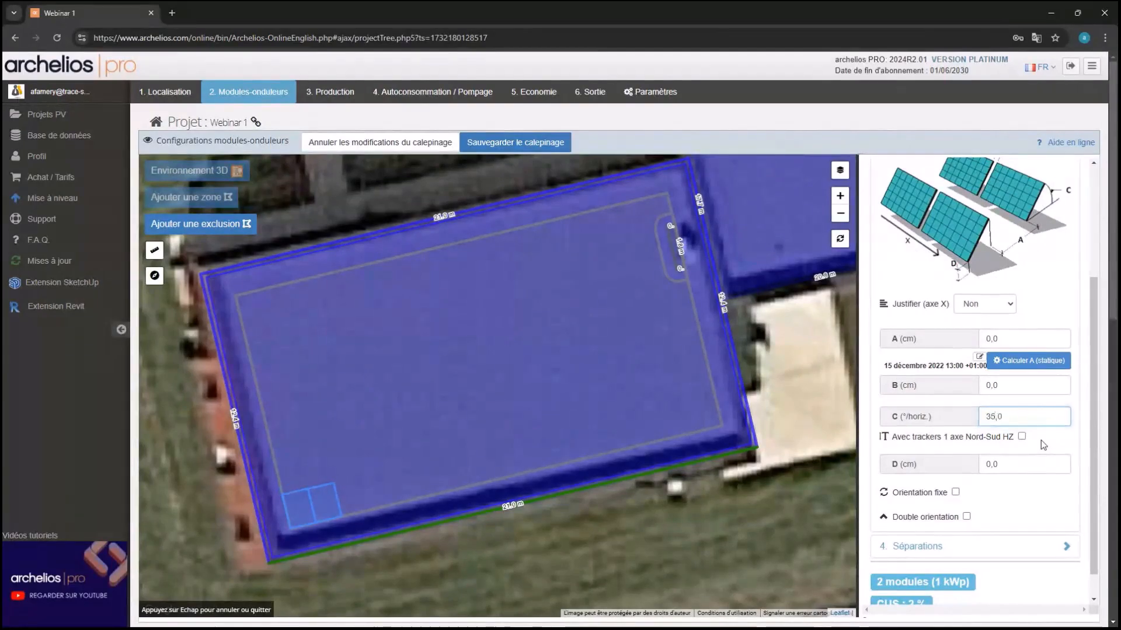
left_click(1022, 380)
type("5")
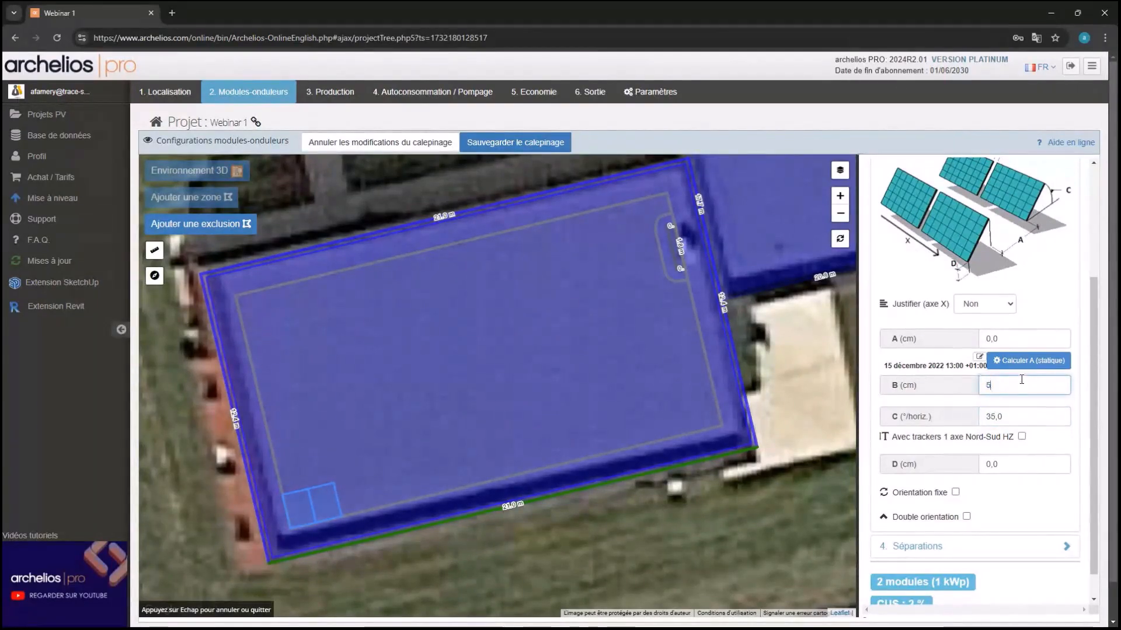
left_click(1020, 402)
scroll(281, 532, "up", 1)
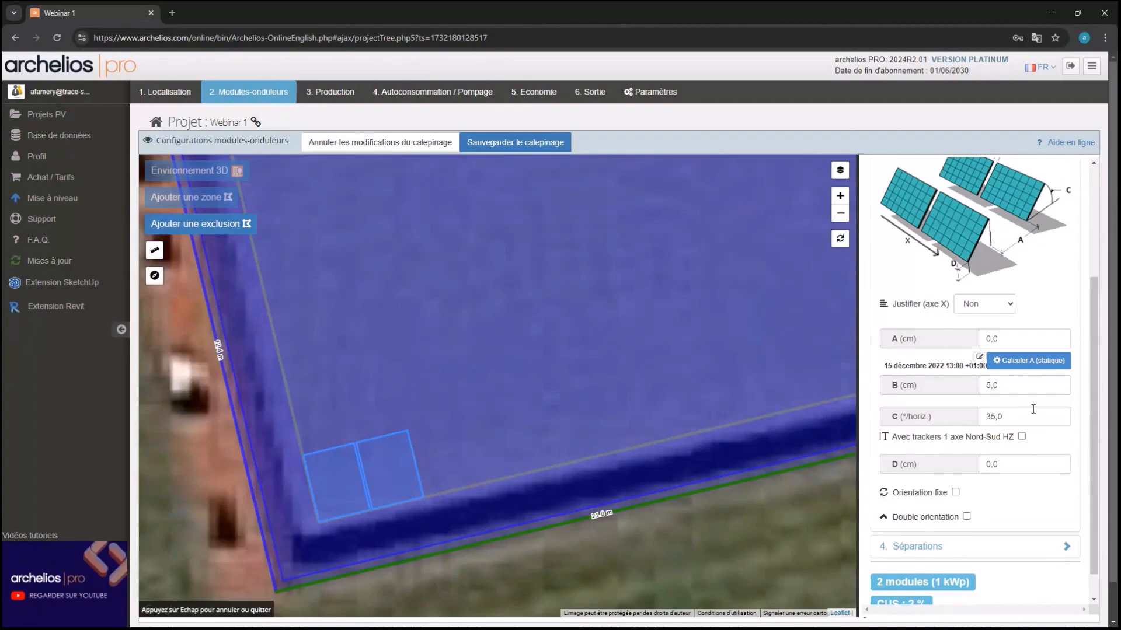
left_click(1018, 461)
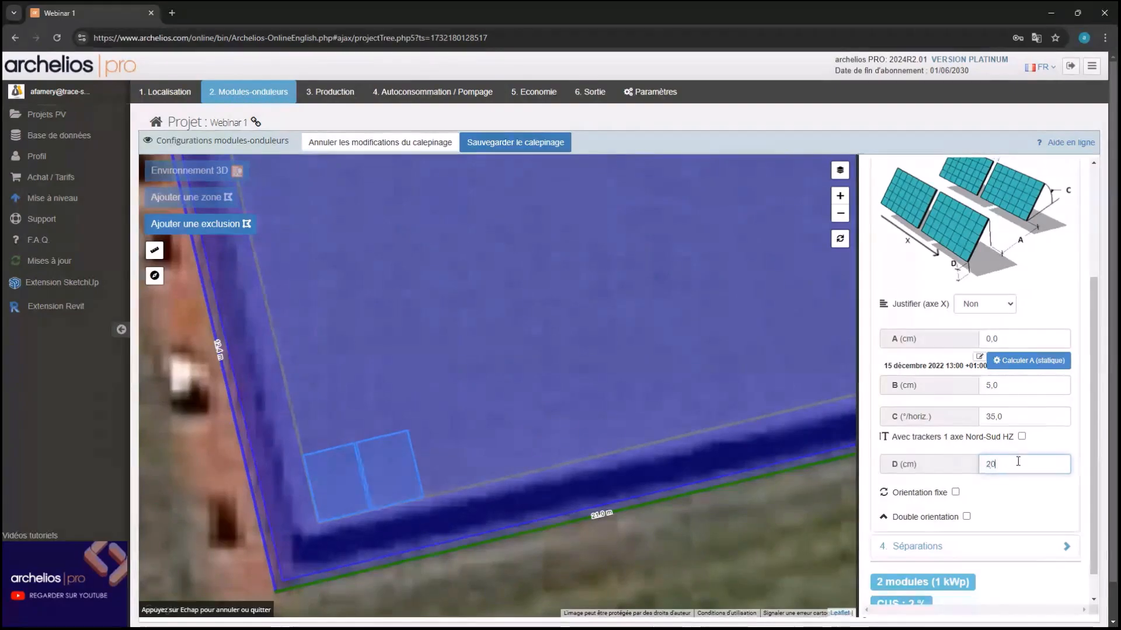
left_click(1020, 507)
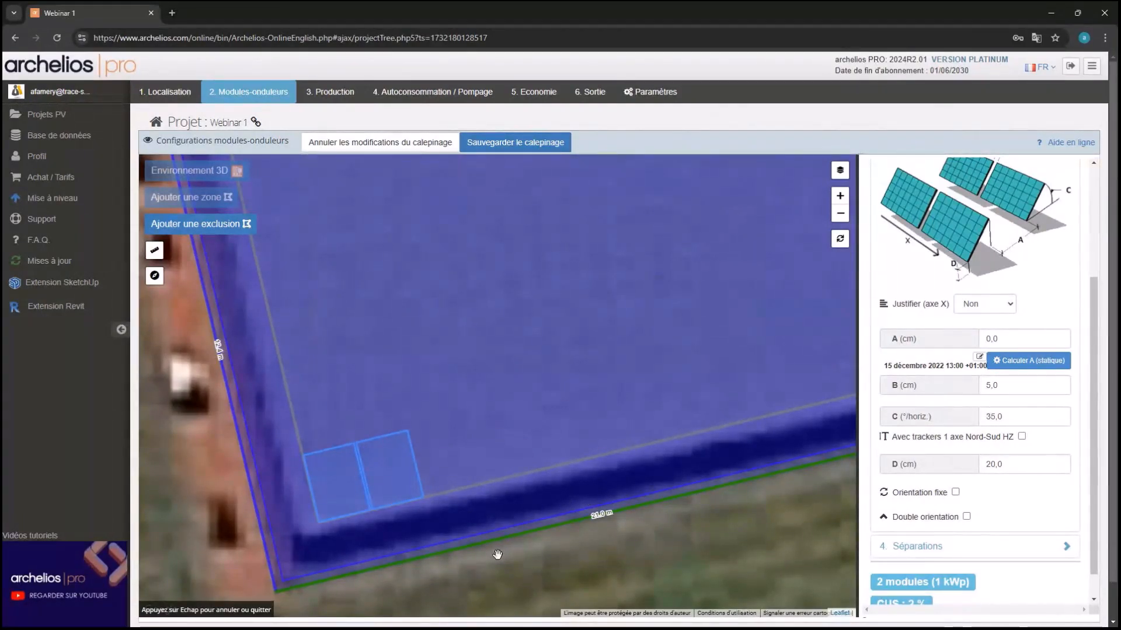
Auto-compute row spacing A (316,1), apply the two-module layout, and orbit the 3D view
left_click(1004, 367)
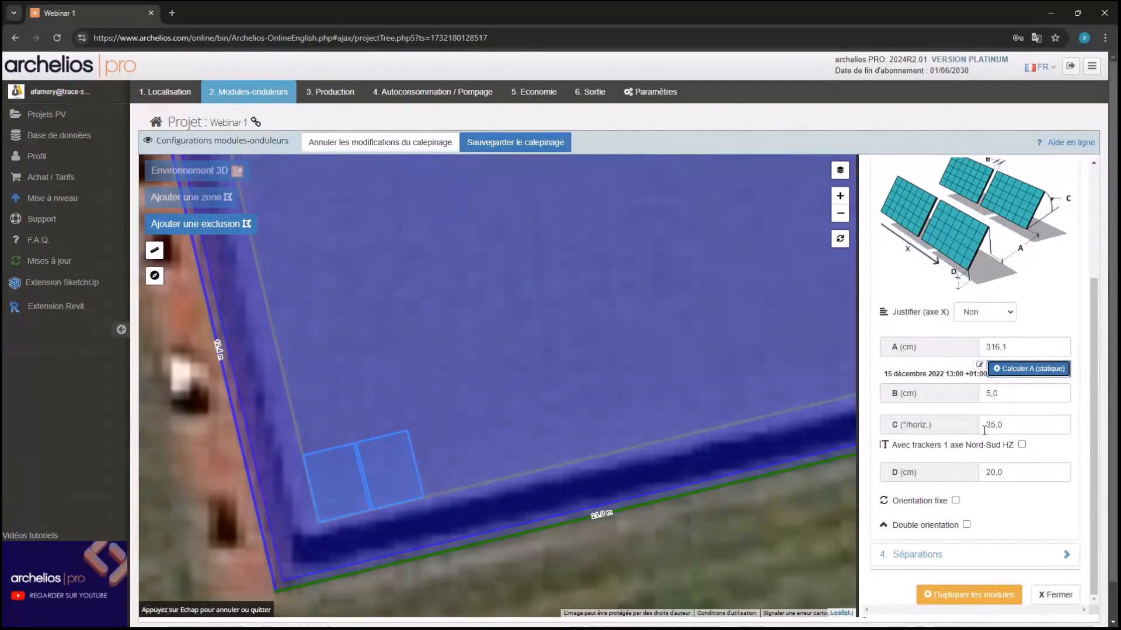
double_click(1011, 347)
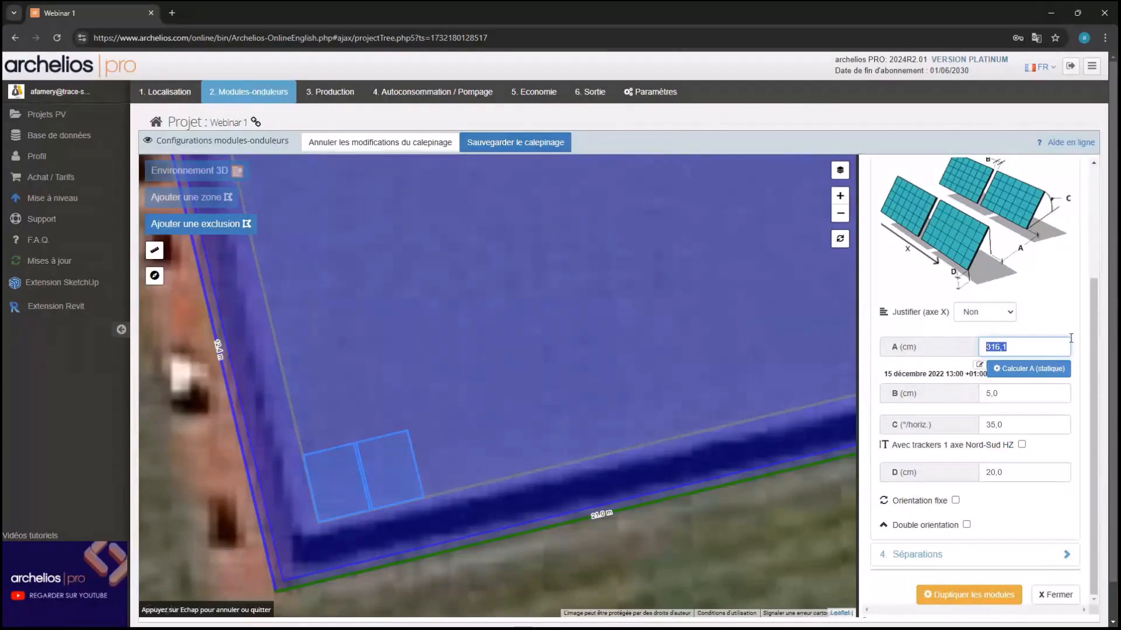
left_click_drag(998, 347, 978, 342)
left_click(1009, 593)
left_click(531, 152)
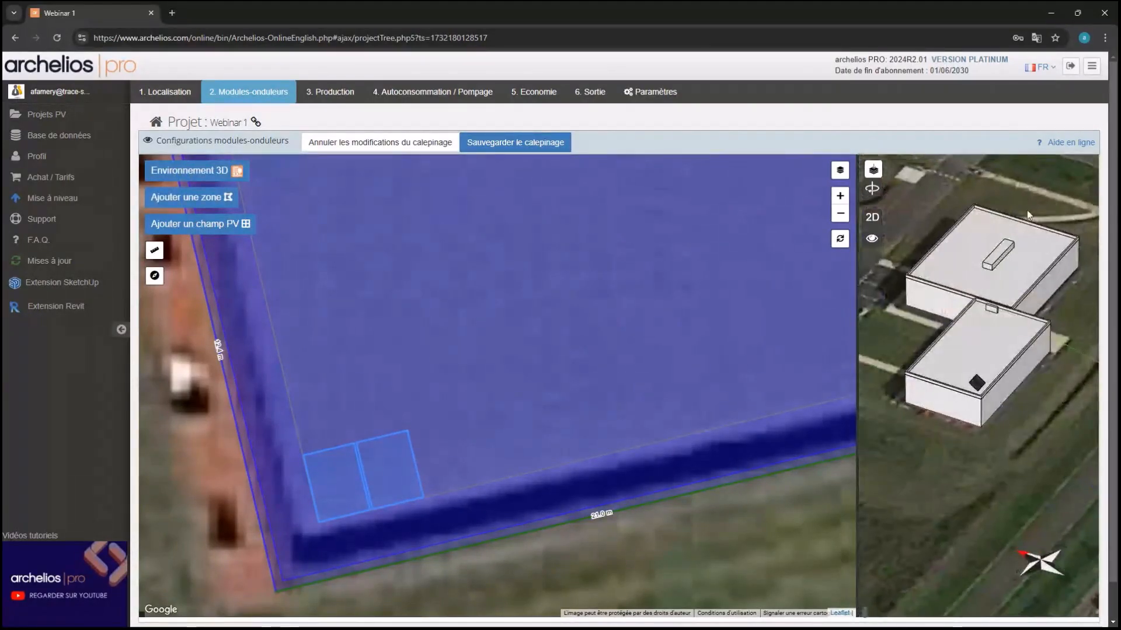
left_click_drag(1043, 261, 945, 372)
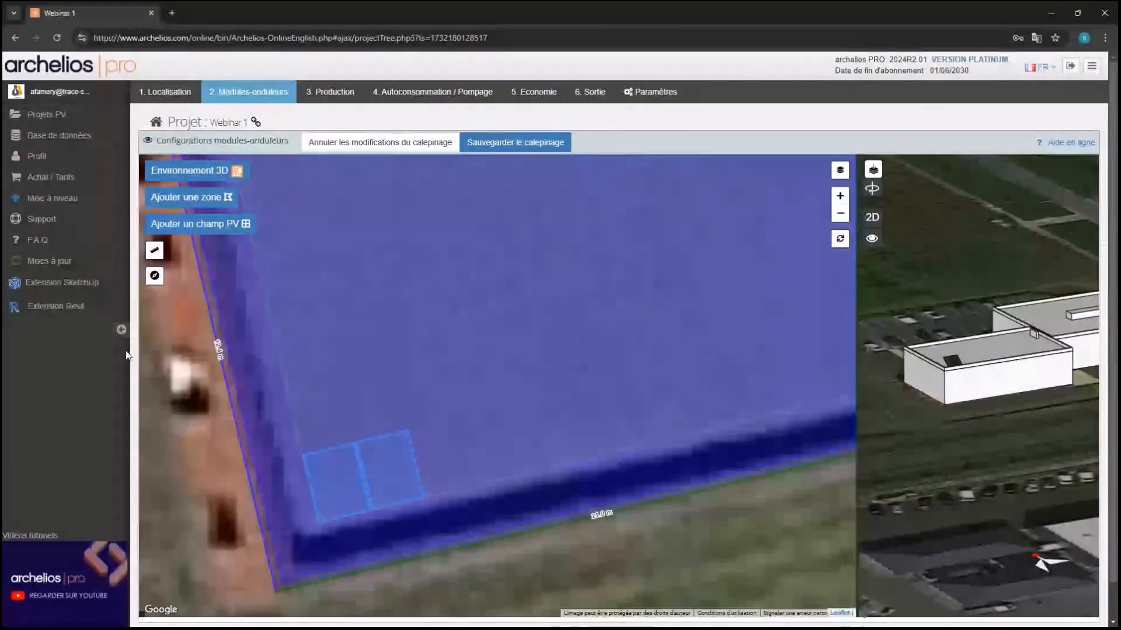
Save the two-module layout and add an inverter to the MOD module group
left_click(475, 149)
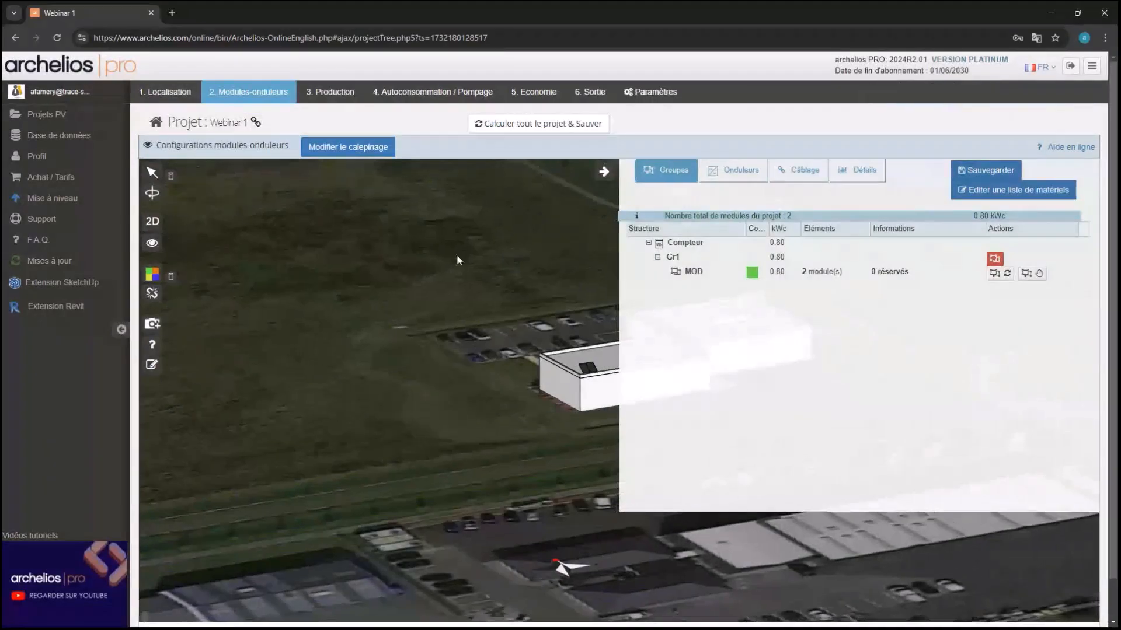
scroll(331, 387, "up", 3)
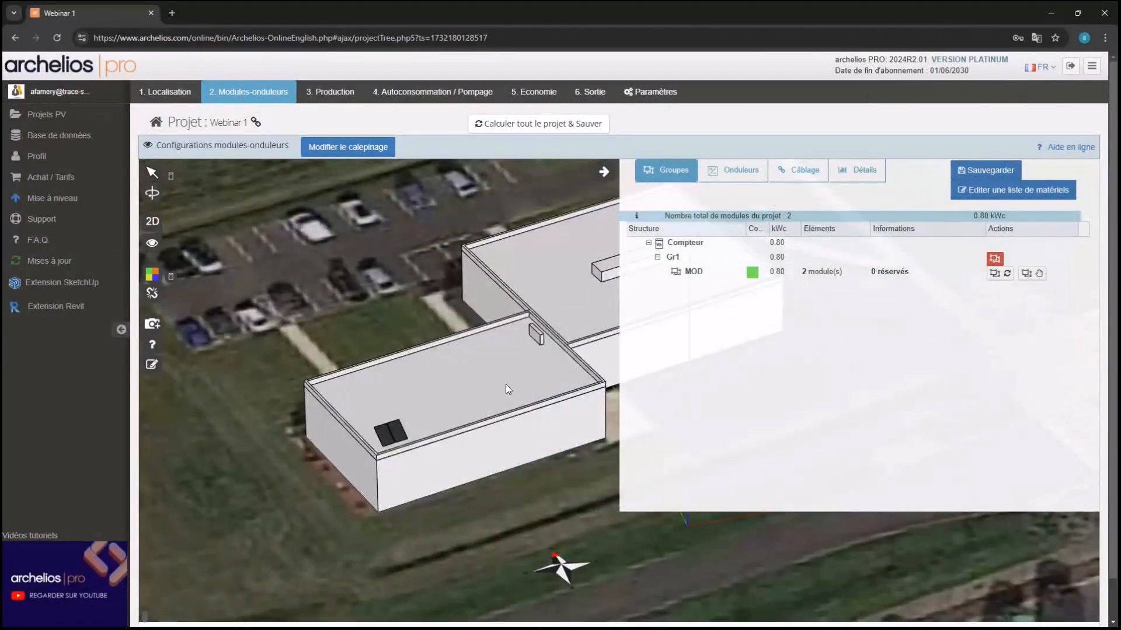
left_click(728, 181)
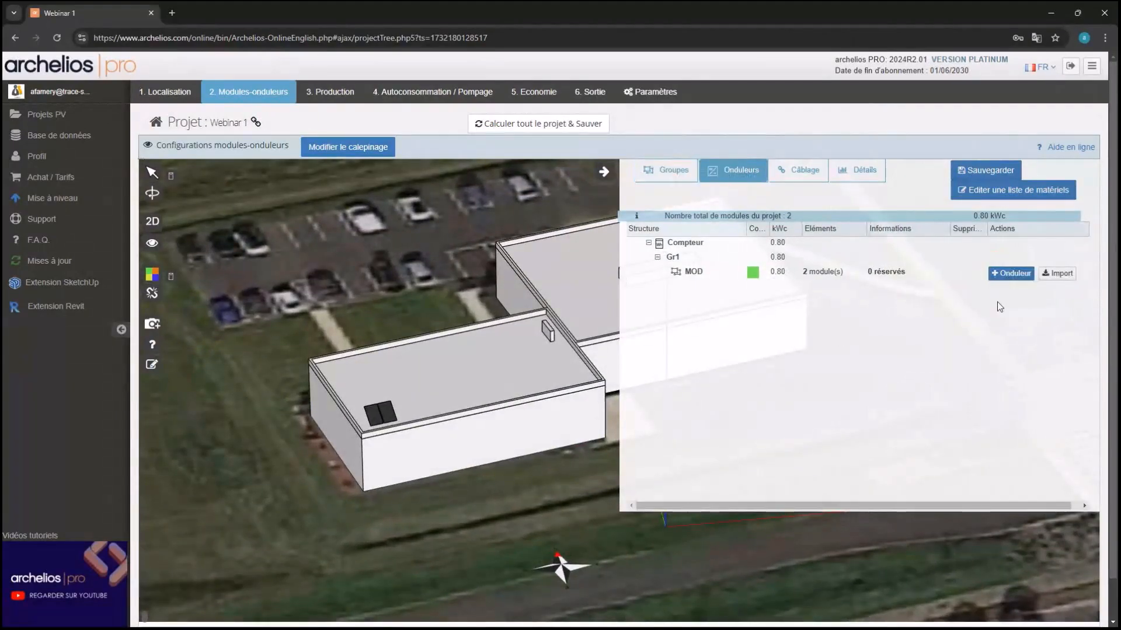
left_click(1009, 274)
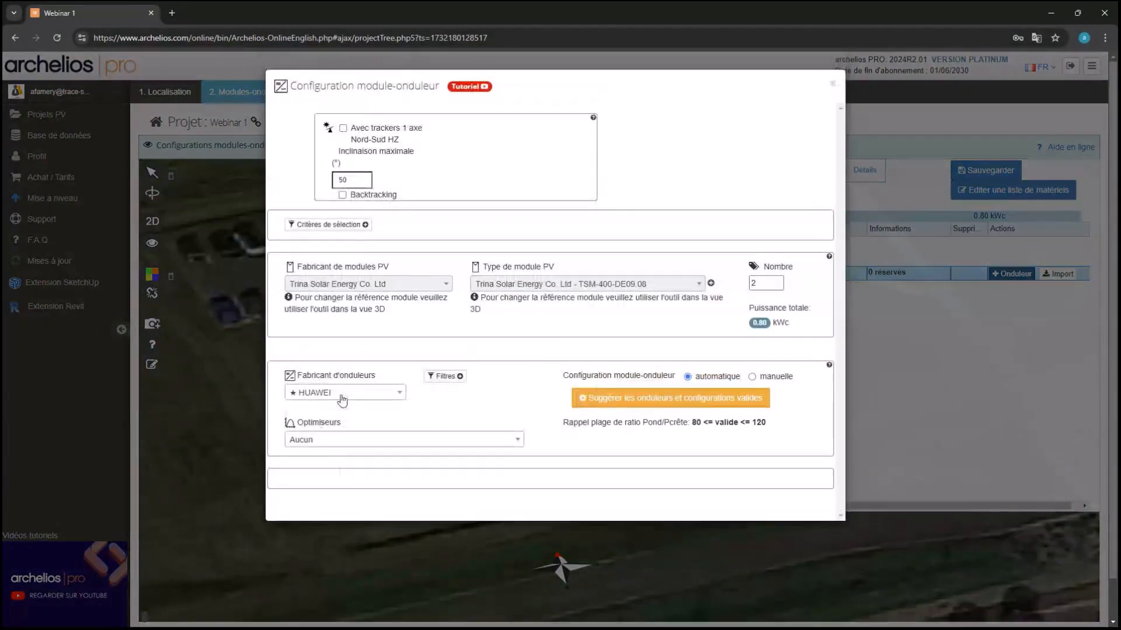
Choose Enphase Energy as the inverter maker and get the suggested 2 × IQ8HC-72-M-INT configuration
left_click(346, 393)
type("aps")
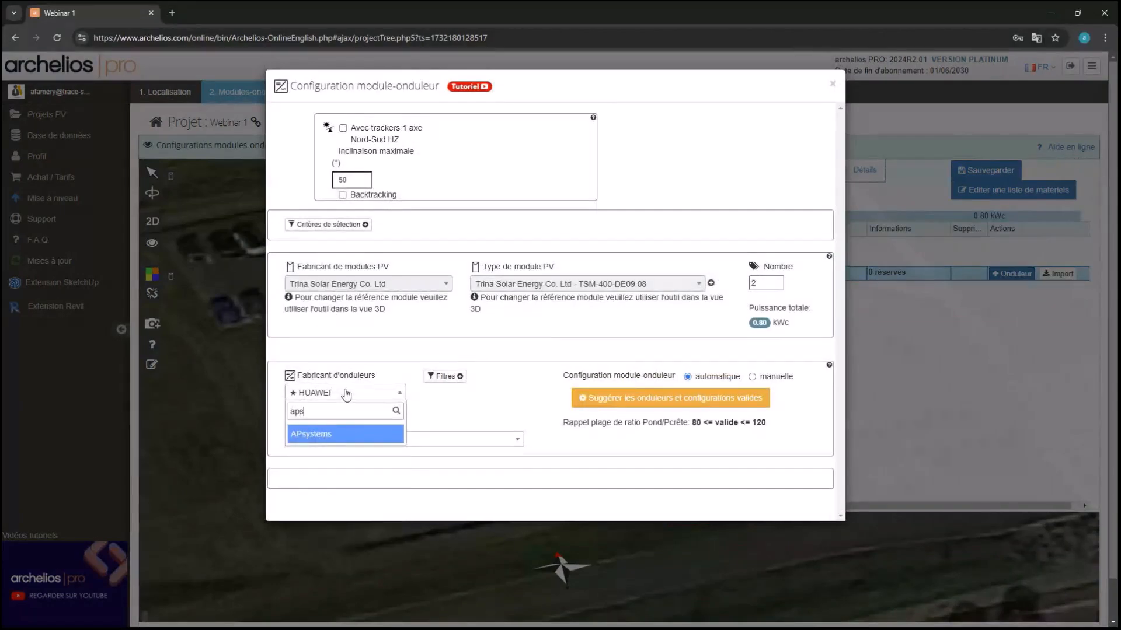
left_click(317, 436)
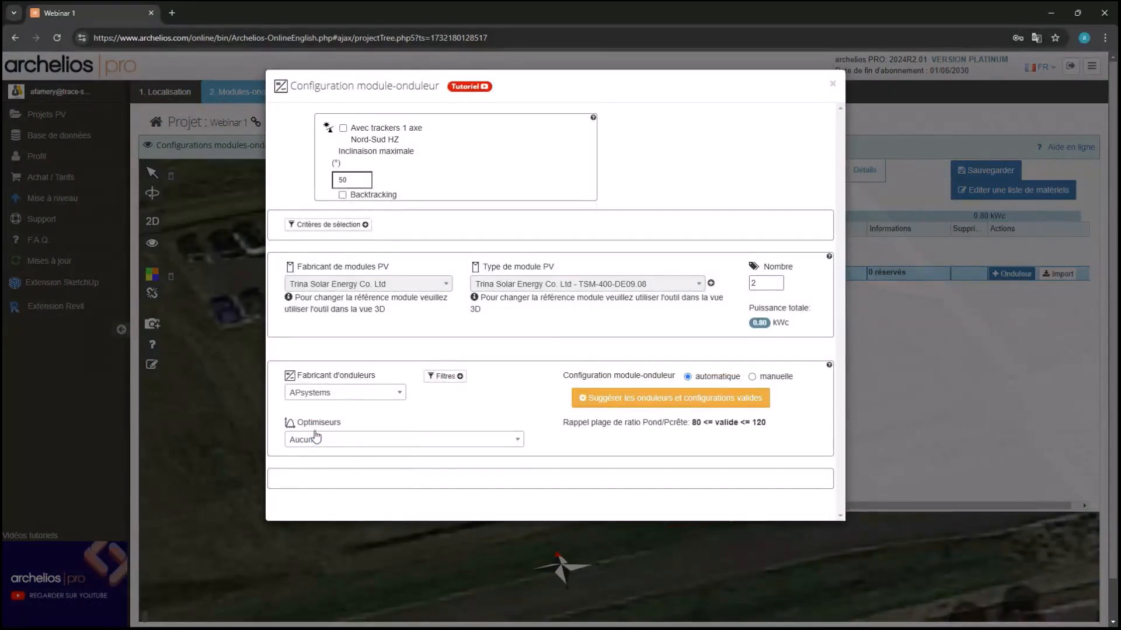
left_click(364, 395)
type("enp")
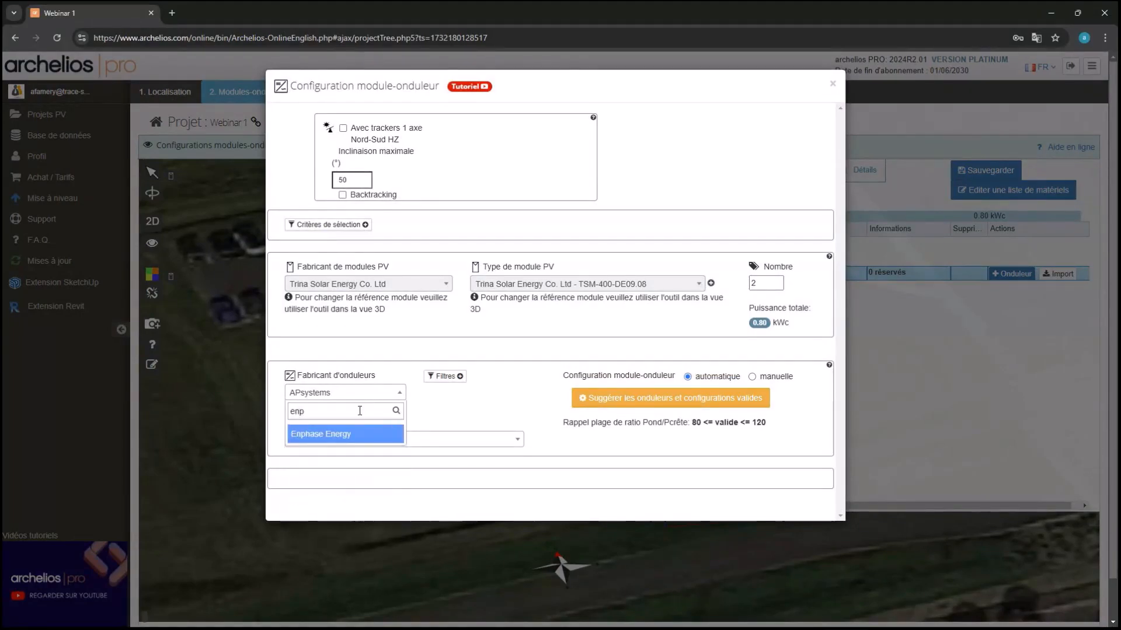
left_click(347, 433)
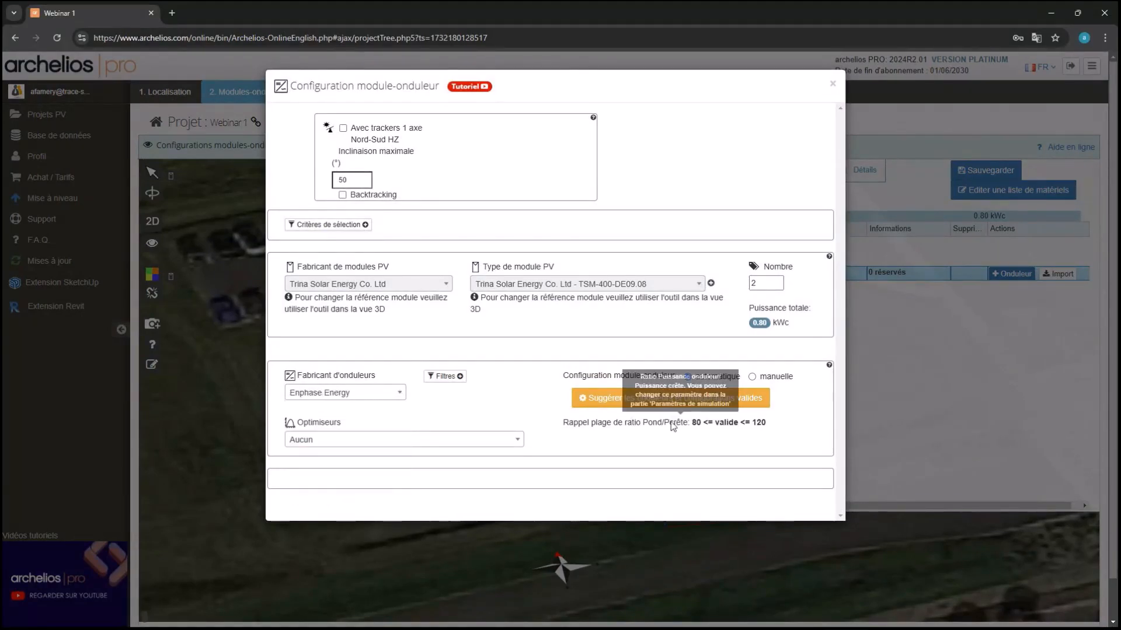
left_click(675, 402)
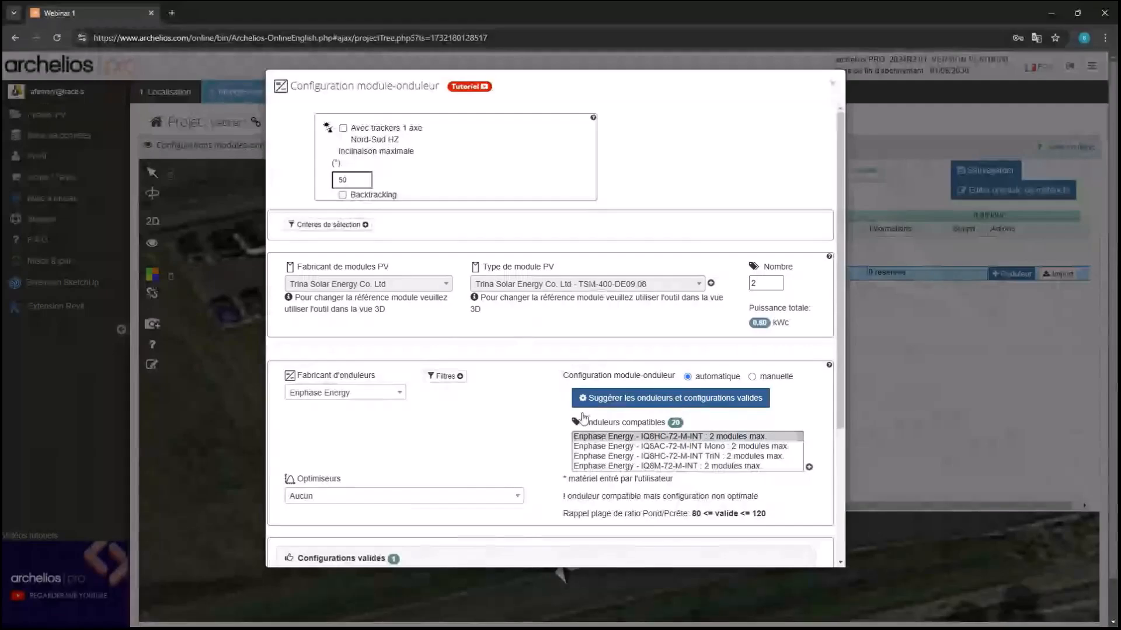
scroll(538, 429, "down", 1)
scroll(648, 353, "down", 2)
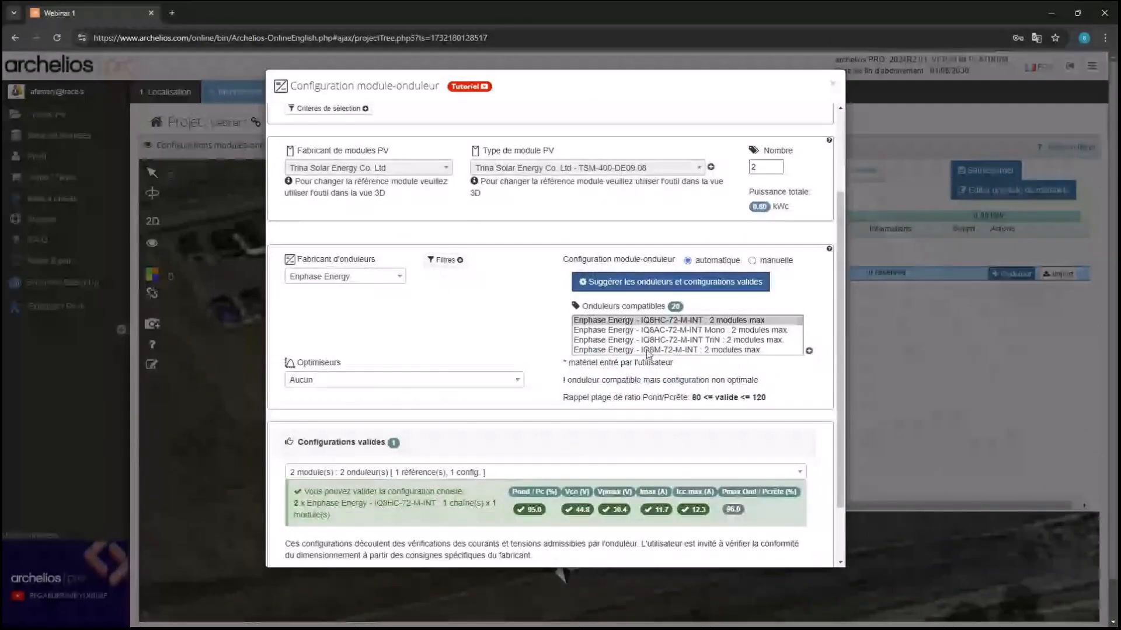
scroll(457, 317, "down", 1)
Validate the 2 × IQ8HC-72-M-INT configuration and wire the Gr1 modules to both inverters
left_click(755, 542)
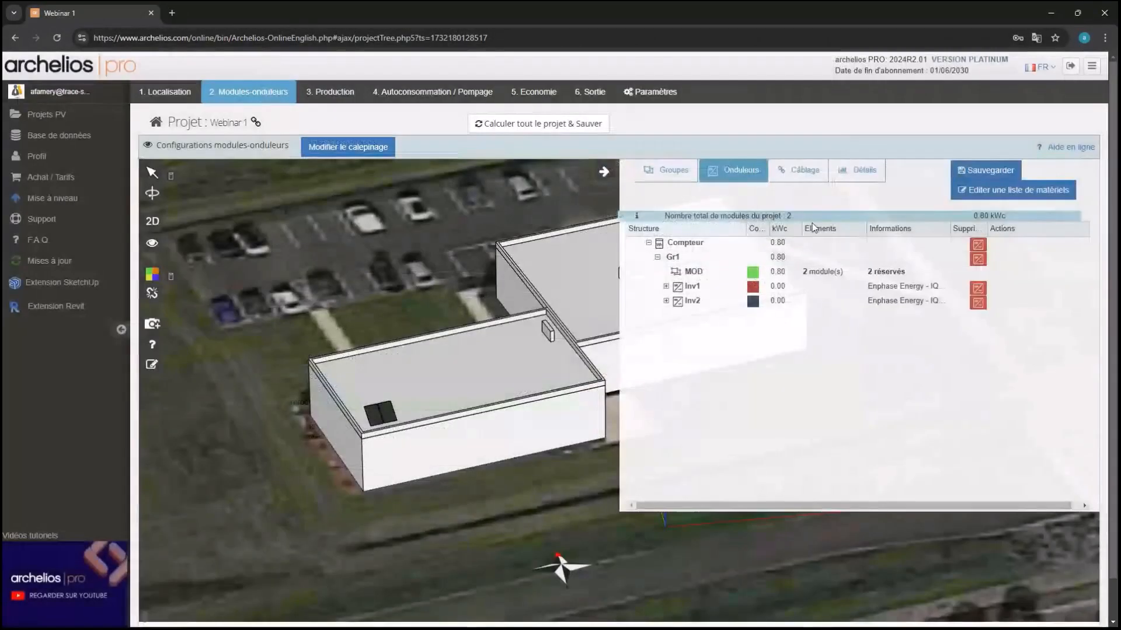
left_click(807, 175)
left_click(1024, 288)
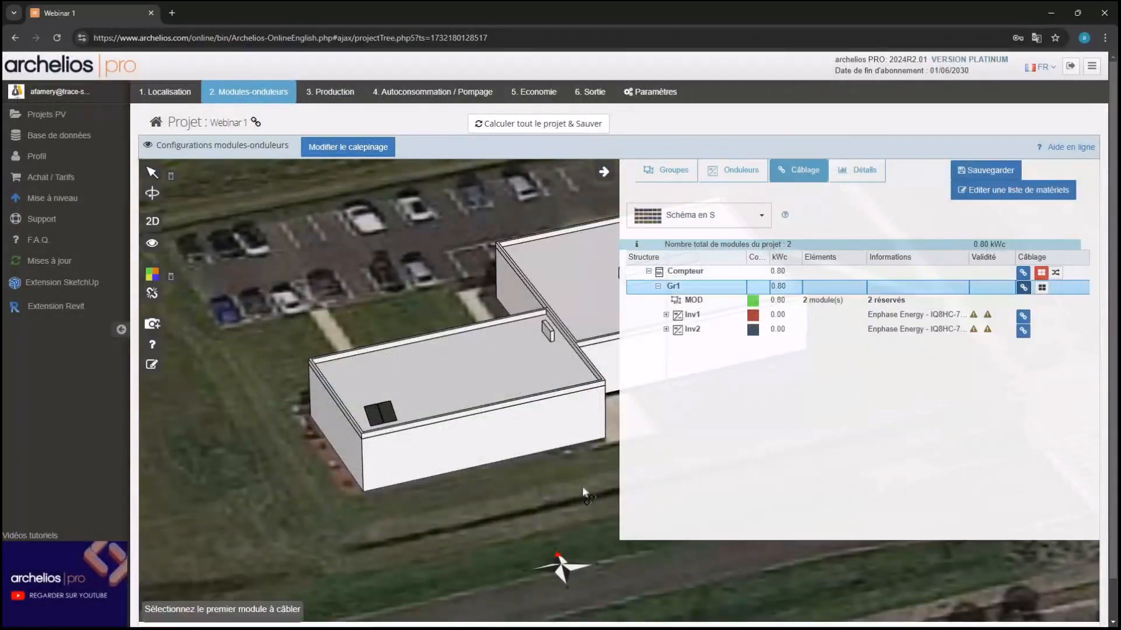
left_click(373, 411)
double_click(385, 412)
Colour the roof modules red and blue by inverter and pan across the roof
mouse_move(162, 277)
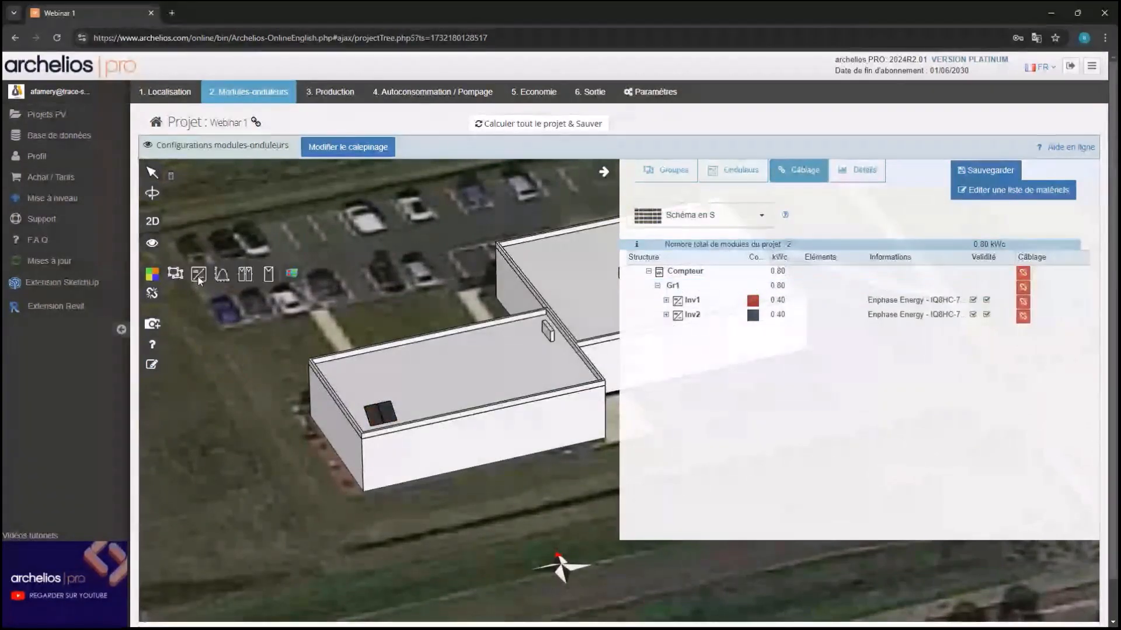
left_click(199, 276)
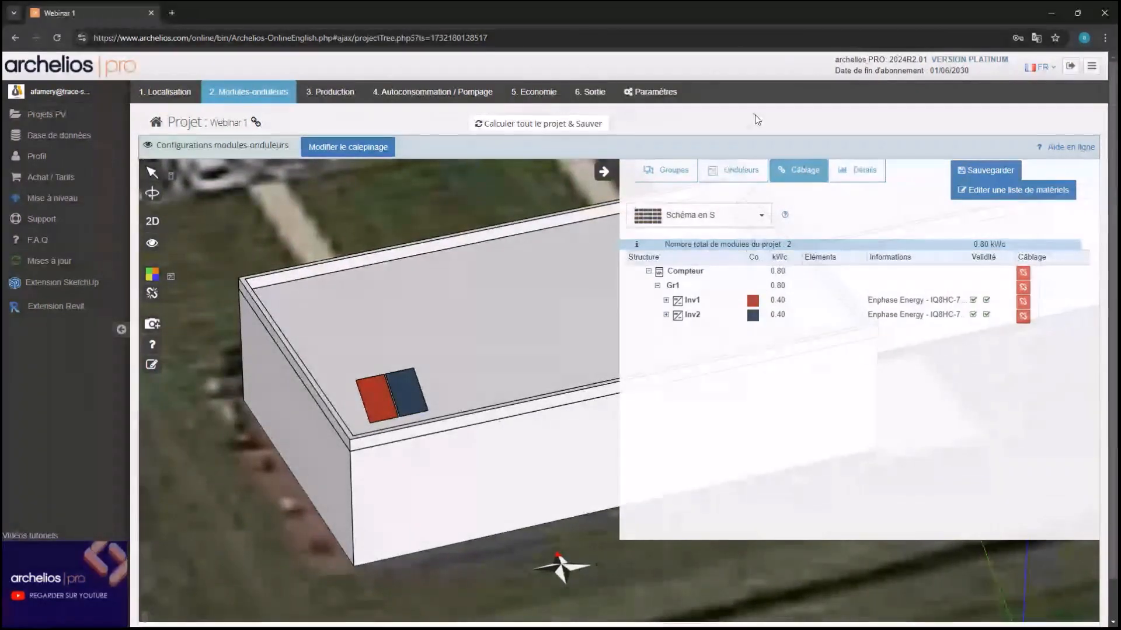
scroll(545, 299, "down", 2)
left_click_drag(545, 296, 553, 323)
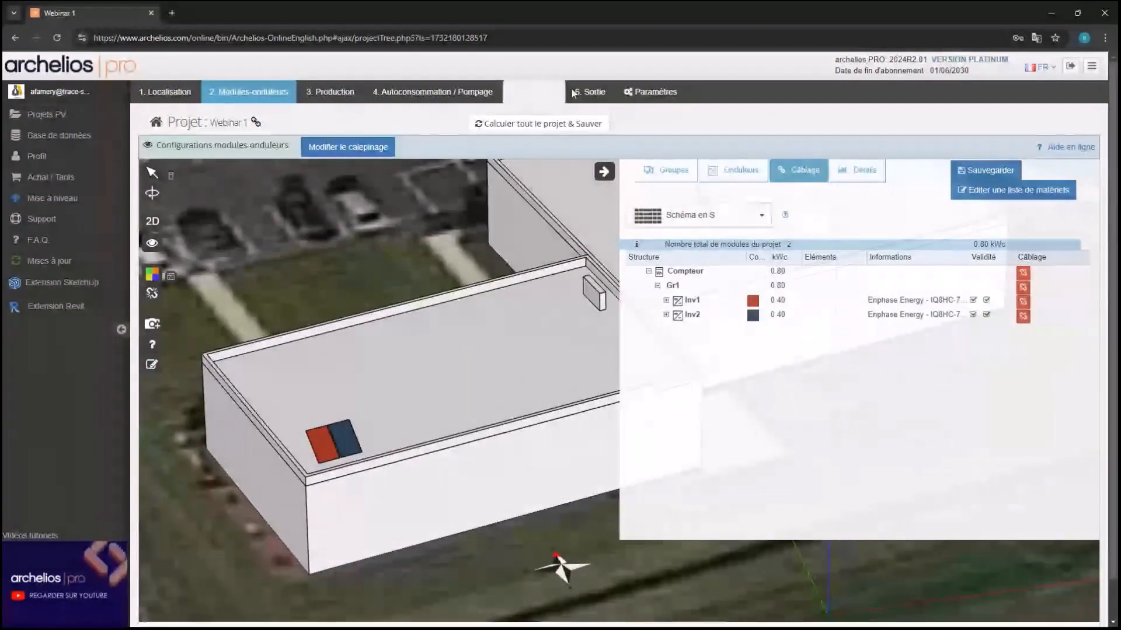
Apply the inverter maker's recommended loss values in the simulation parameters, confirming the AC cable loss
left_click(668, 90)
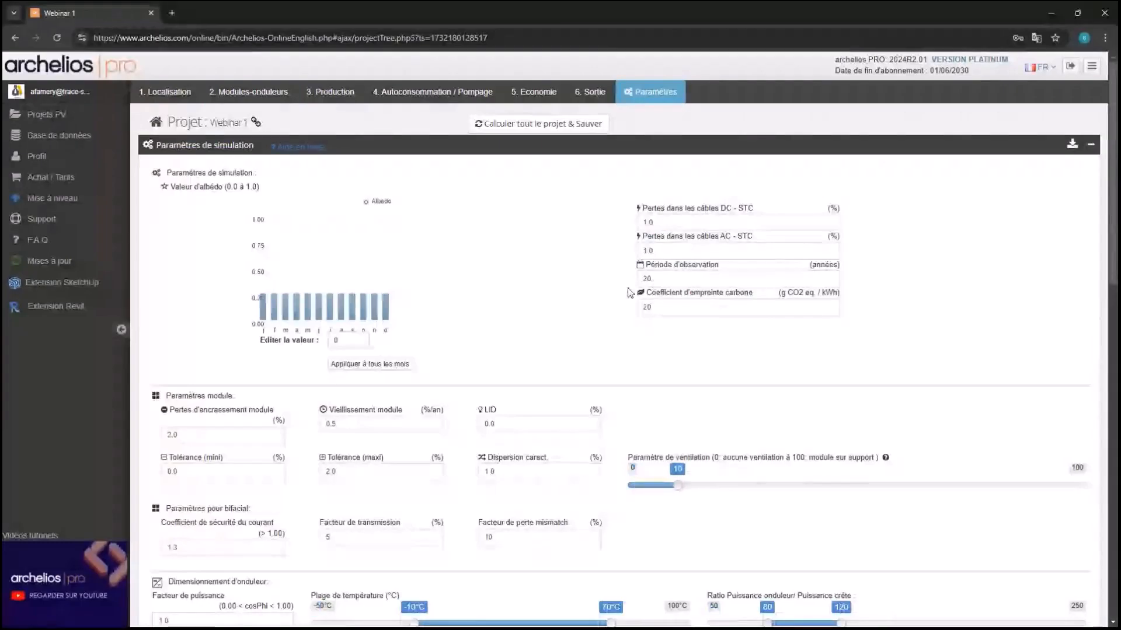
scroll(549, 288, "down", 3)
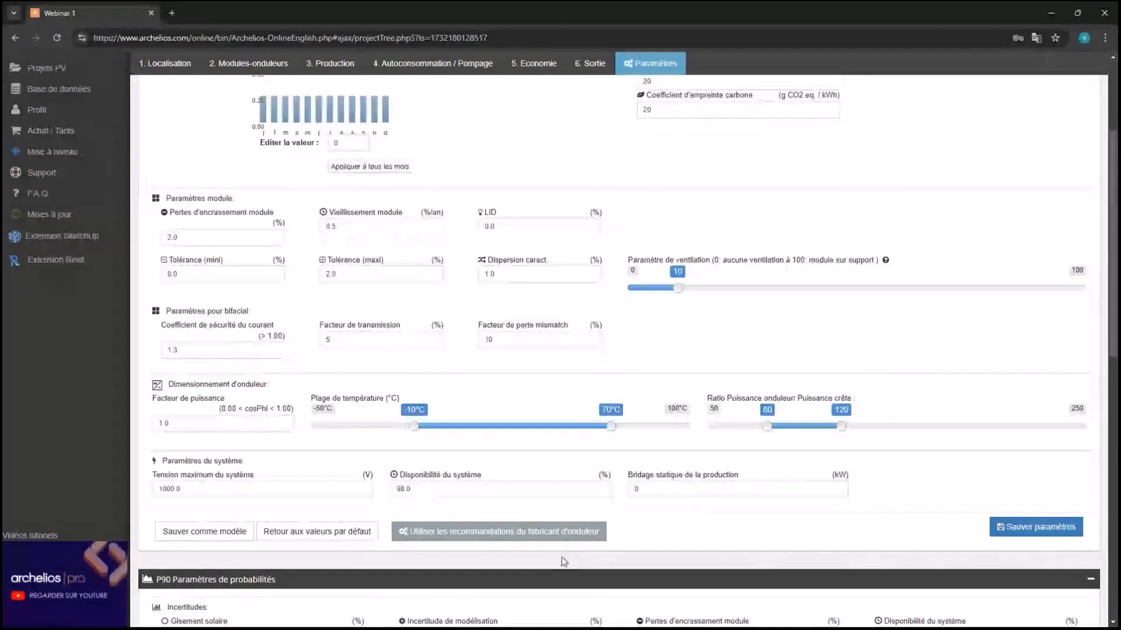
left_click(516, 537)
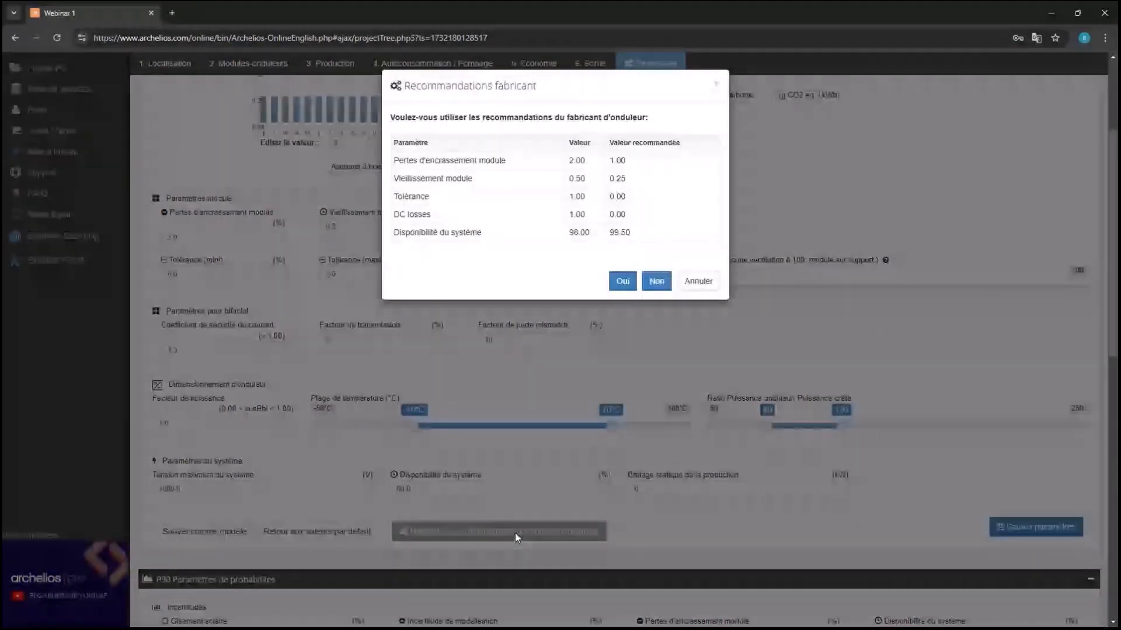
left_click(622, 283)
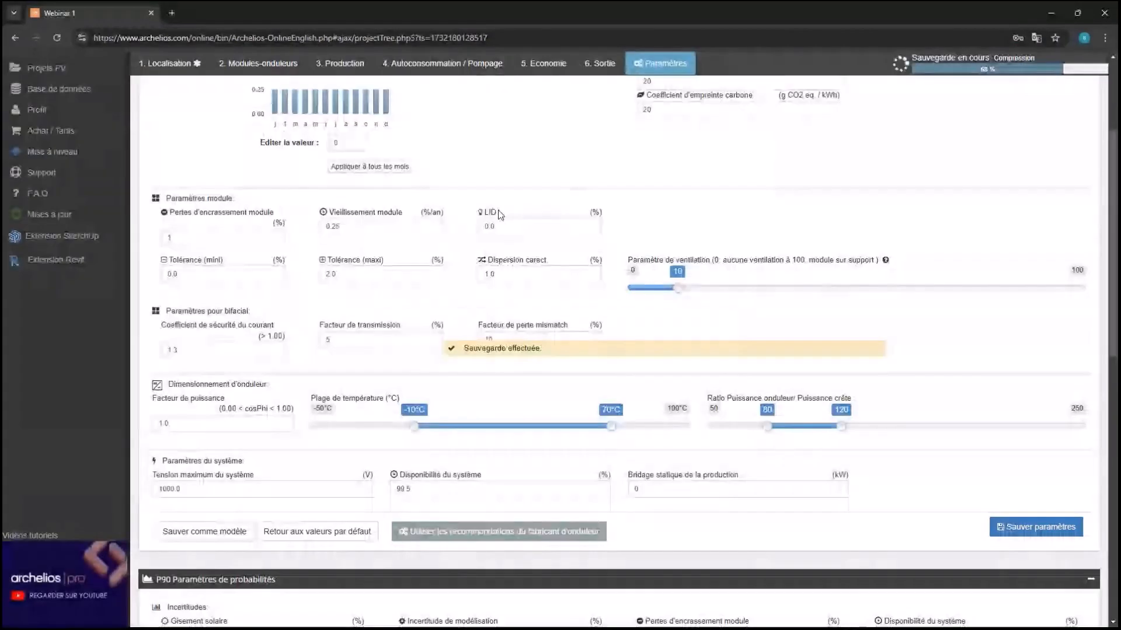
left_click(672, 172)
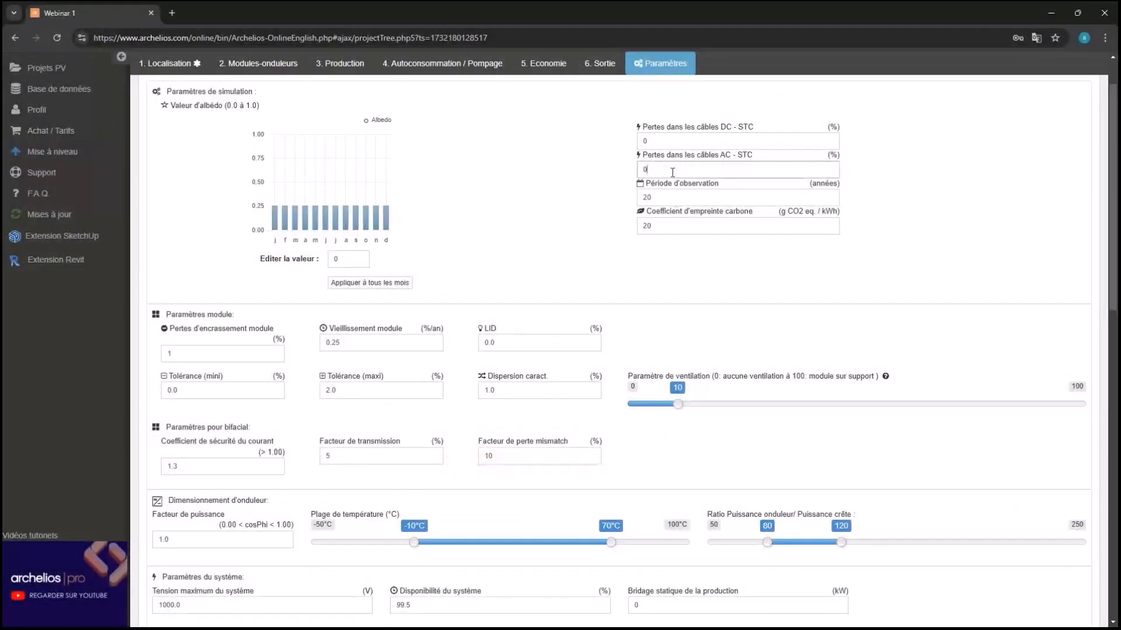
left_click(593, 192)
Set module ventilation to 100, save the parameters, and go back to 2. Modules-onduleurs
scroll(593, 192, "down", 2)
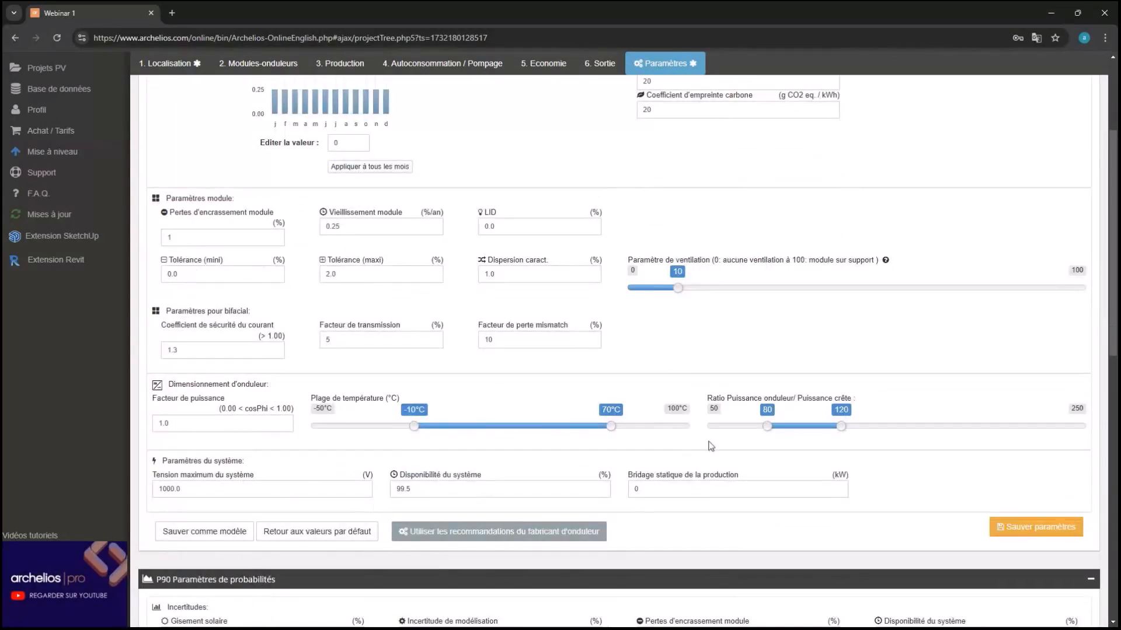
left_click_drag(676, 289, 1117, 297)
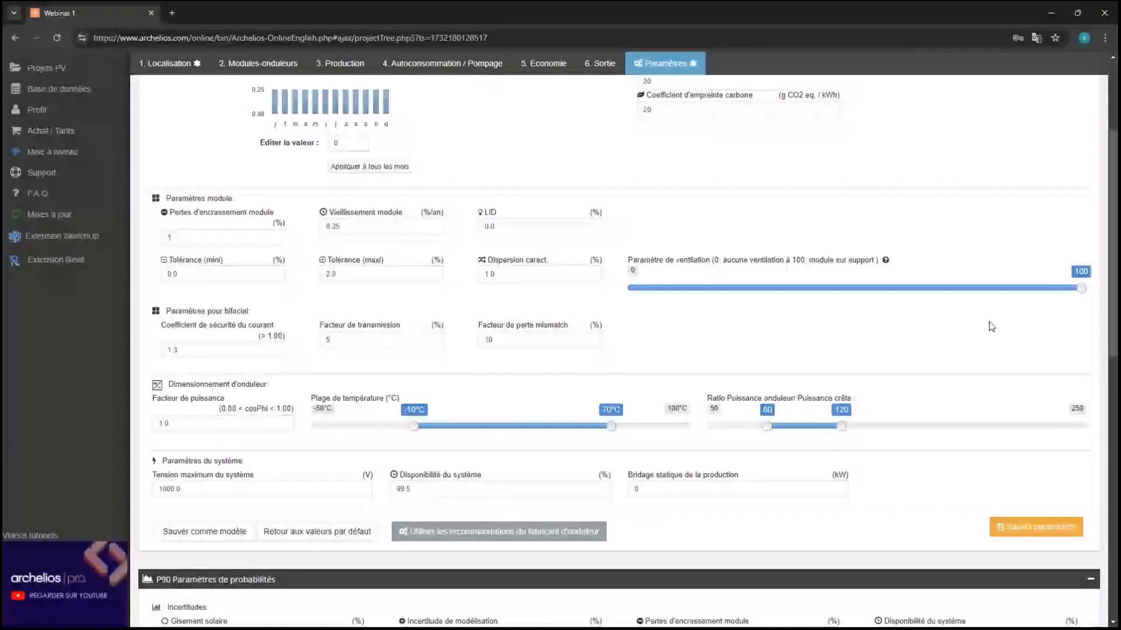
scroll(990, 321, "down", 1)
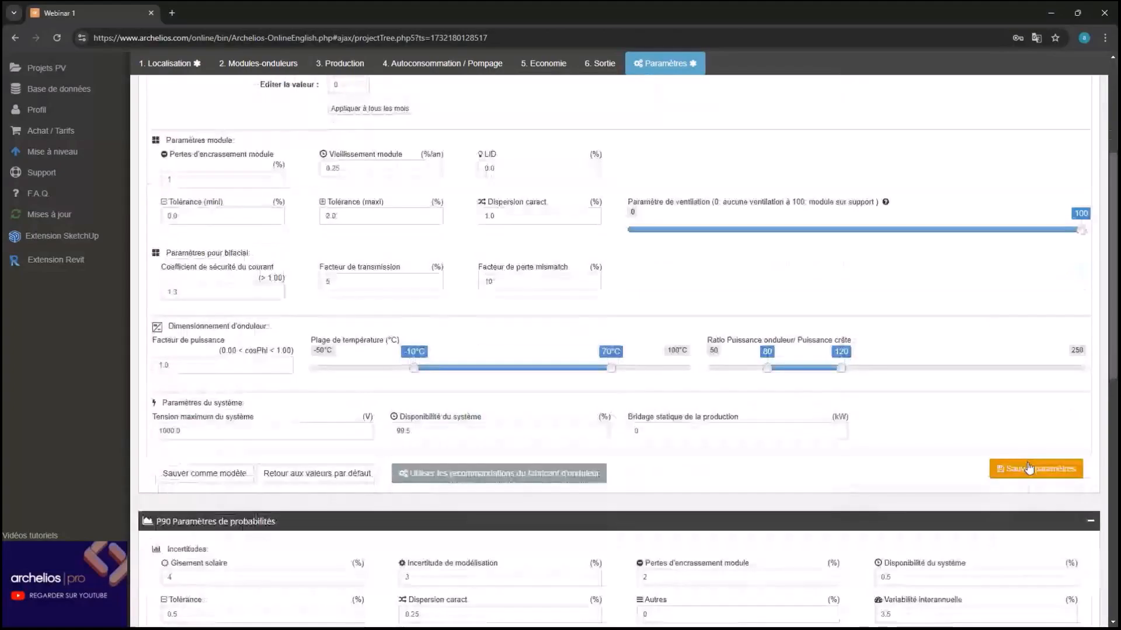
left_click(1029, 467)
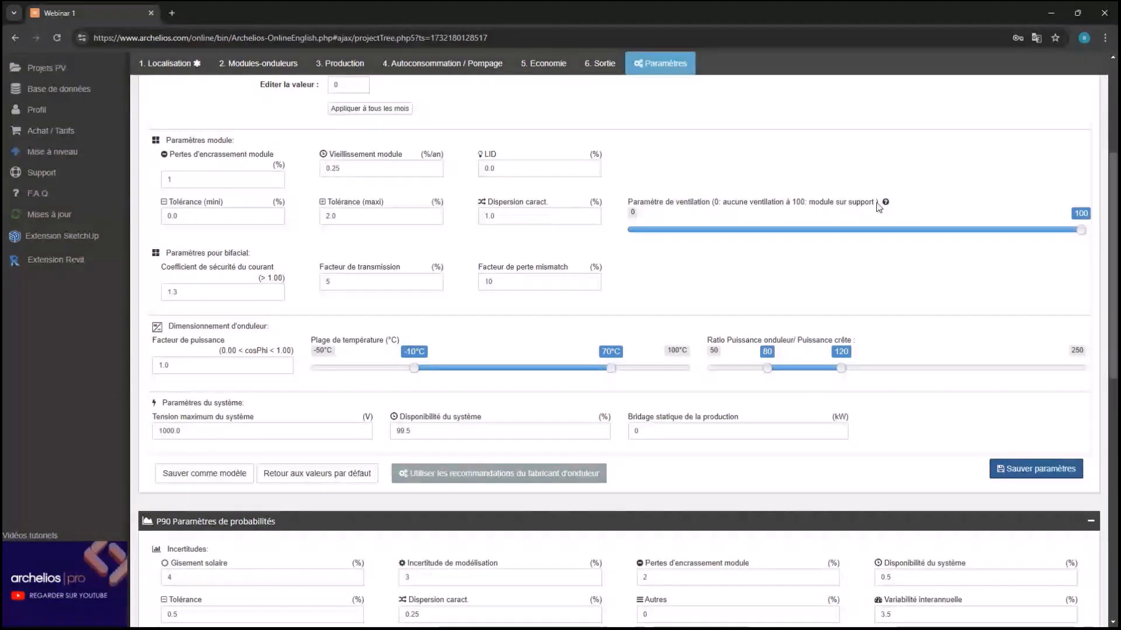
left_click(258, 63)
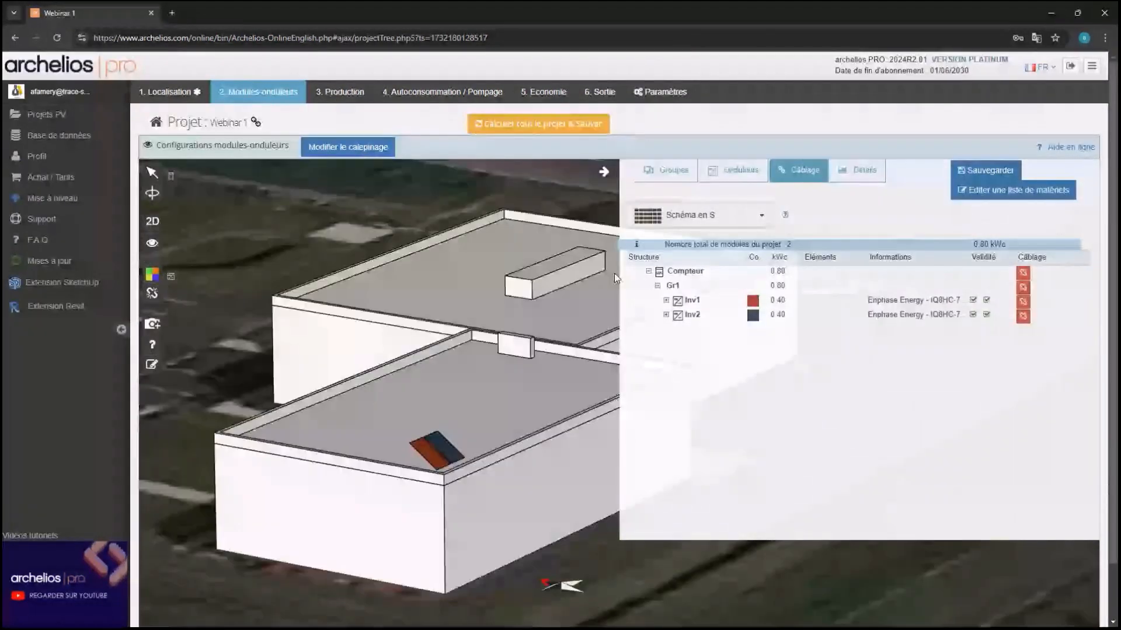
Recalculate and save the project, then view production: 1,047 kWh AC at 90.3 % PR
left_click_drag(614, 274, 868, 305)
left_click_drag(613, 350, 488, 448)
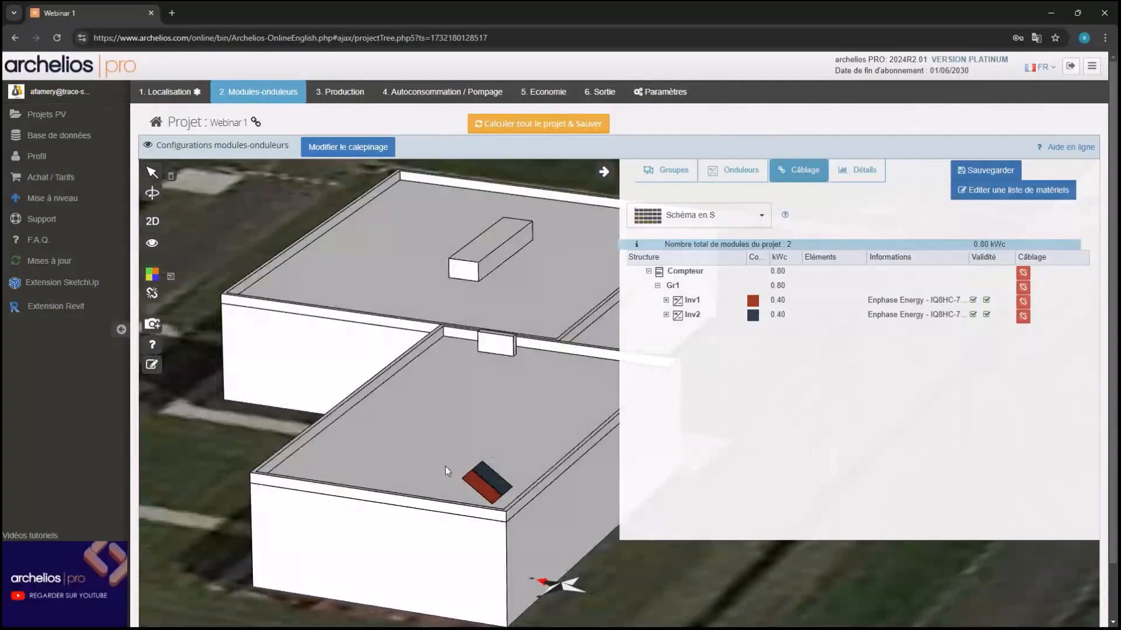
left_click_drag(537, 349, 511, 312)
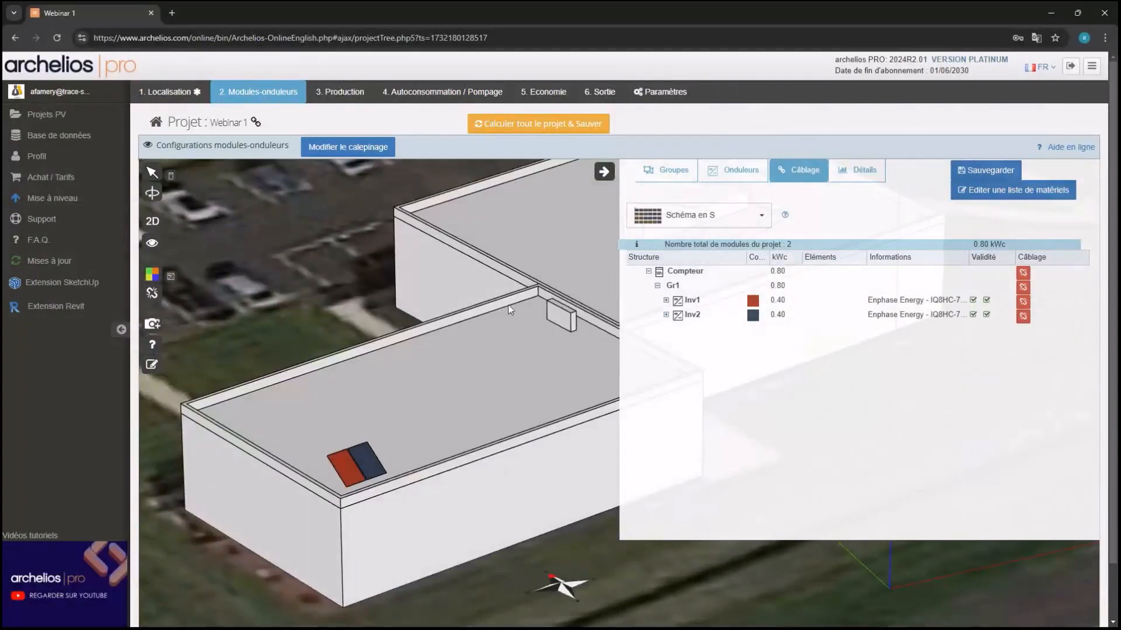
left_click(544, 123)
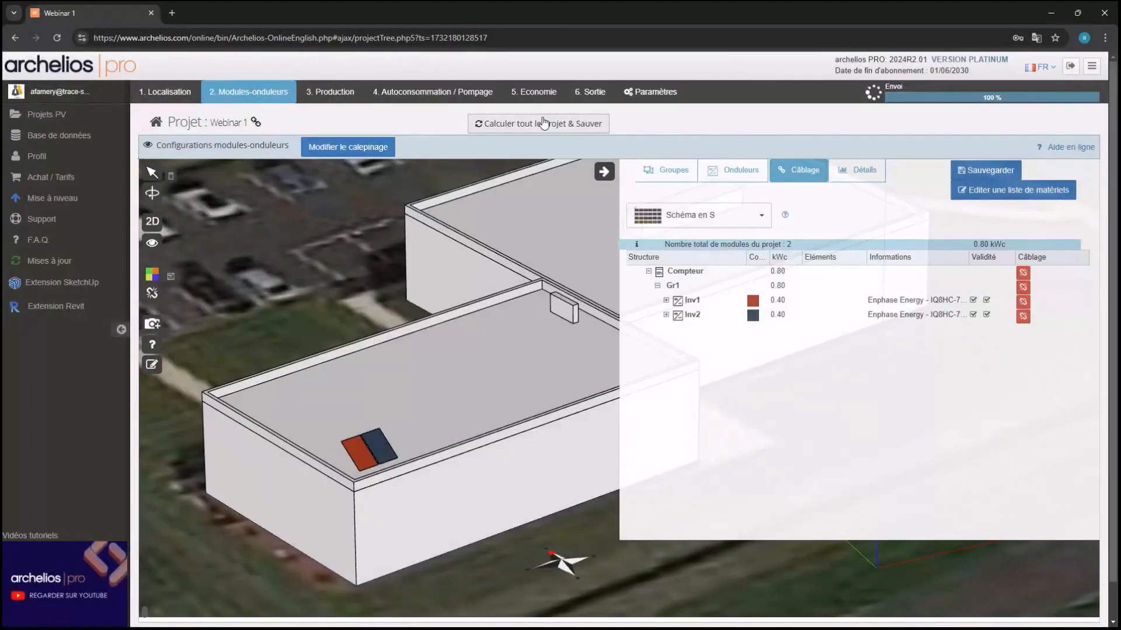
left_click(351, 95)
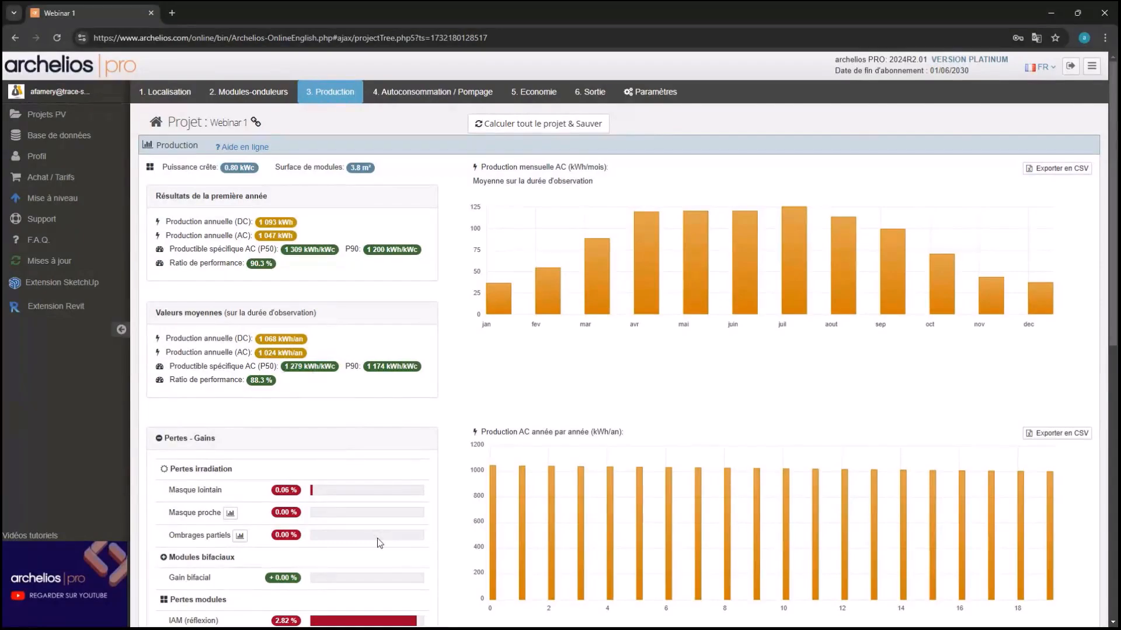
Switch Webinar 1 to the 4. Autoconsommation / Pompage step
mouse_move(378, 542)
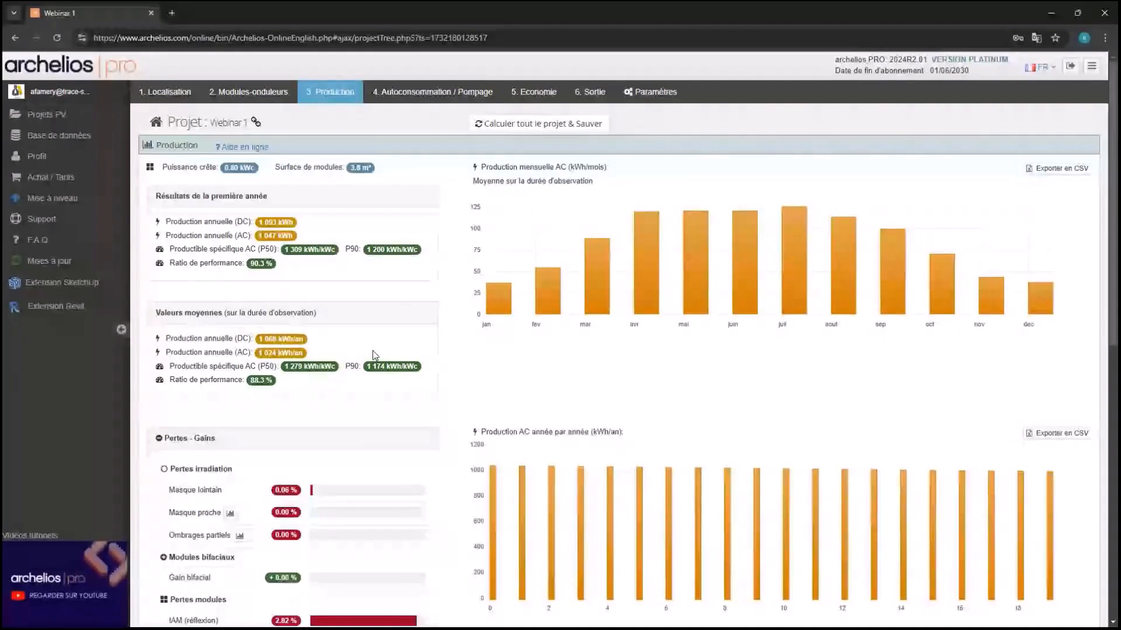
left_click(411, 91)
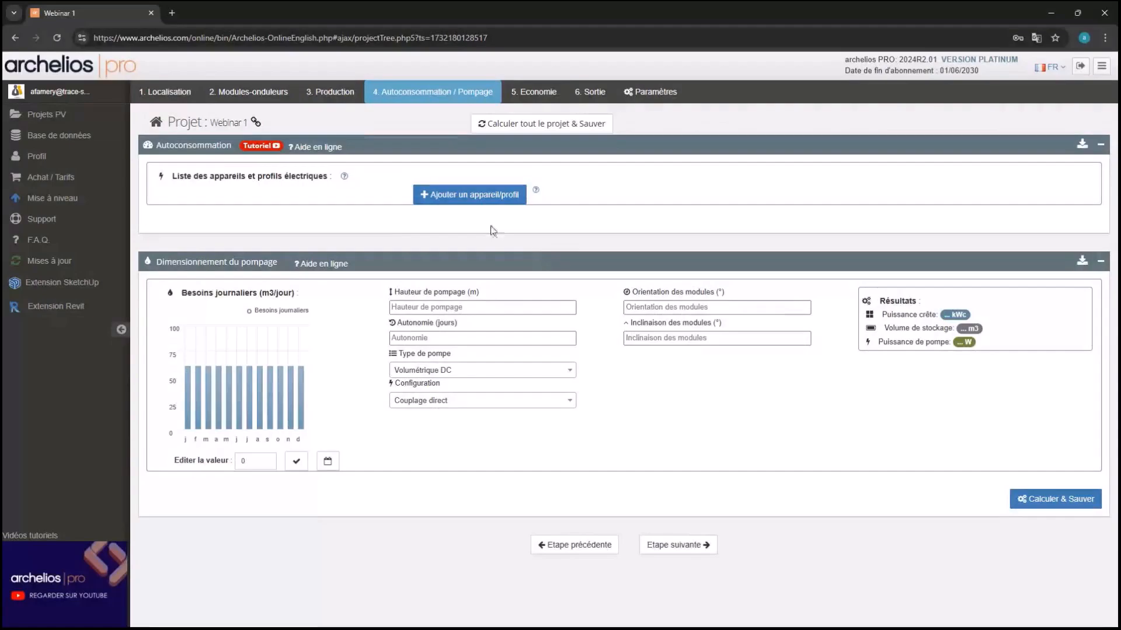
Select the customer's Enedis metering profile and try importing its load curve
left_click(491, 195)
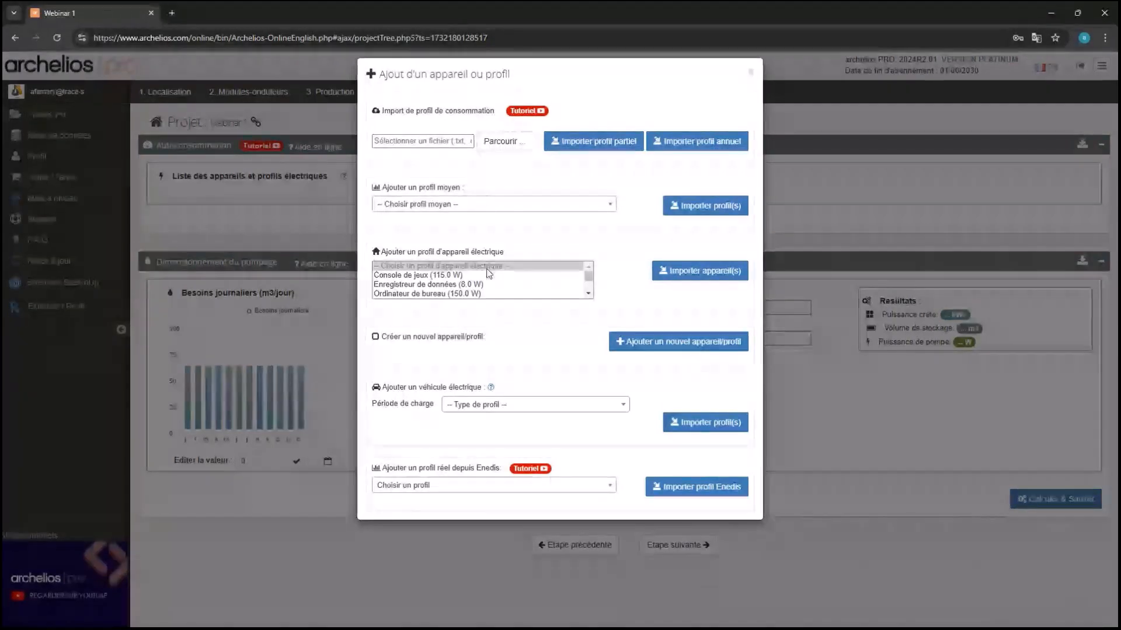
left_click(435, 493)
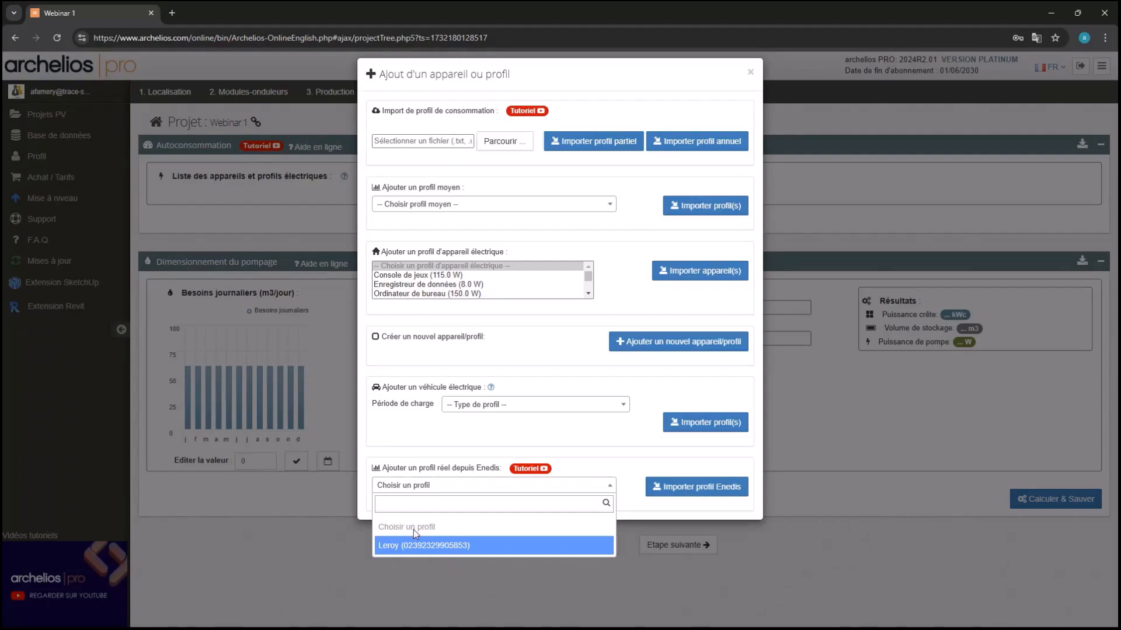
left_click(414, 545)
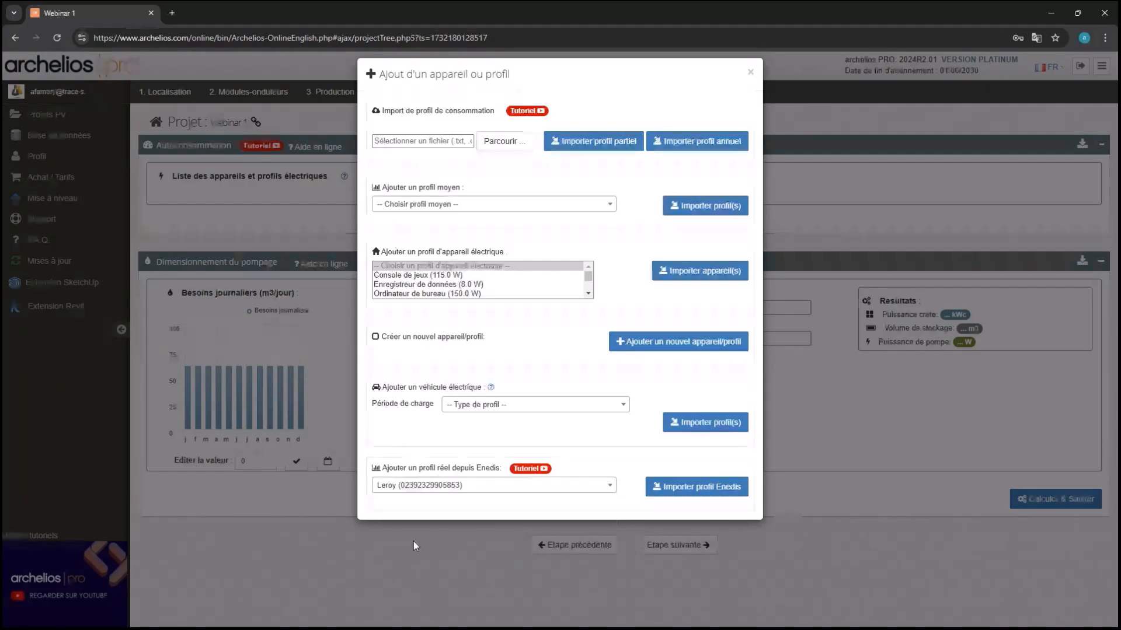
left_click(693, 496)
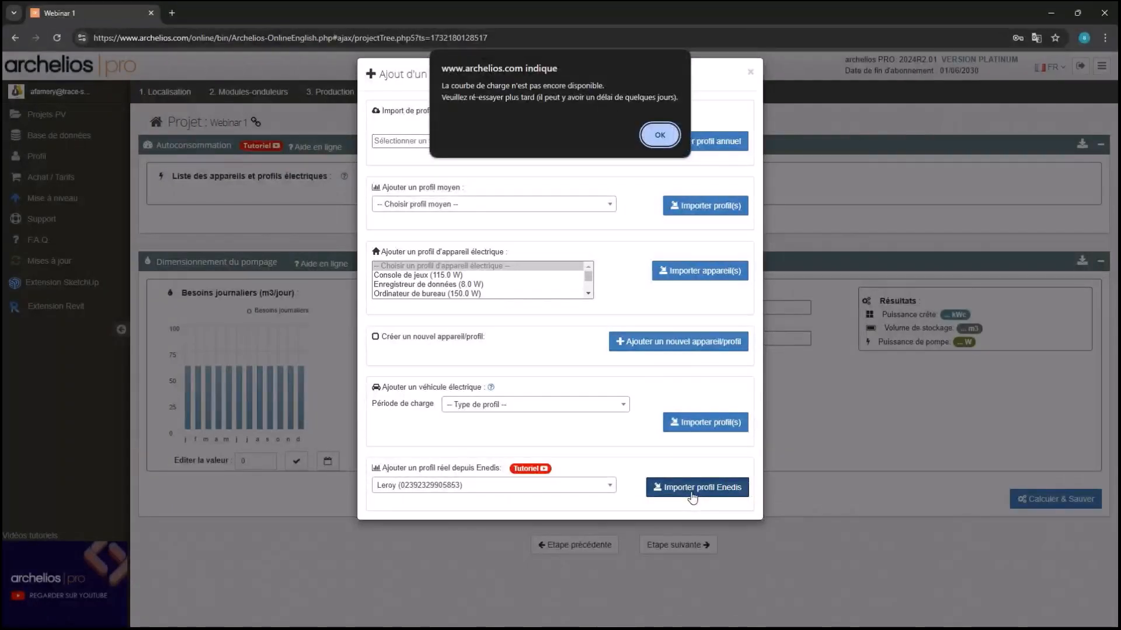
Dismiss the unavailable-curve warning, recalculate and save the project, then open Base de données
left_click(657, 130)
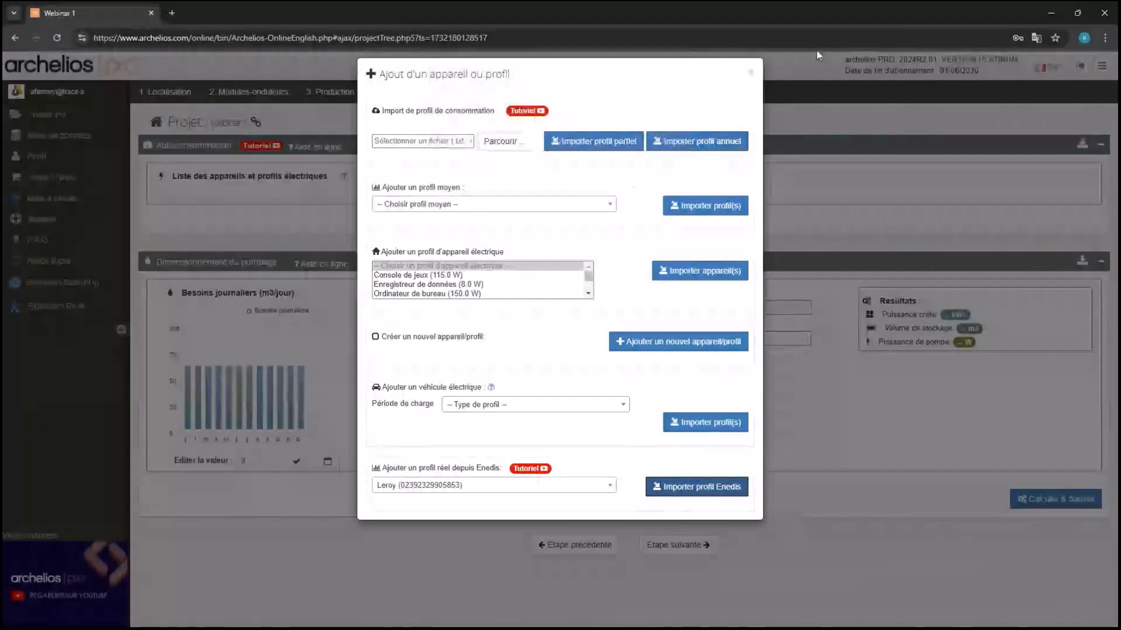
left_click(752, 73)
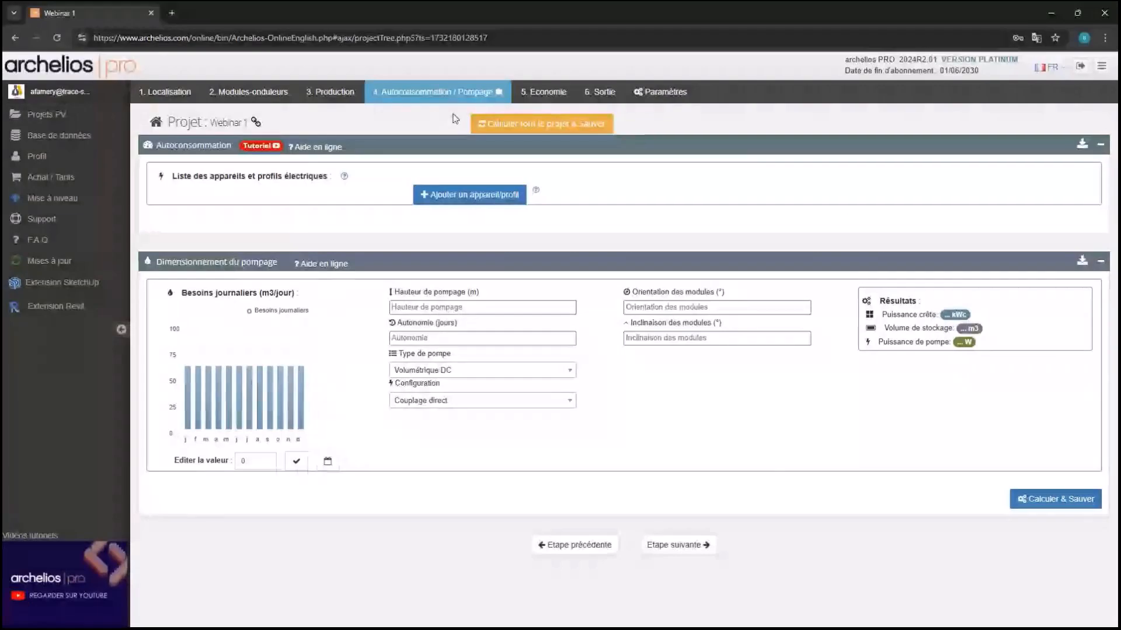
left_click(512, 130)
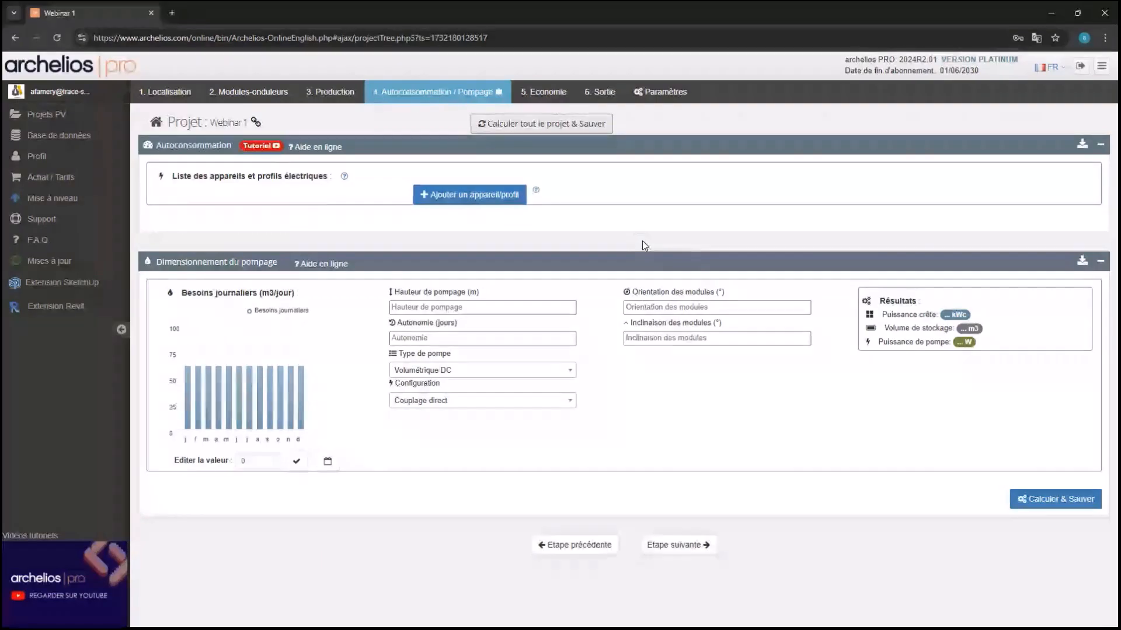
left_click(59, 135)
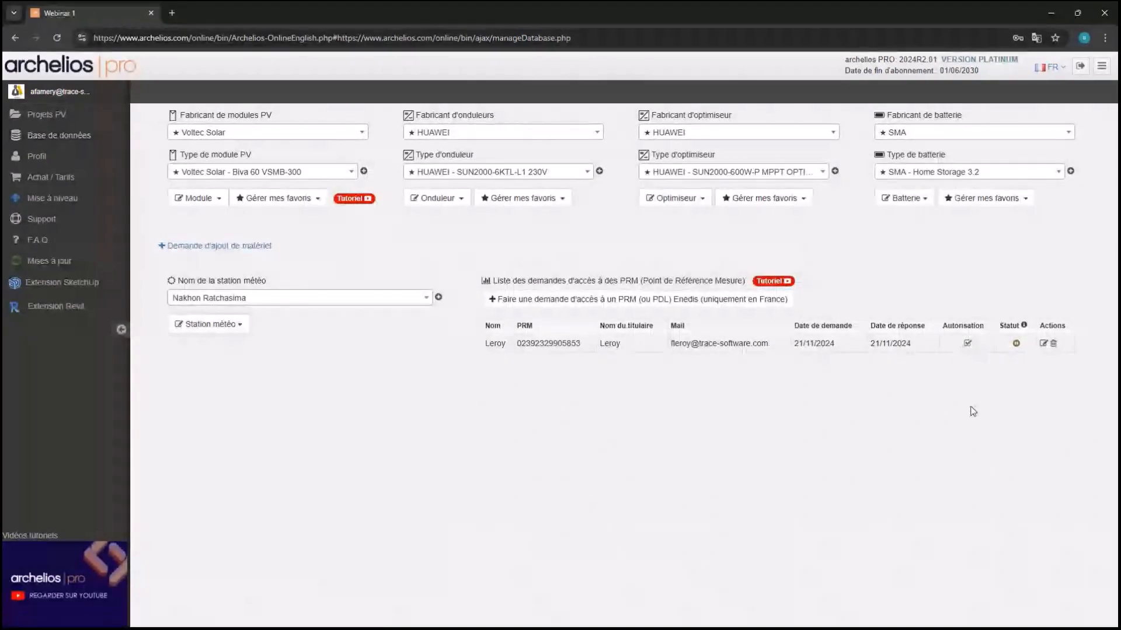
Reload the page and reopen Webinar 1 from the Projets PV list
key("F5")
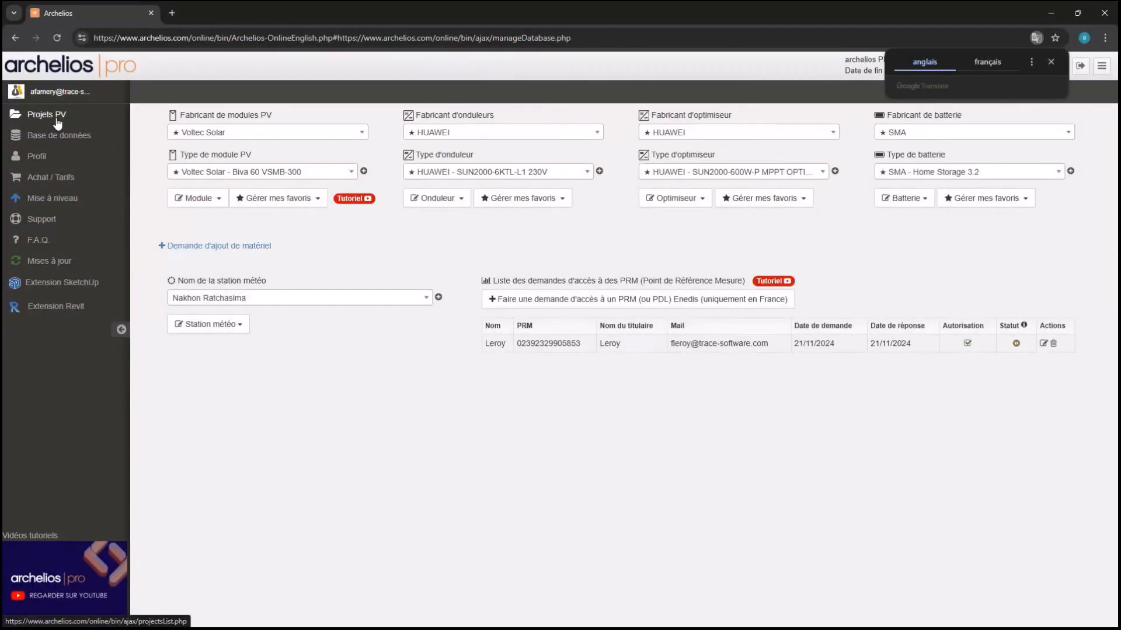
left_click(57, 122)
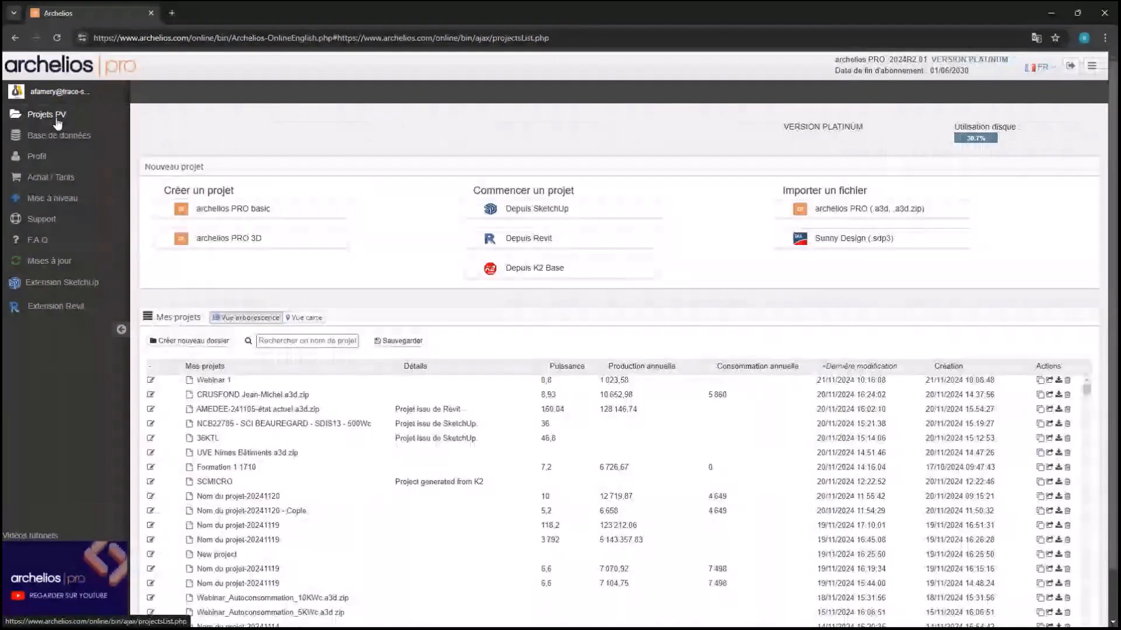
double_click(319, 383)
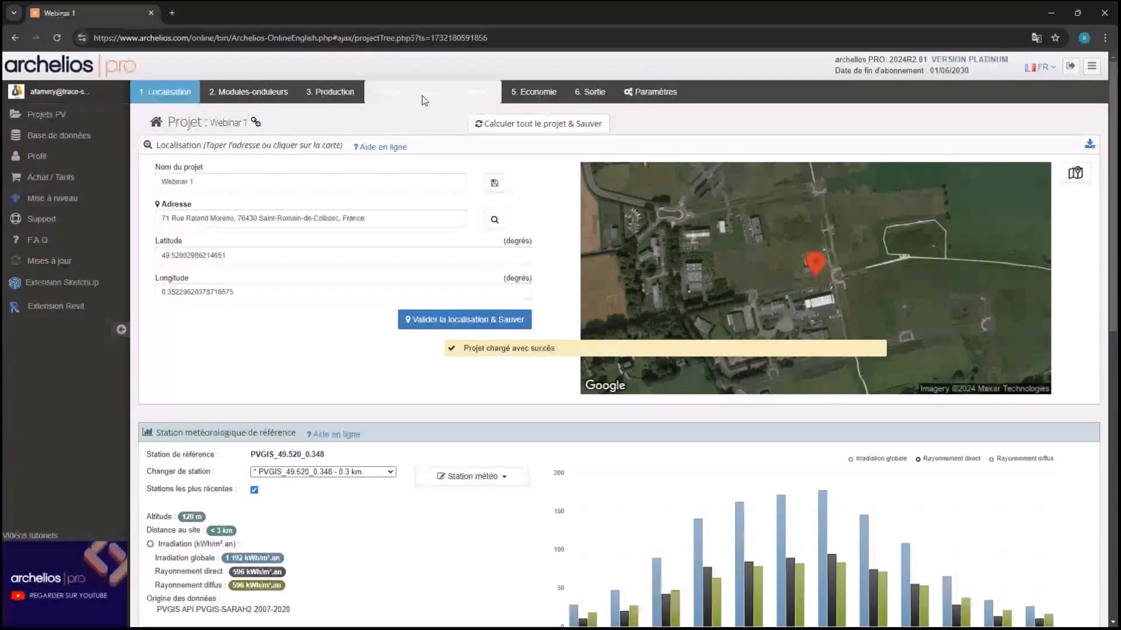
Pick the FLY consumption CSV from ARCHELIOS PRO > Template AP as the profile file
left_click(425, 99)
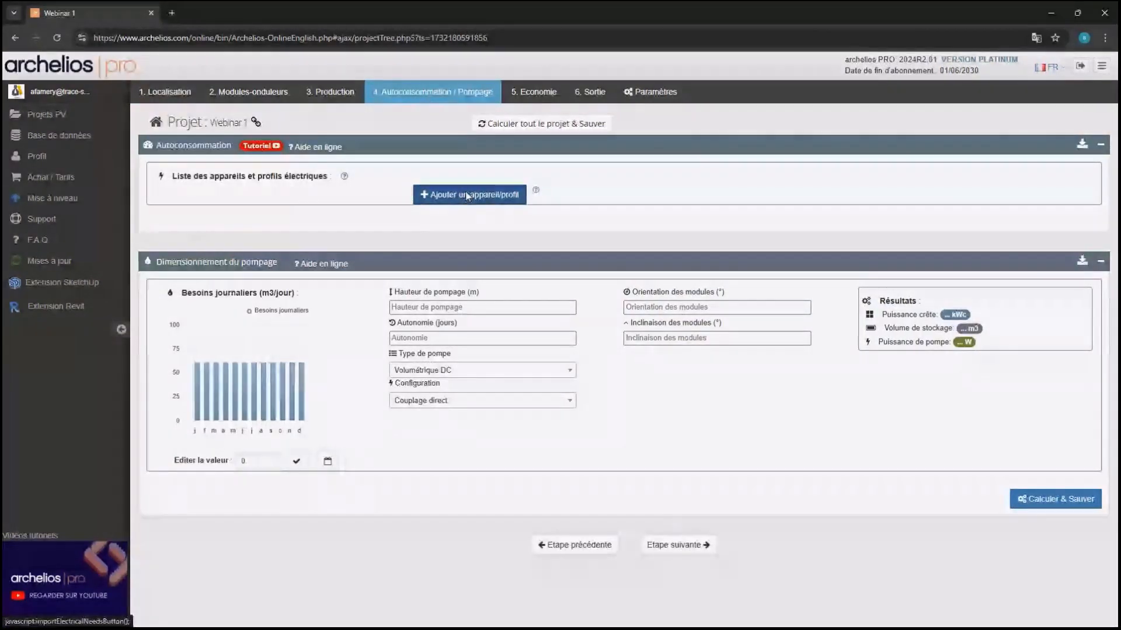
left_click(467, 197)
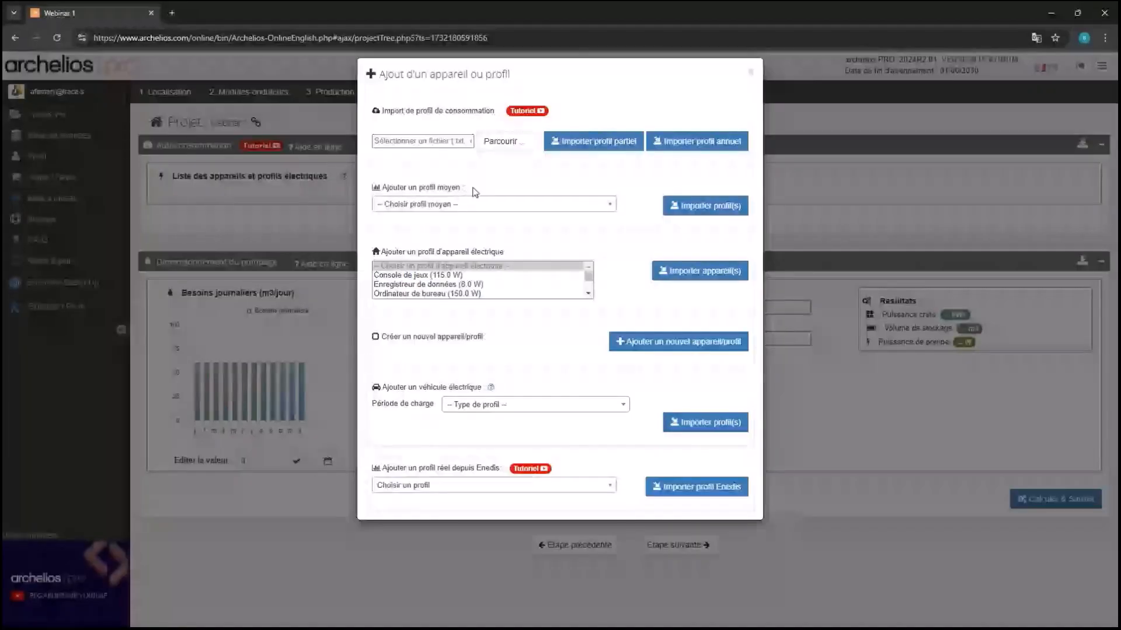
left_click(461, 485)
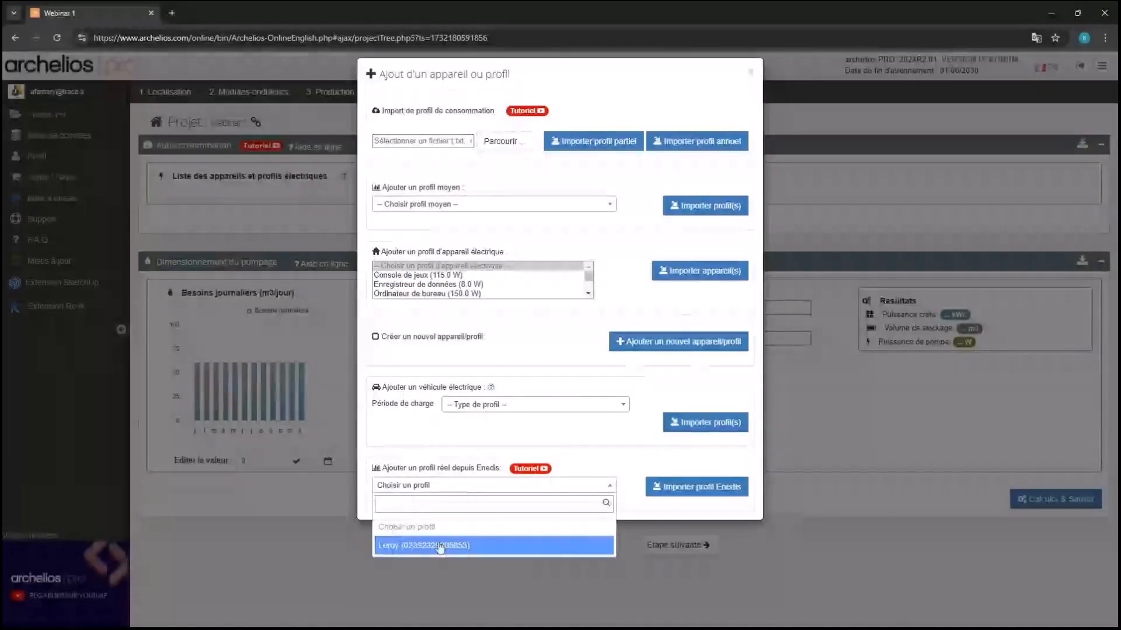
left_click(457, 485)
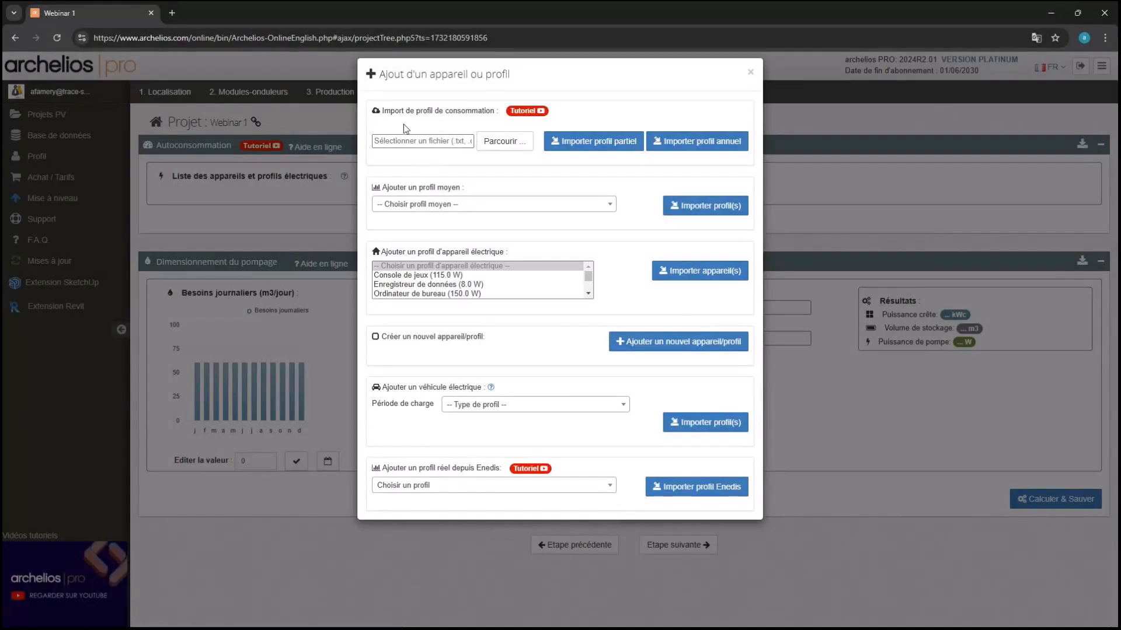
left_click(503, 145)
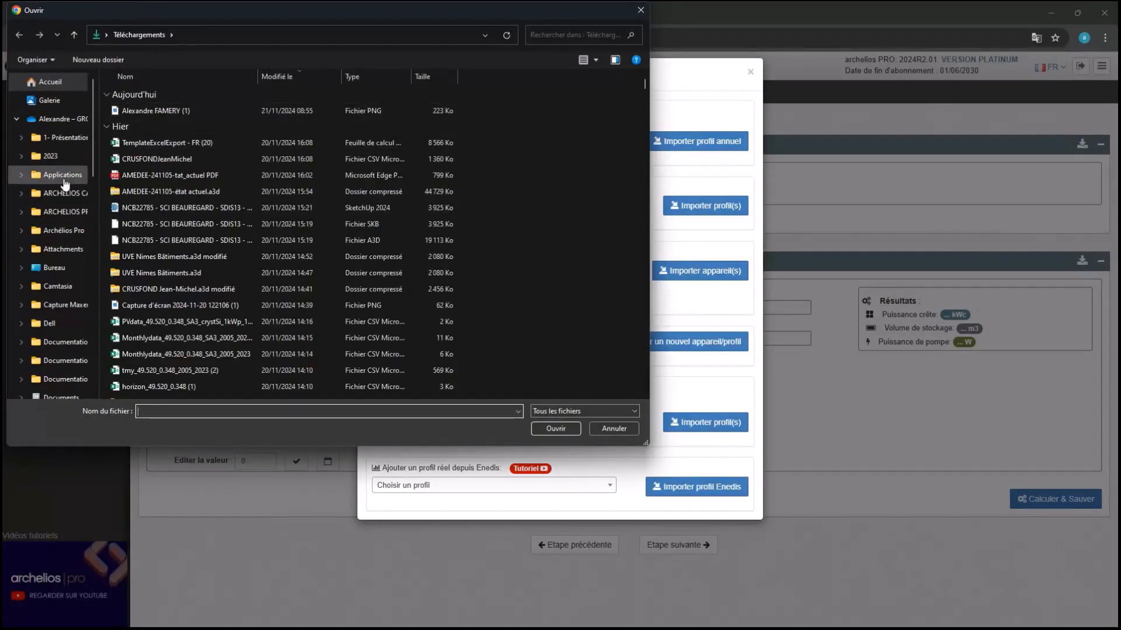
left_click(61, 214)
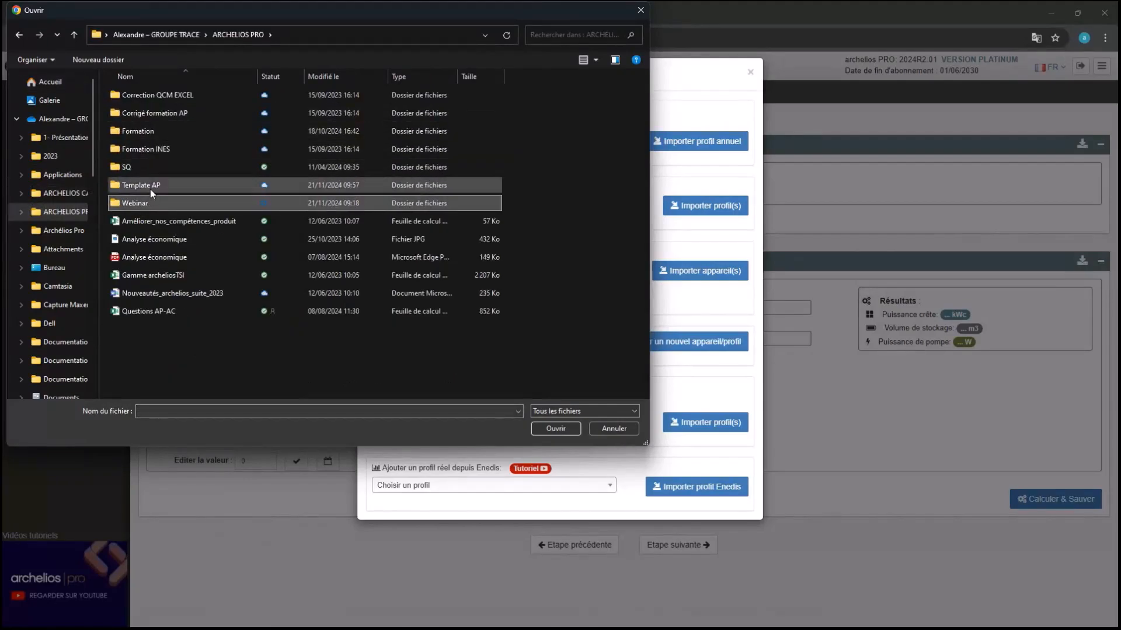
double_click(152, 185)
left_click(168, 114)
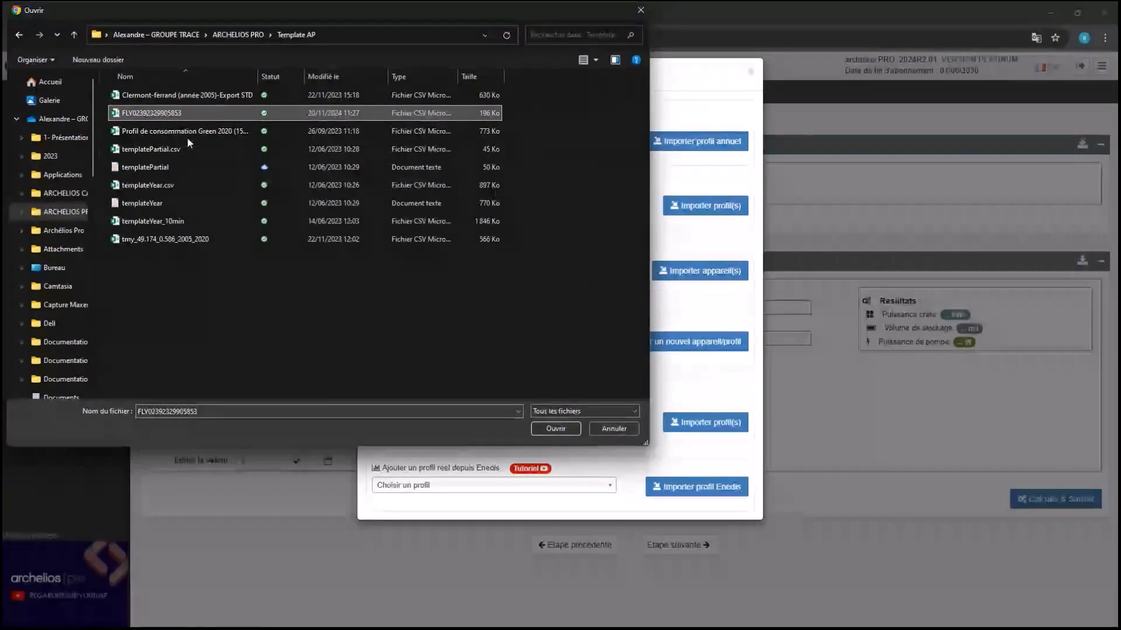
left_click(556, 430)
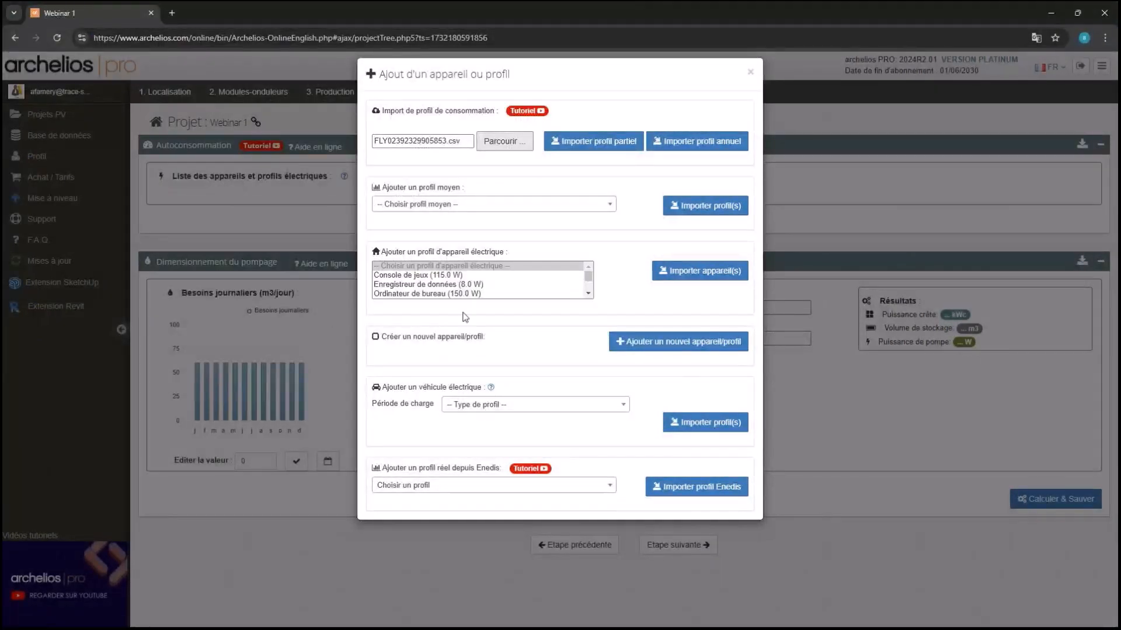
Import the CSV yearly: date column 0, time 1, consumption 2 in kW, from the first row
left_click(703, 153)
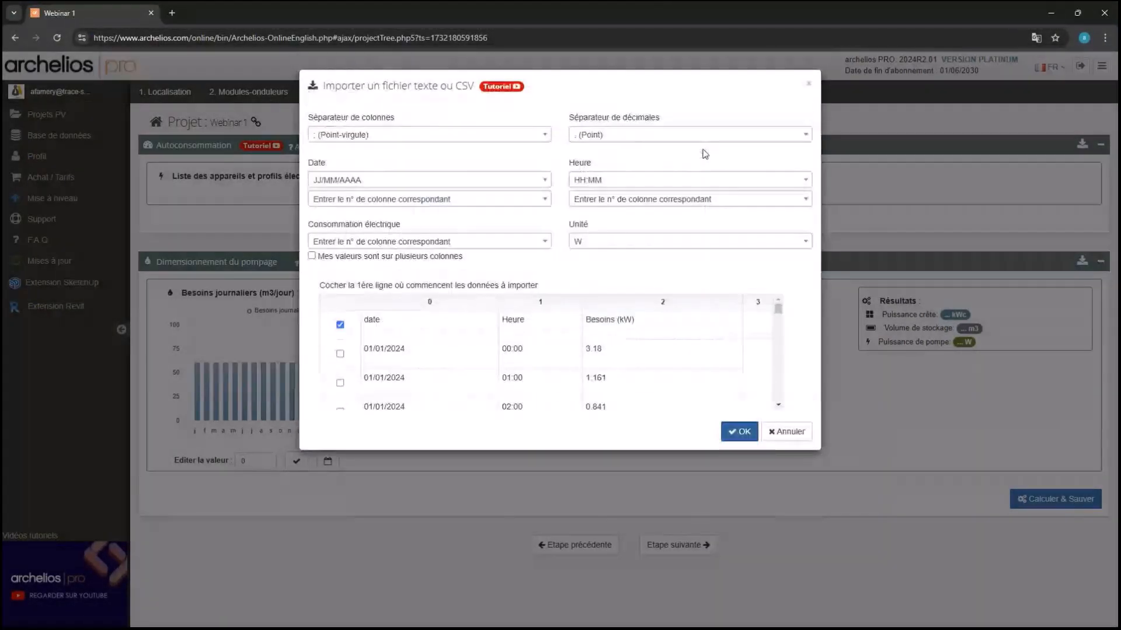
left_click(385, 199)
left_click(379, 231)
left_click(642, 199)
left_click(601, 246)
left_click(409, 241)
left_click(408, 299)
left_click(652, 251)
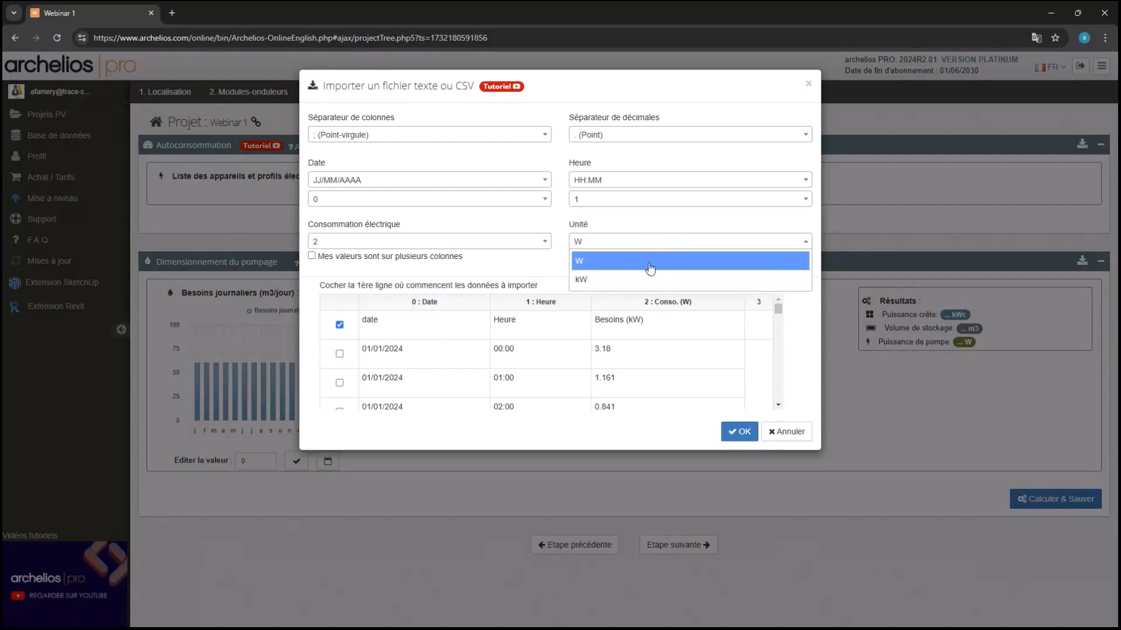
left_click(640, 278)
left_click(339, 353)
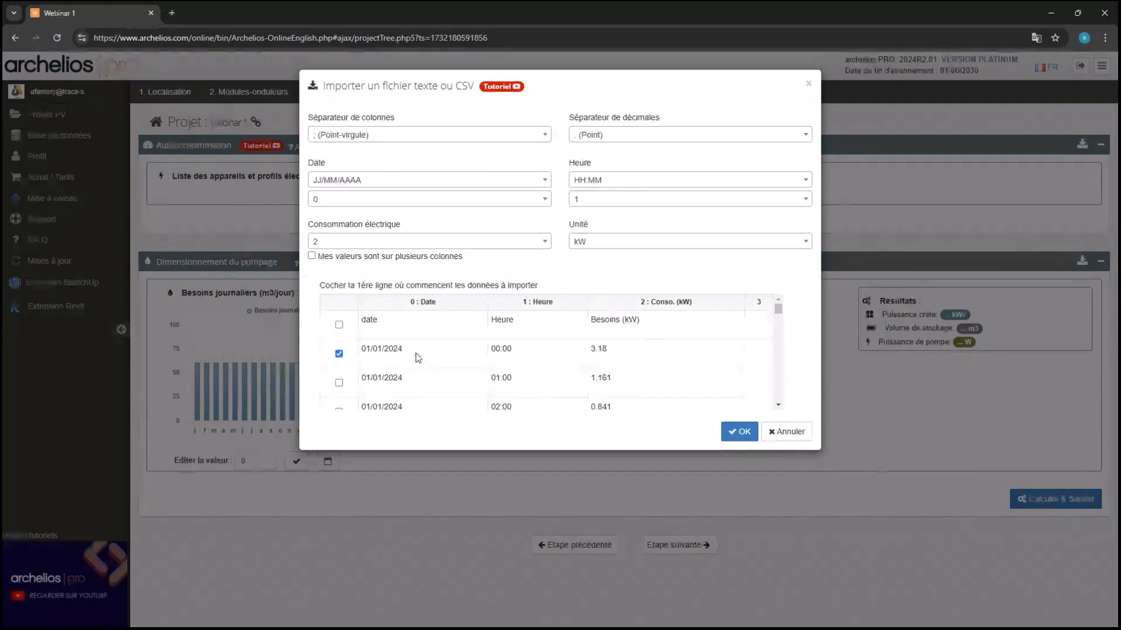
left_click(739, 432)
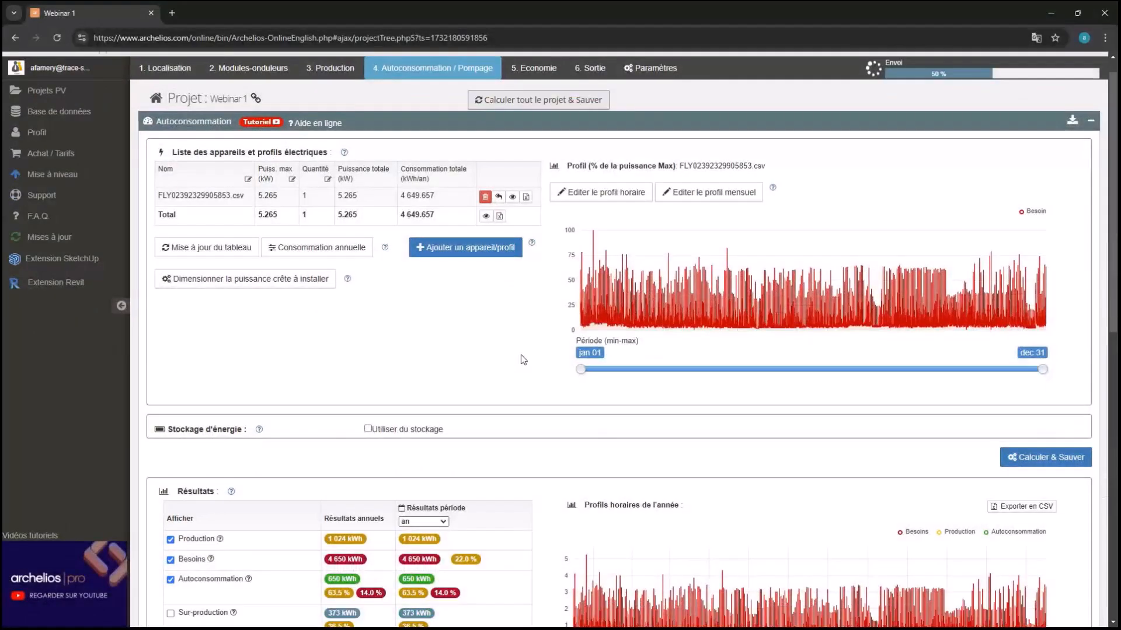
scroll(523, 359, "down", 2)
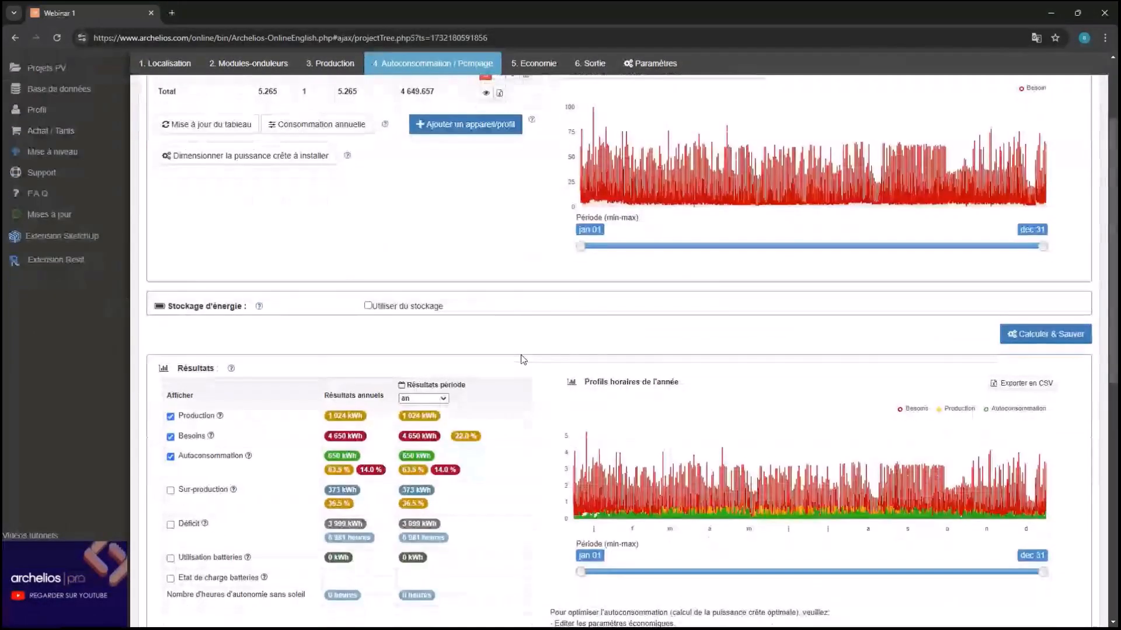
scroll(389, 403, "down", 1)
mouse_move(372, 425)
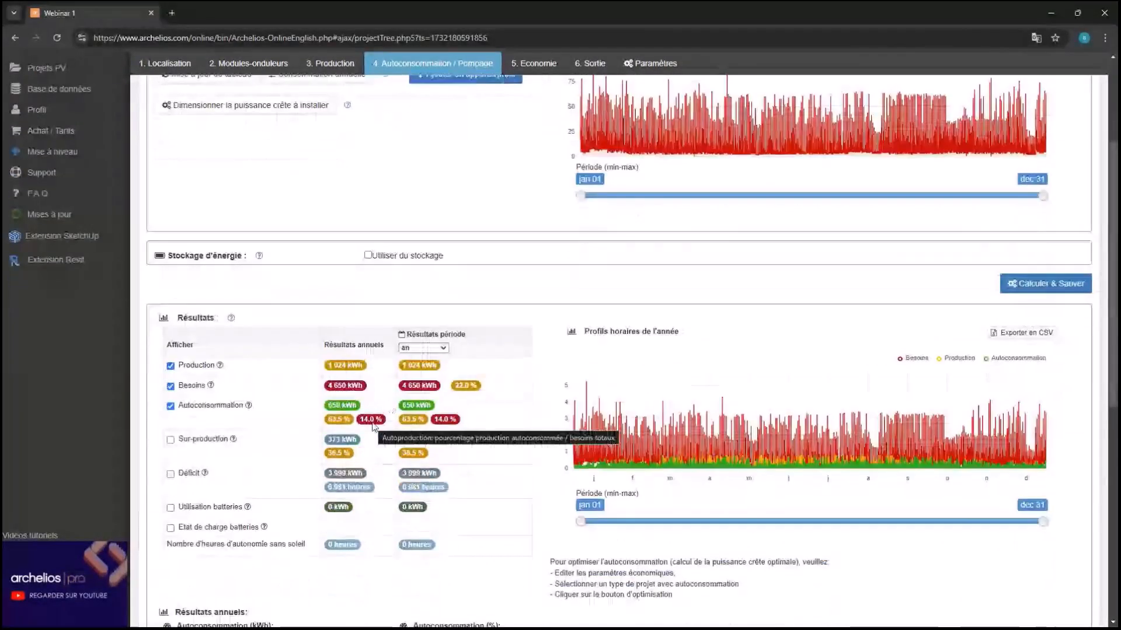
mouse_move(337, 426)
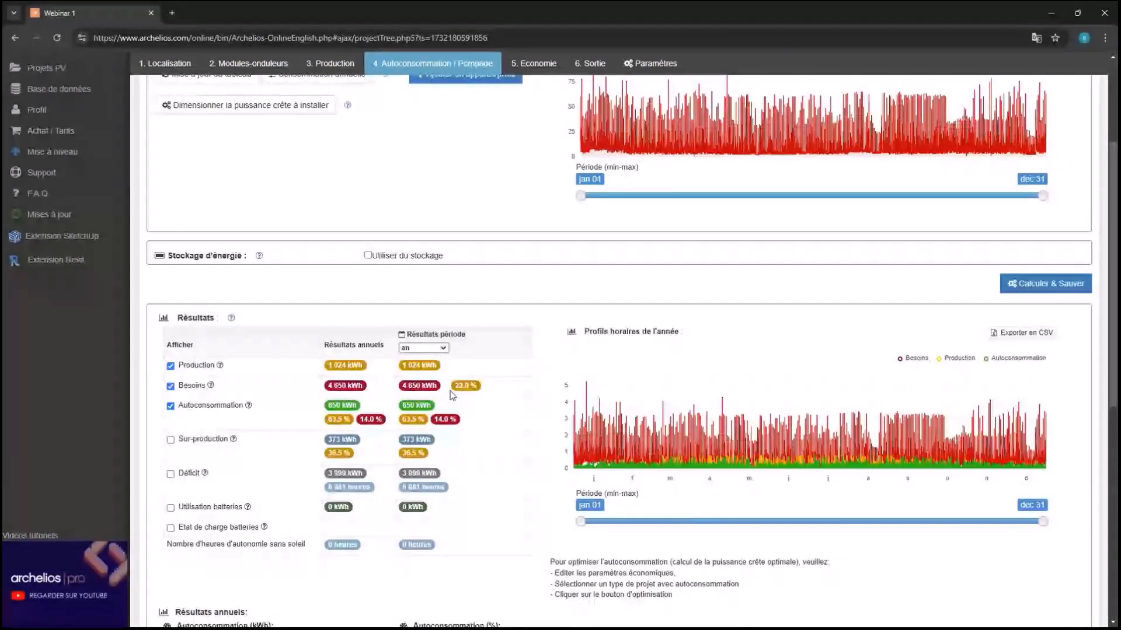
scroll(453, 395, "up", 3)
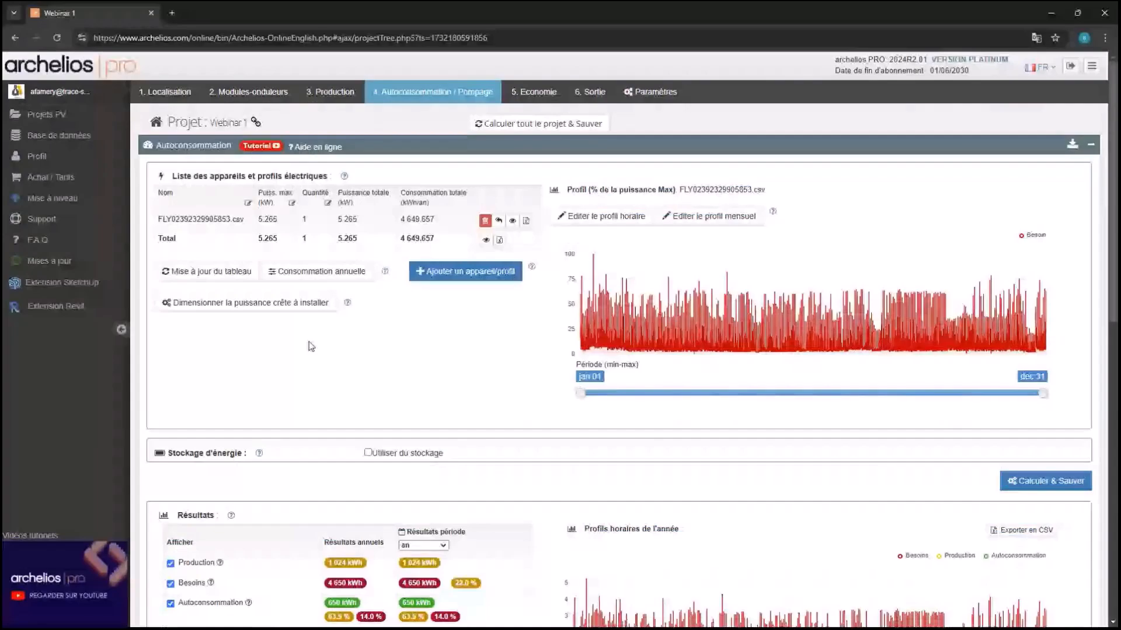
Run peak-power sizing over a 1–10 kWc range with 100 steps
left_click(255, 308)
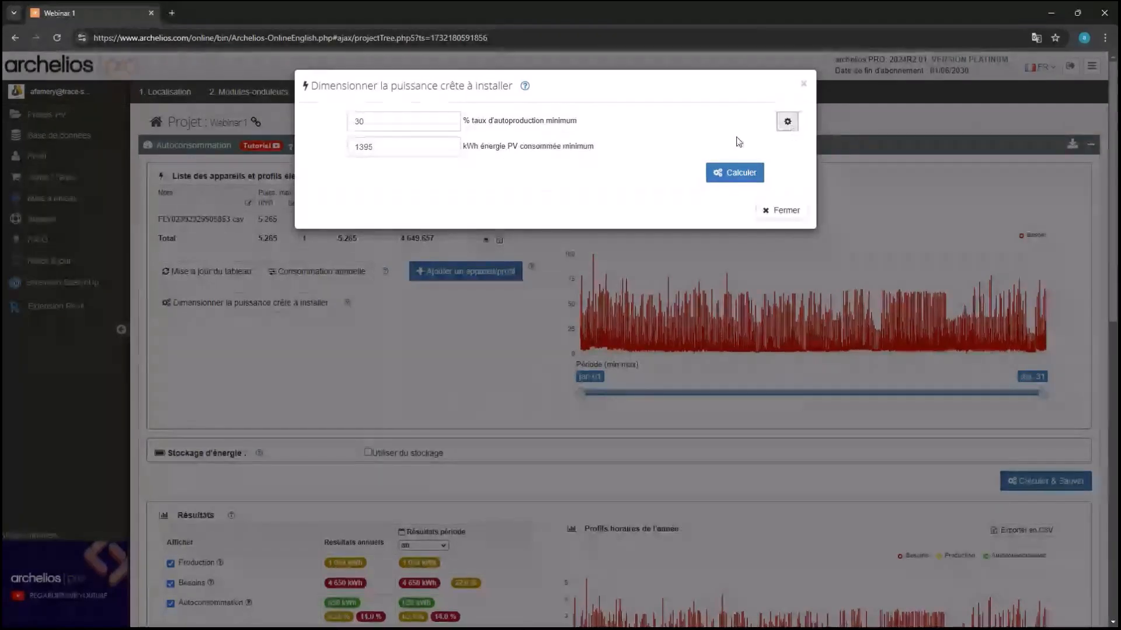
left_click(788, 121)
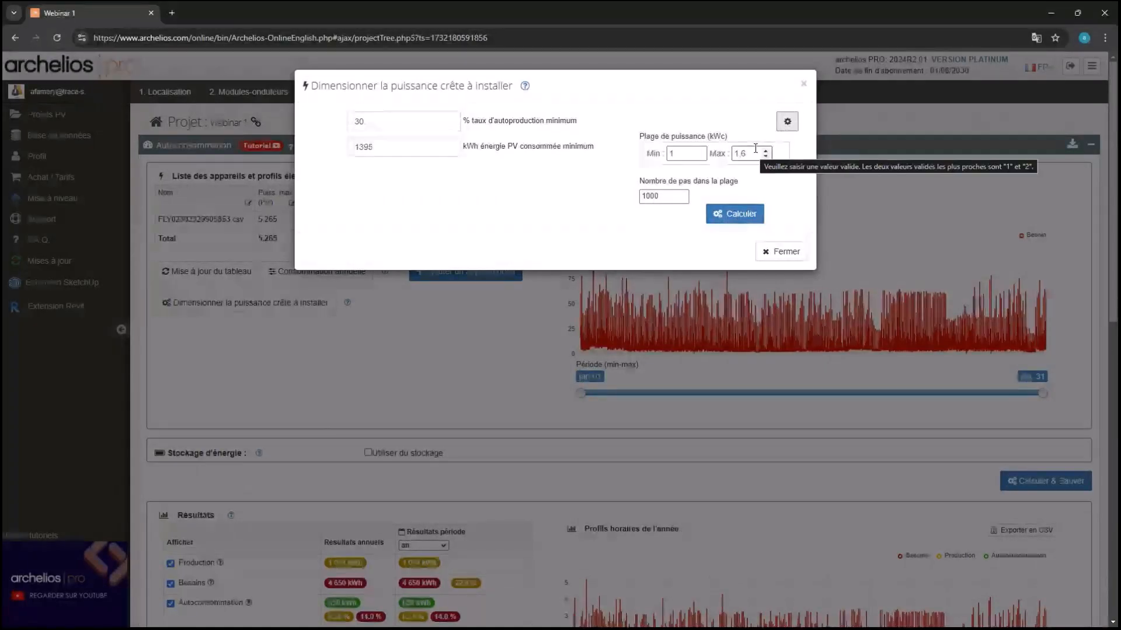
key("BackSpace")
key("BackSpace")
key("BackSpace")
type("10")
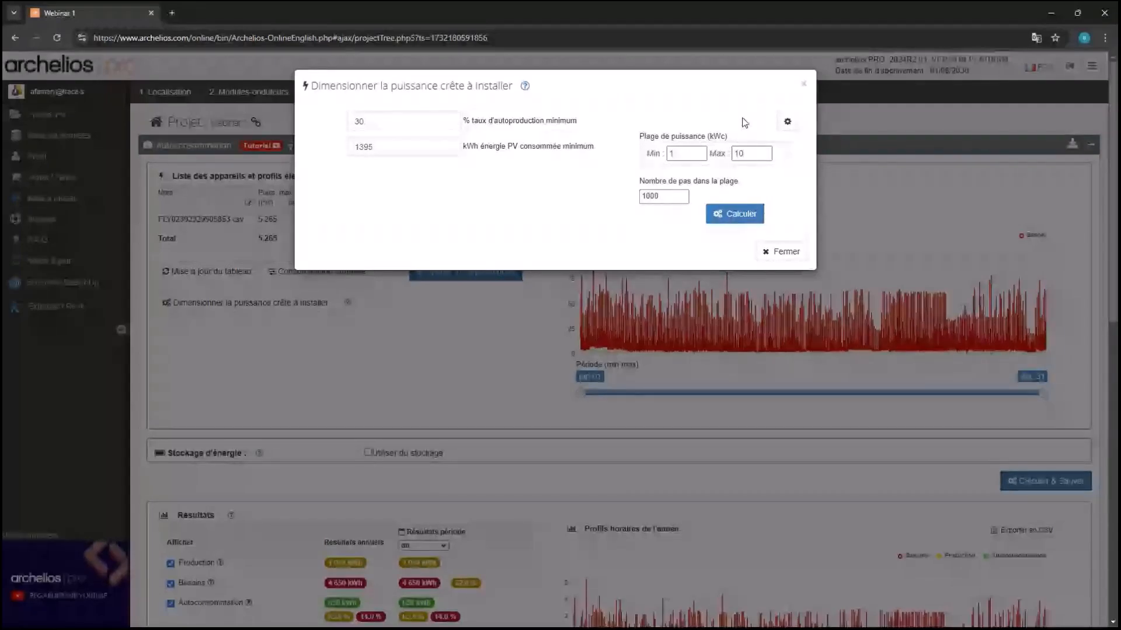
left_click(667, 194)
key("BackSpace")
left_click(728, 217)
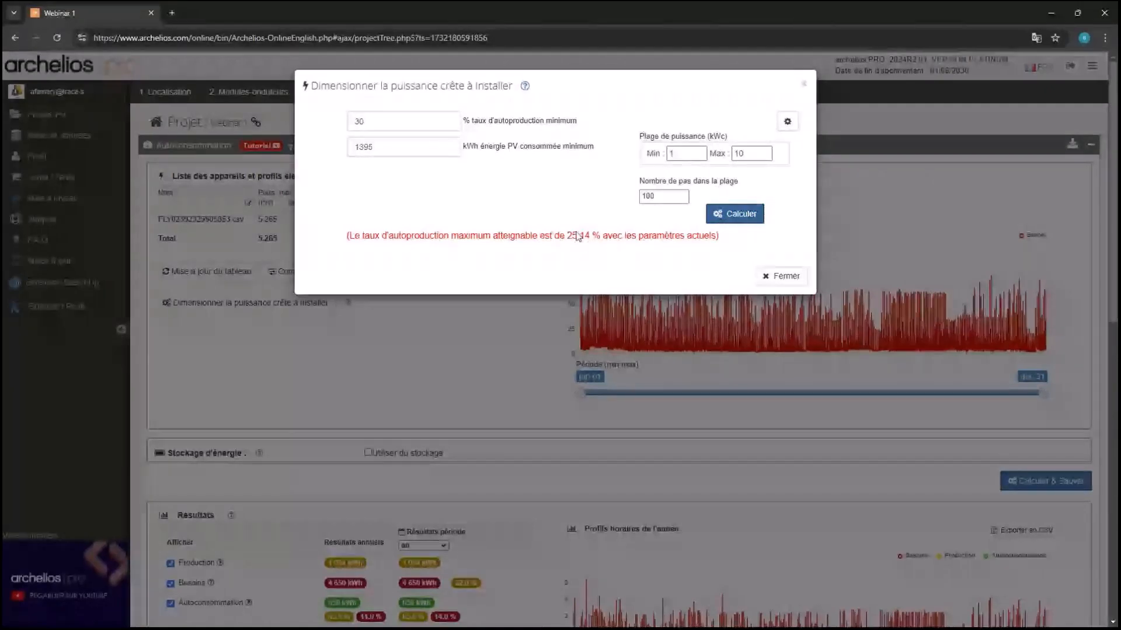
Lower the minimum self-production target from 30 % to 25 % and recalculate, giving 10 kWc
left_click(413, 123)
key("BackSpace")
key("BackSpace")
type("25")
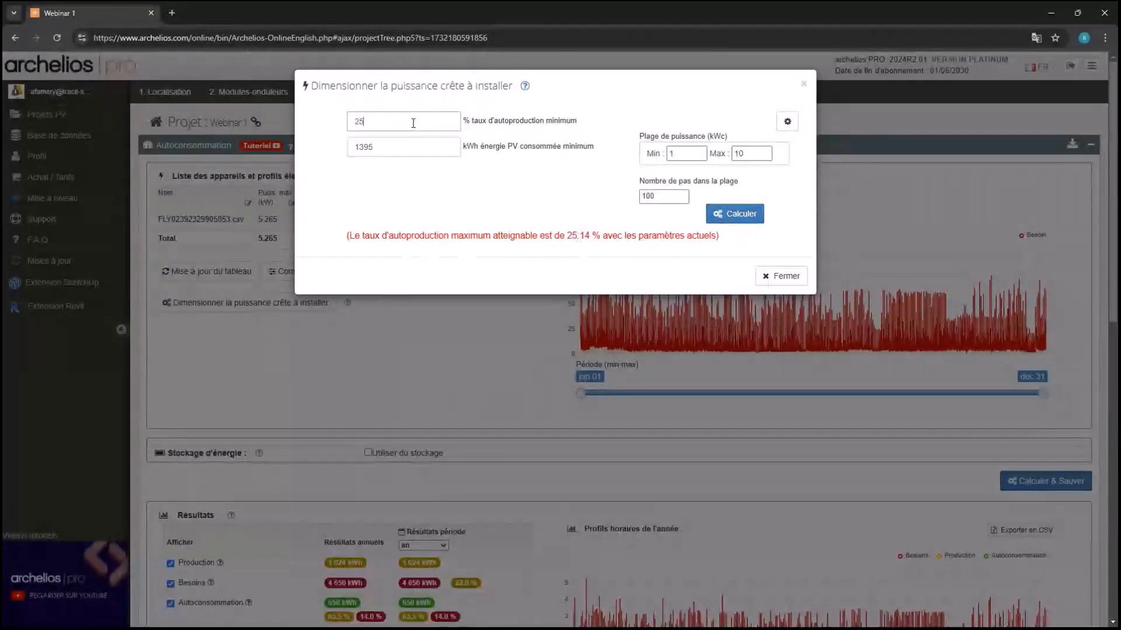
left_click(746, 215)
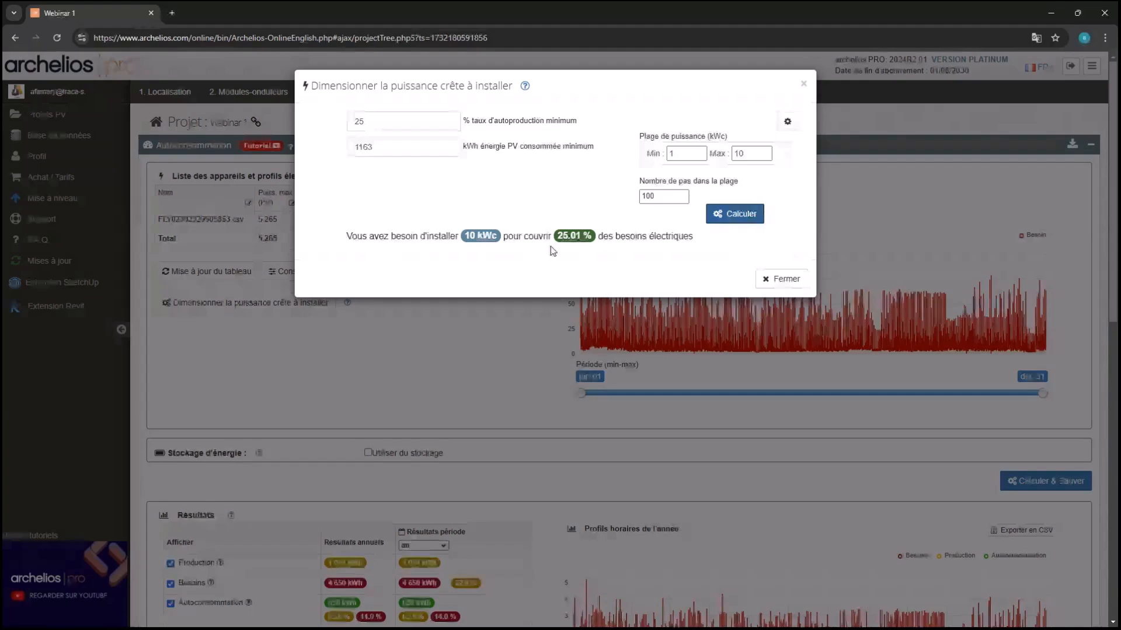
Close the sizing results and start editing the 2D module layout with the roof PV zone selected
left_click(763, 282)
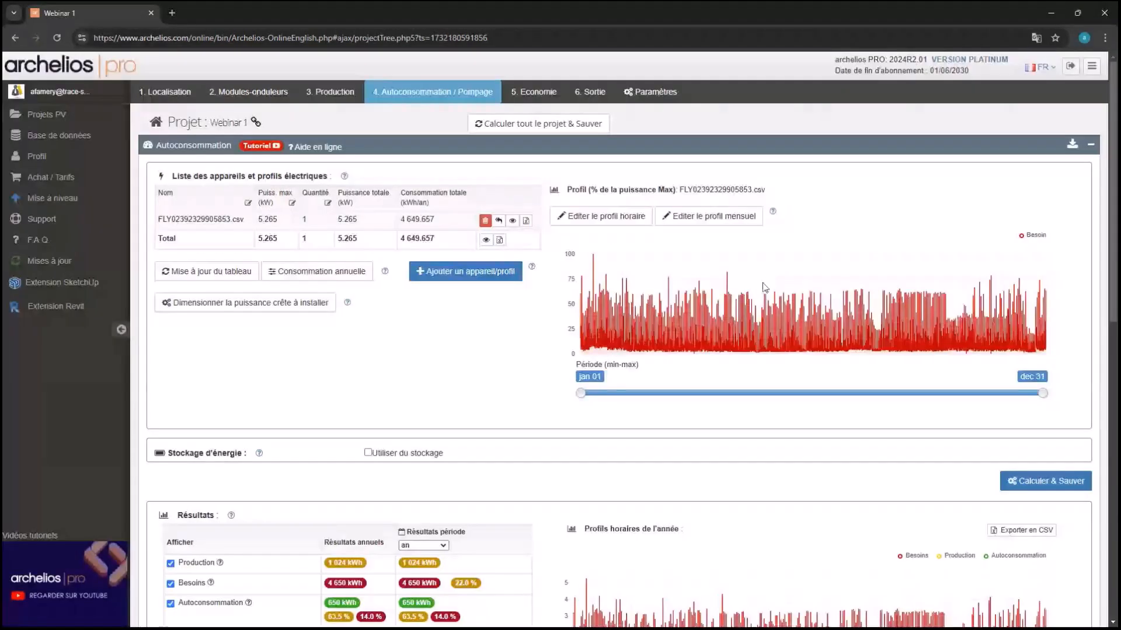
left_click(261, 97)
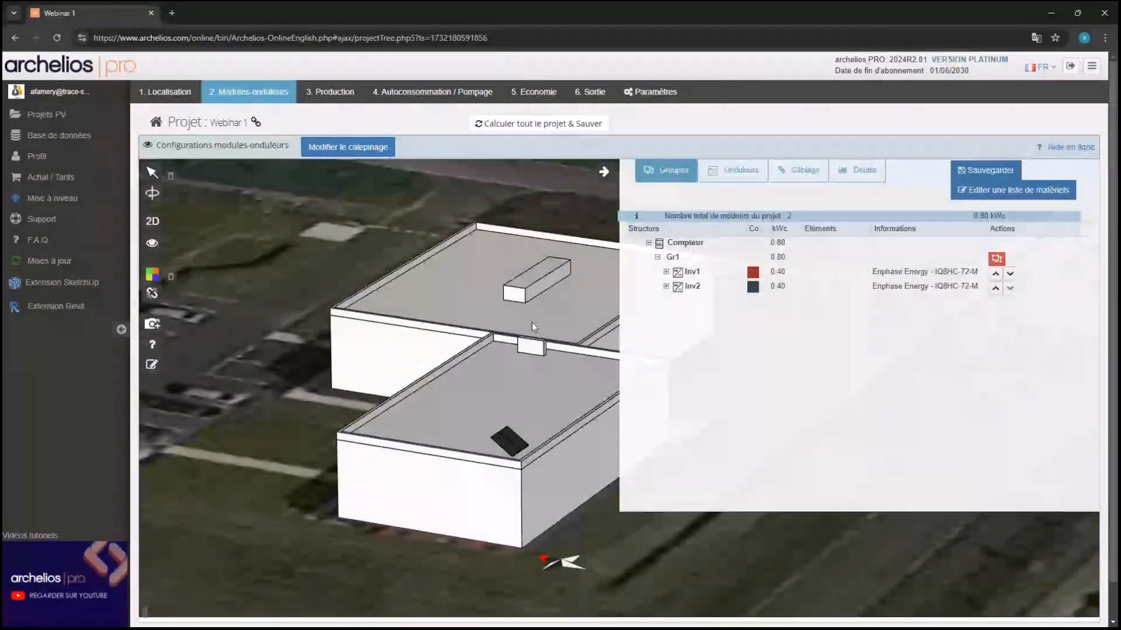
left_click(347, 147)
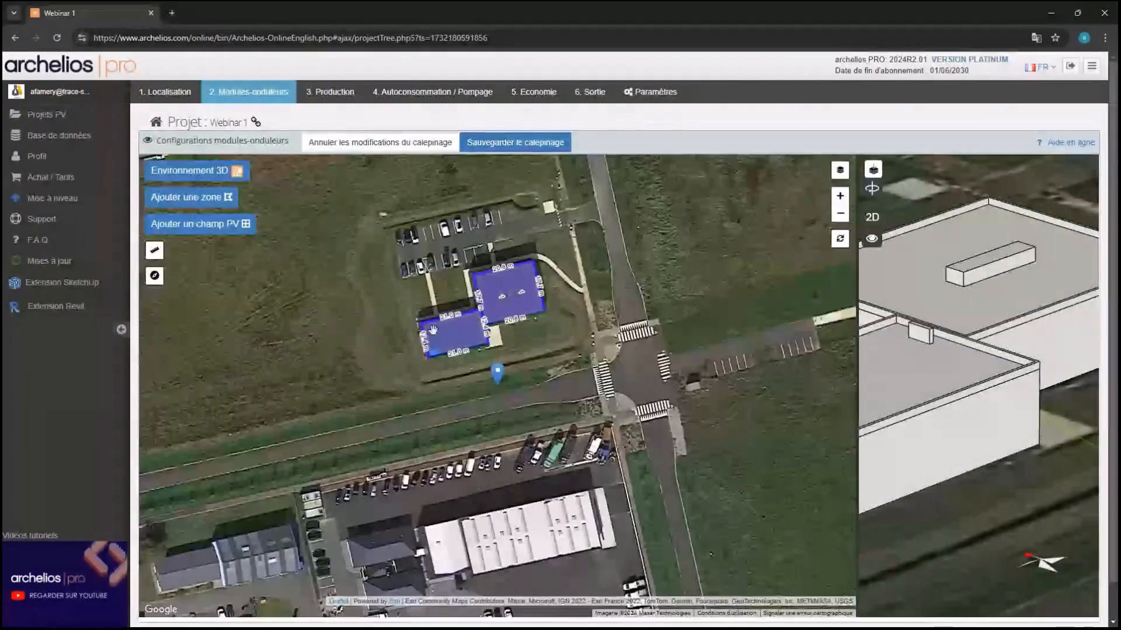
scroll(439, 332, "up", 3)
left_click(440, 333)
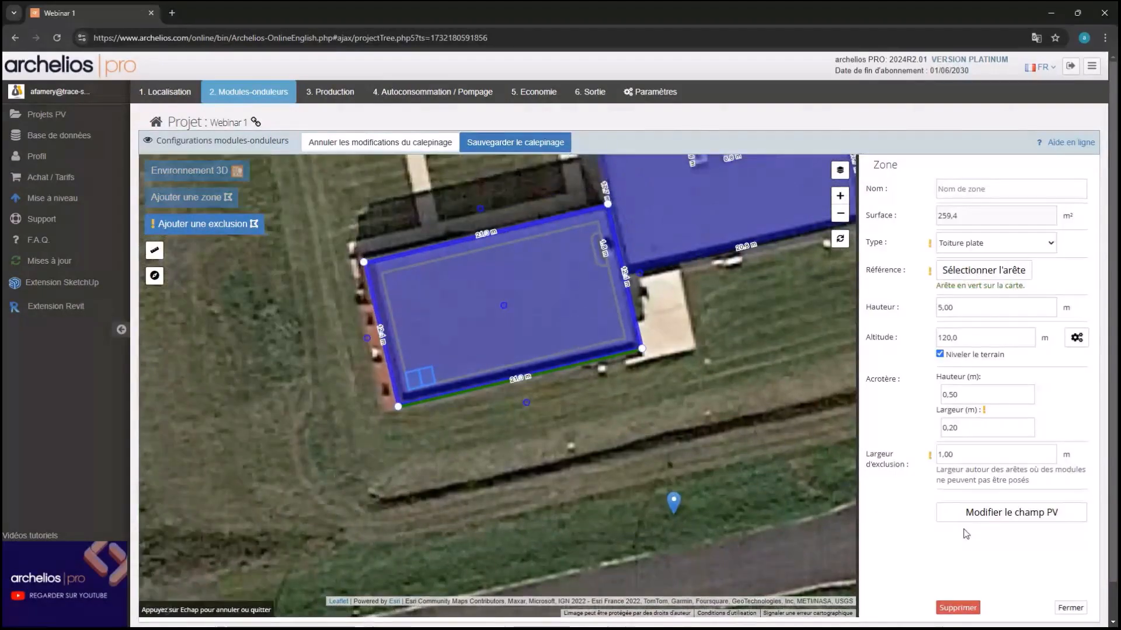
left_click(997, 518)
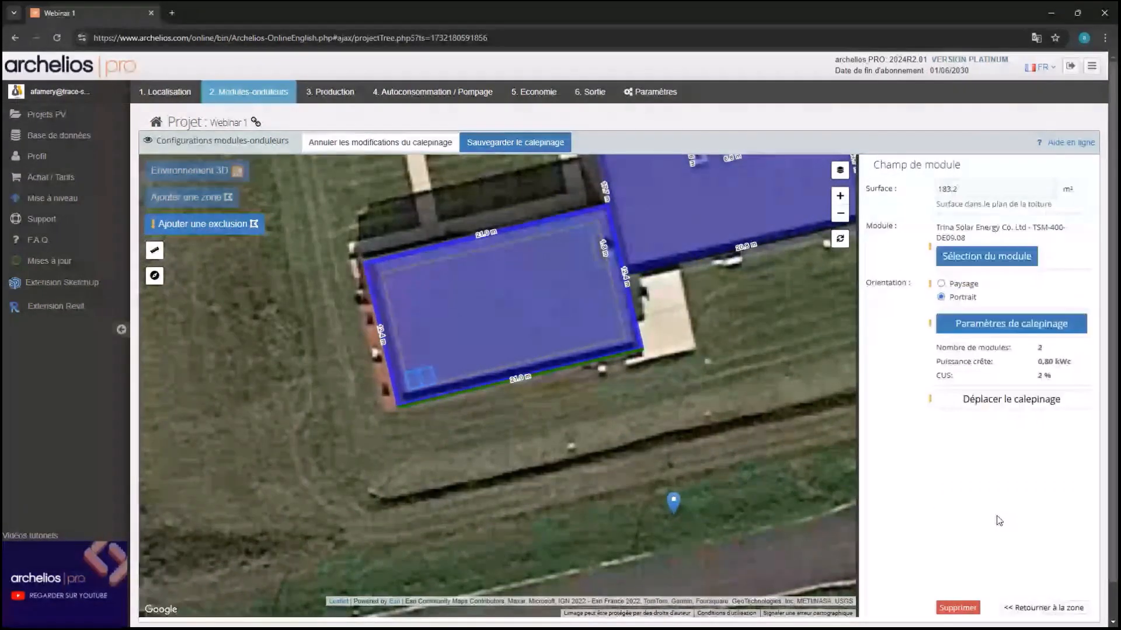
Limit the PV field layout by a maximum power of 10 000 Wc instead of a module count
left_click(1018, 335)
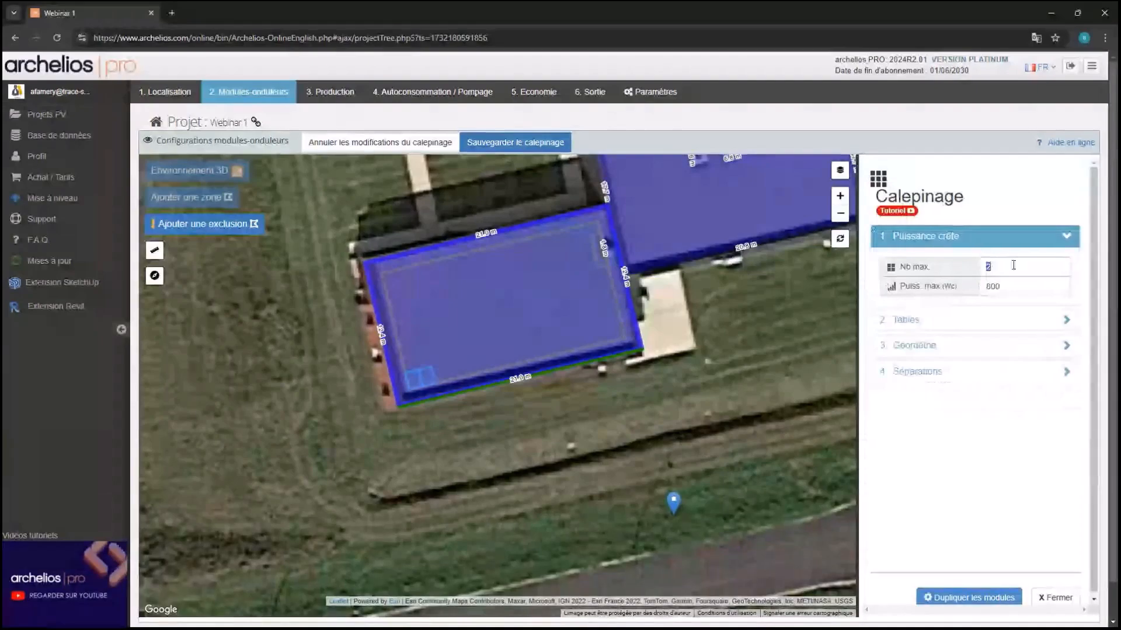
key("BackSpace")
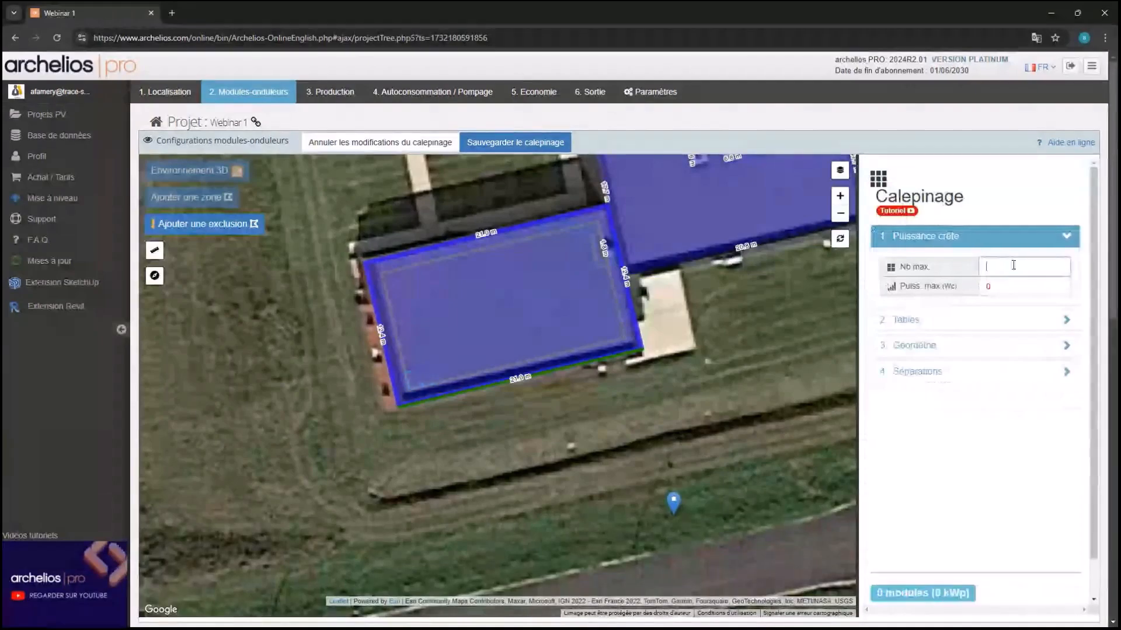
key("Tab")
type("10 0")
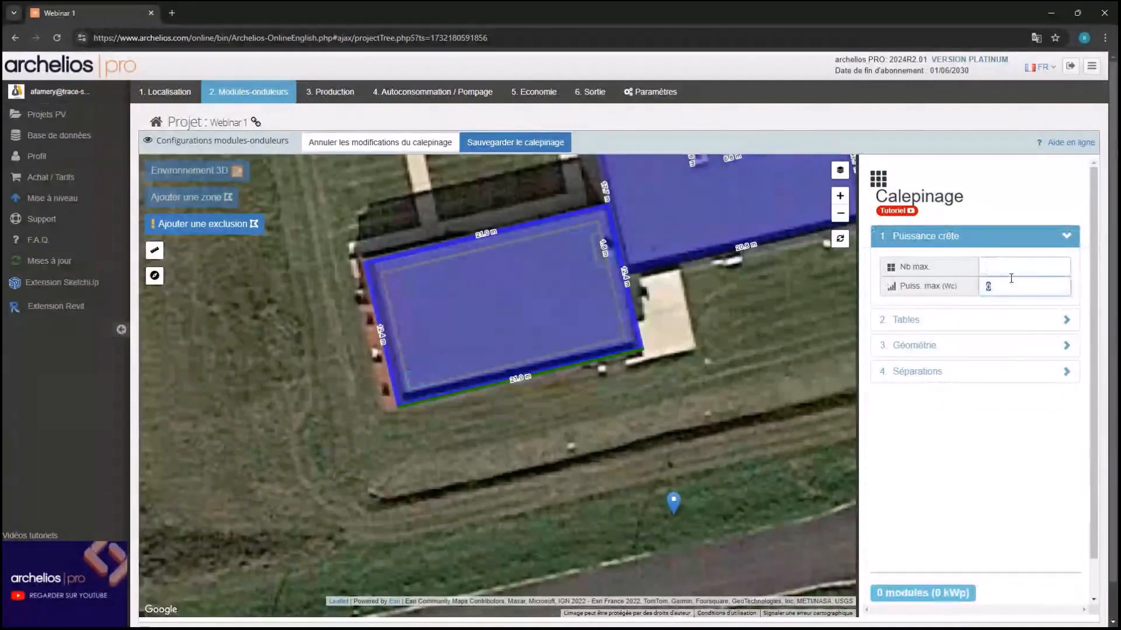
type("00")
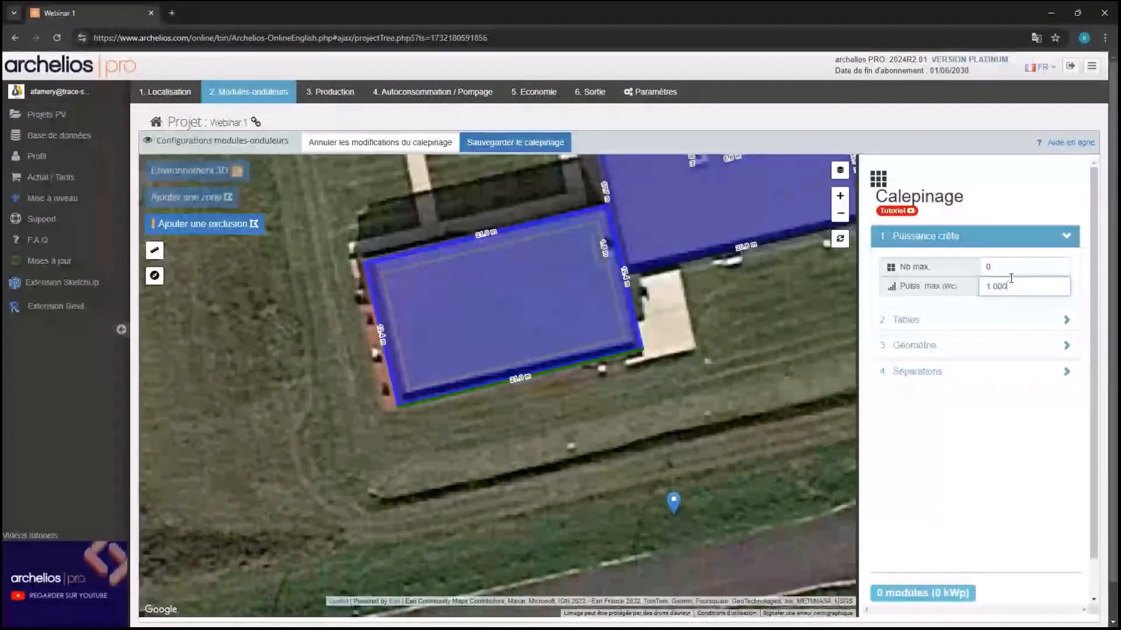
left_click(991, 440)
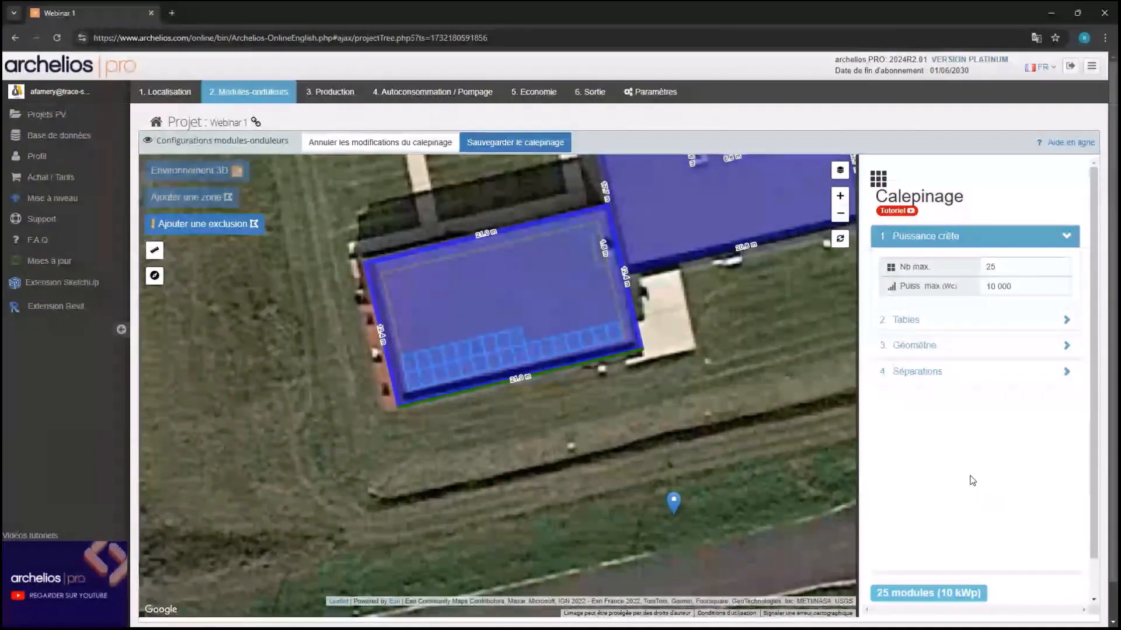
Calculate the row spacing A automatically (316,1 cm) and save the 25-module layout
scroll(376, 392, "up", 2)
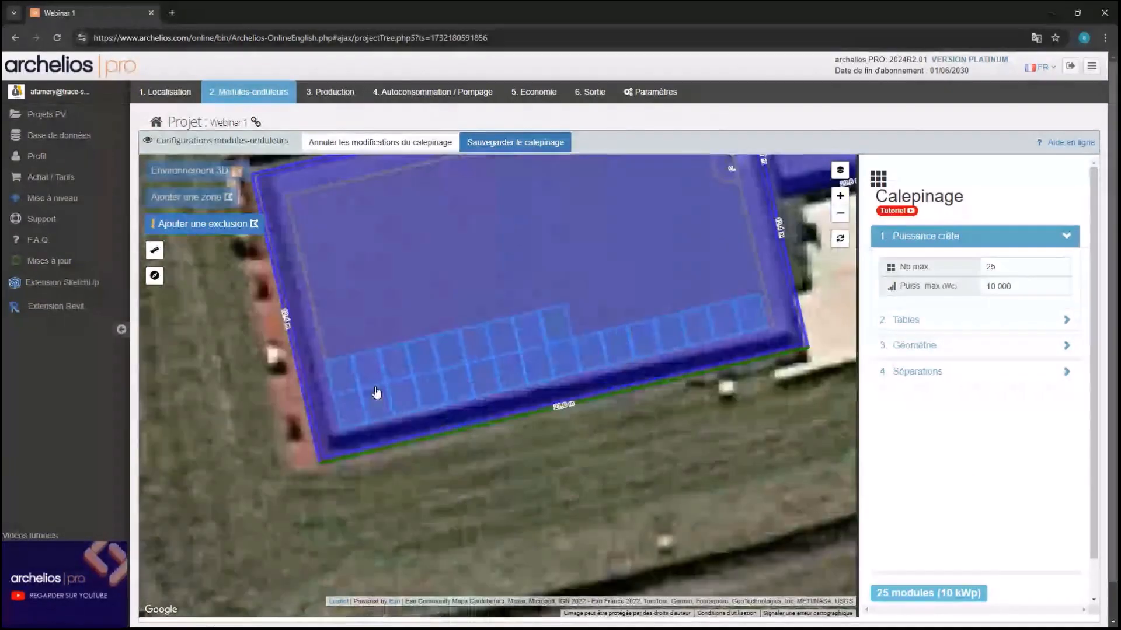
left_click(969, 345)
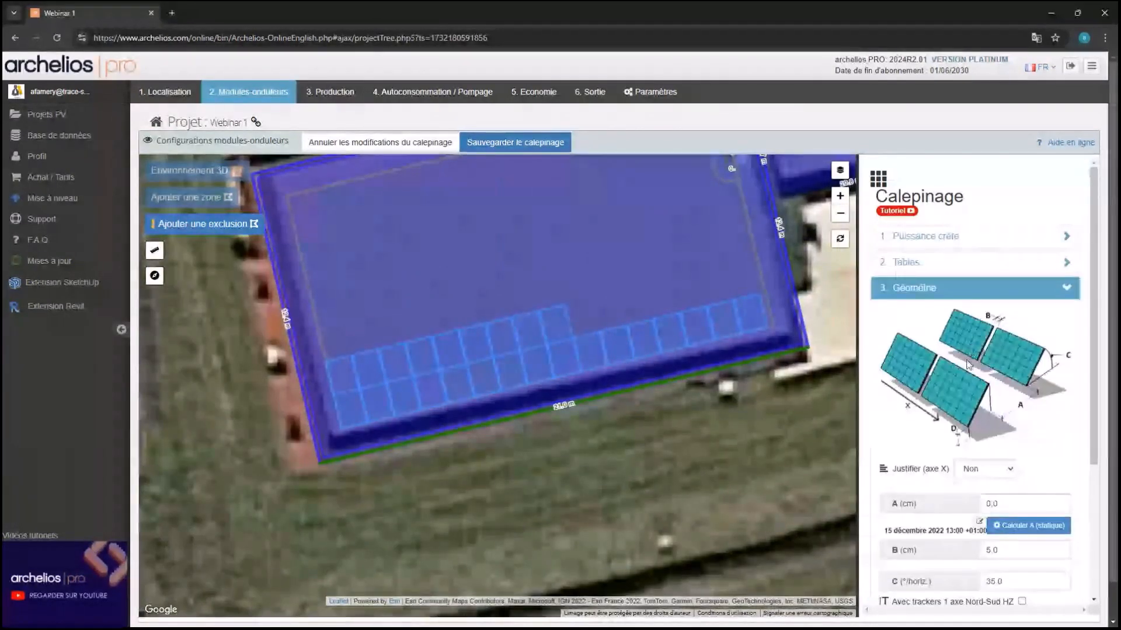
scroll(953, 467, "down", 1)
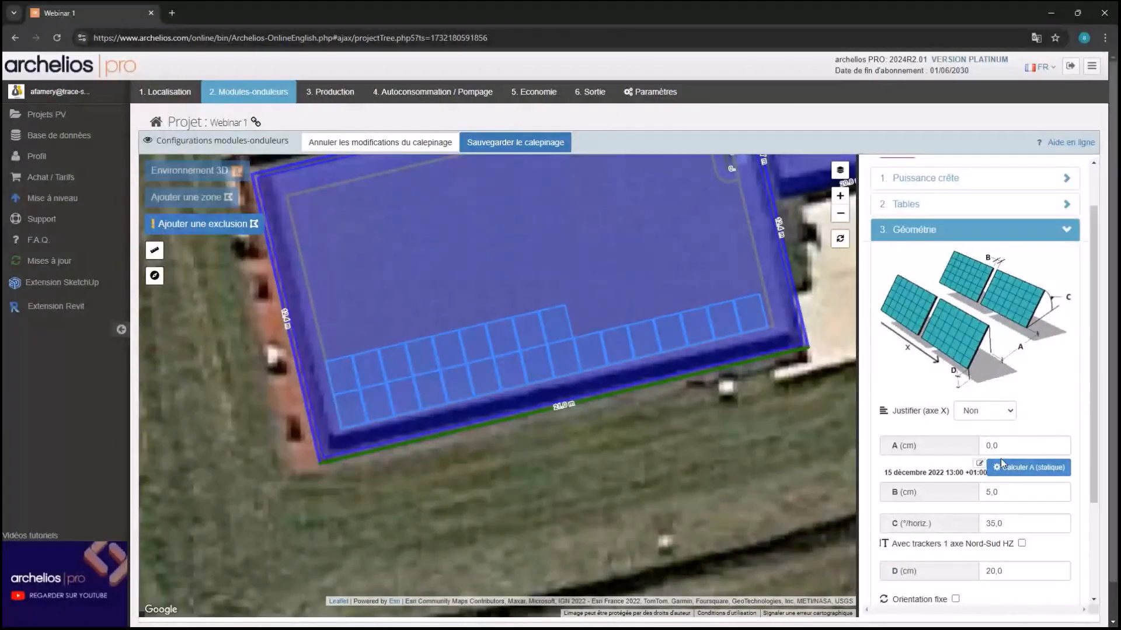
left_click(1003, 465)
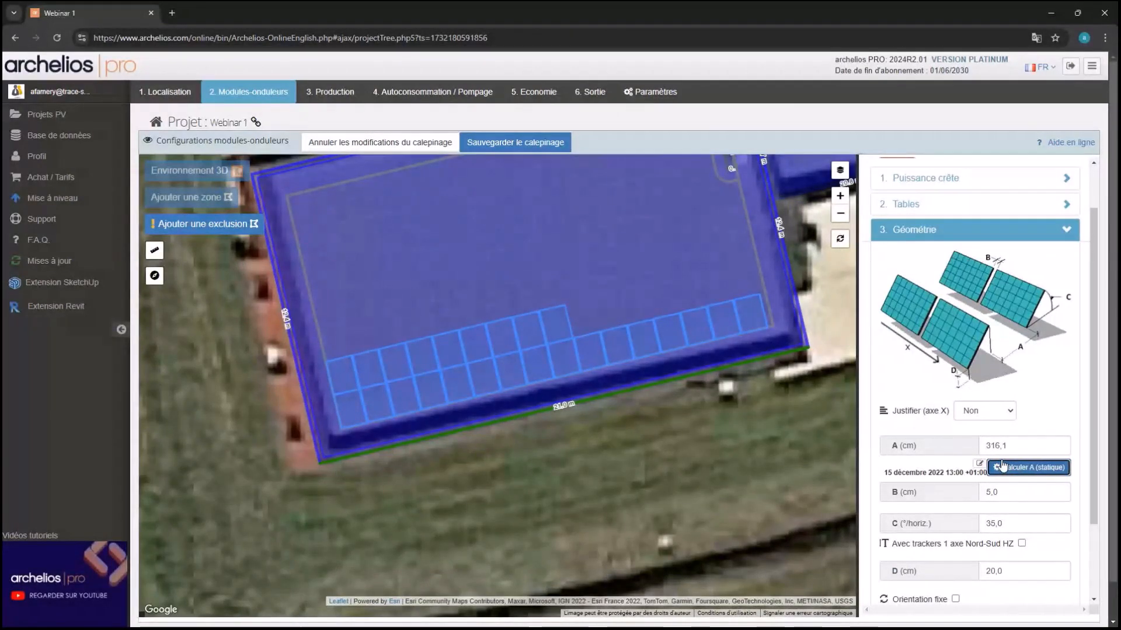
scroll(1007, 513, "down", 2)
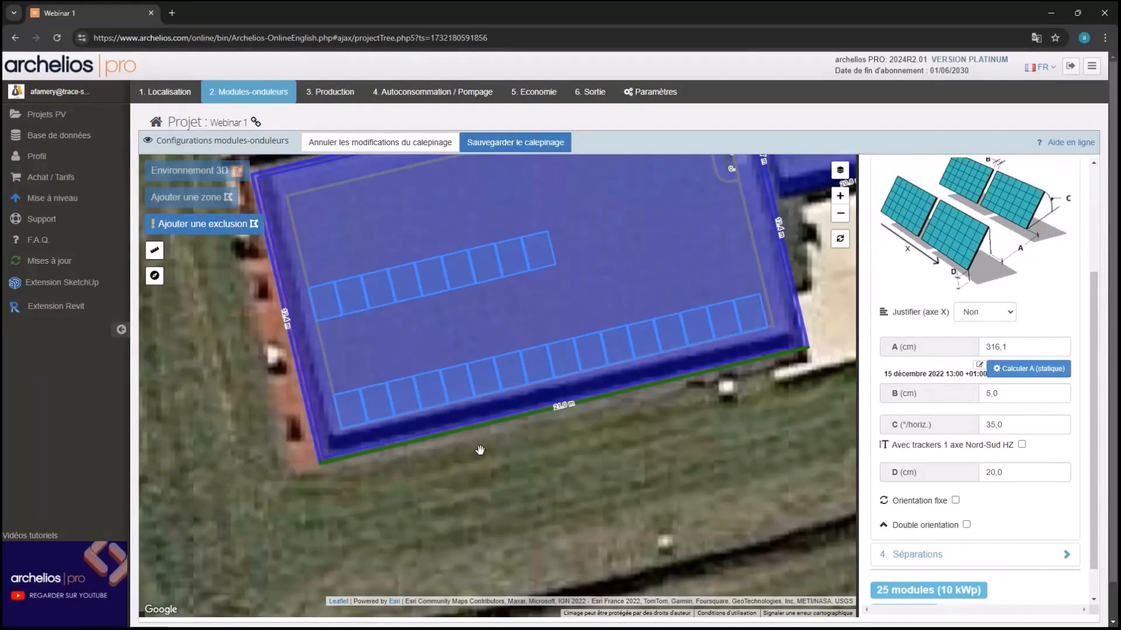
left_click(578, 483)
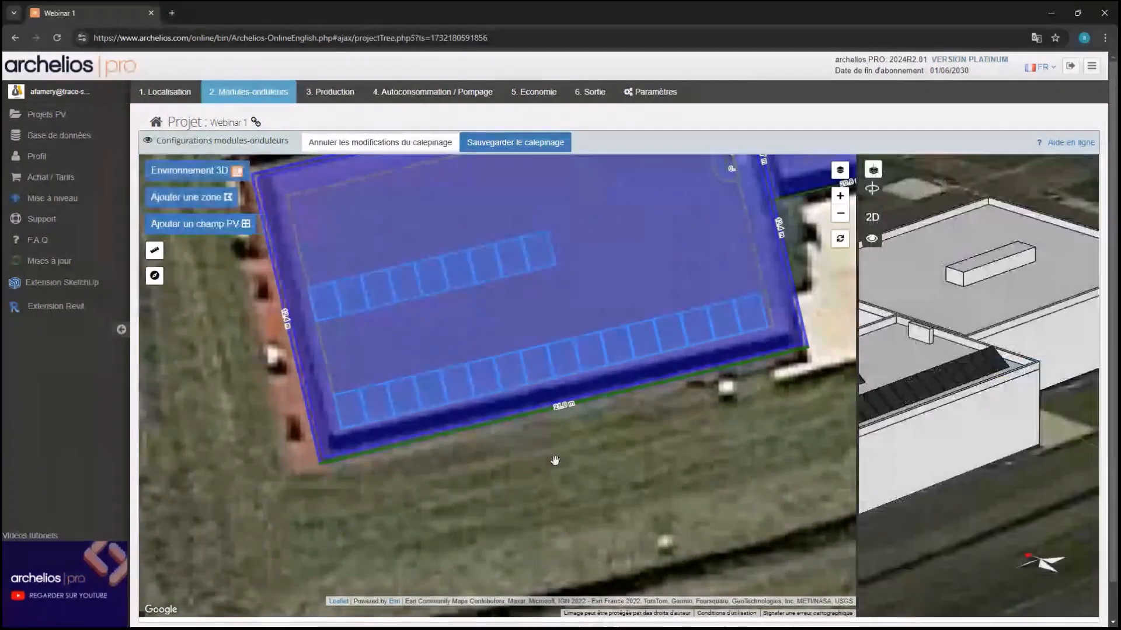
left_click(516, 142)
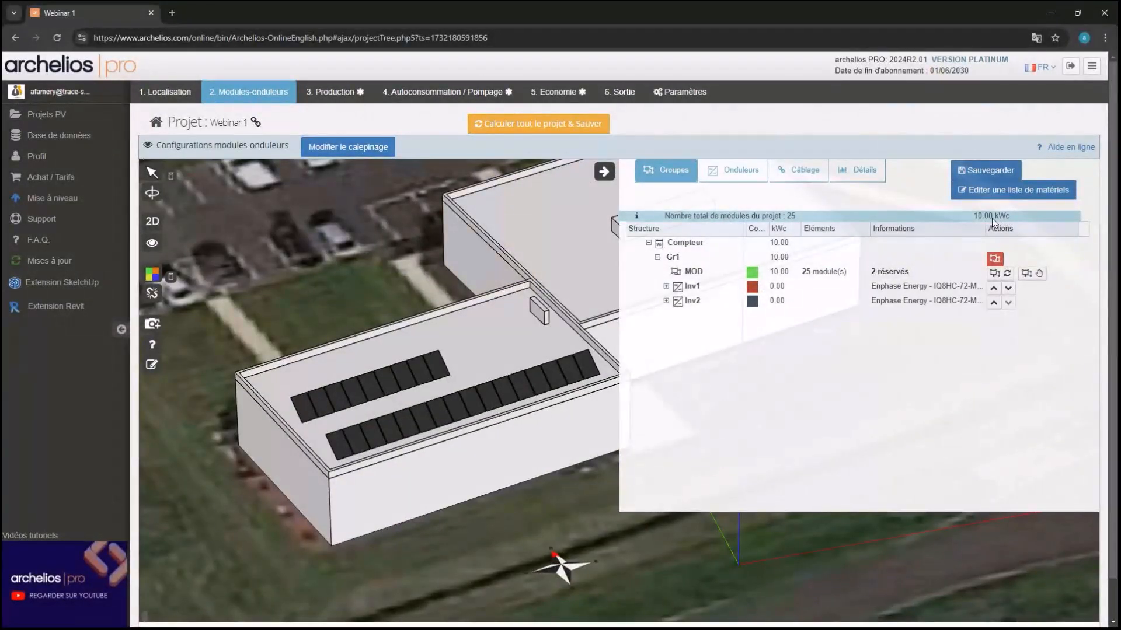
Delete the existing inverters Inv1 and Inv2 from the system
left_click(734, 171)
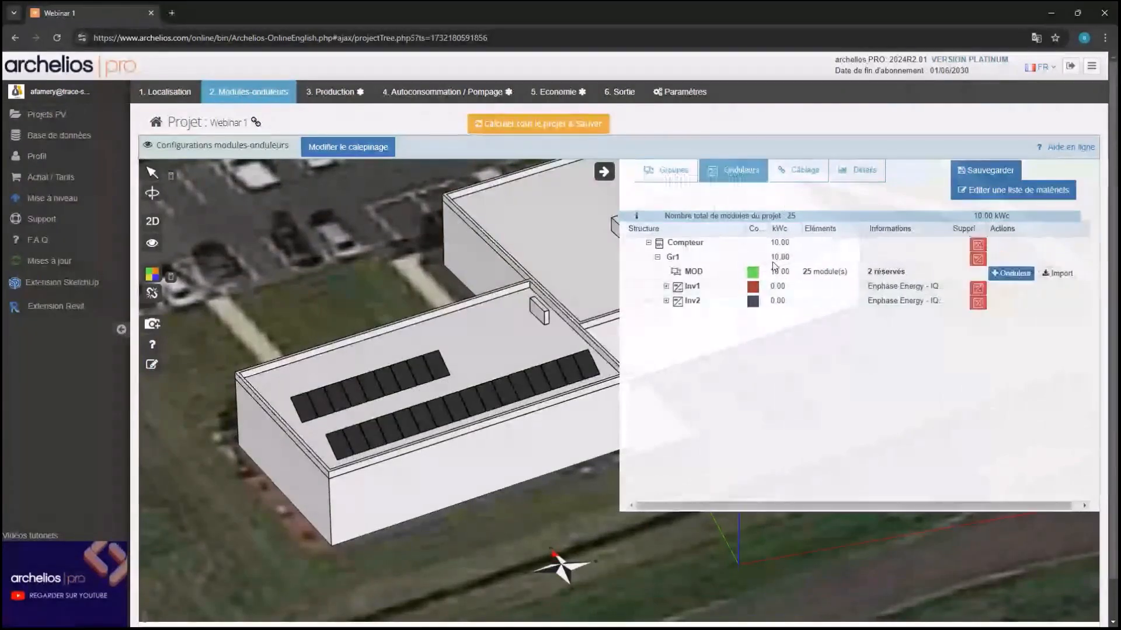
left_click(978, 259)
left_click(606, 109)
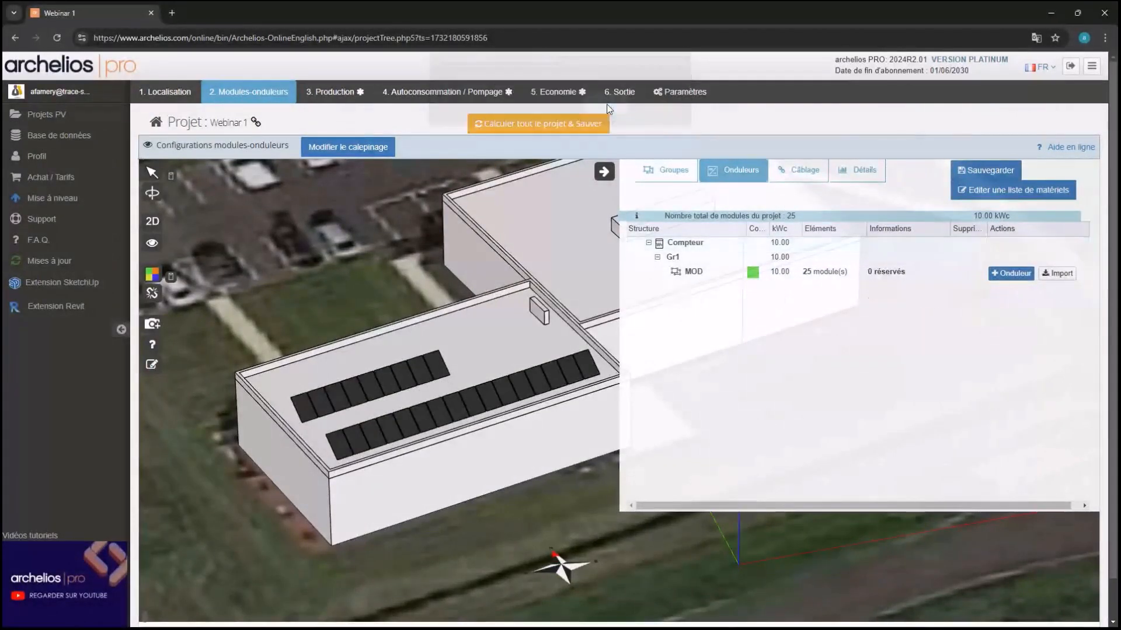
Add the suggested configuration of 25 Enphase Energy IQ8HC-72-M-INT microinverters and validate it
left_click(1011, 274)
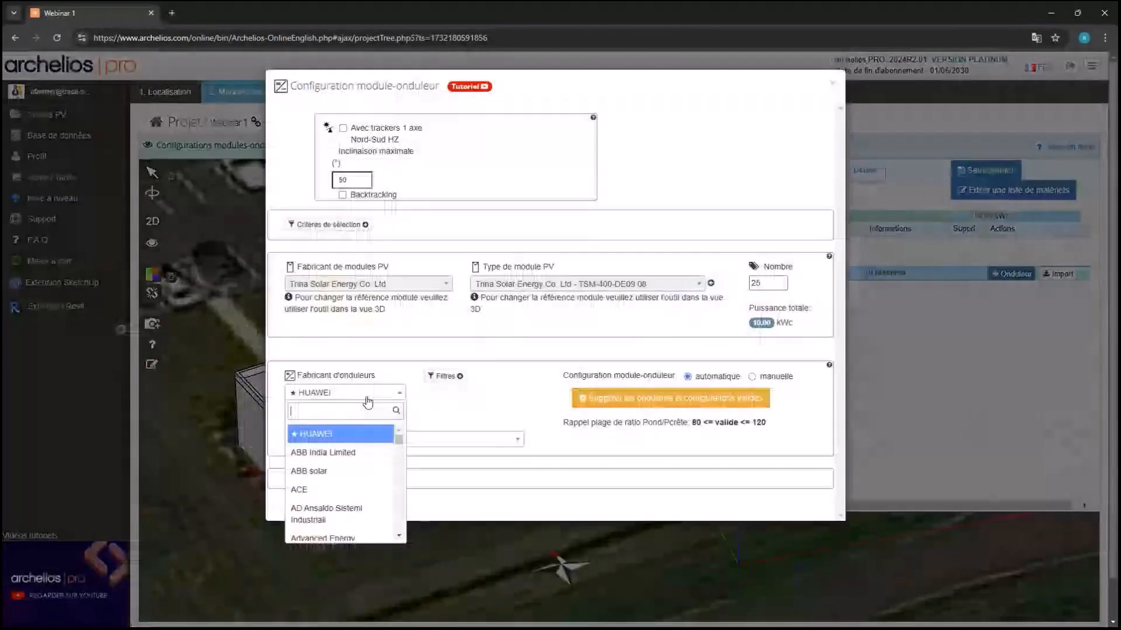
type("enp")
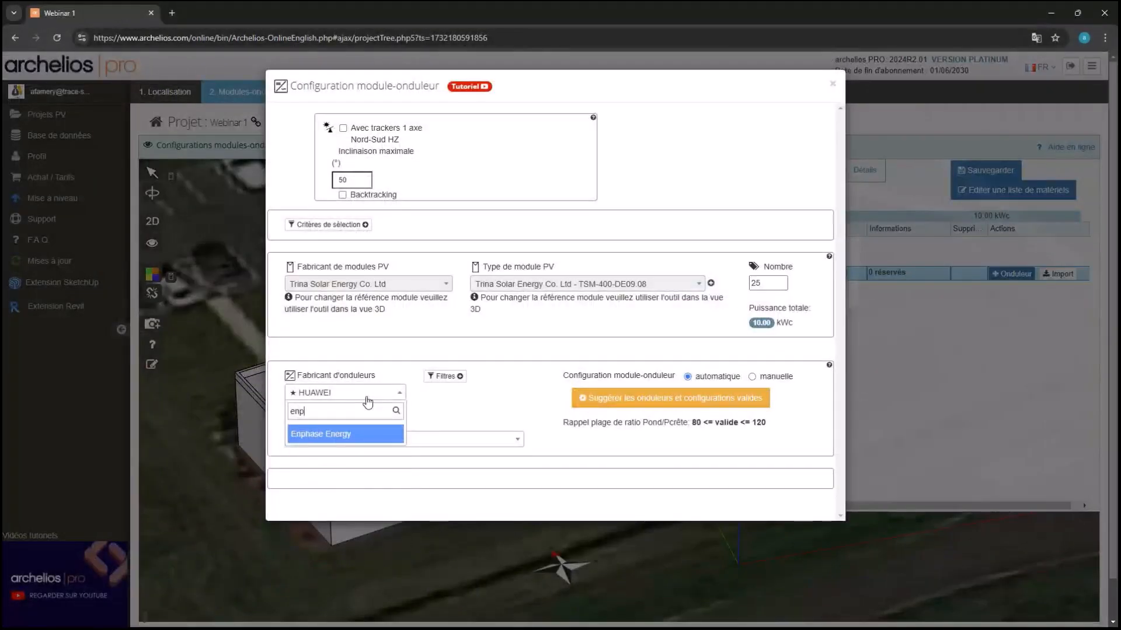
left_click(377, 434)
left_click(583, 400)
scroll(530, 404, "down", 1)
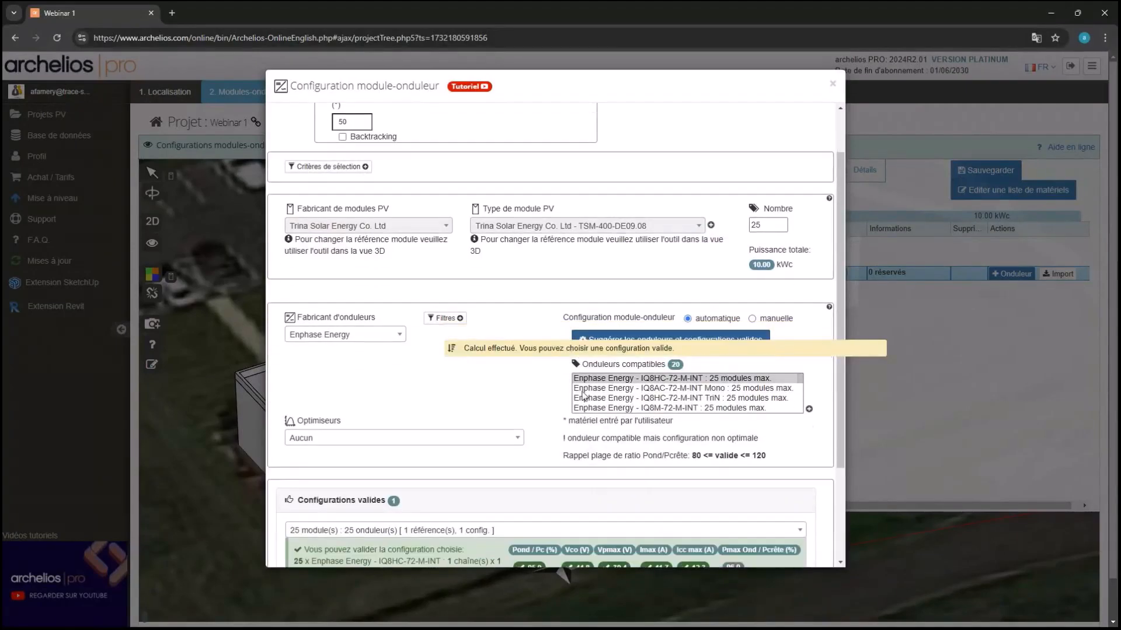
scroll(492, 376, "down", 2)
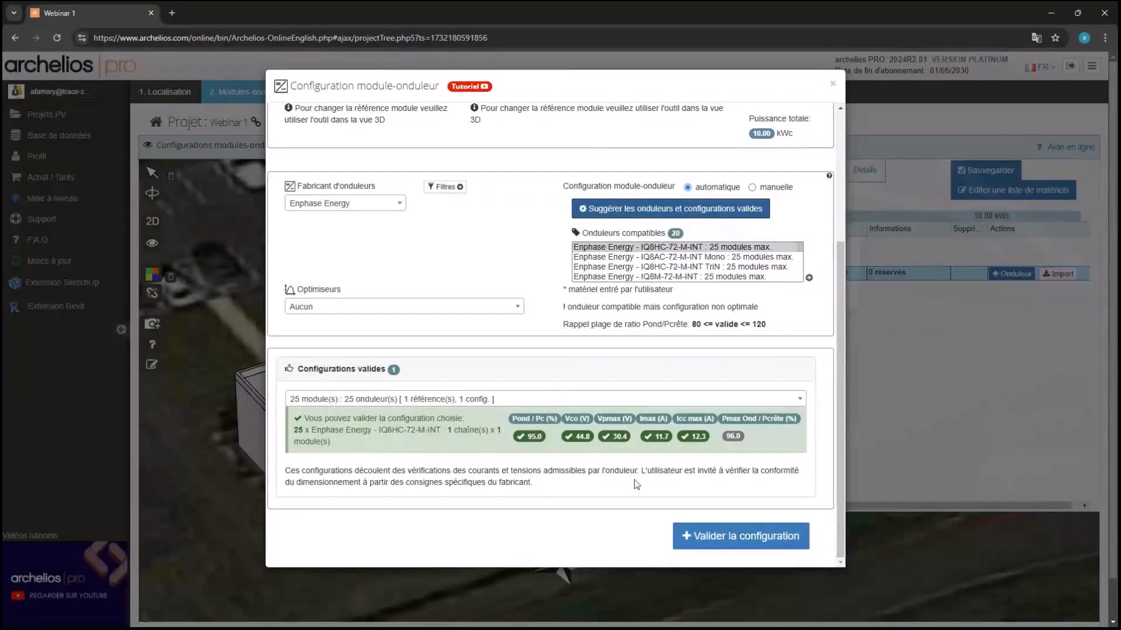
left_click(724, 532)
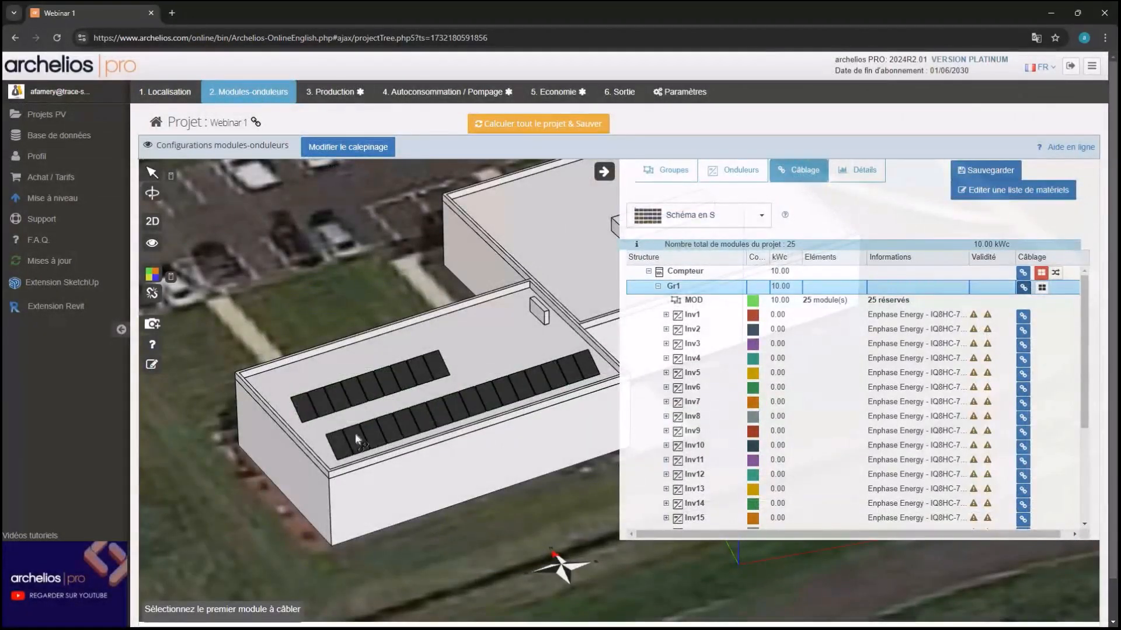
Auto-wire all 25 modules, colour them by inverter, and go to the 4. Autoconsommation page
left_click(340, 442)
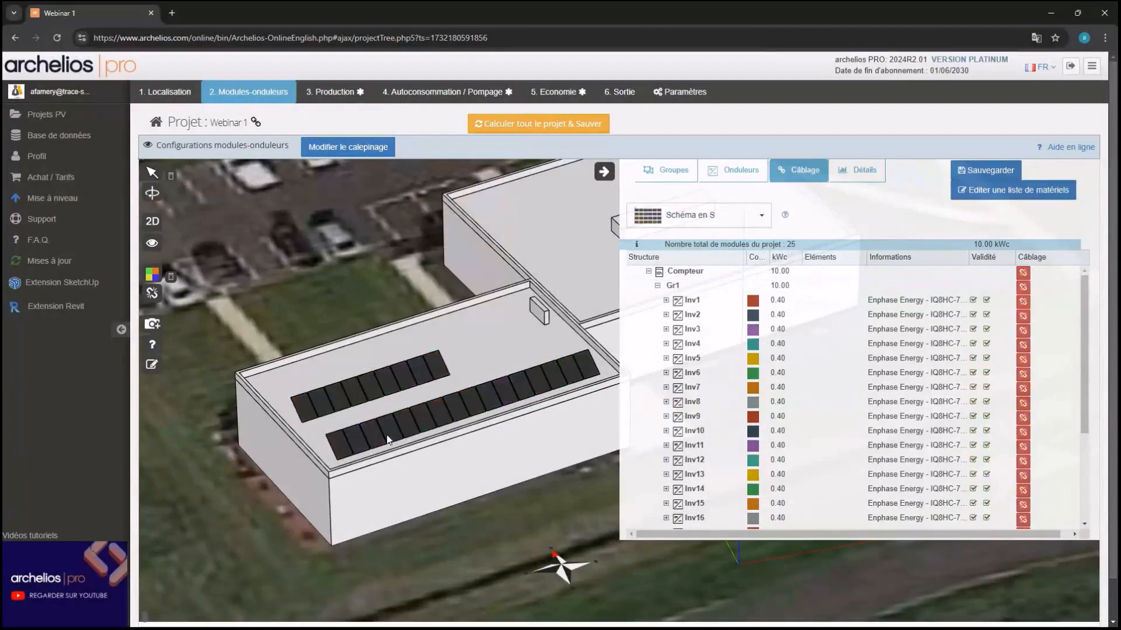
left_click(170, 276)
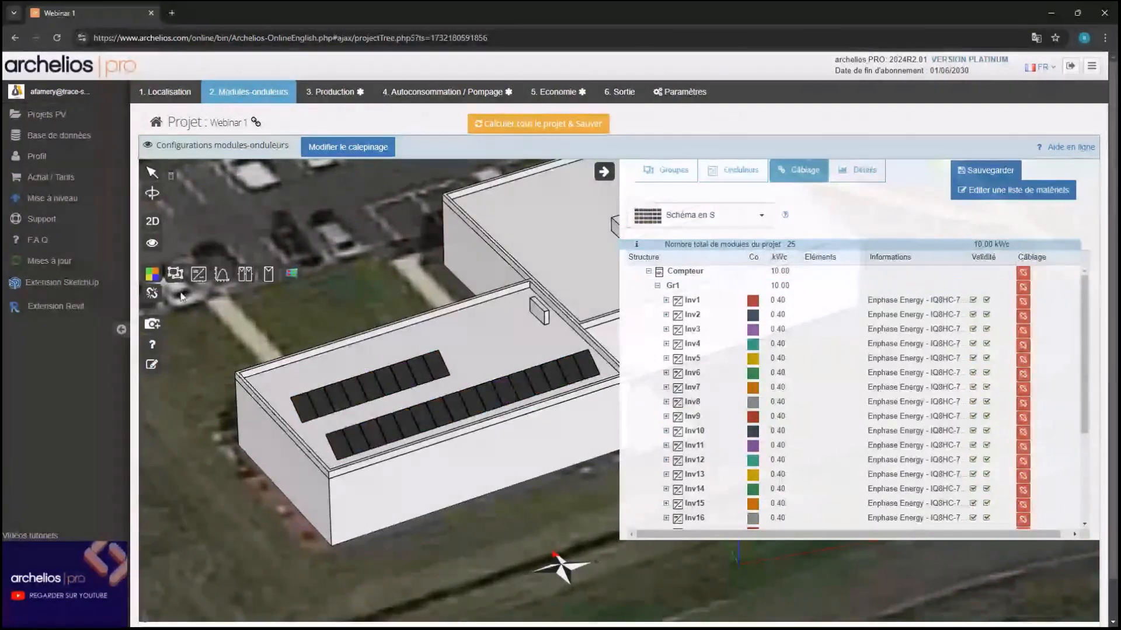
left_click(199, 274)
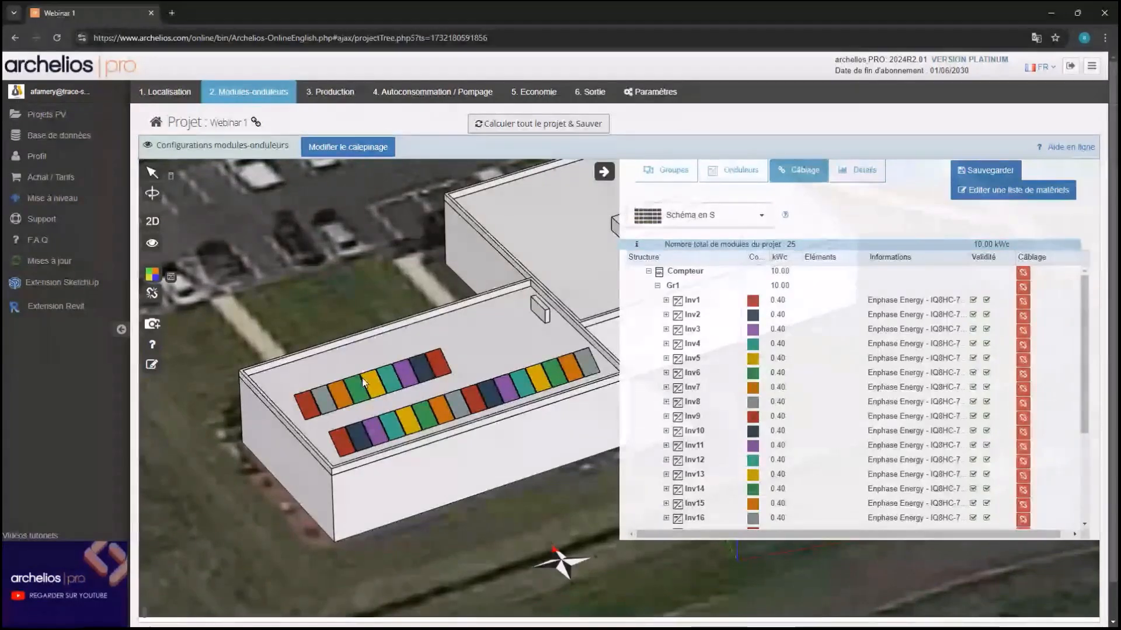
left_click(452, 93)
scroll(437, 294, "down", 1)
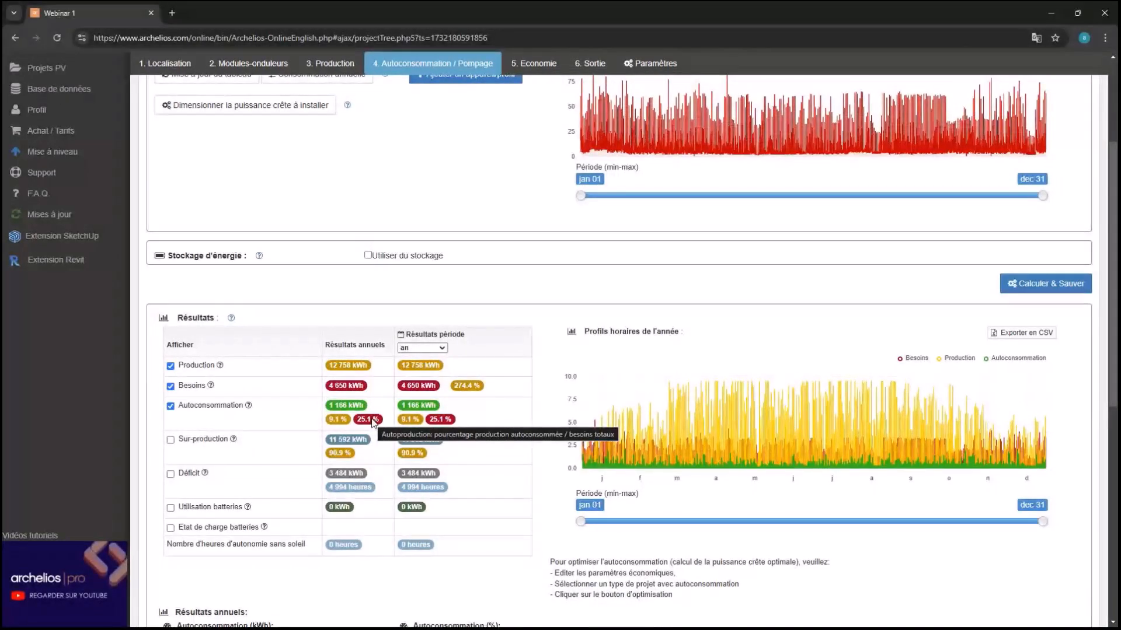
scroll(374, 421, "up", 3)
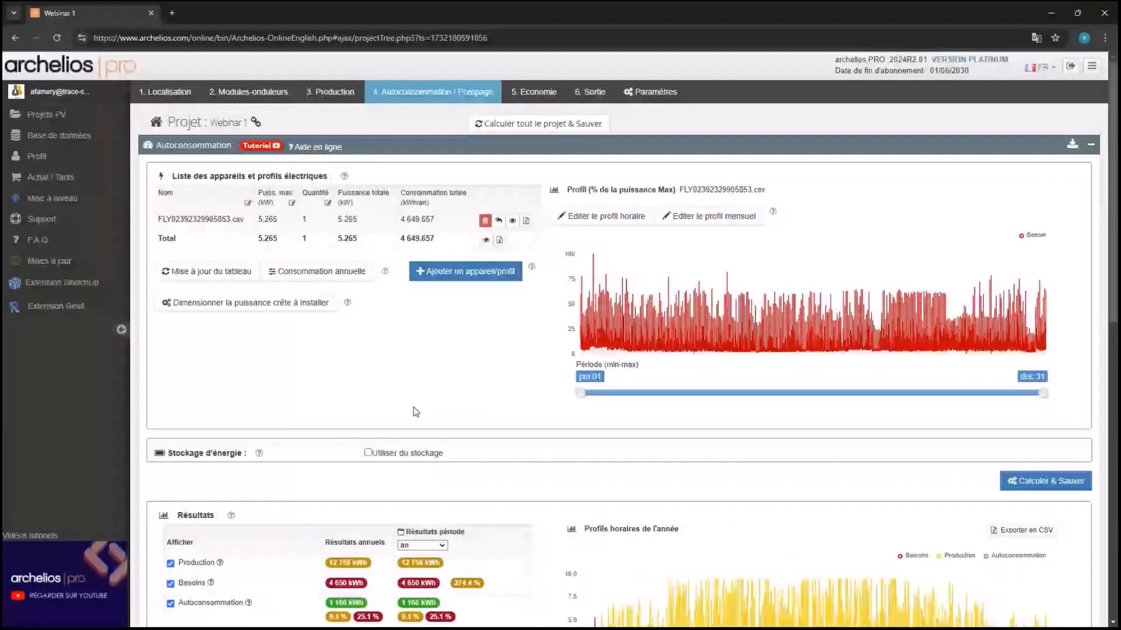
On the 5. Economie page, change the inverter renewal cost from 1500 to 0
left_click(545, 96)
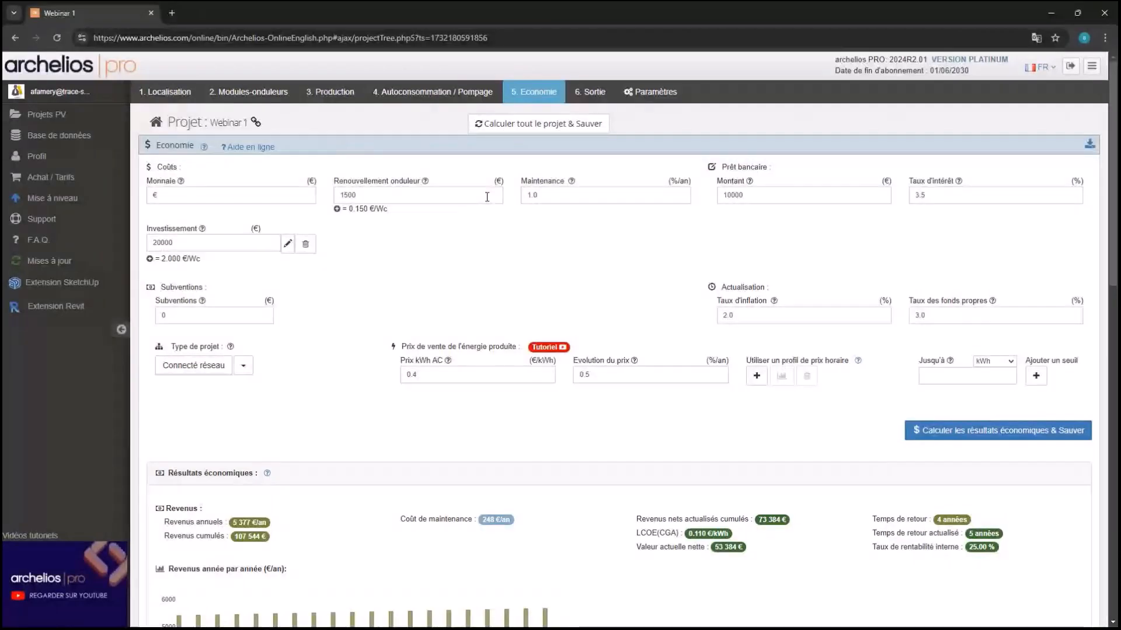
key("BackSpace")
key("BackSpace")
key("BackSpace")
key("BackSpace")
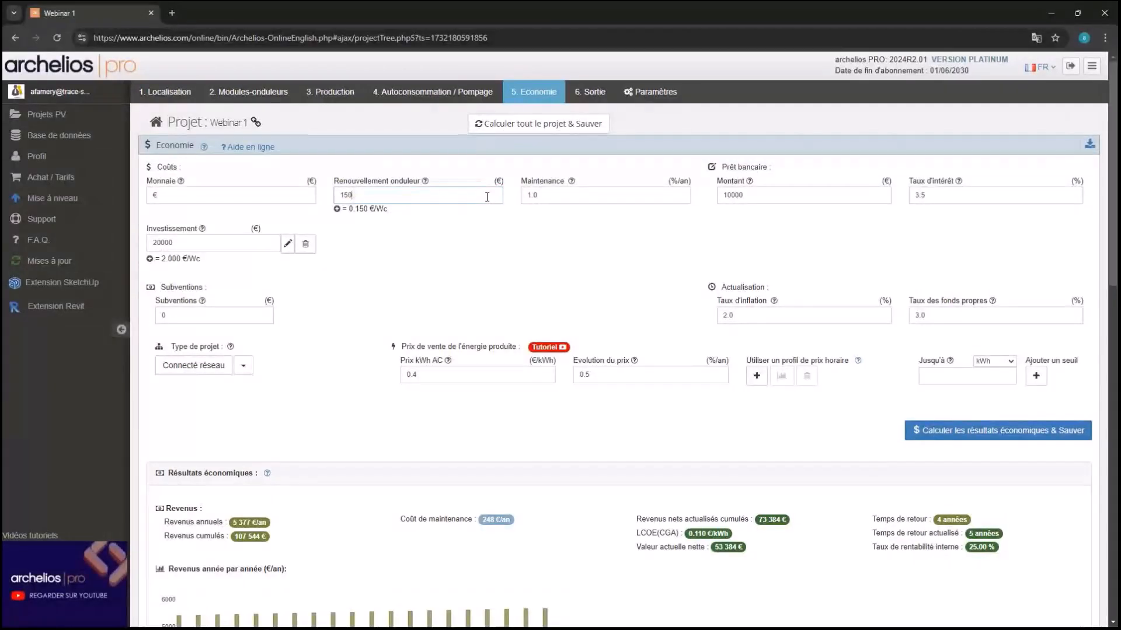
type("0")
left_click(488, 218)
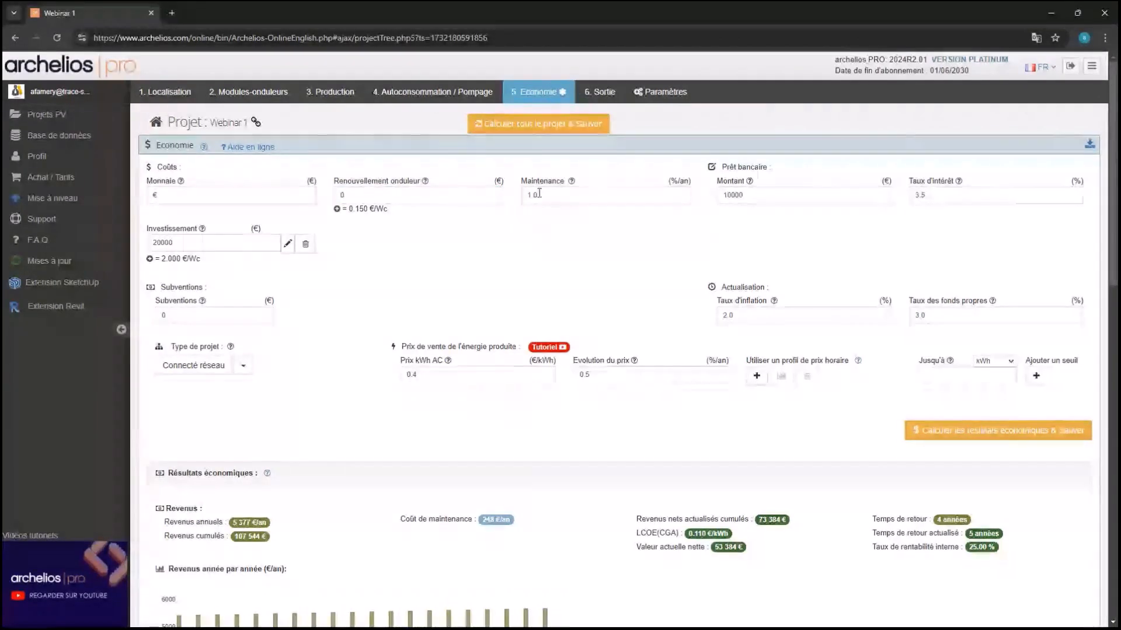
Set maintenance to 0.2 %/year and the bank loan amount to 0 €
left_click(563, 197)
key("BackSpace")
key("BackSpace")
key("BackSpace")
type("0.2")
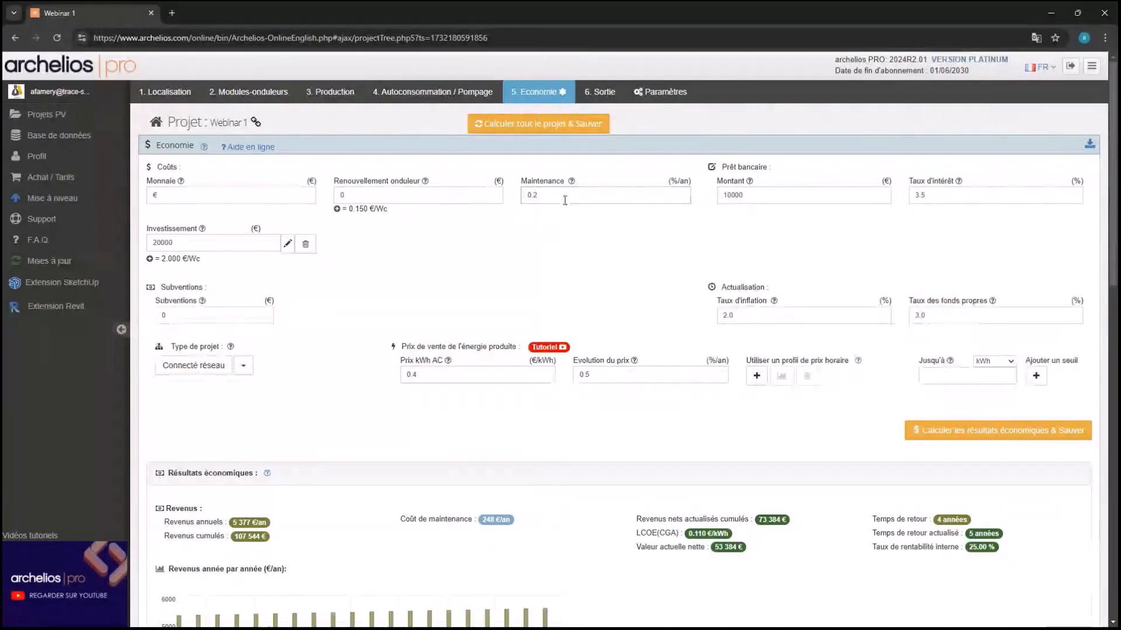
key("Tab")
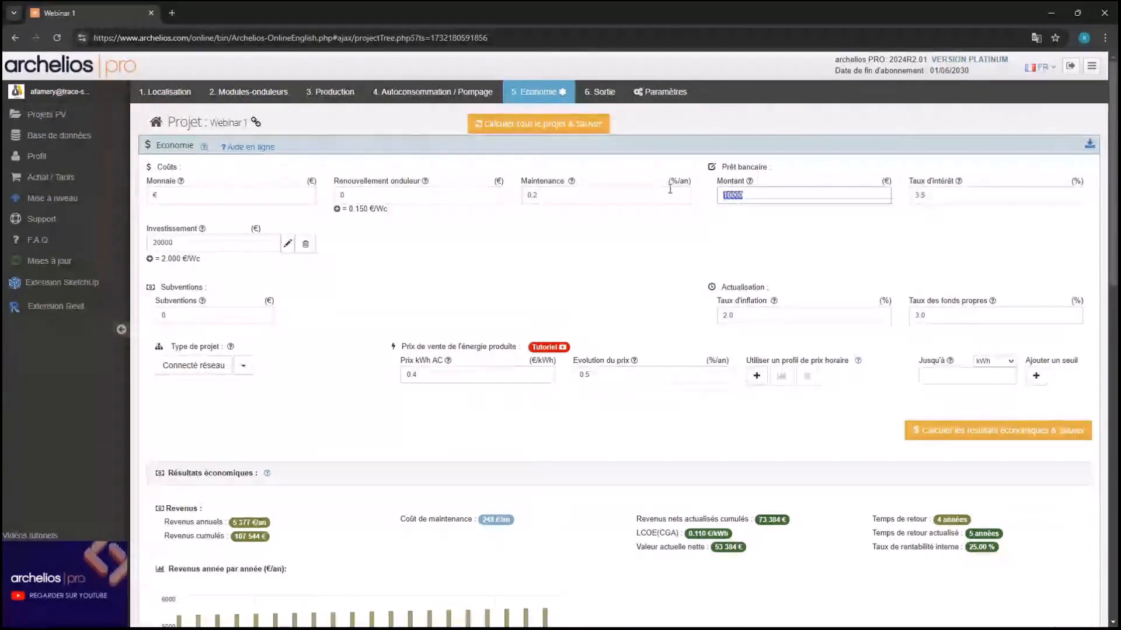
type("0")
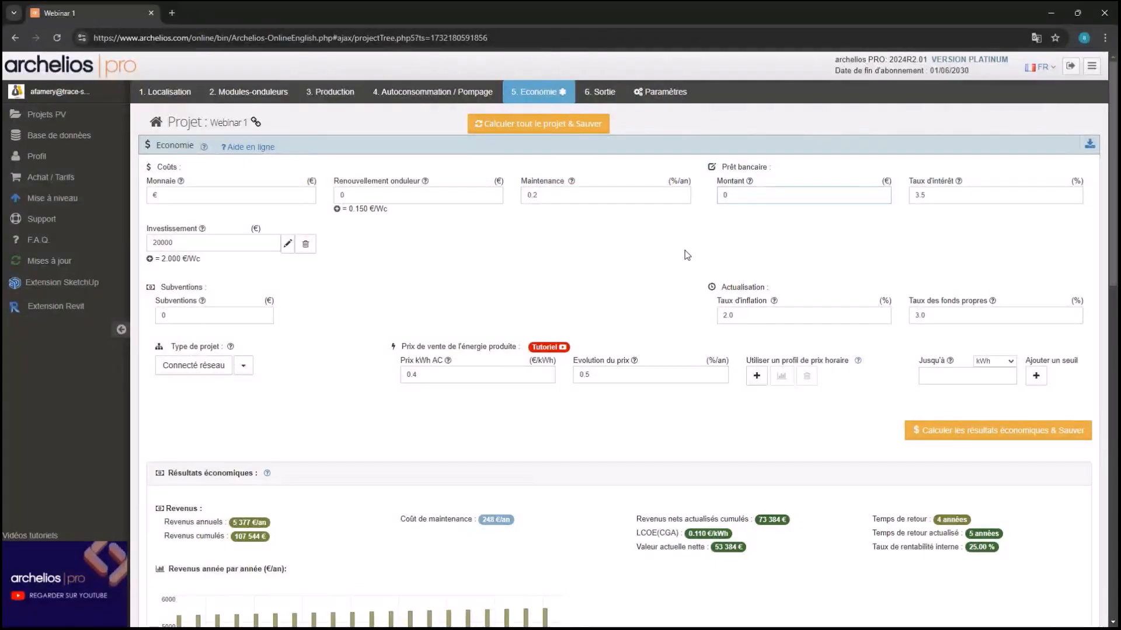
left_click(687, 255)
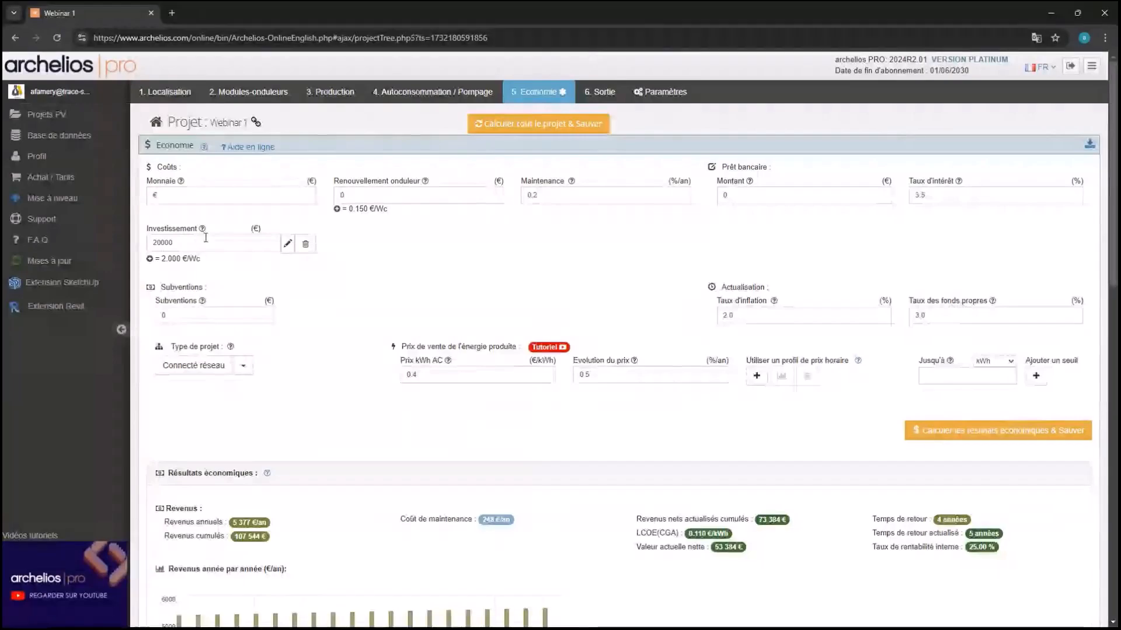
Keep the investment at 20000 €, cancelling the cost-per-Wc entry instead
left_click(149, 259)
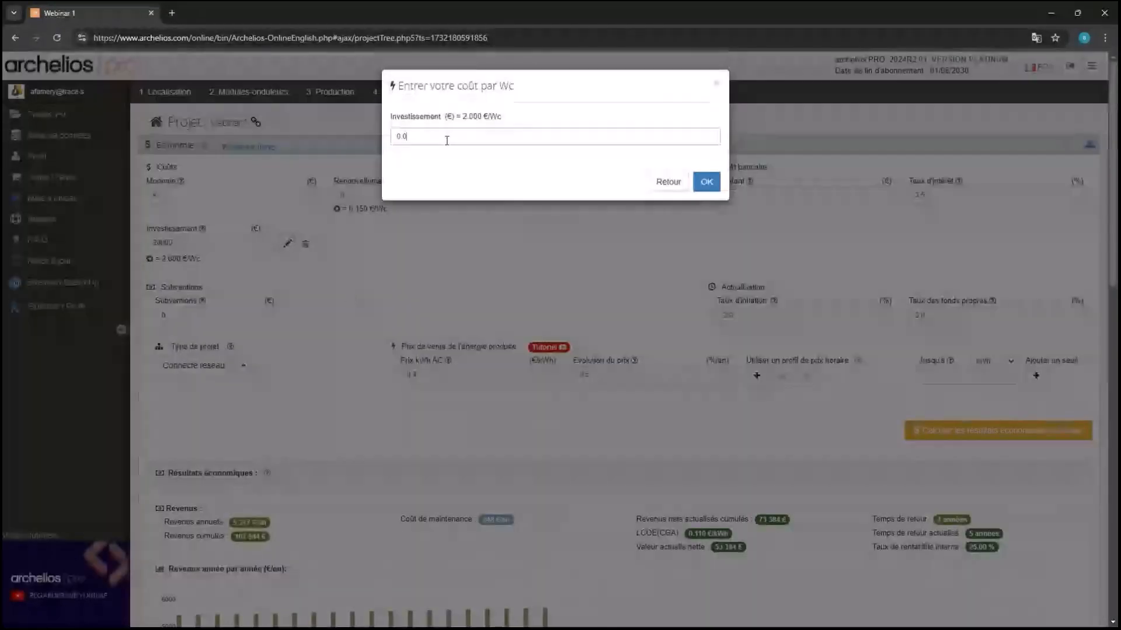
left_click(669, 182)
left_click(195, 242)
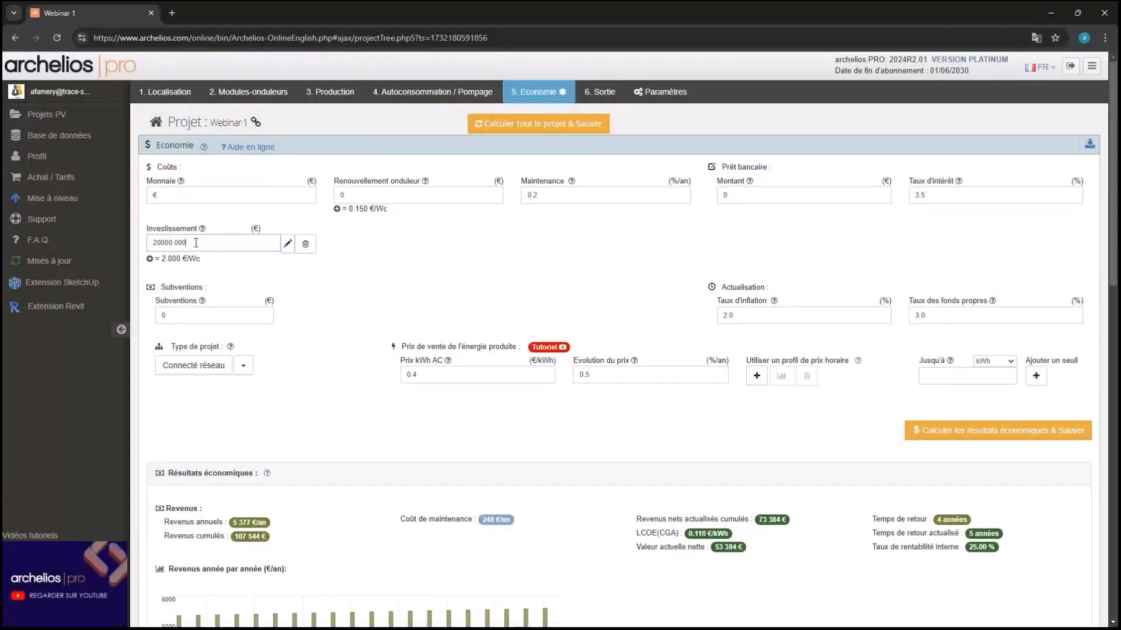
left_click(237, 269)
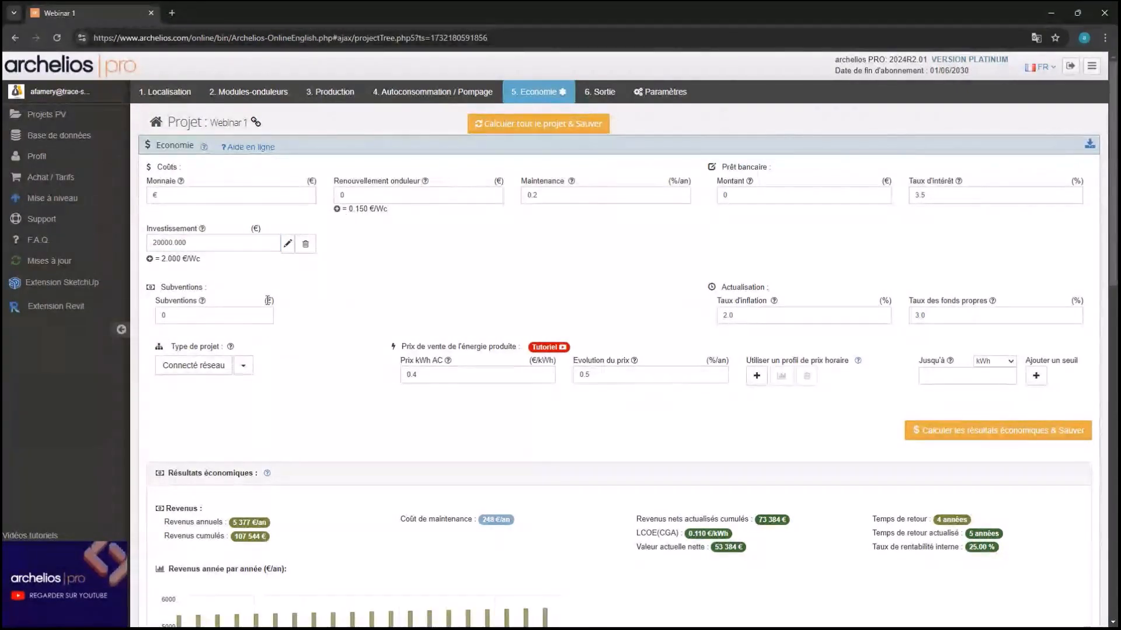
left_click(274, 92)
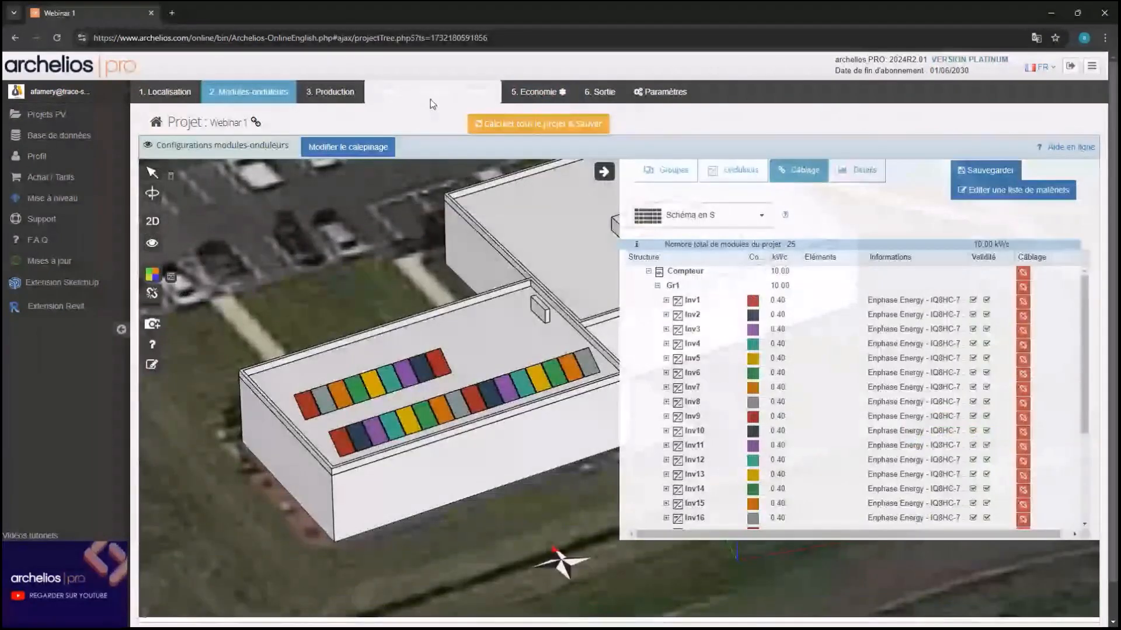
left_click(537, 91)
Replace the subsidy of 0 with 1600 €
left_click(224, 312)
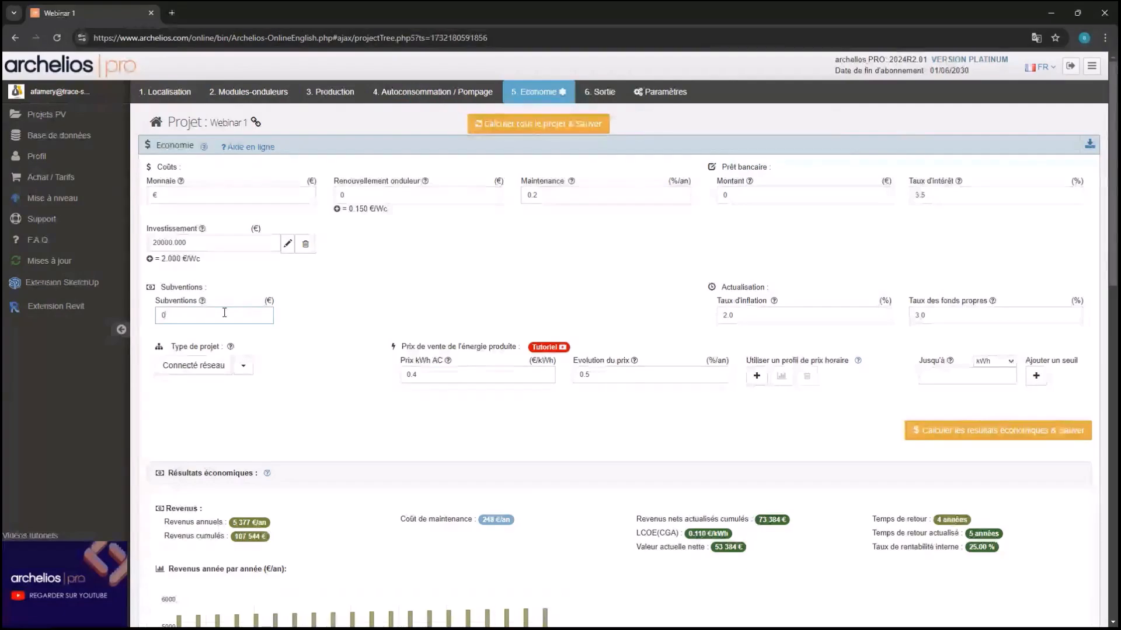
key("BackSpace")
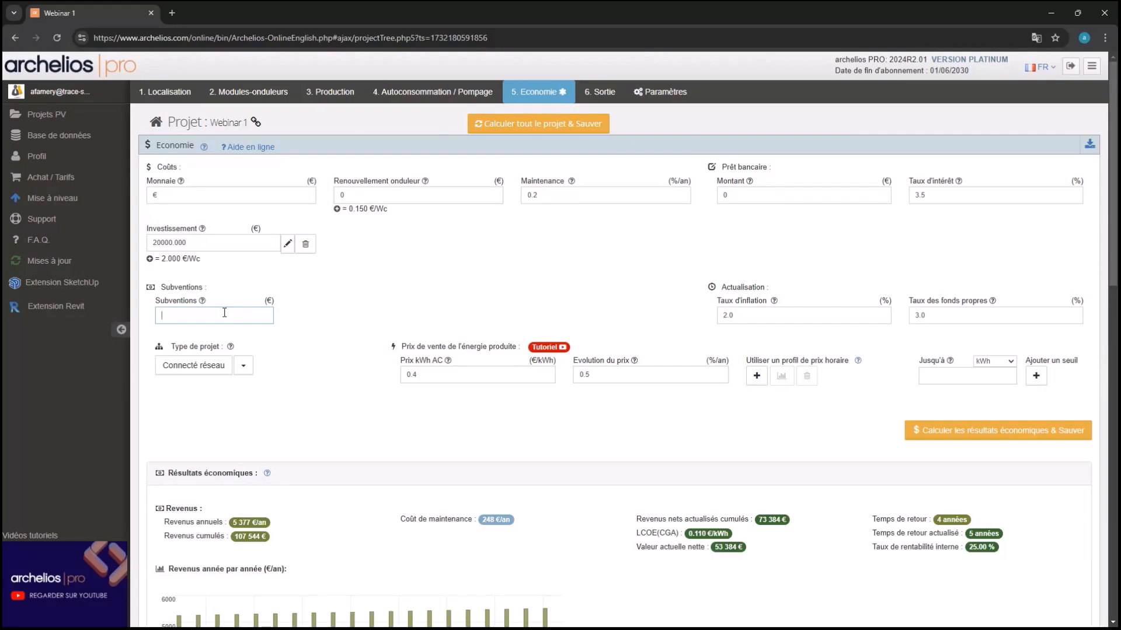
type("1600")
left_click(286, 352)
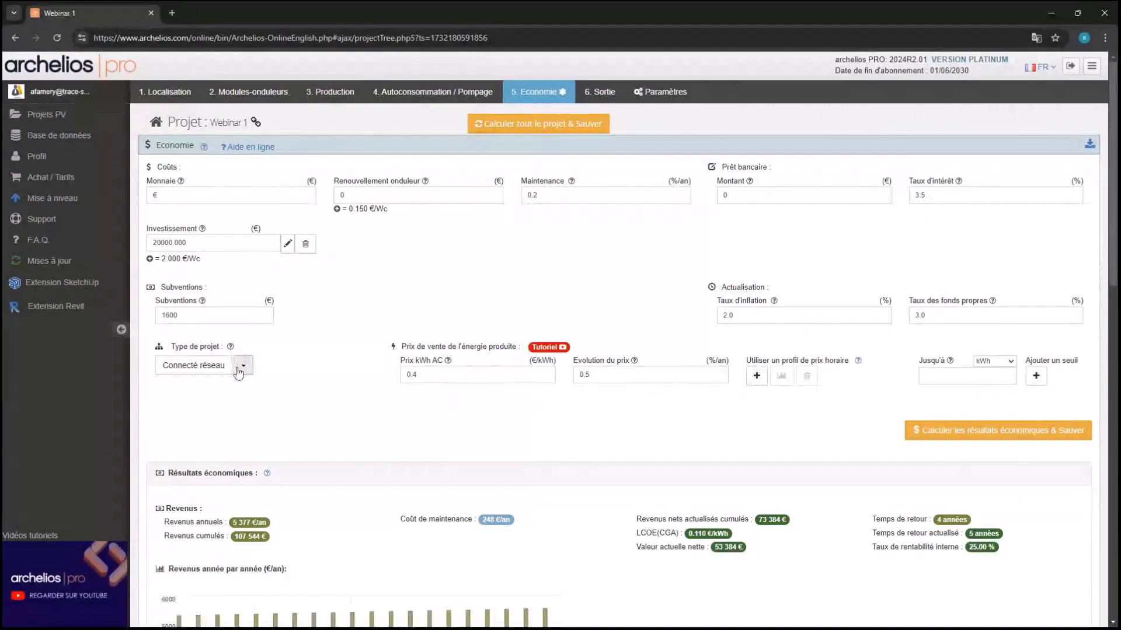
Set the project type to Autoconso + réseau
left_click(241, 366)
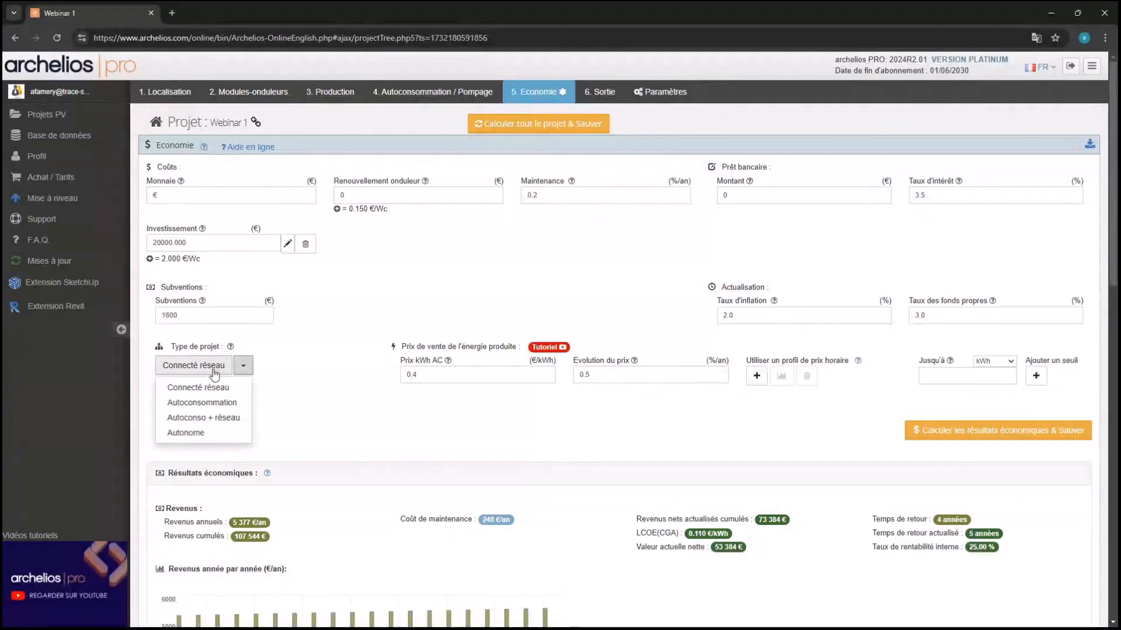
left_click(238, 421)
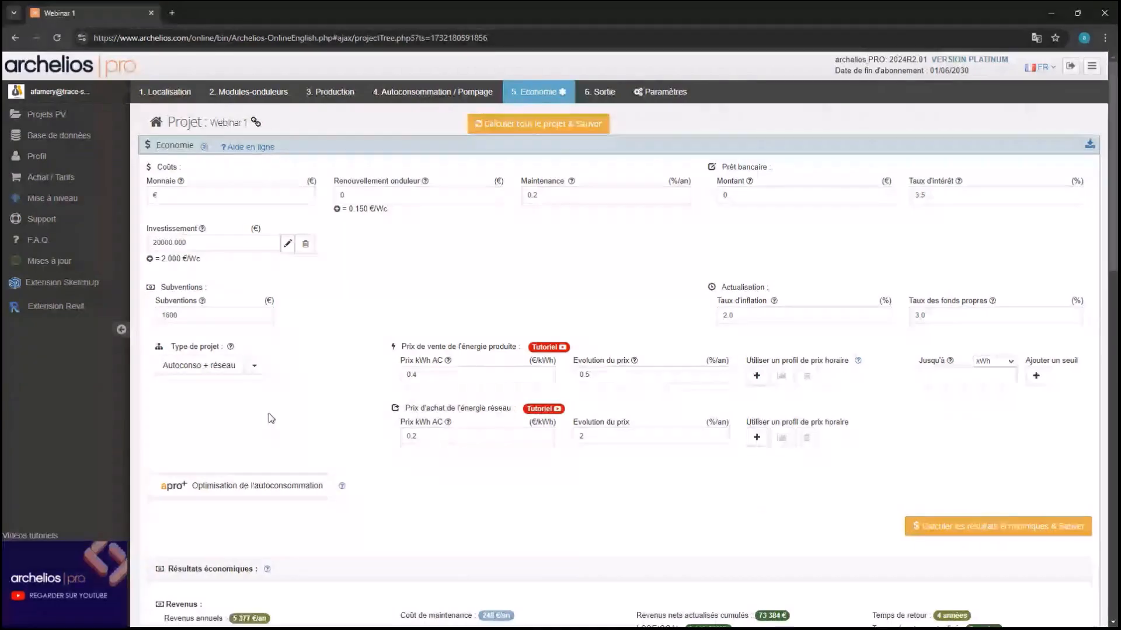
scroll(371, 277, "down", 2)
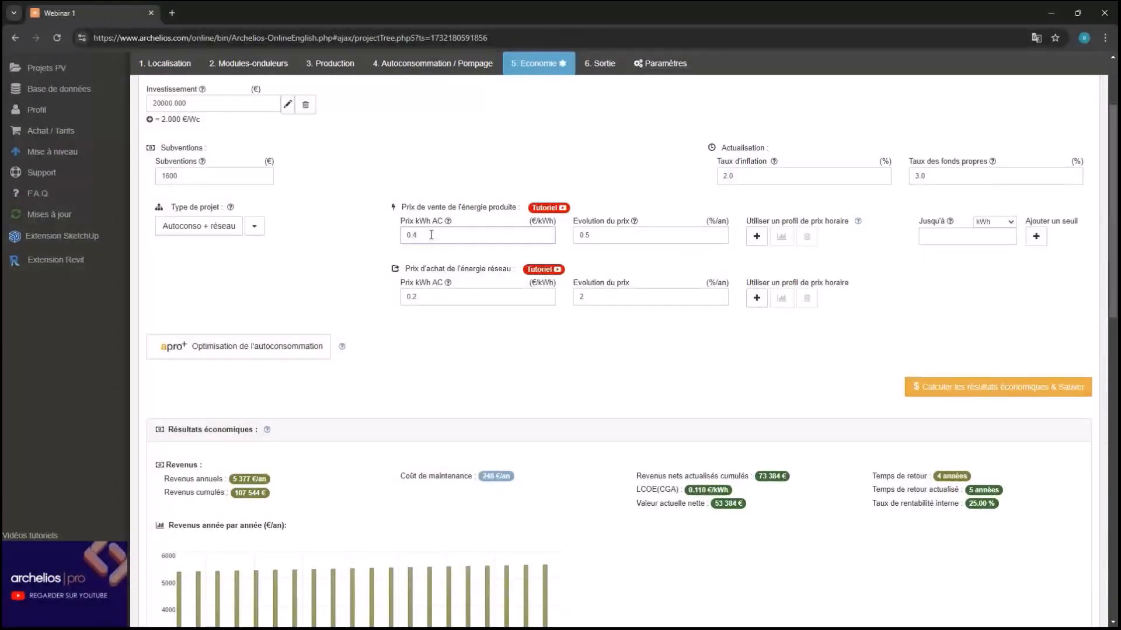
Lower the energy sale price from 0.4 to 0.1 €/kWh, keeping the 0.5 % yearly evolution
key("BackSpace")
type("1")
left_click(642, 235)
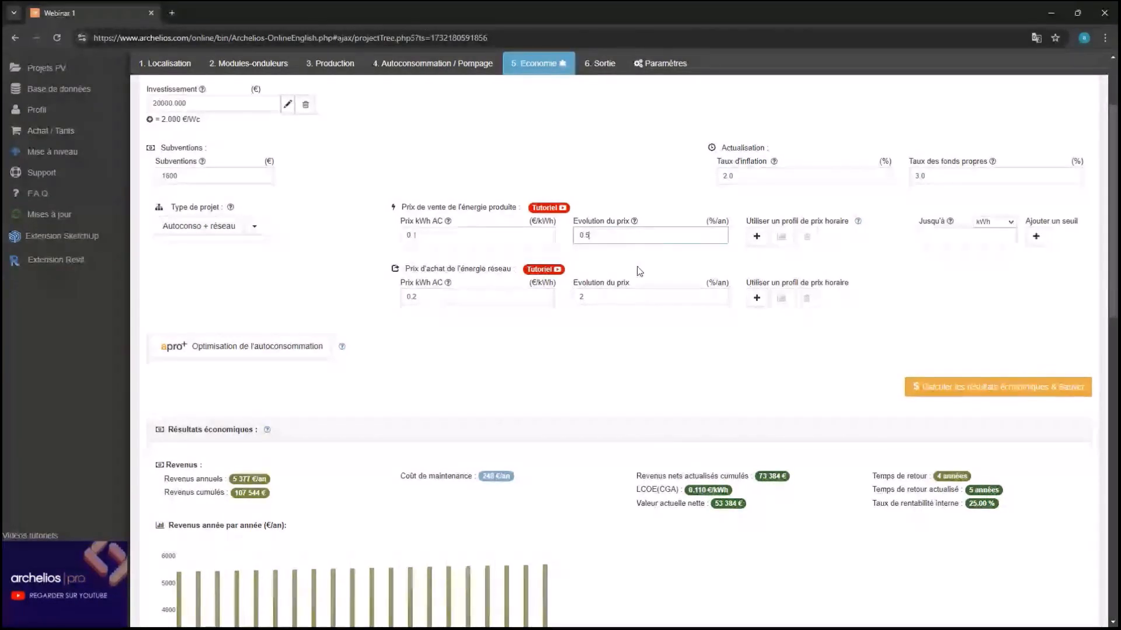
left_click(426, 323)
left_click(434, 300)
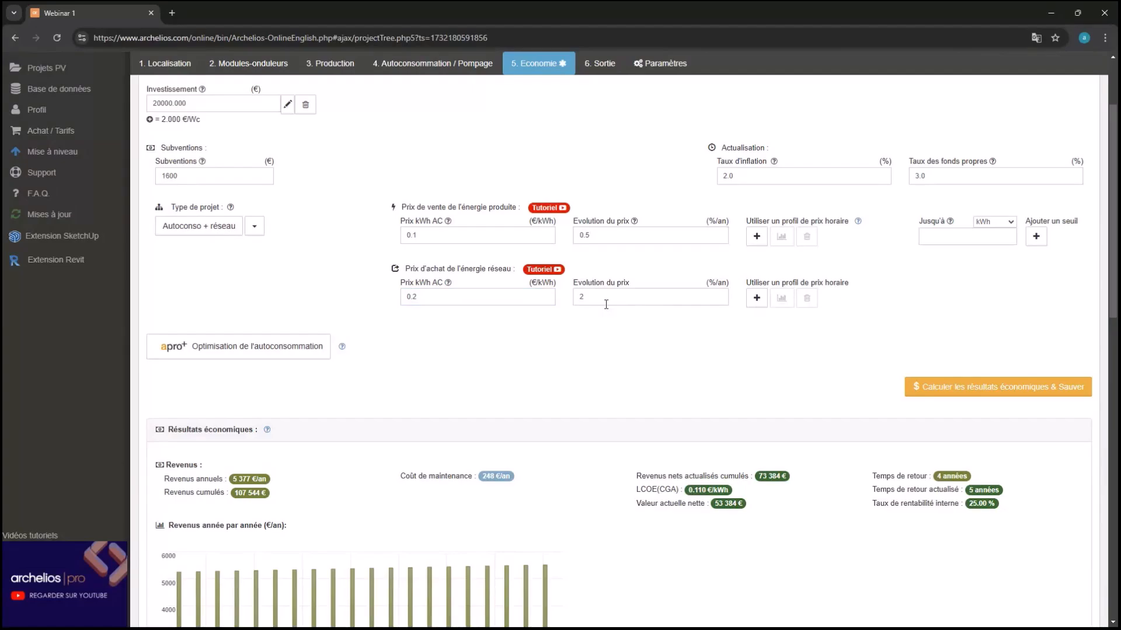
left_click(750, 303)
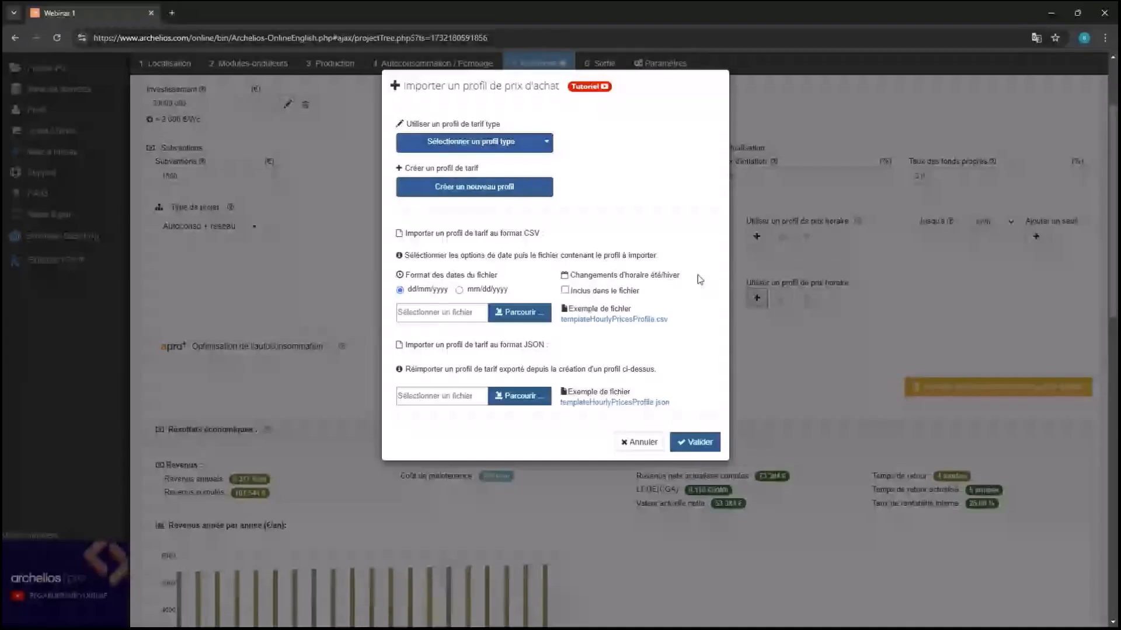
left_click(505, 144)
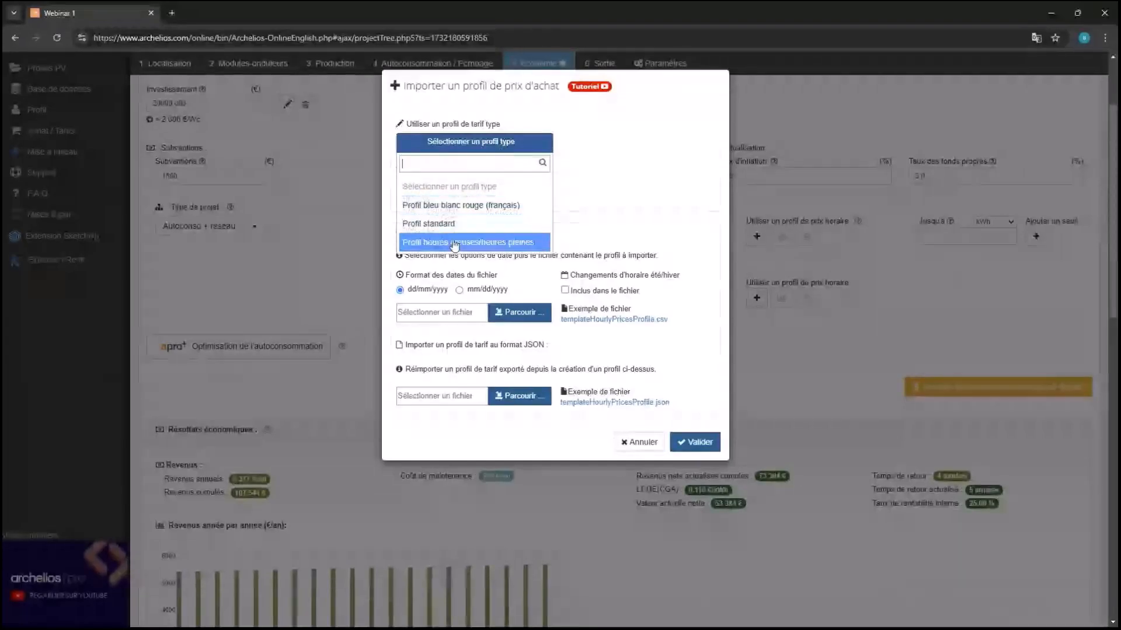
left_click(484, 245)
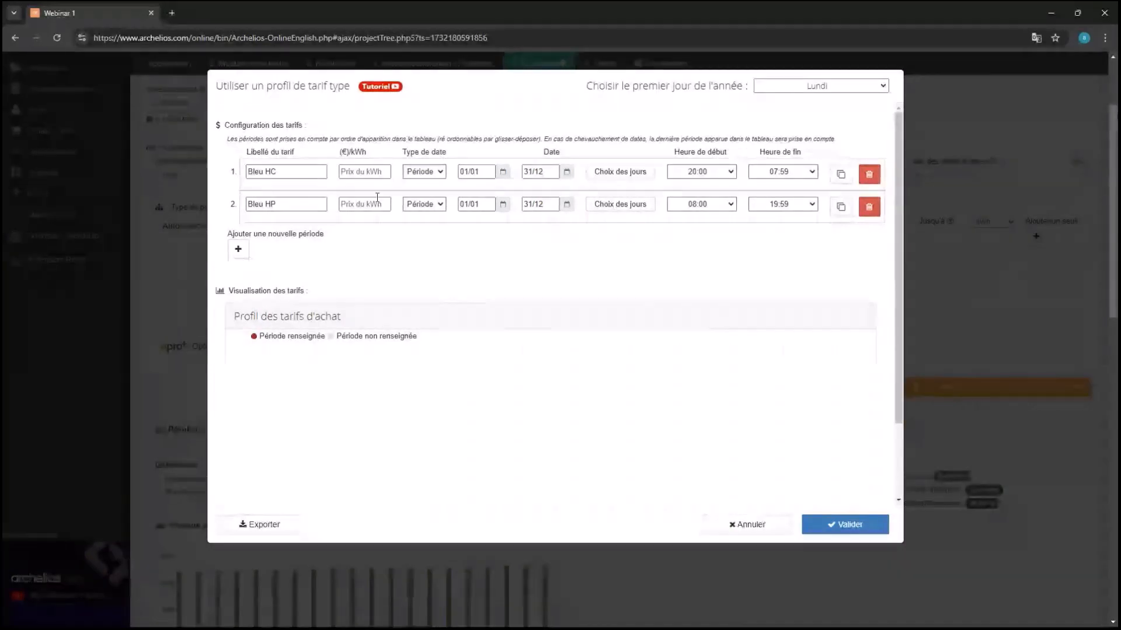
left_click(366, 172)
type("0.22")
left_click(364, 203)
type("0.28")
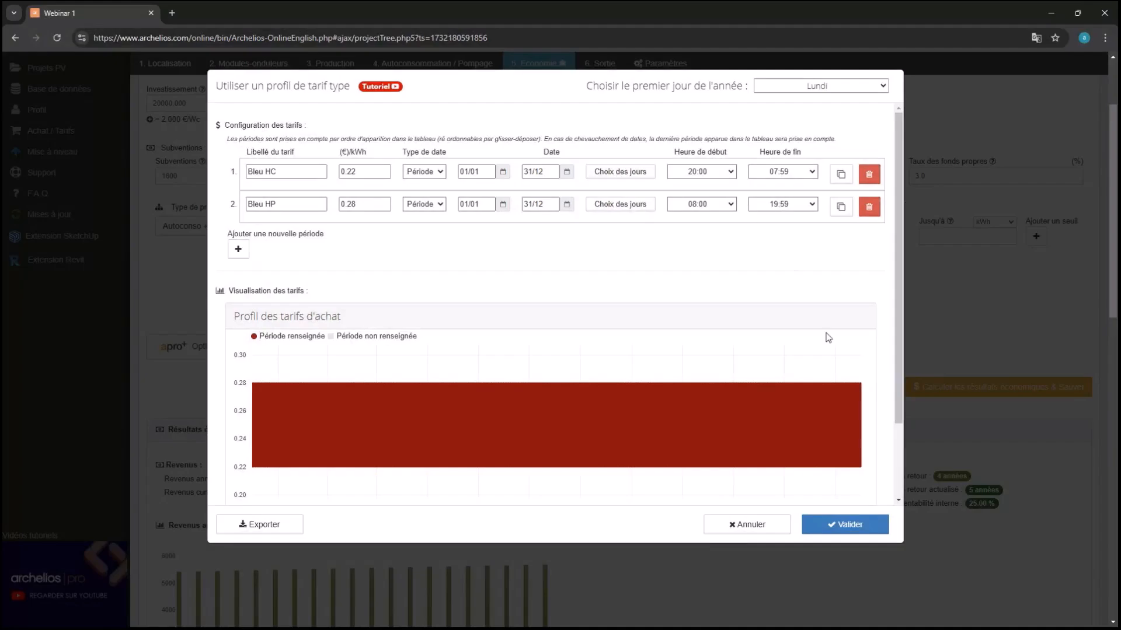
left_click(858, 524)
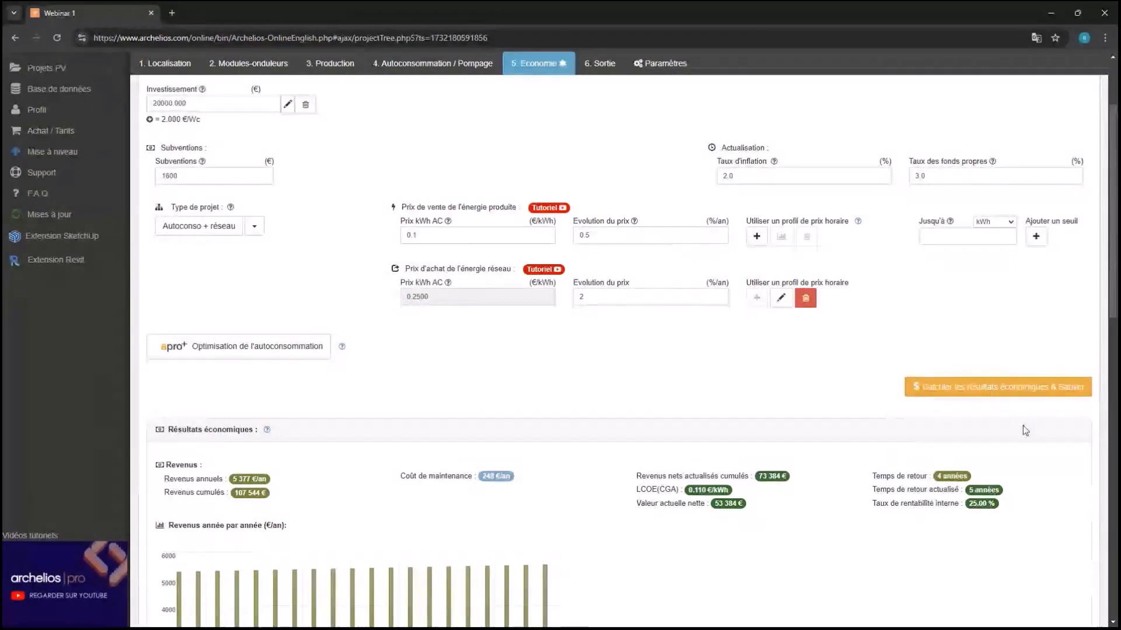
Recalculate and save the economic results, then launch the apro+ self-consumption optimisation
left_click(1010, 396)
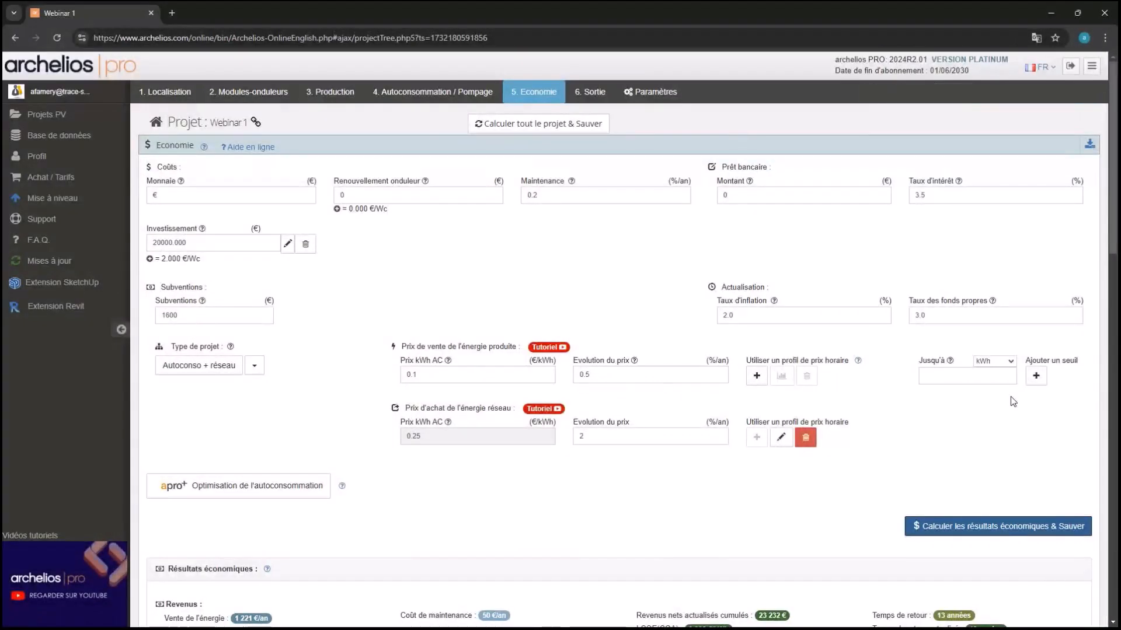
scroll(1010, 397, "down", 3)
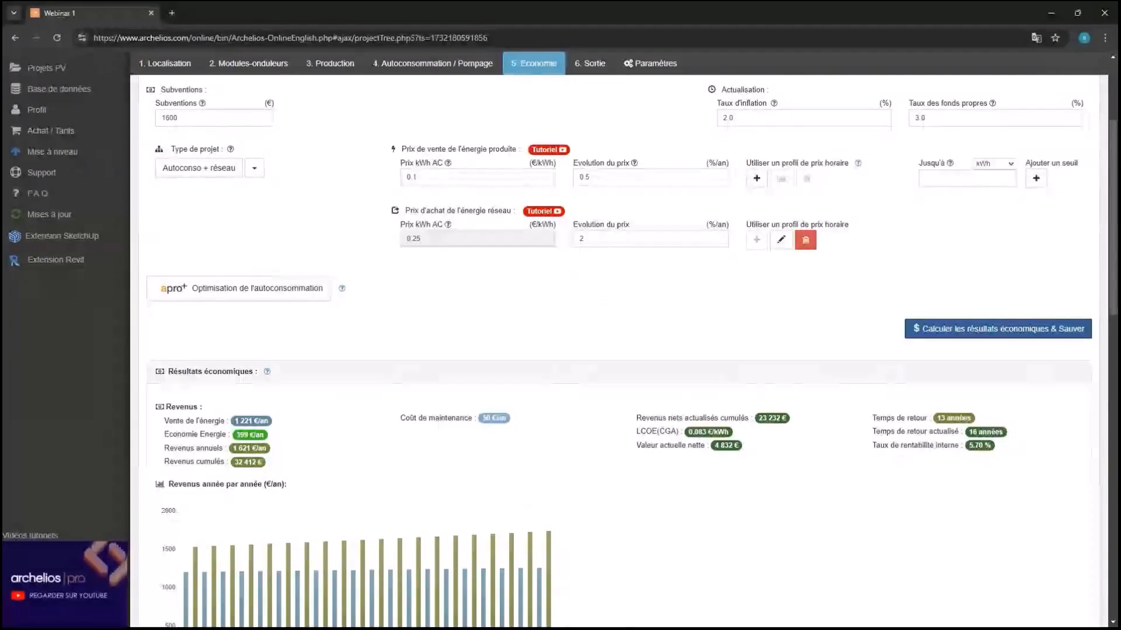
left_click(250, 298)
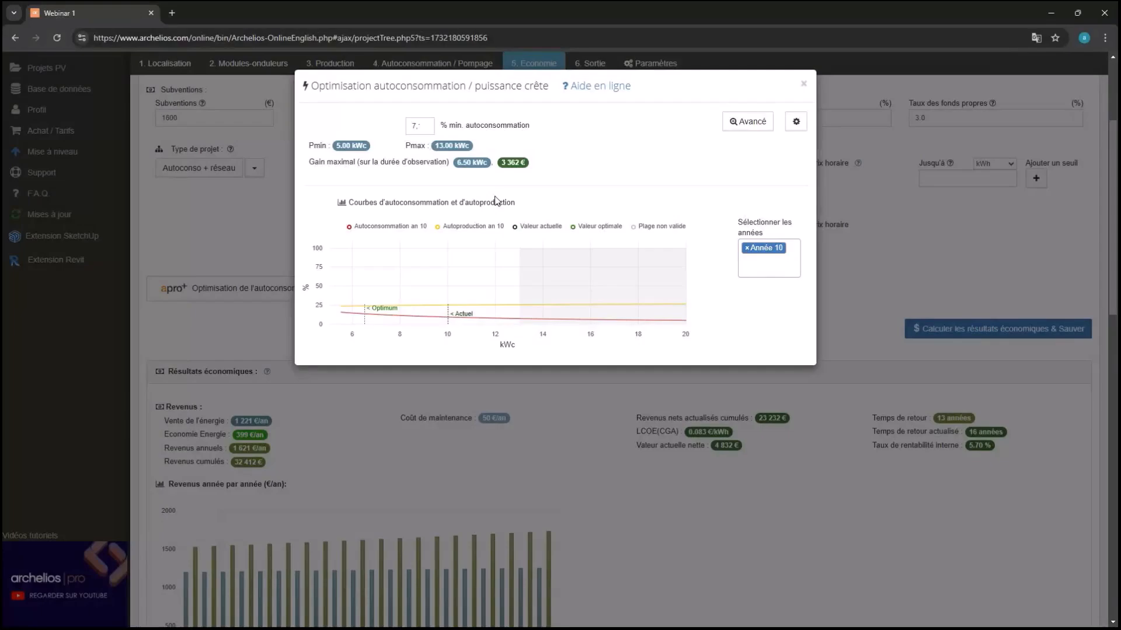
Switch to the advanced optimisation view and set the power range to Min 3, Max 20 kWc
left_click(747, 121)
left_click(794, 121)
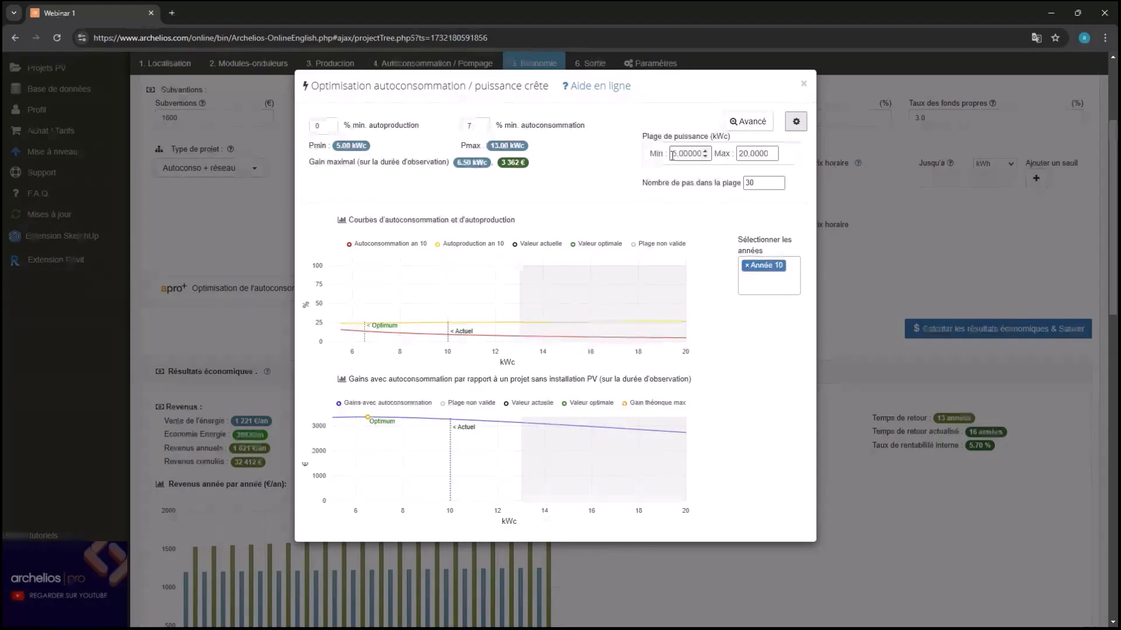
left_click(673, 155)
left_click_drag(673, 155, 724, 159)
type("3")
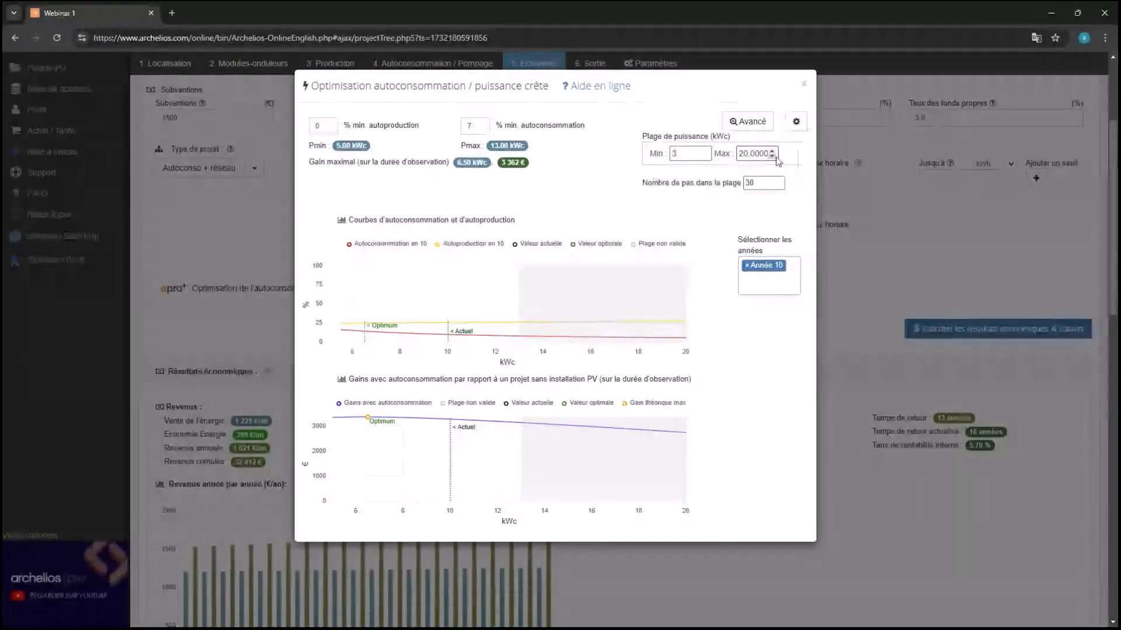
left_click(768, 155)
left_click_drag(768, 154, 847, 144)
key("BackSpace")
left_click(850, 144)
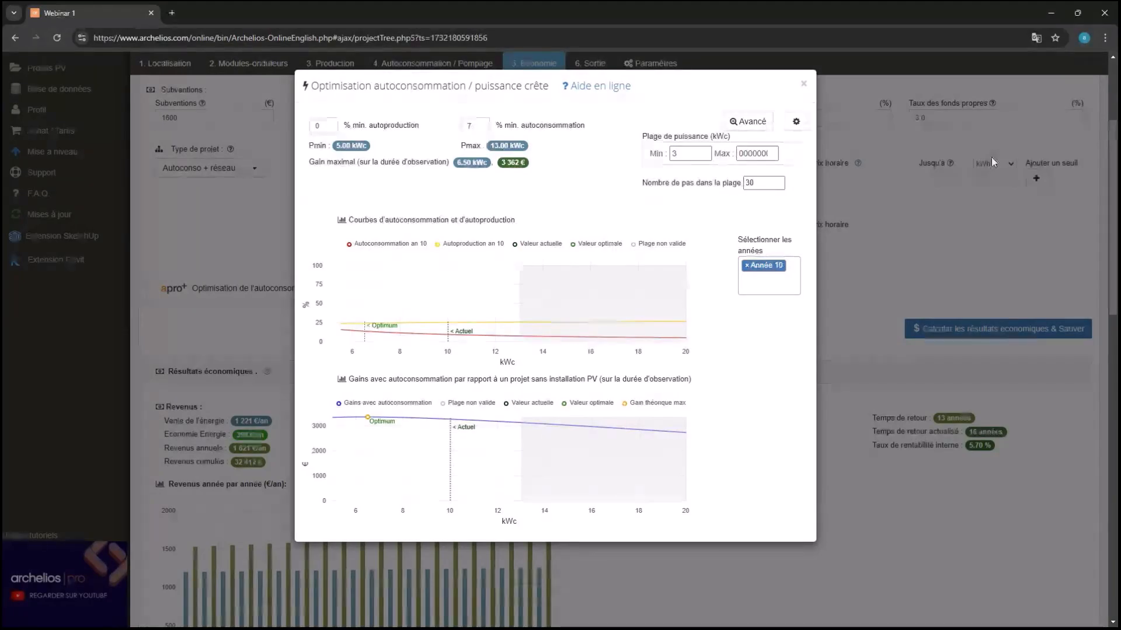
double_click(756, 155)
type("0")
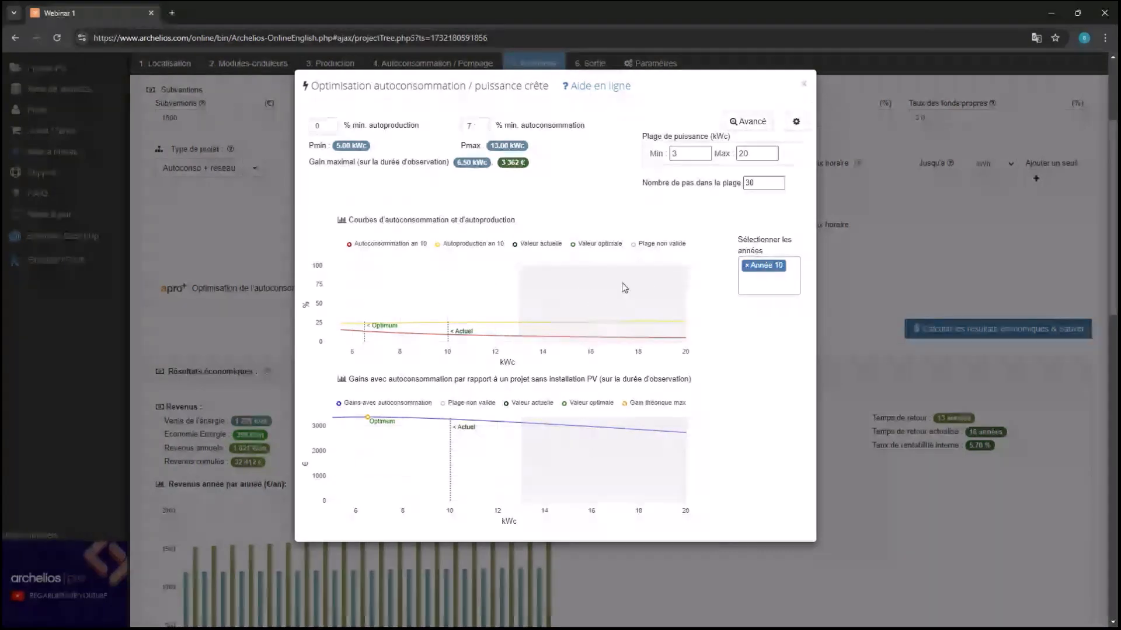
mouse_move(555, 337)
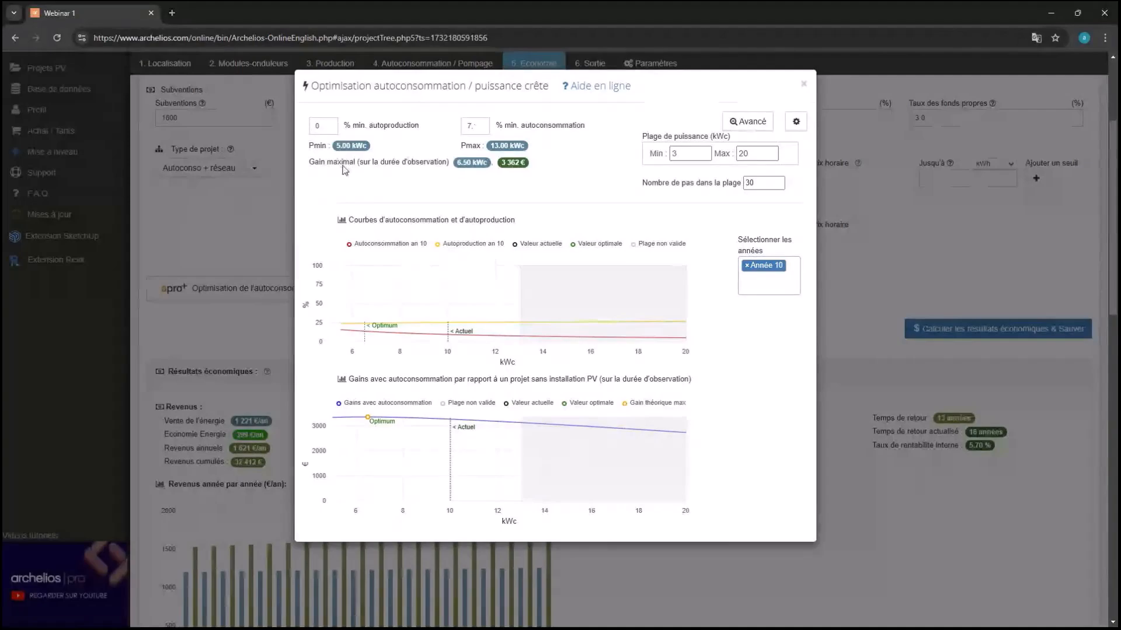
Review the optimisation curves for Année 3, then switch back to Année 10
left_click(751, 272)
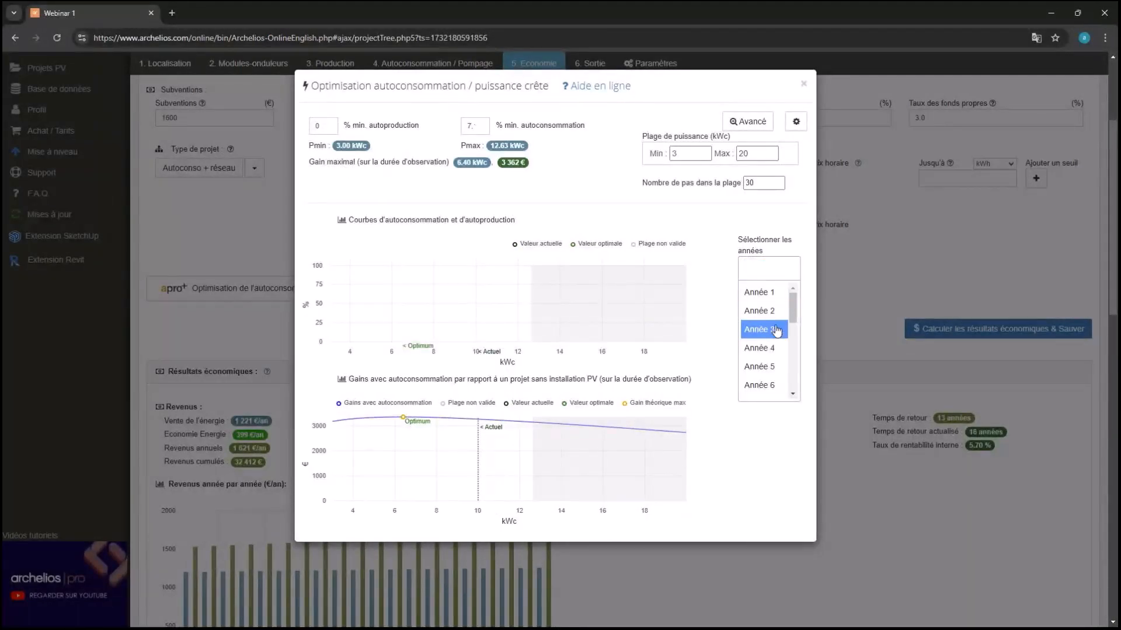
left_click(778, 325)
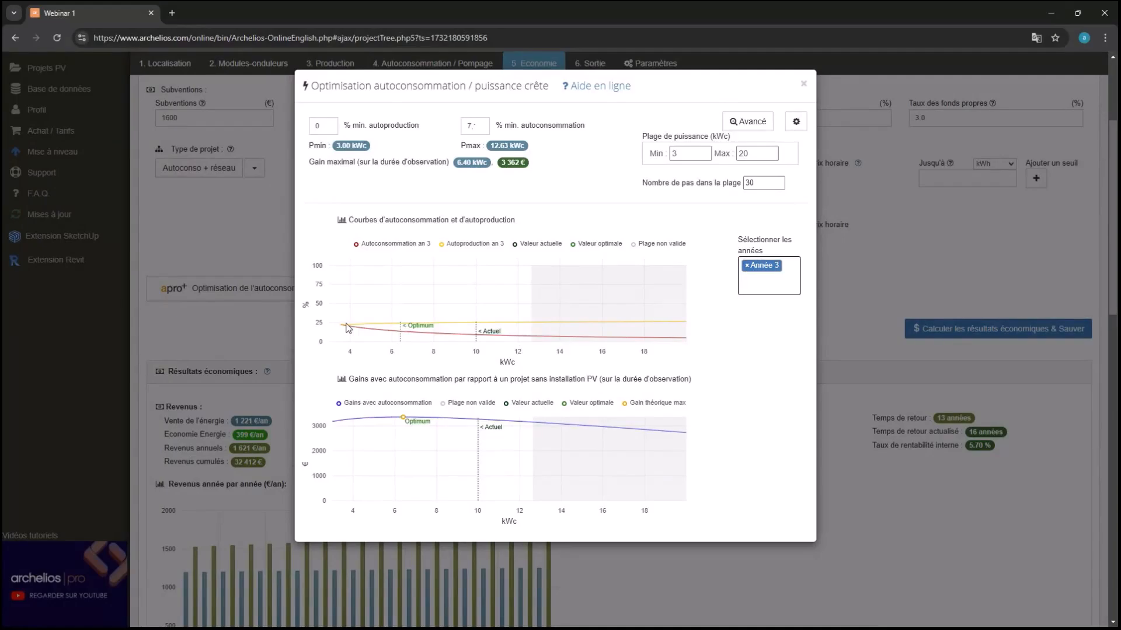
left_click(752, 270)
scroll(763, 368, "down", 2)
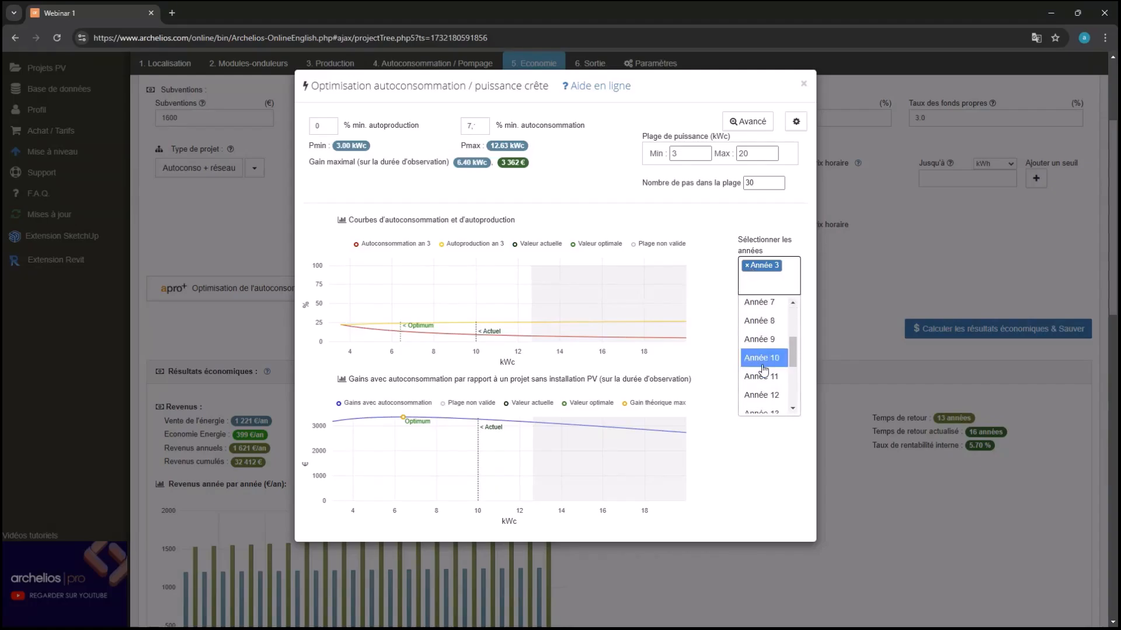
left_click(763, 364)
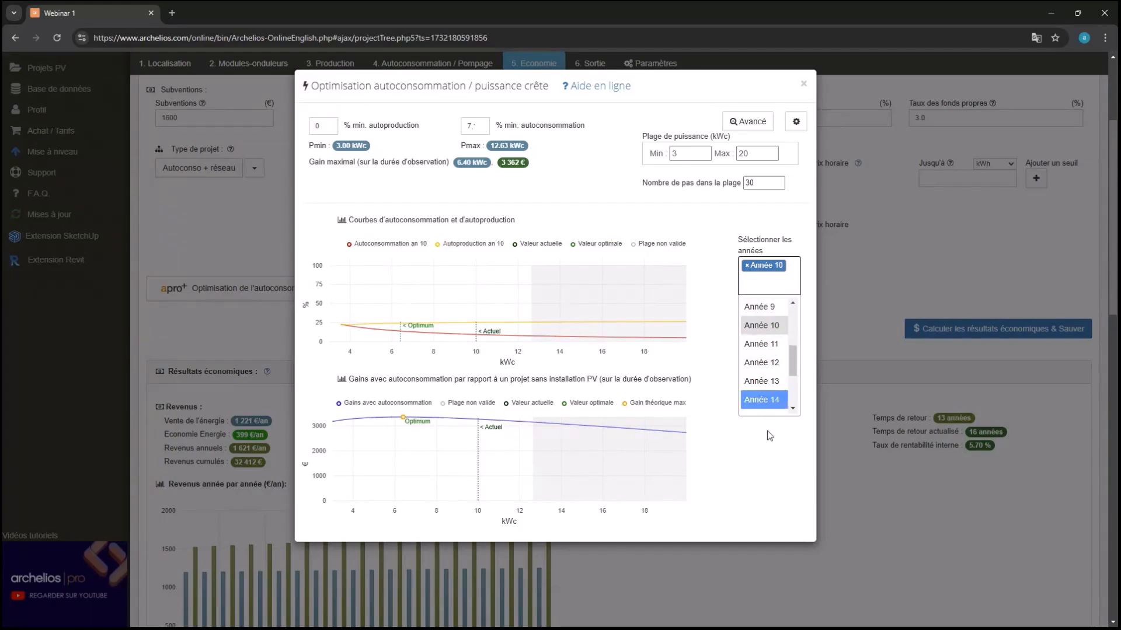
scroll(764, 397, "up", 3)
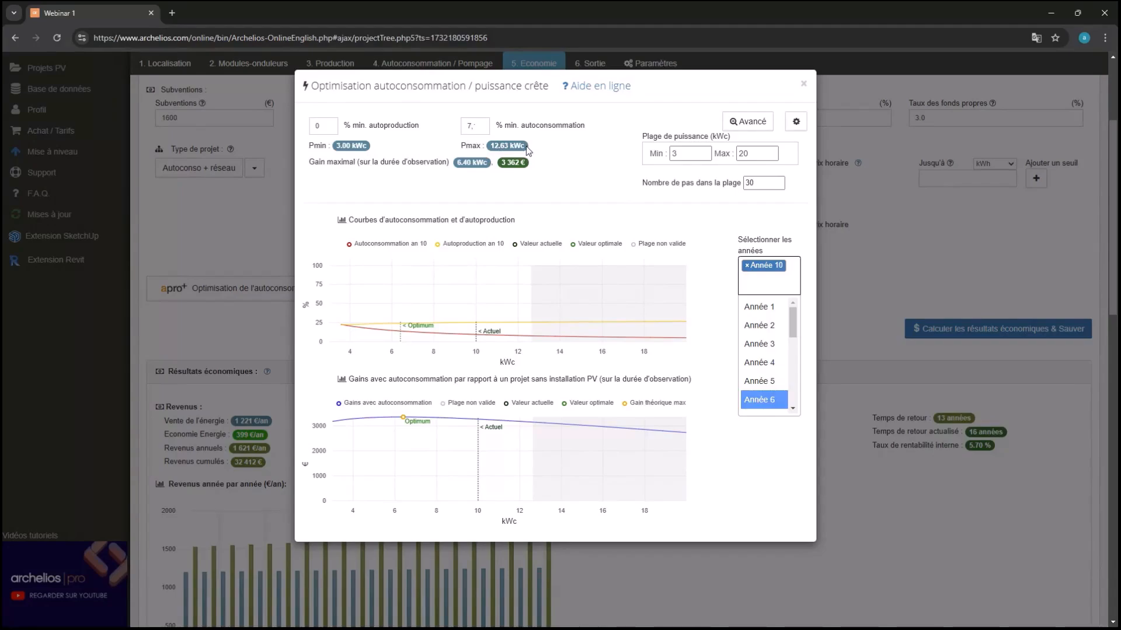
scroll(391, 173, "up", 1)
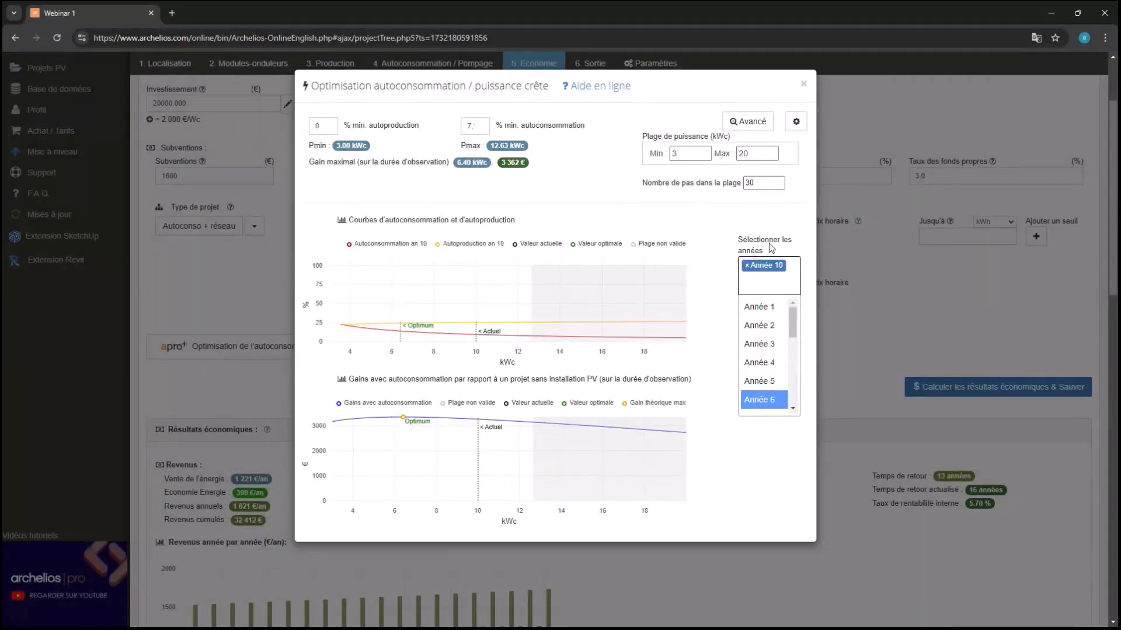
left_click(772, 220)
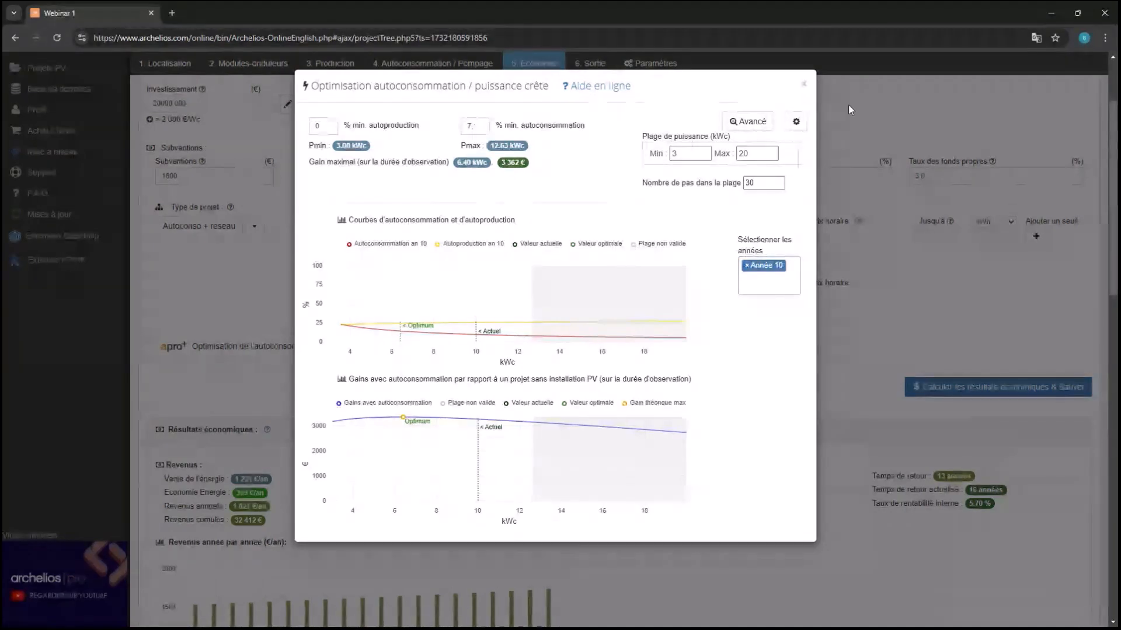
Close the optimisation window and run 'Calculer tout le projet & Sauver'
left_click(804, 83)
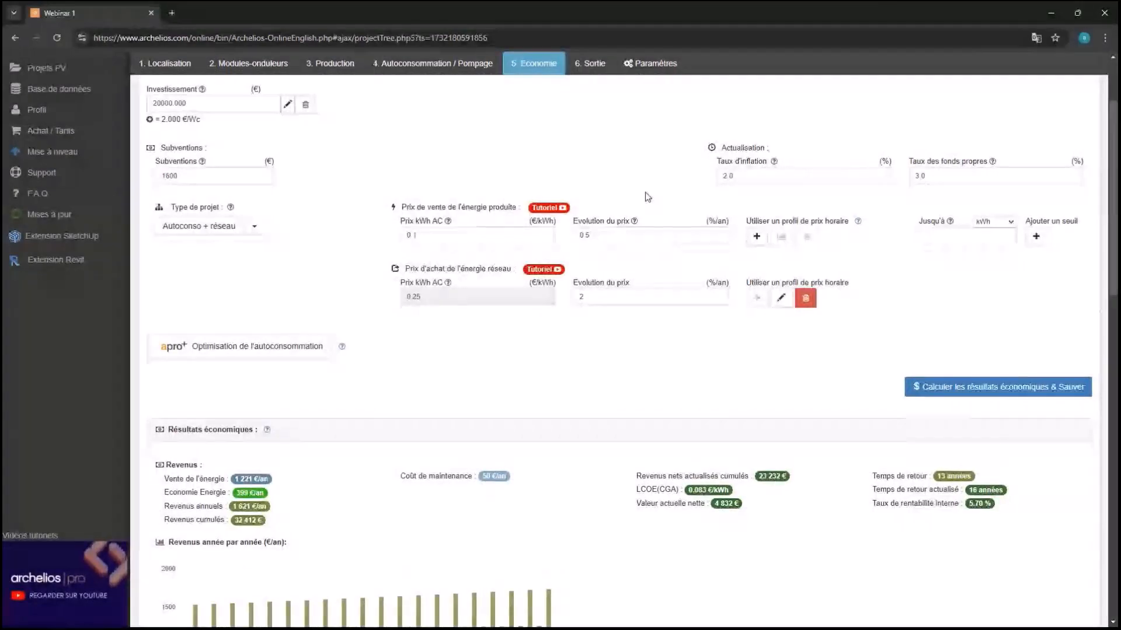
scroll(440, 355, "down", 2)
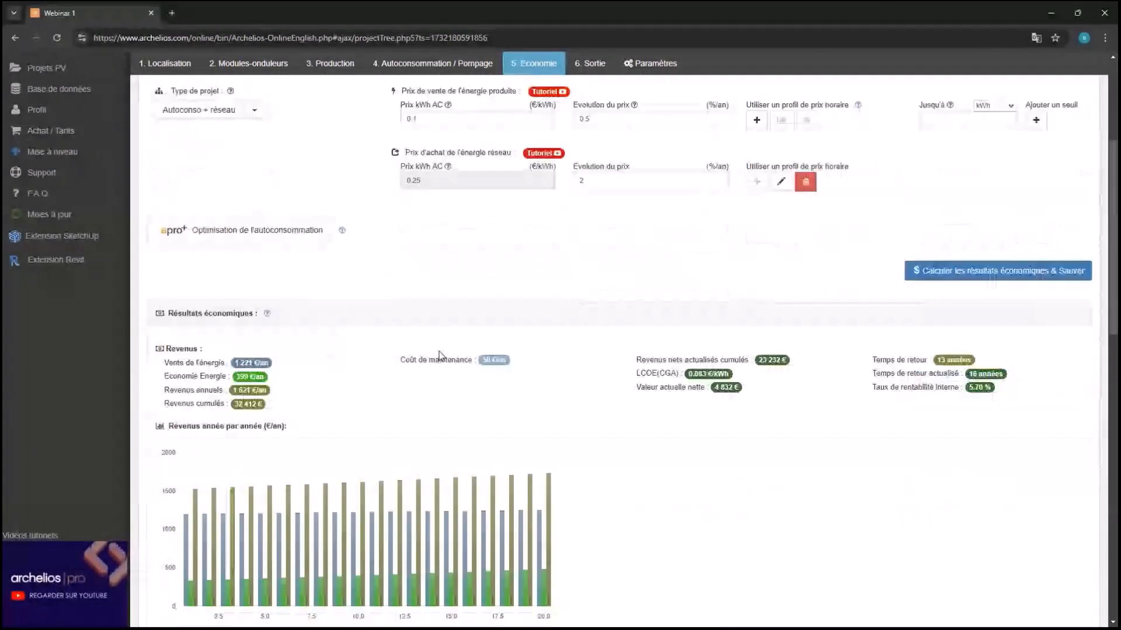
scroll(439, 353, "down", 5)
scroll(439, 354, "up", 9)
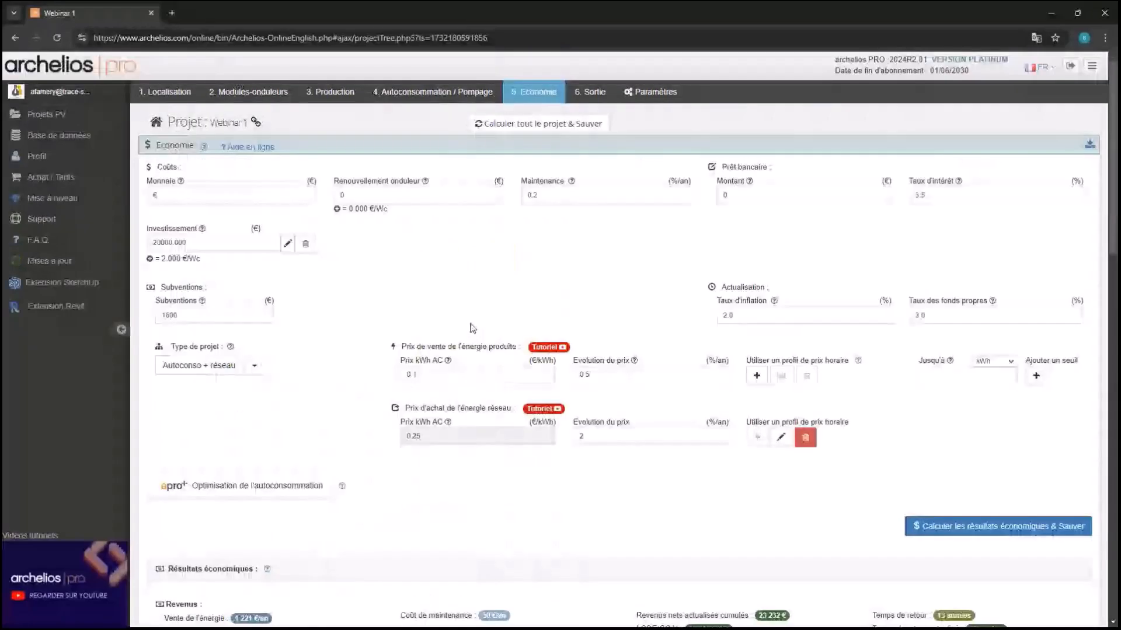
left_click(541, 124)
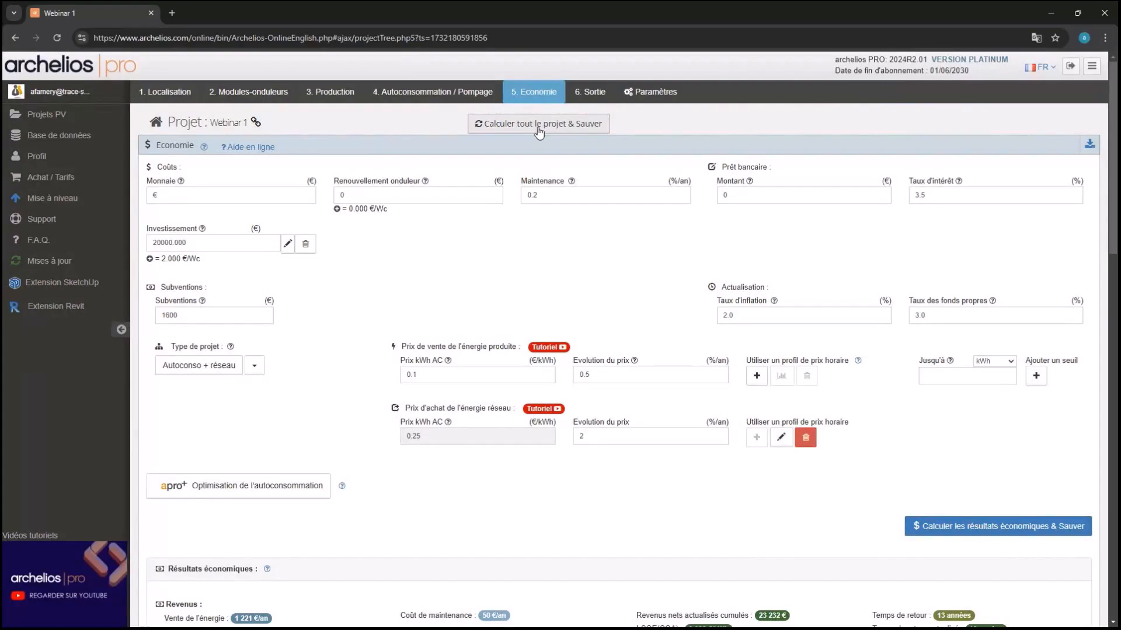
From the refreshed PV projects list, duplicate Webinar 1 as 'Webinar 1 - Copie'
left_click(99, 129)
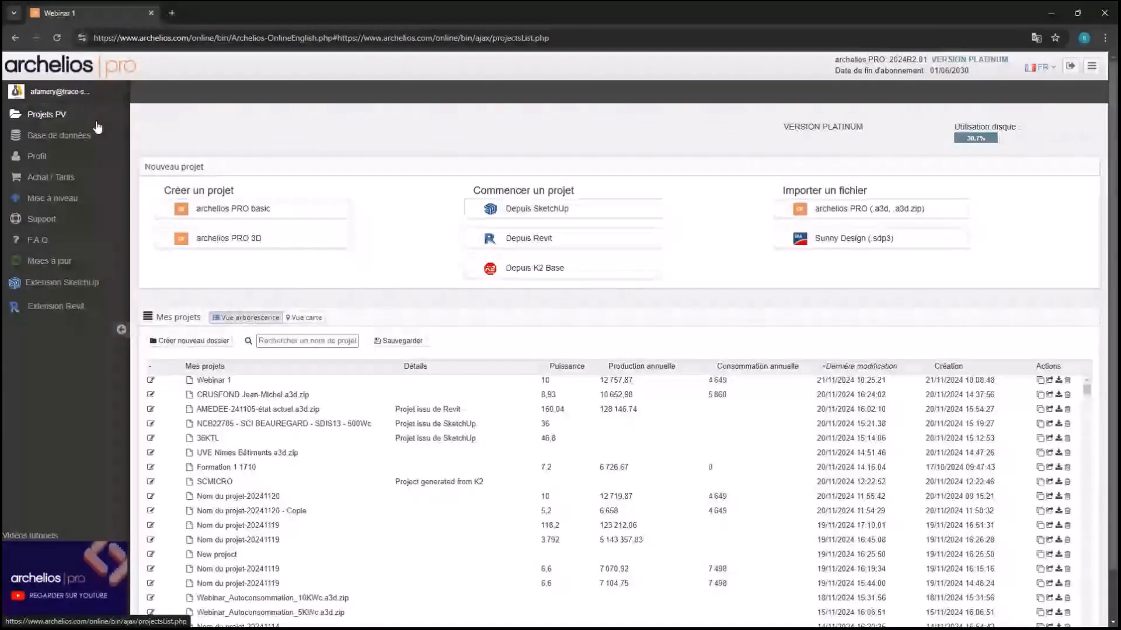
key("F5")
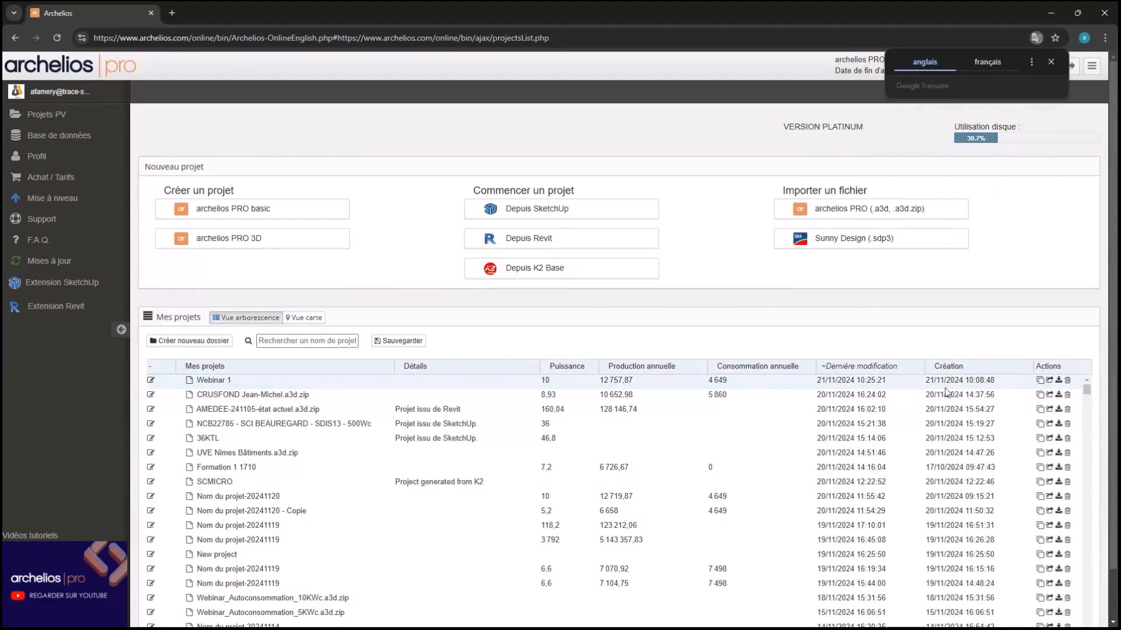
left_click(1040, 381)
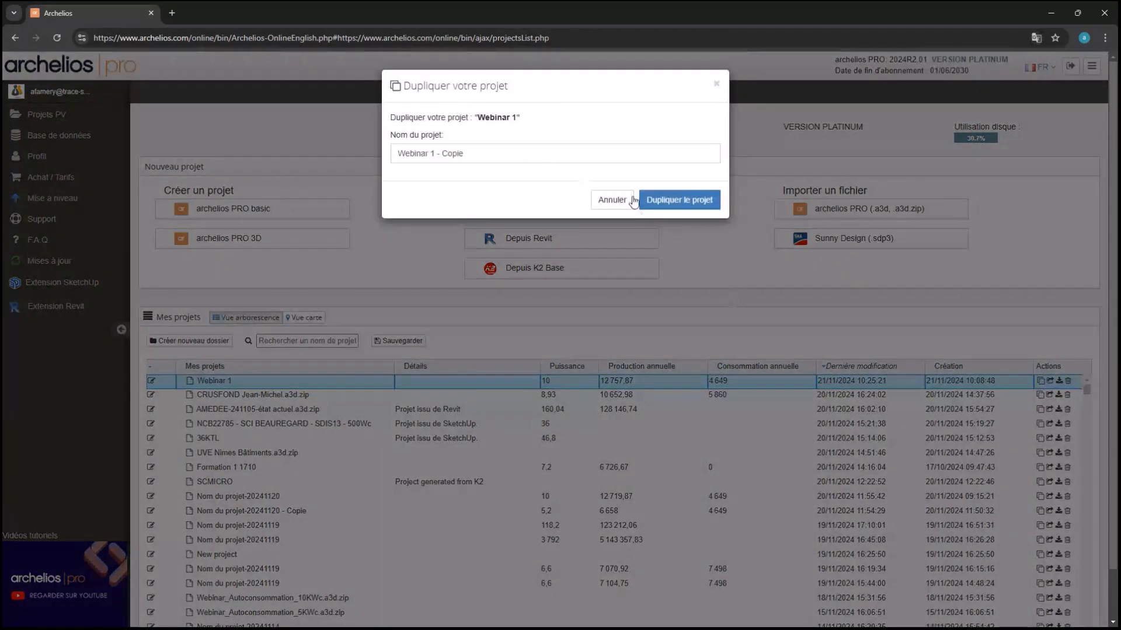
left_click(642, 199)
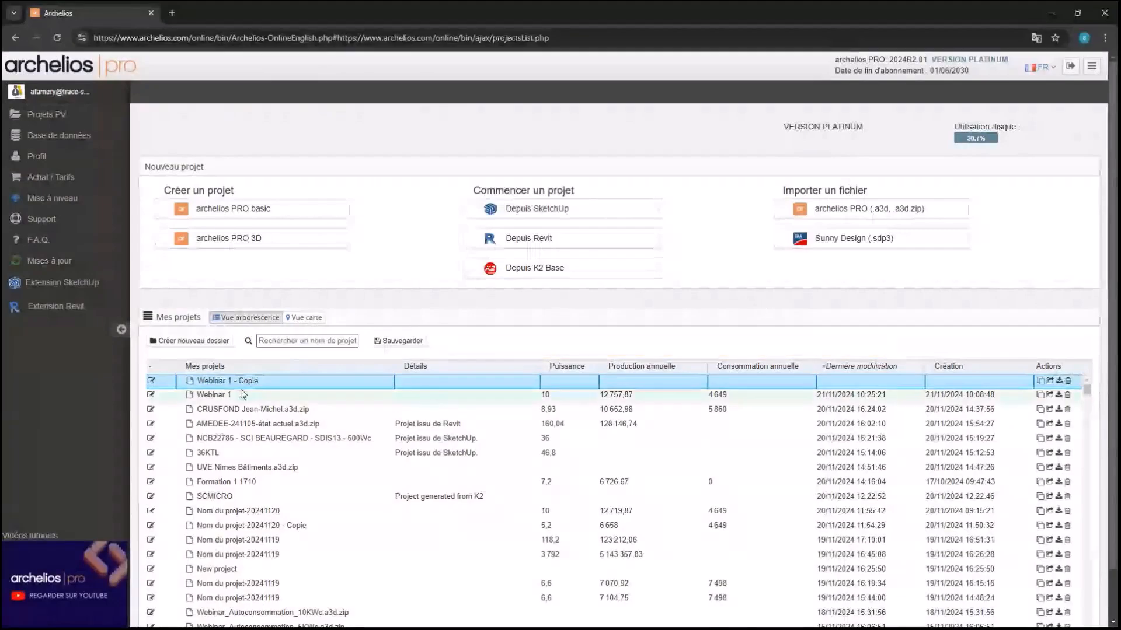
Open Webinar 1 - Copie and delete the meter with all its inverters
double_click(276, 385)
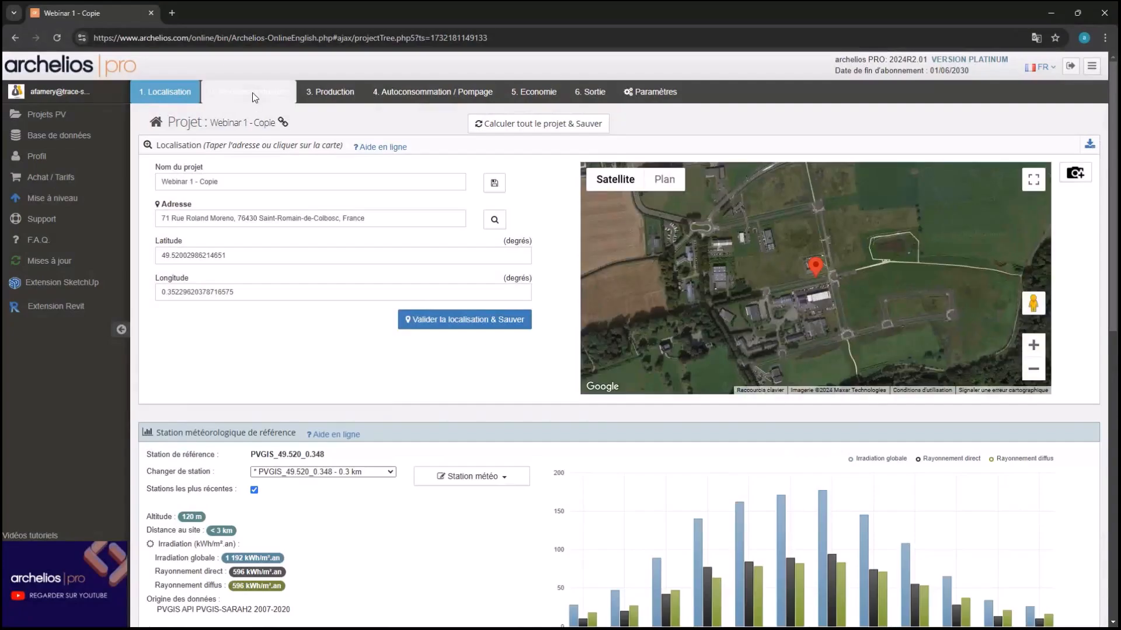
left_click(251, 94)
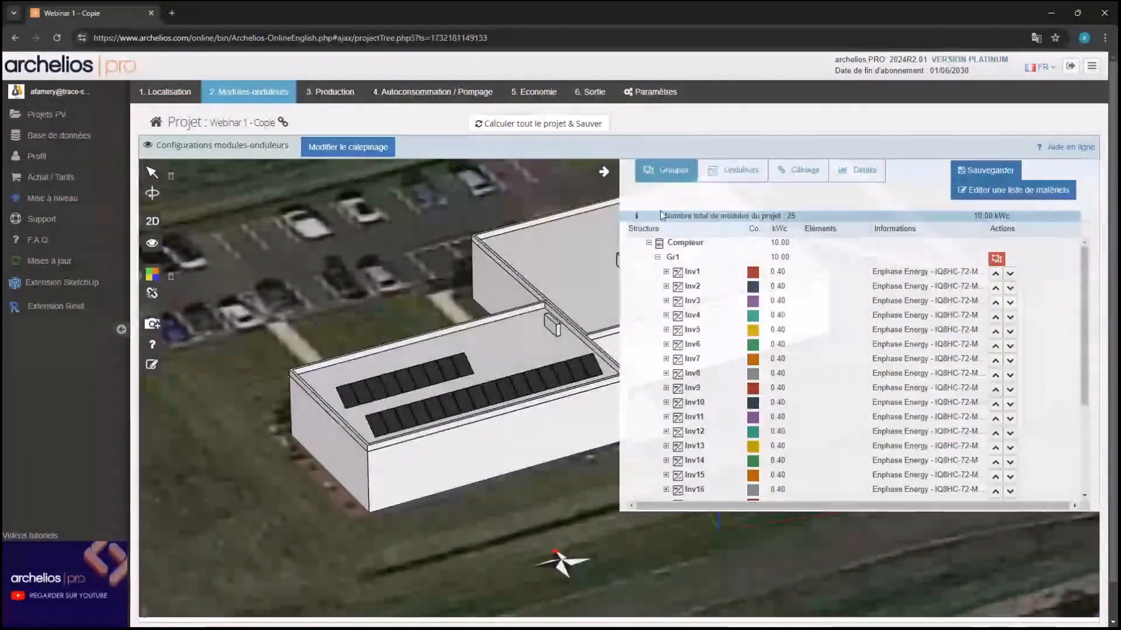
left_click(732, 170)
left_click(985, 249)
left_click(603, 110)
Limit the roof zone's module field layout to a 5 200 W maximum power
left_click(348, 146)
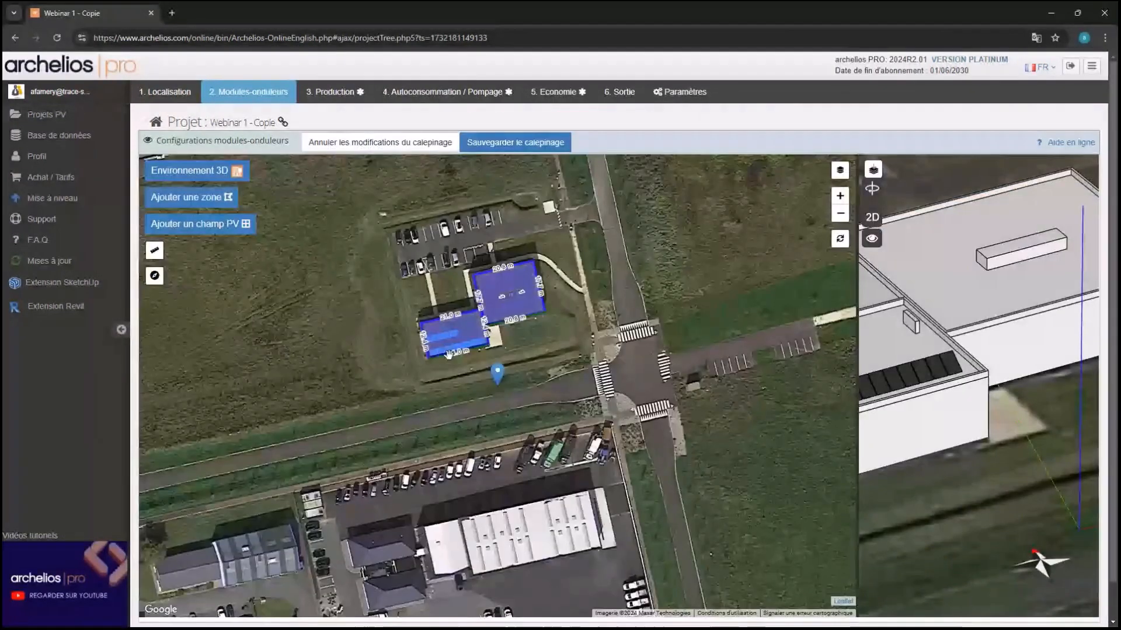
left_click(433, 355)
scroll(433, 355, "up", 1)
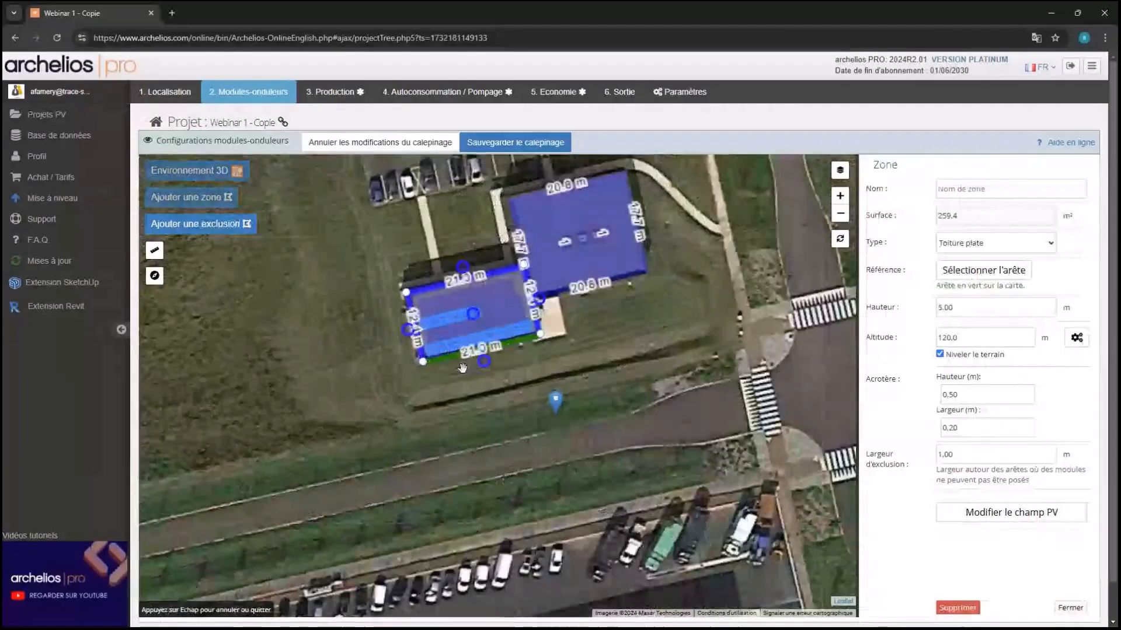
left_click(1024, 512)
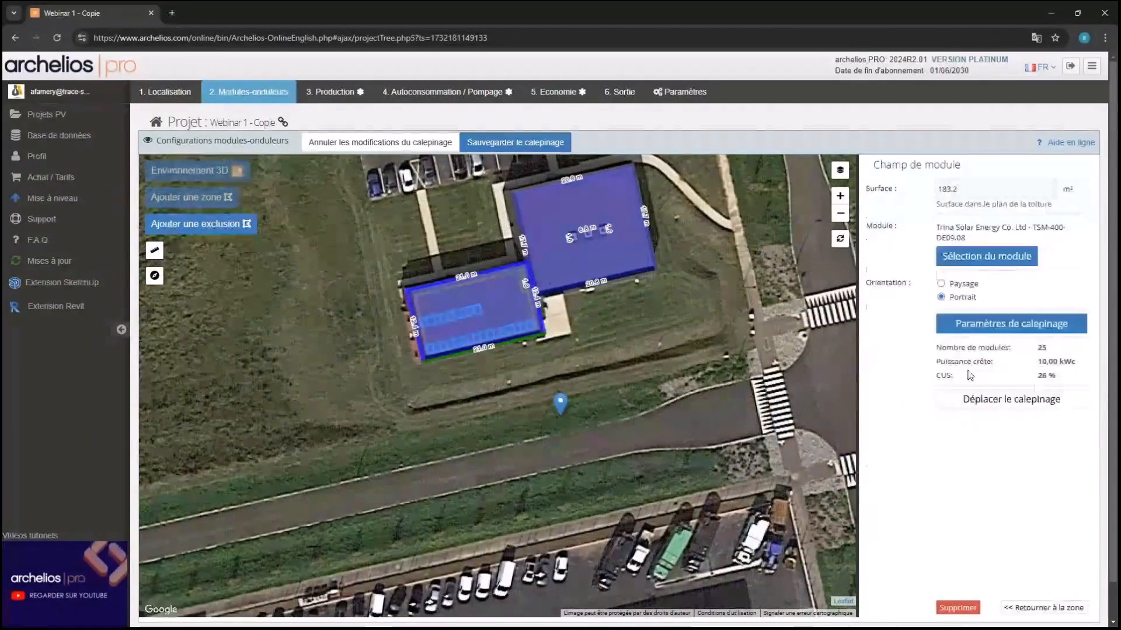
left_click(987, 328)
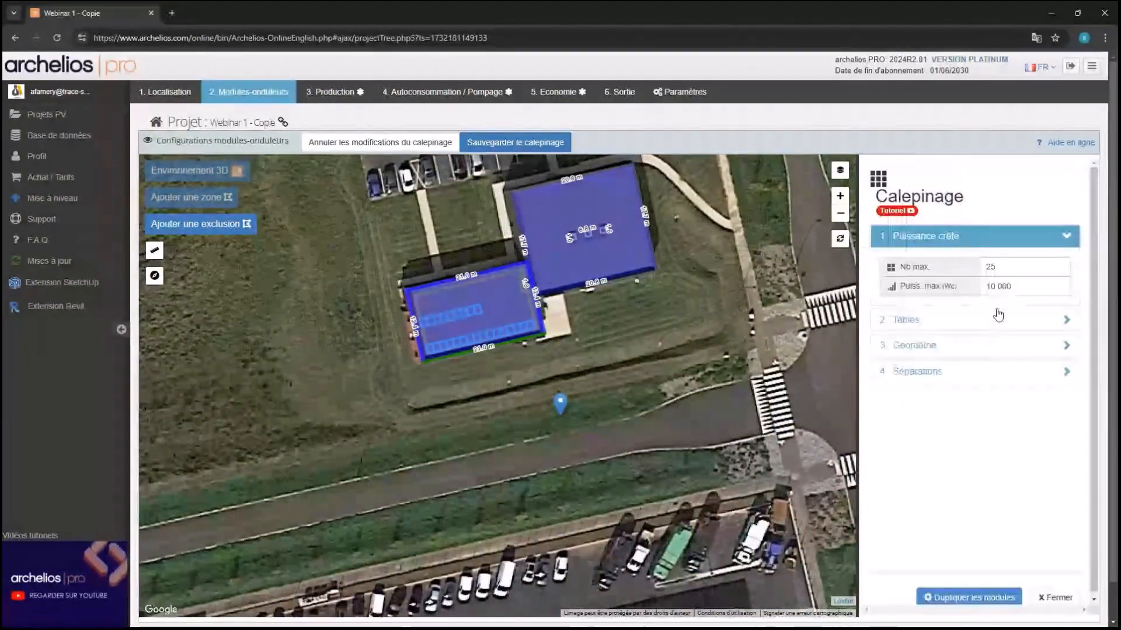
double_click(1024, 282)
type("5 200")
left_click(970, 468)
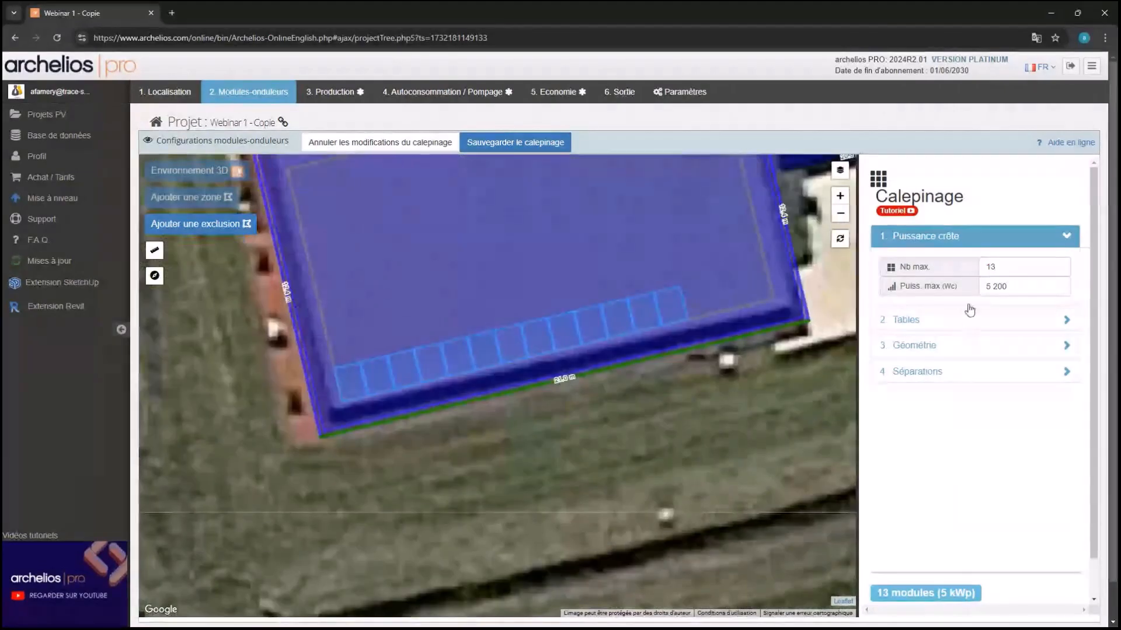
Save the 13-module layout and add Enphase Energy inverters to the module group
left_click(515, 143)
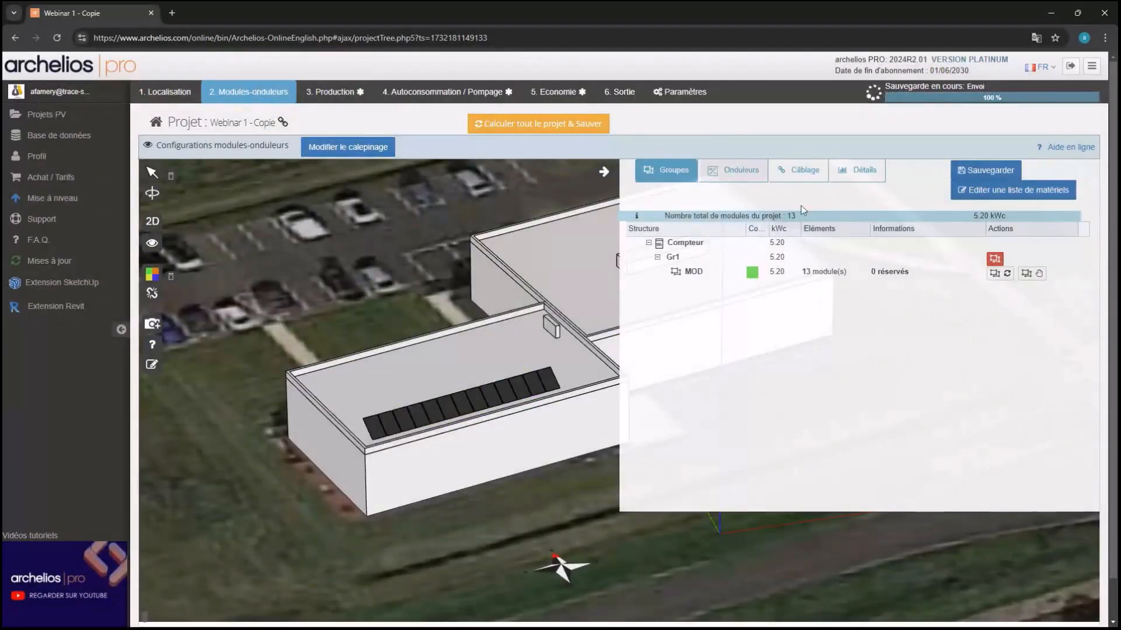
left_click(733, 170)
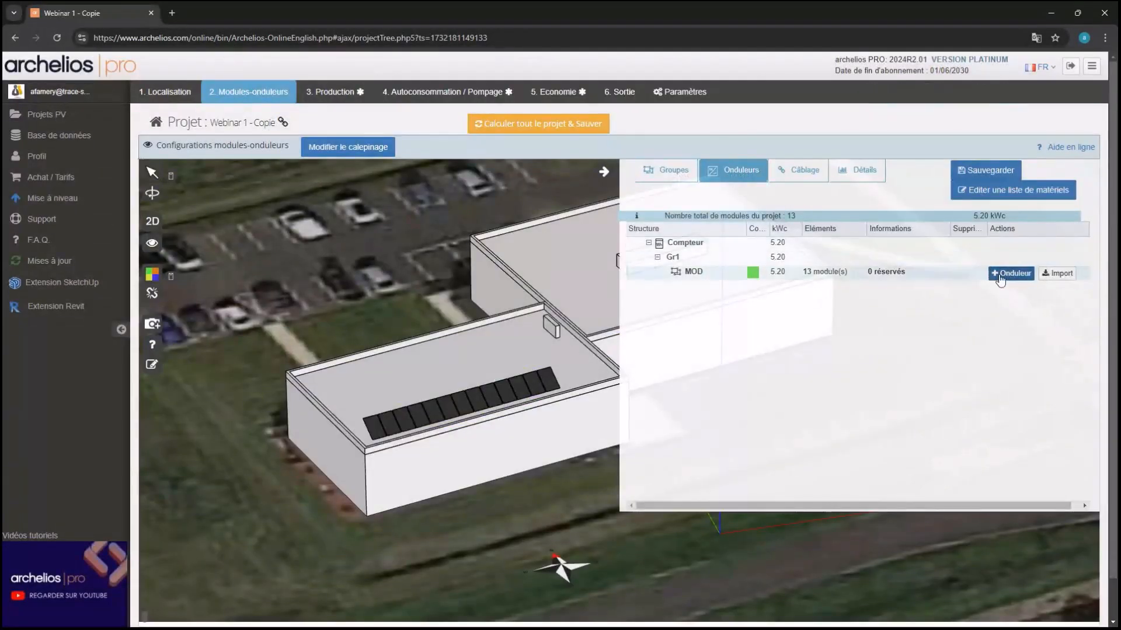
left_click(1013, 279)
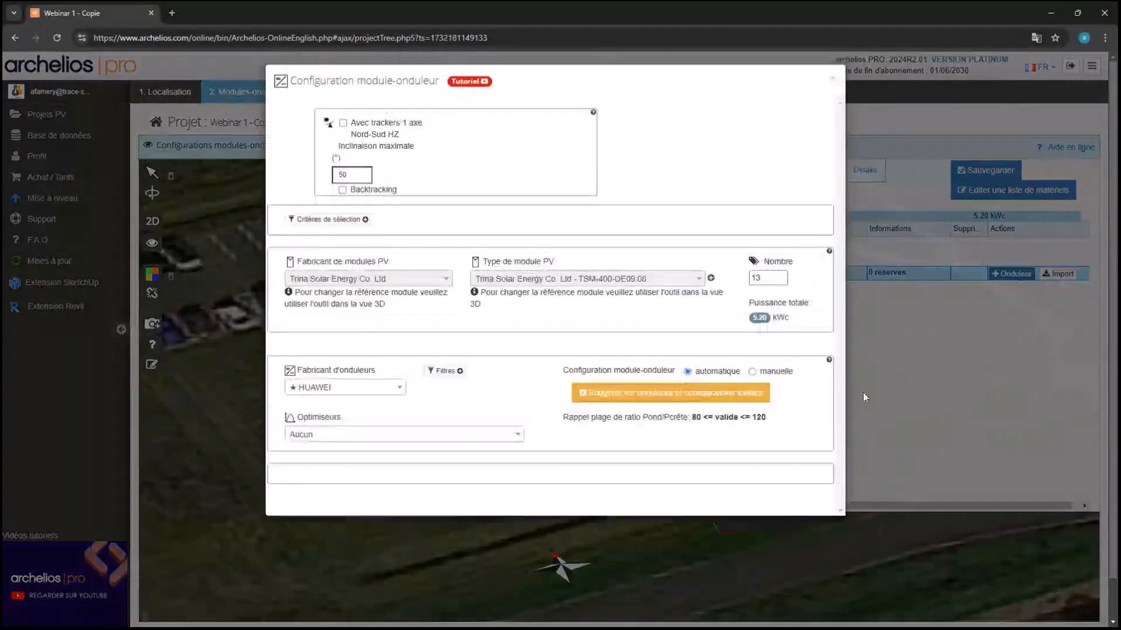
left_click(380, 392)
type("enph")
left_click(368, 436)
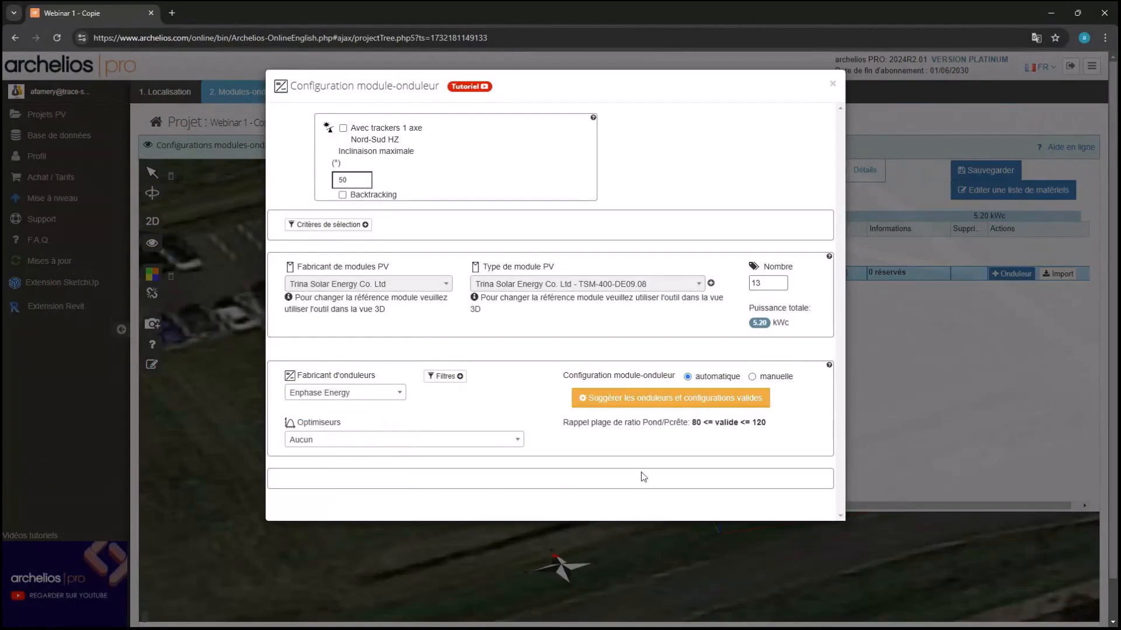
Accept the suggested one-per-module Enphase microinverter configuration and view the resulting wiring
left_click(677, 402)
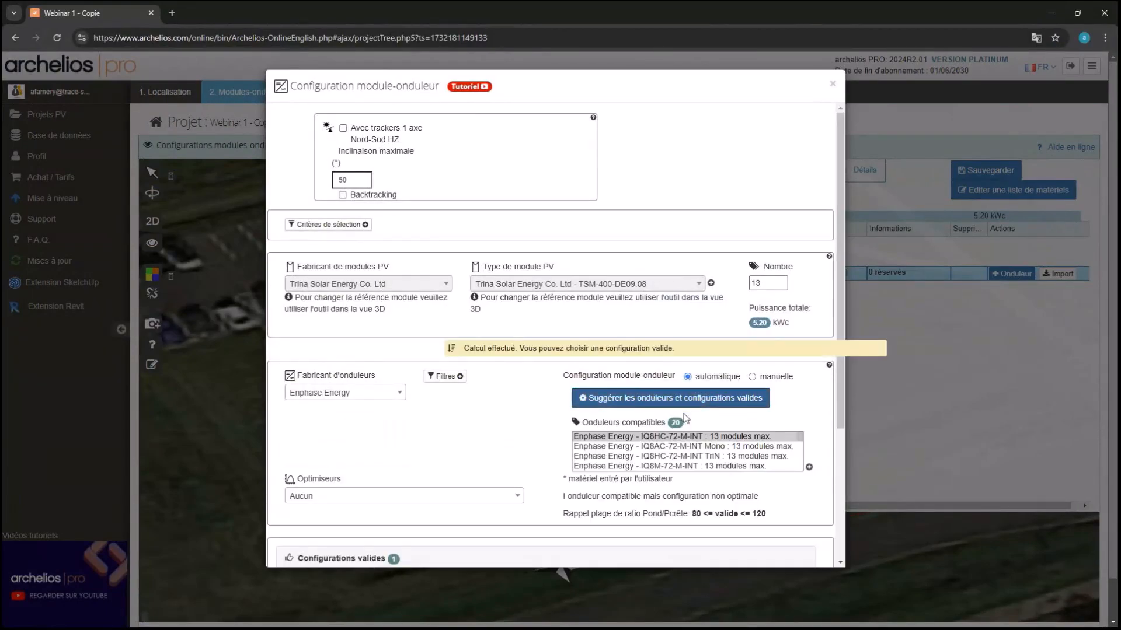
scroll(511, 416, "down", 3)
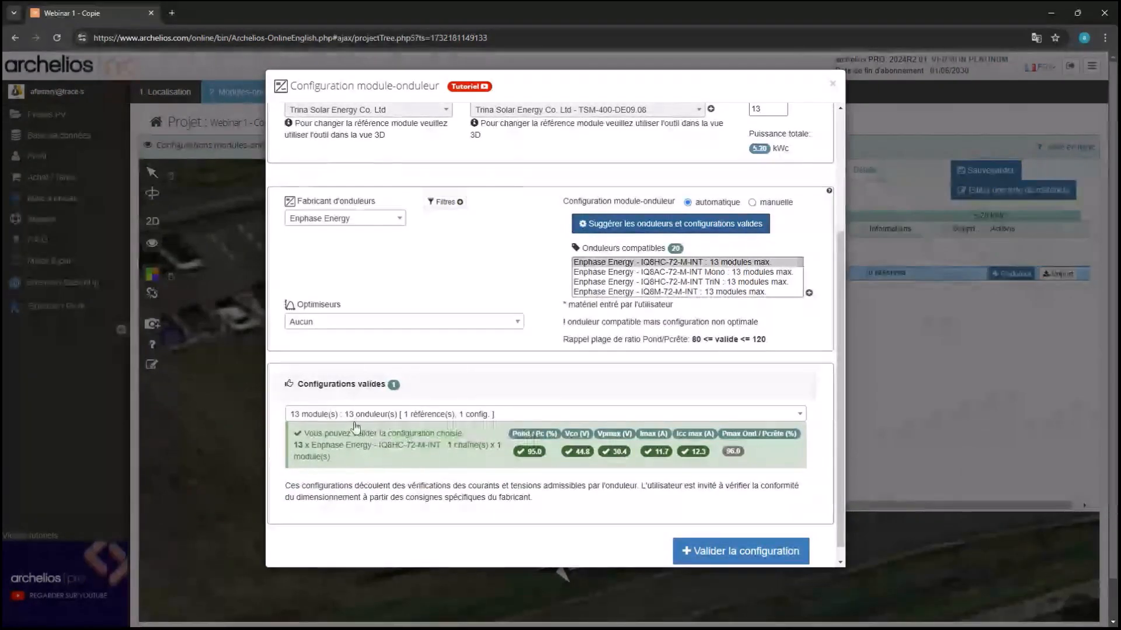
left_click(759, 551)
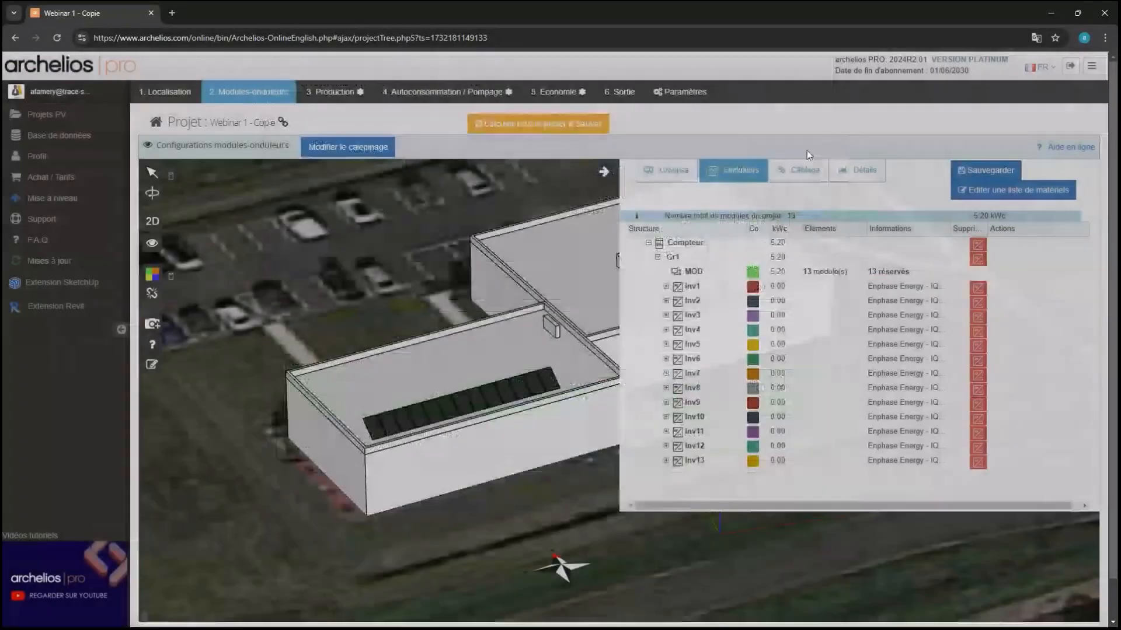
left_click(798, 170)
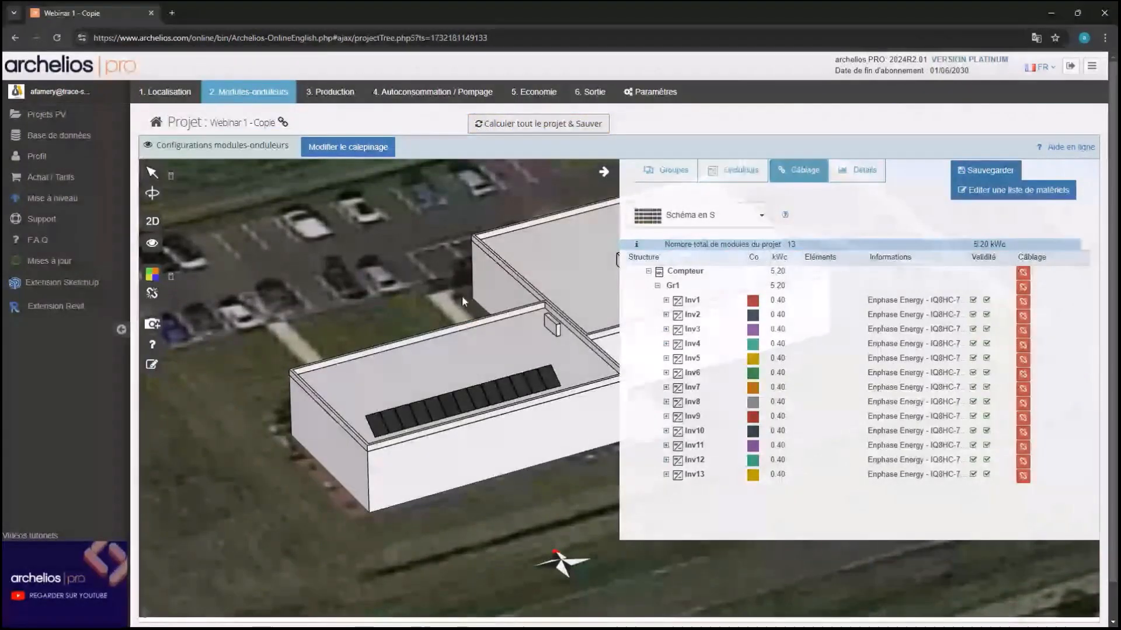
In the Economie step, set the investment cost to 2 €/Wc
left_click(534, 92)
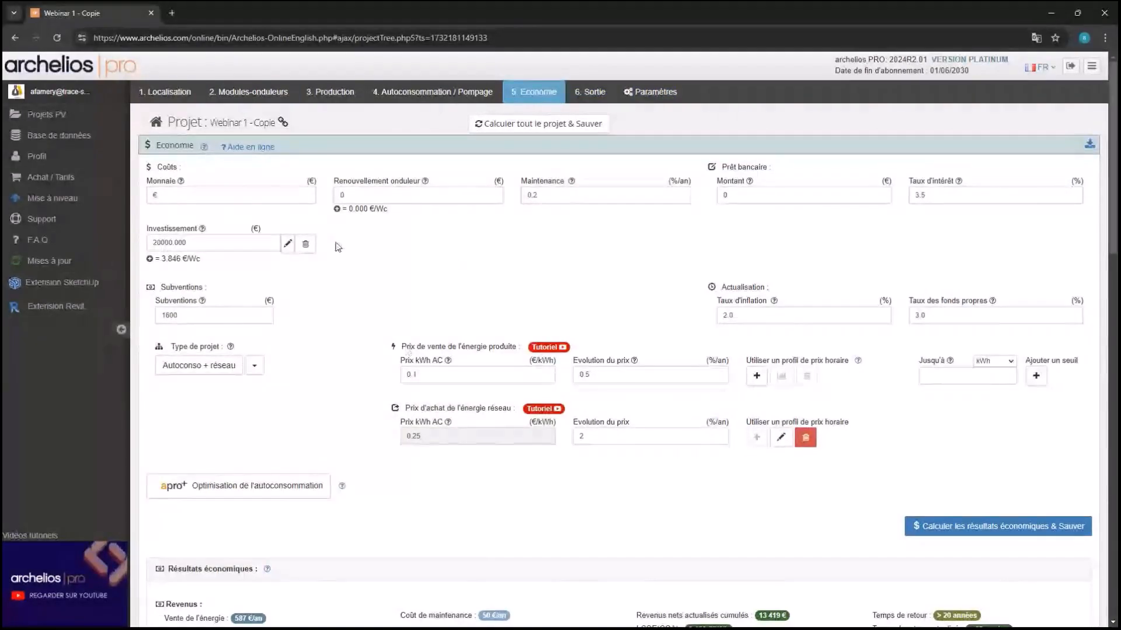
left_click(150, 259)
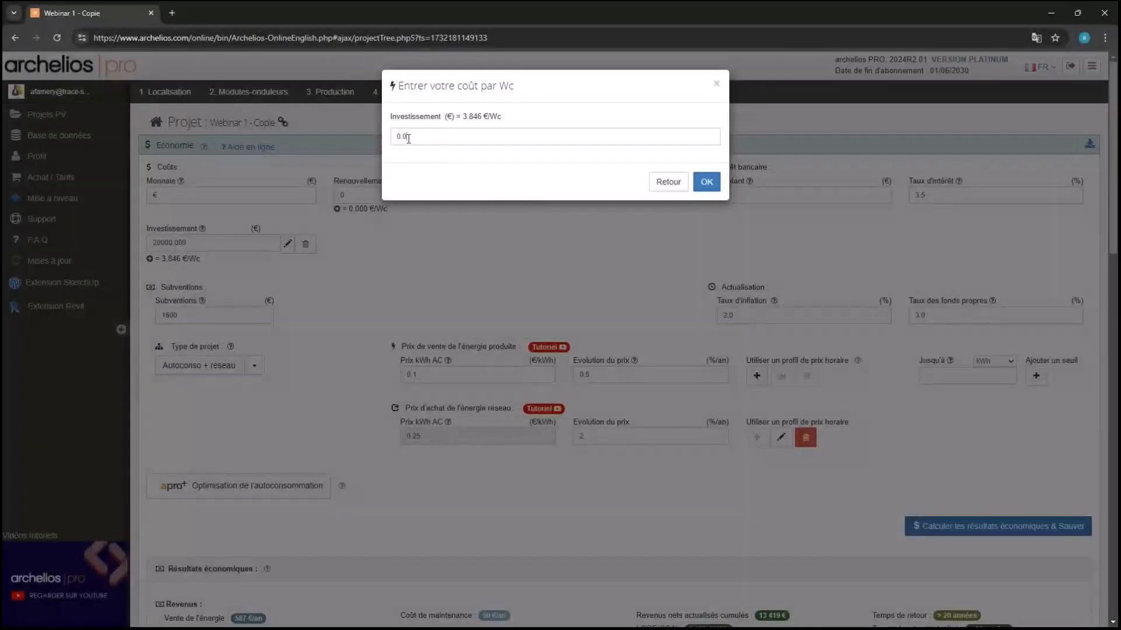
type("2")
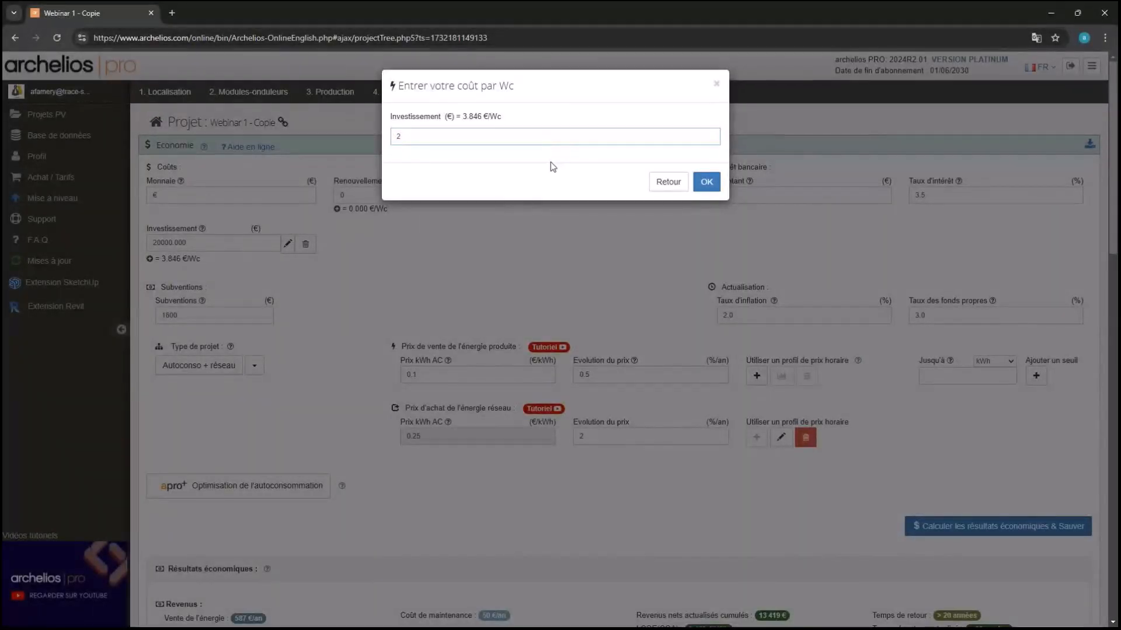
left_click(705, 182)
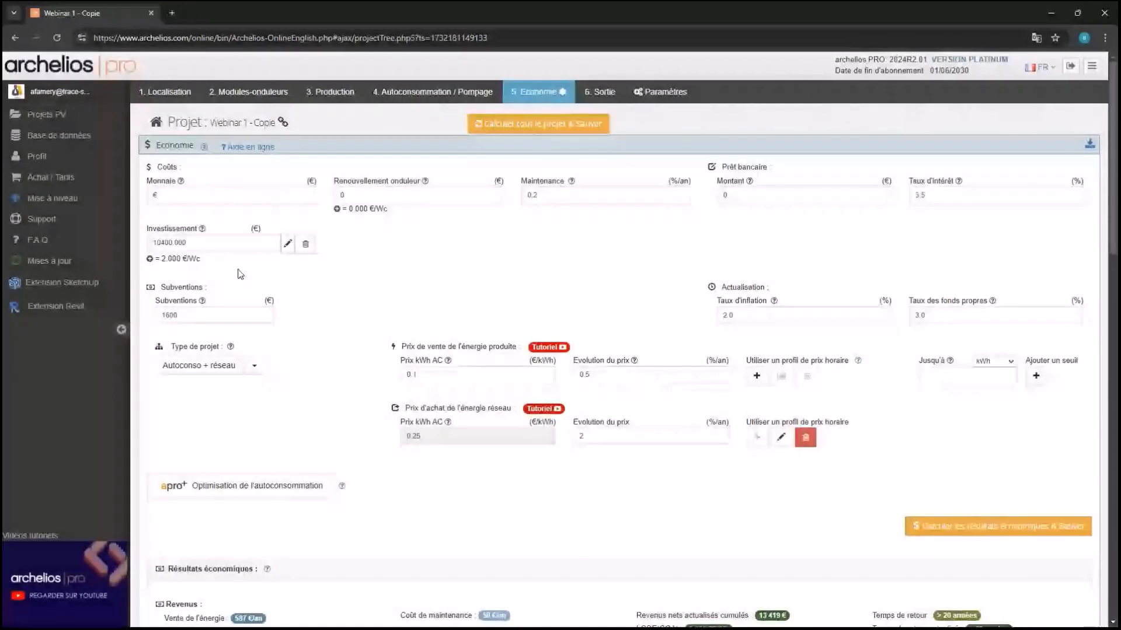
Replace the subsidy with 832 € and recalculate and save the economic results
left_click(187, 314)
key("BackSpace")
key("BackSpace")
key("BackSpace")
key("BackSpace")
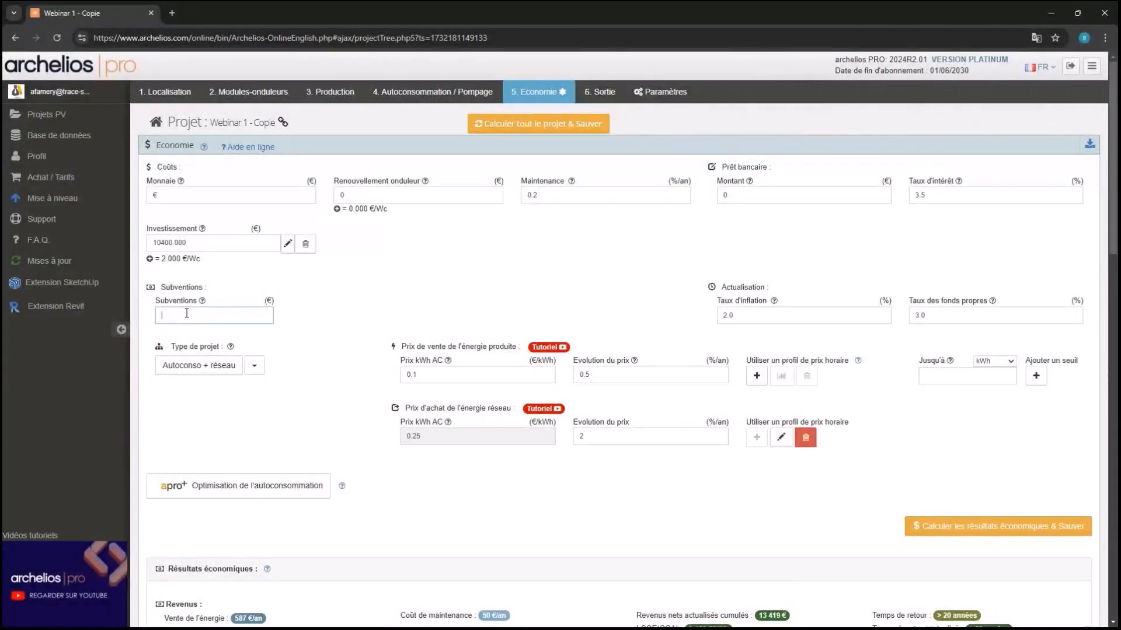
type("832")
left_click(317, 310)
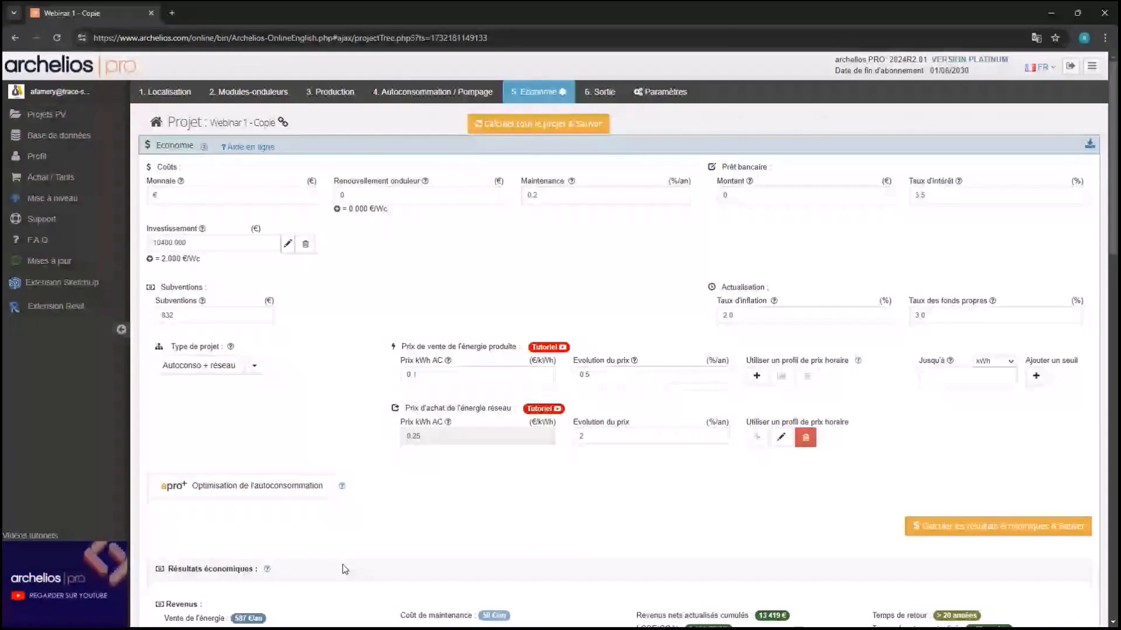
left_click(1013, 528)
scroll(556, 373, "down", 2)
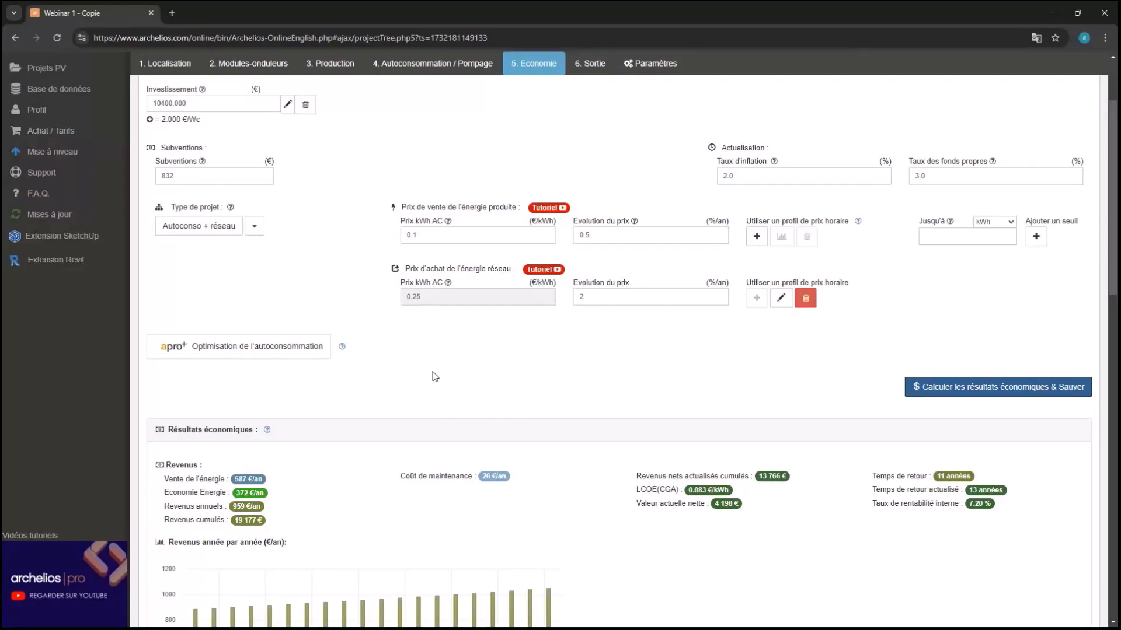
On the Sortie page, save the report settings and generate the 16-page PDF report
left_click(574, 66)
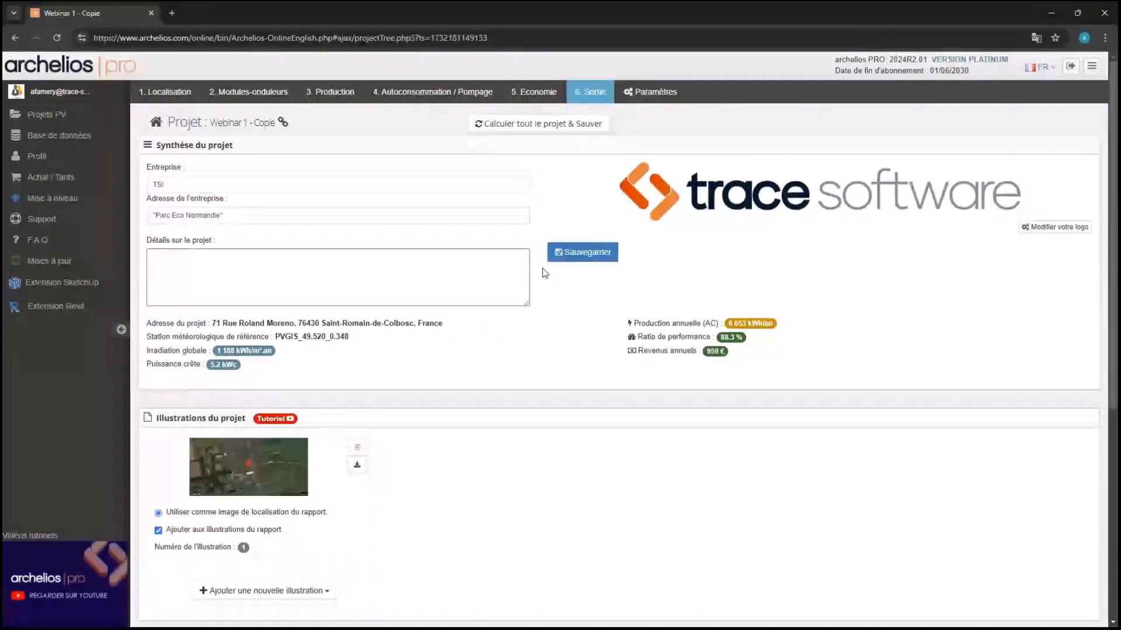
scroll(544, 273, "down", 3)
scroll(545, 273, "down", 2)
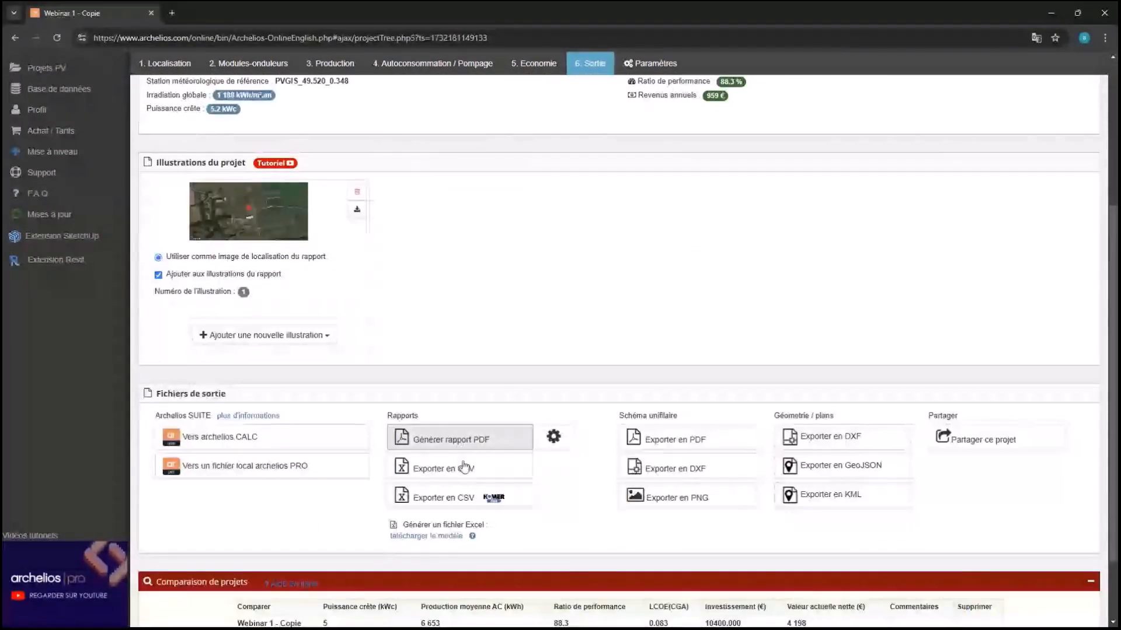
left_click(555, 438)
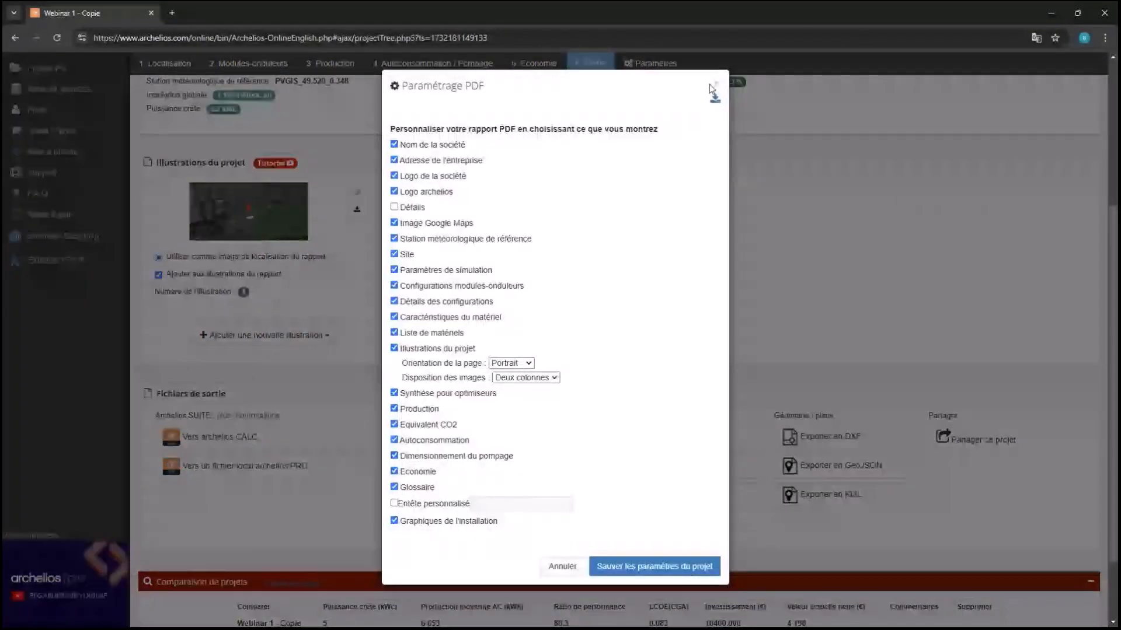
left_click(716, 82)
left_click(455, 437)
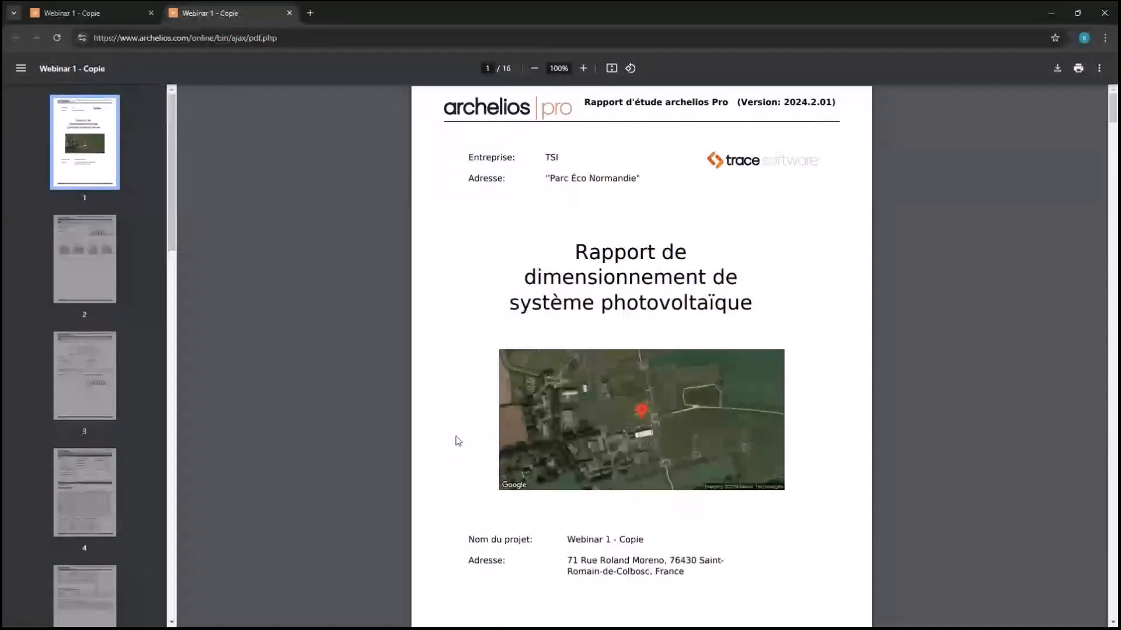
scroll(458, 441, "down", 18)
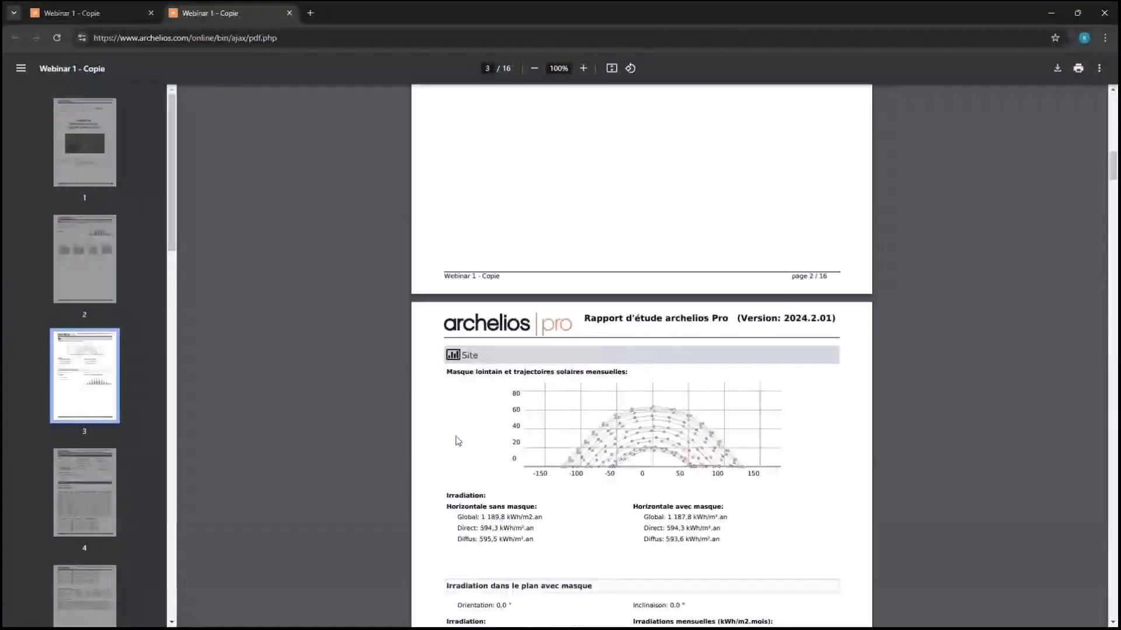
Scroll through the PDF's cash-flow and detailed results pages to the glossary on page 16
scroll(458, 440, "down", 10)
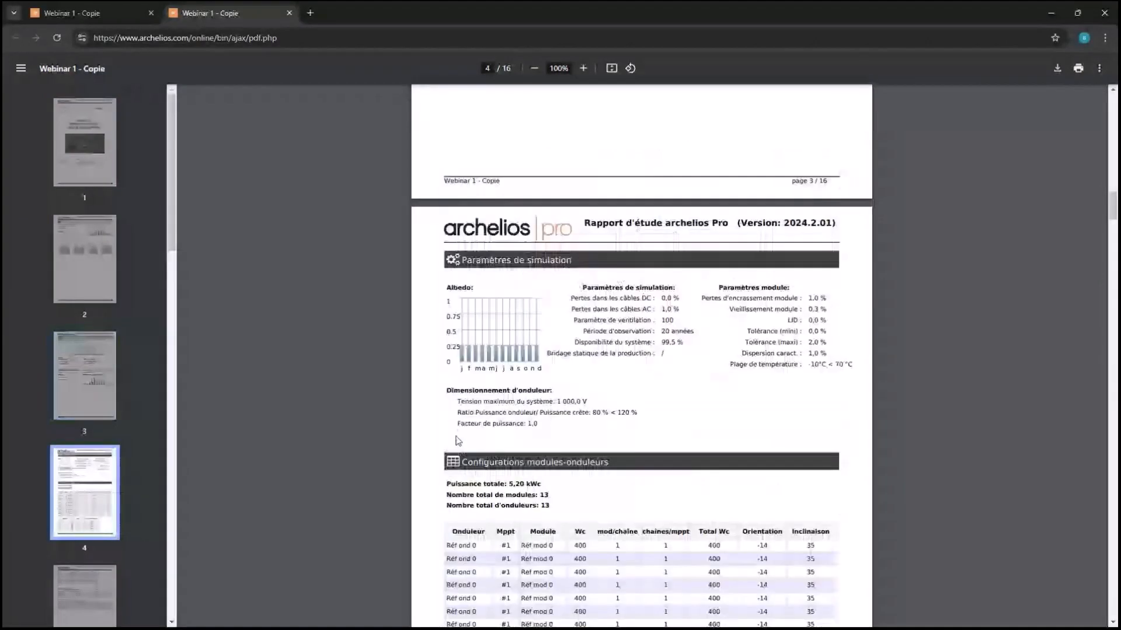
scroll(459, 441, "down", 10)
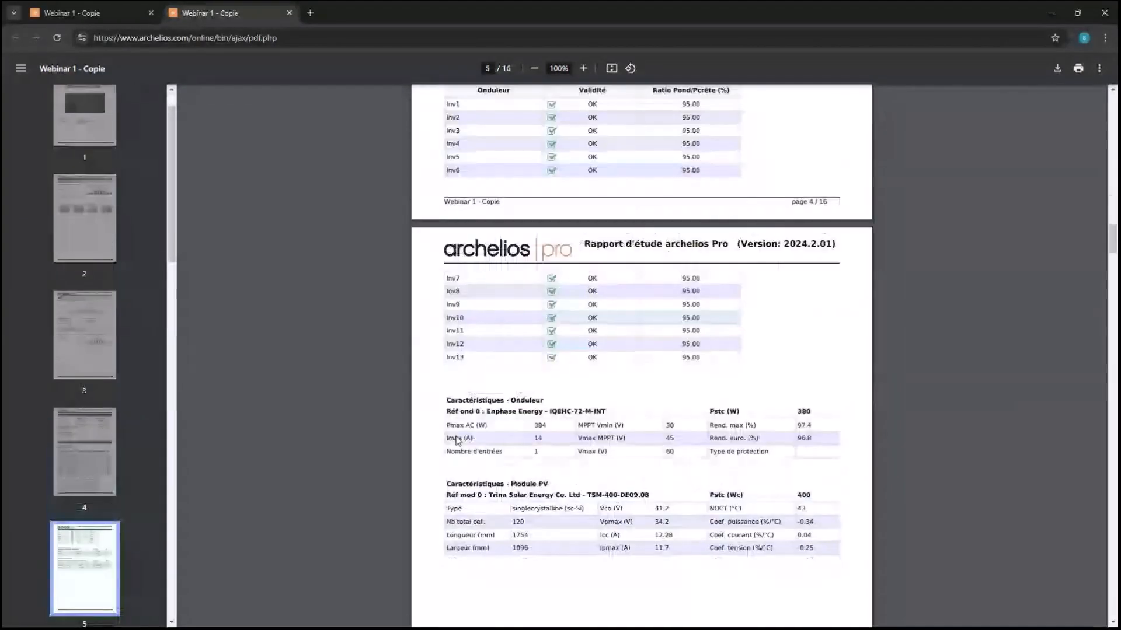
scroll(457, 440, "down", 15)
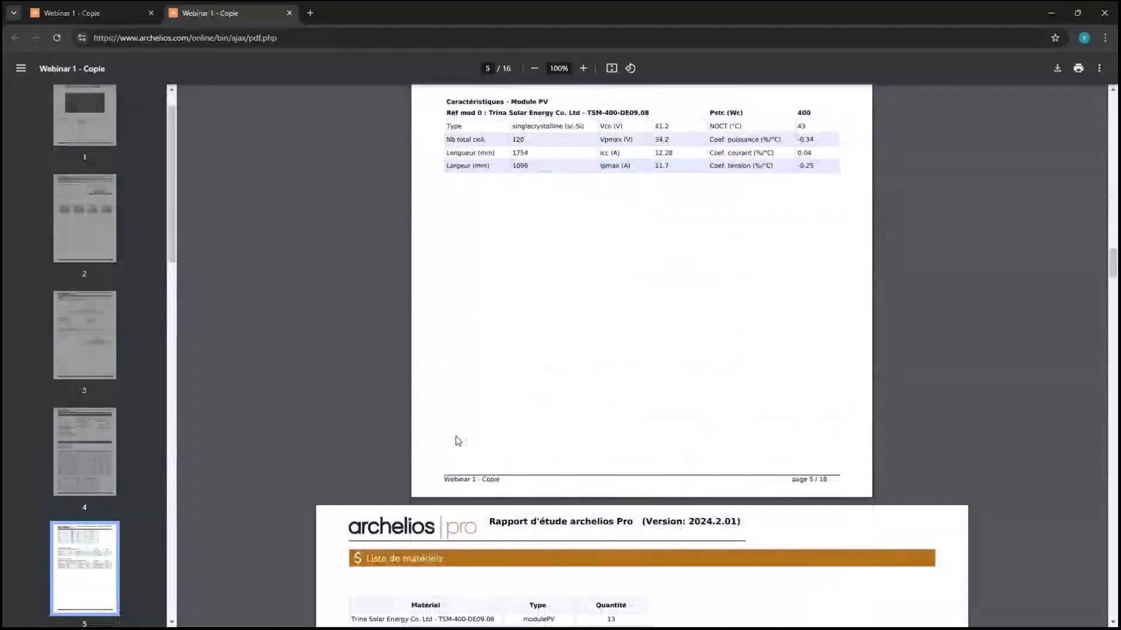
scroll(457, 441, "down", 9)
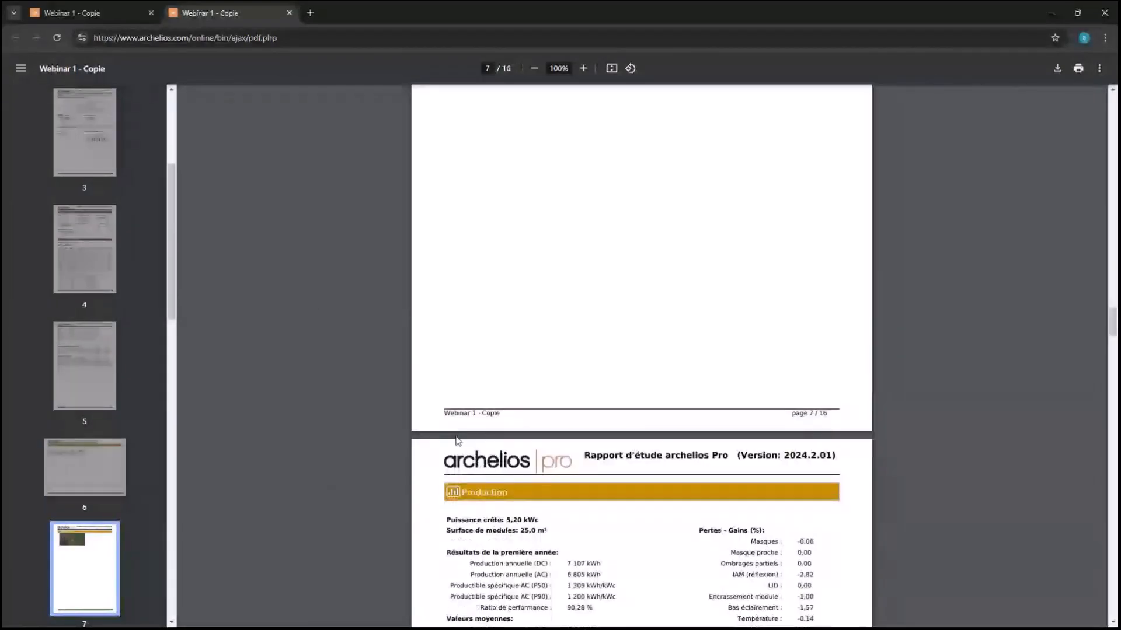
scroll(458, 440, "down", 15)
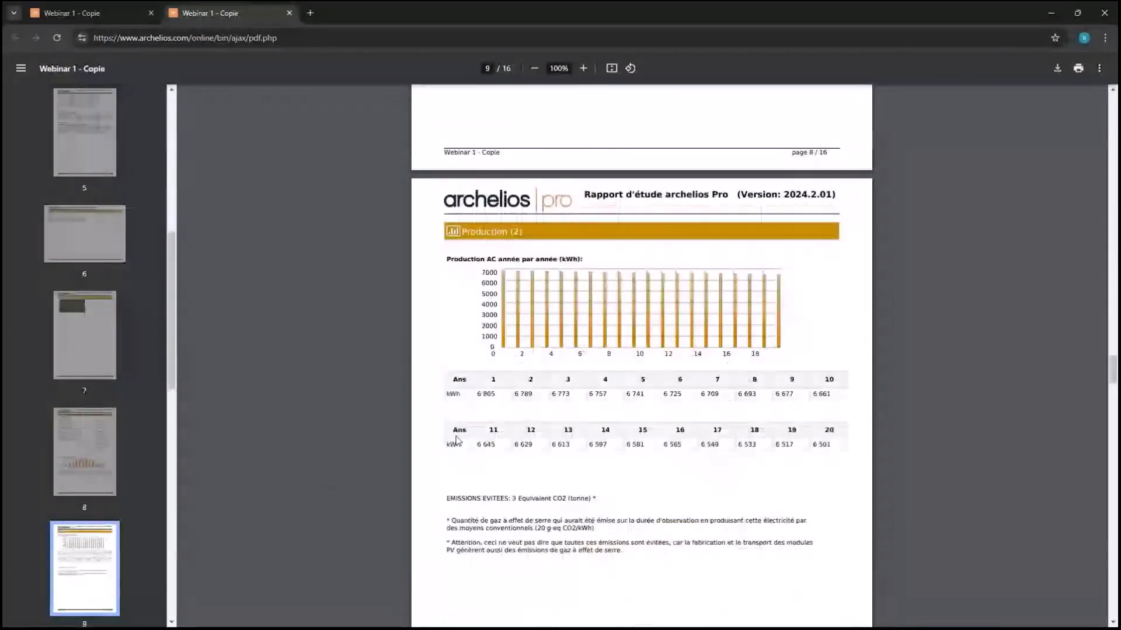
scroll(456, 440, "down", 15)
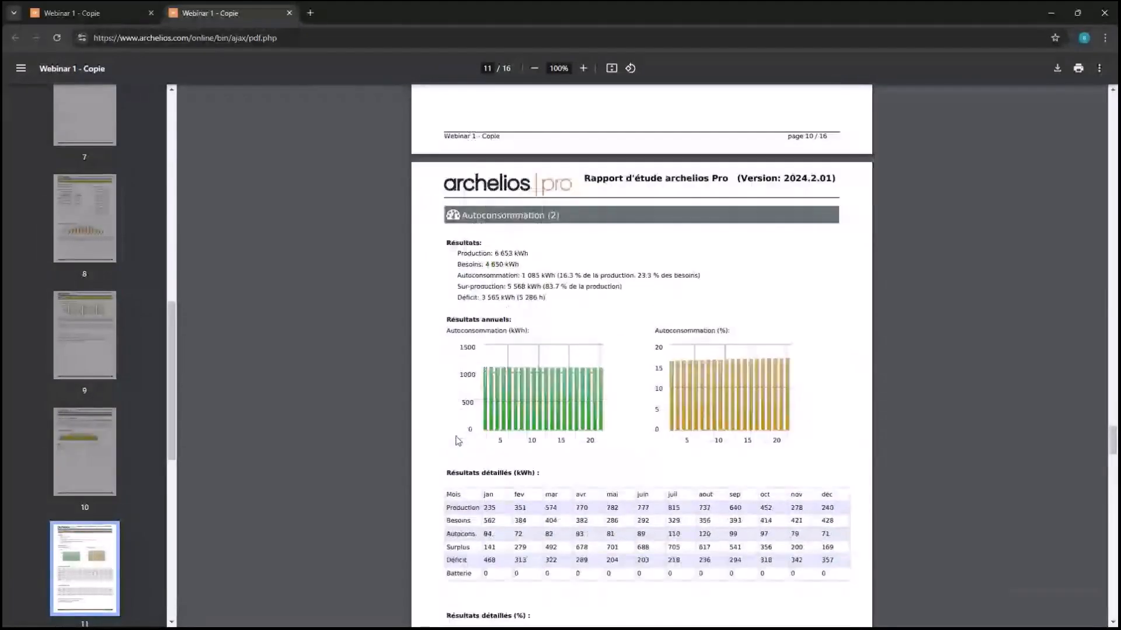
scroll(458, 441, "down", 10)
scroll(458, 441, "down", 3)
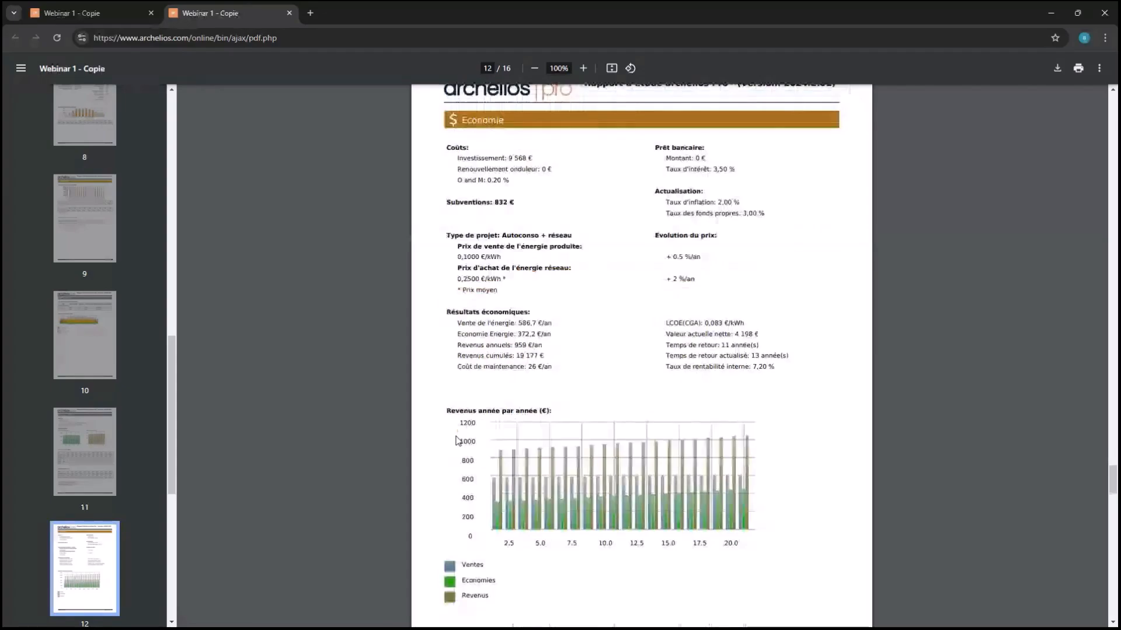
scroll(458, 440, "down", 9)
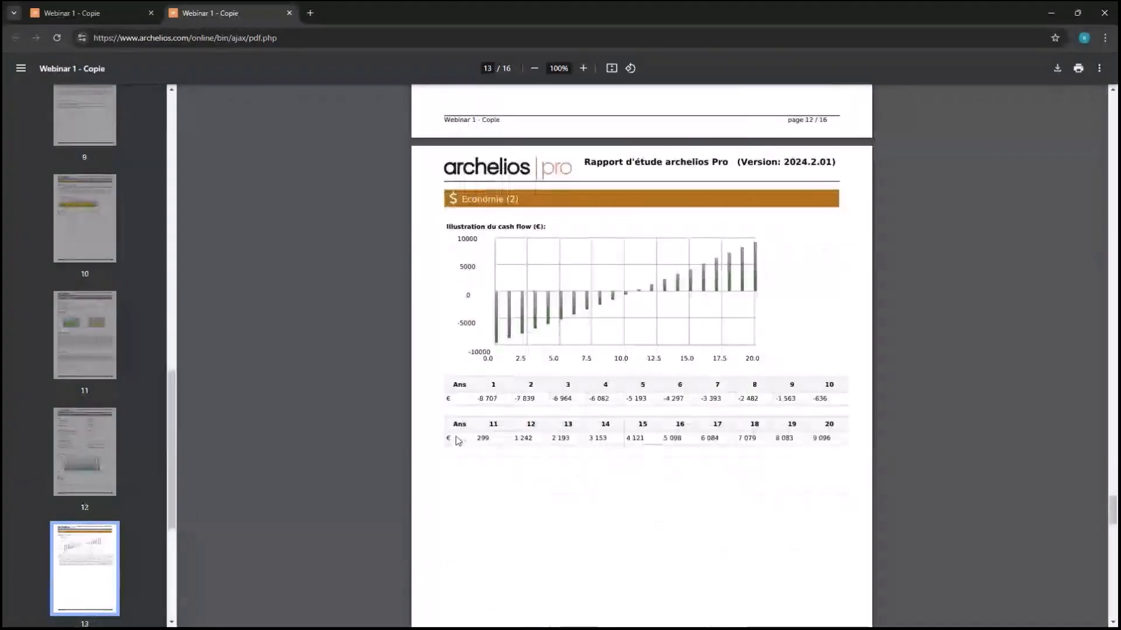
scroll(458, 441, "down", 2)
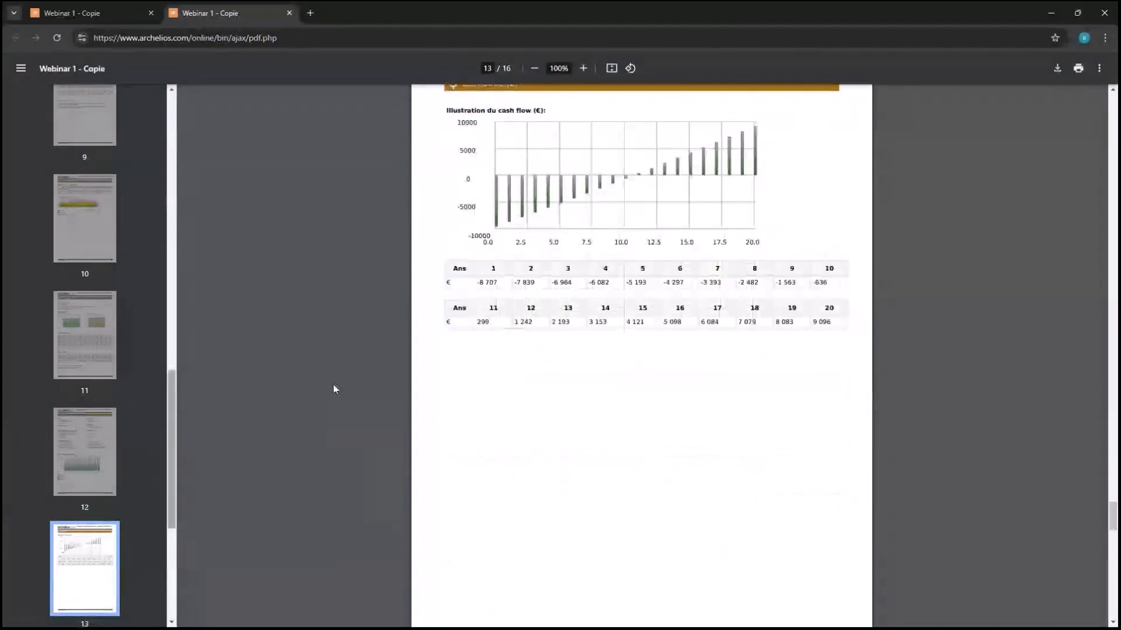
scroll(635, 415, "down", 2)
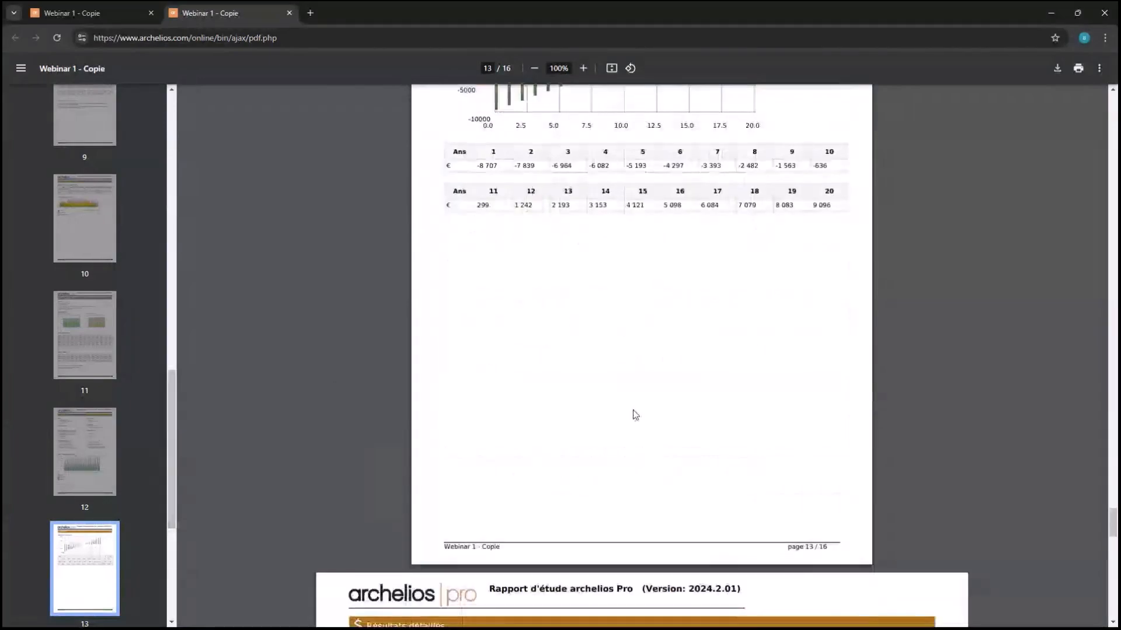
scroll(635, 415, "down", 4)
scroll(635, 415, "down", 4)
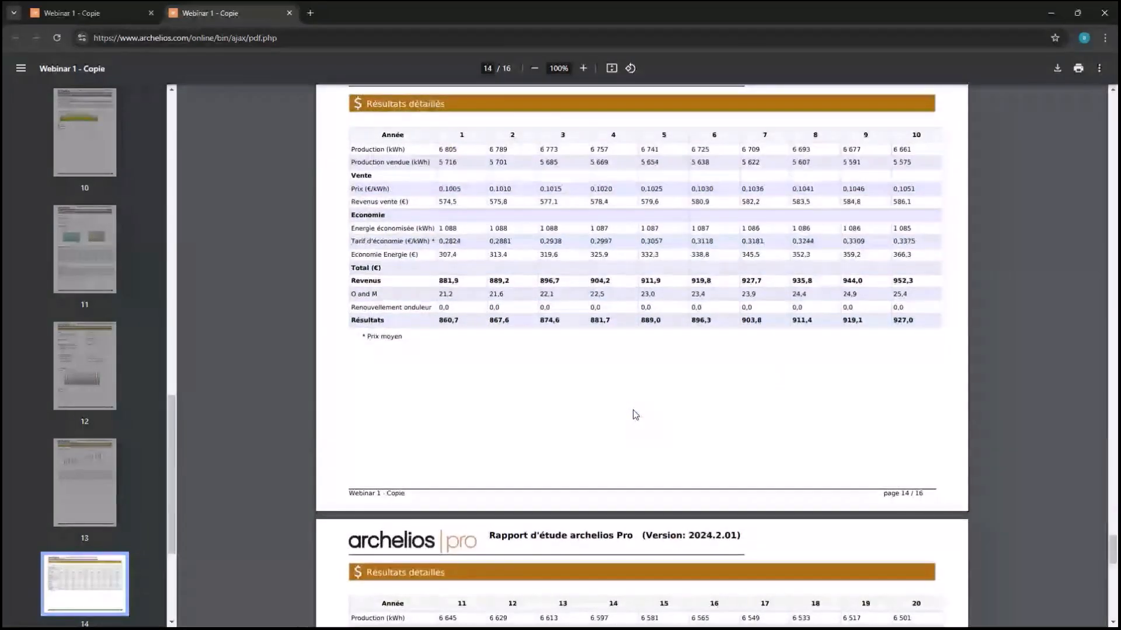
scroll(635, 415, "up", 4)
scroll(635, 415, "up", 10)
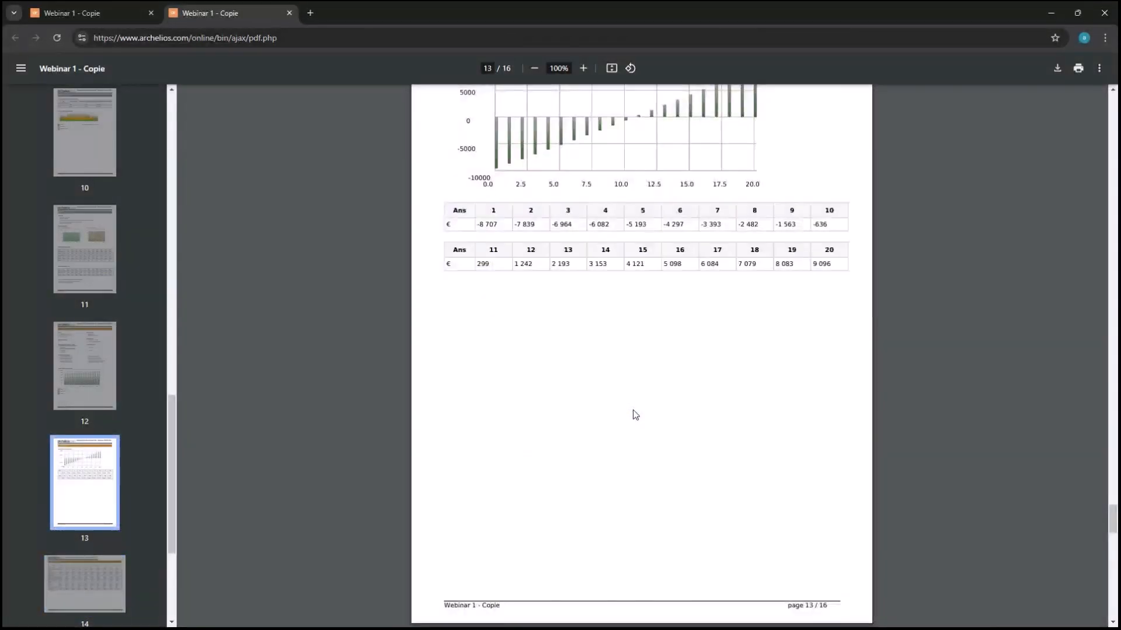
scroll(635, 415, "up", 2)
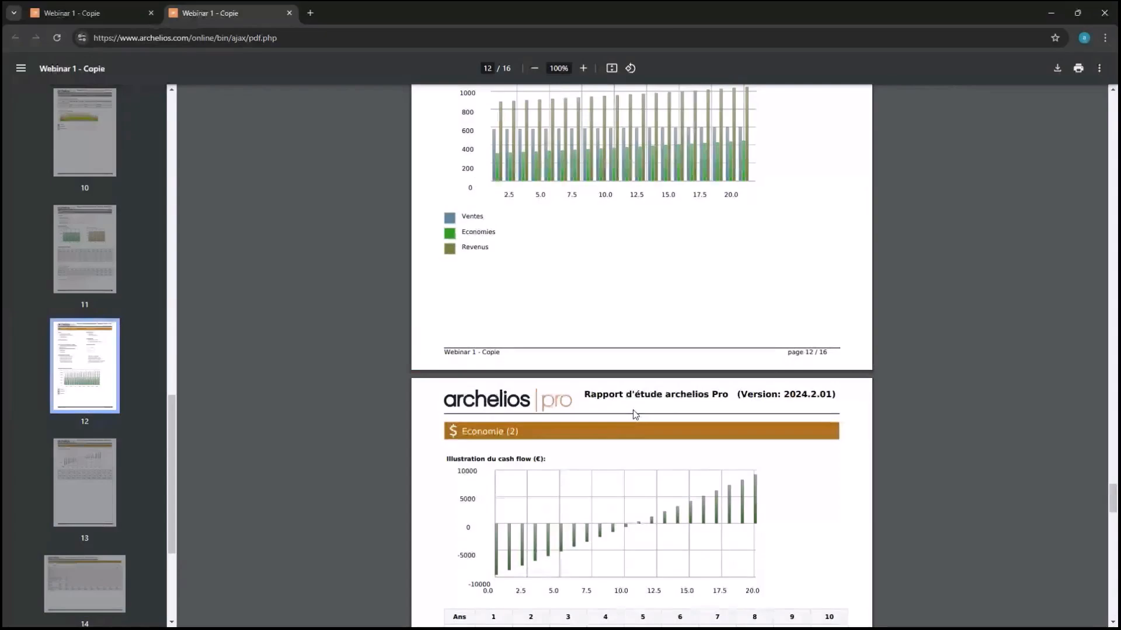
scroll(635, 415, "down", 10)
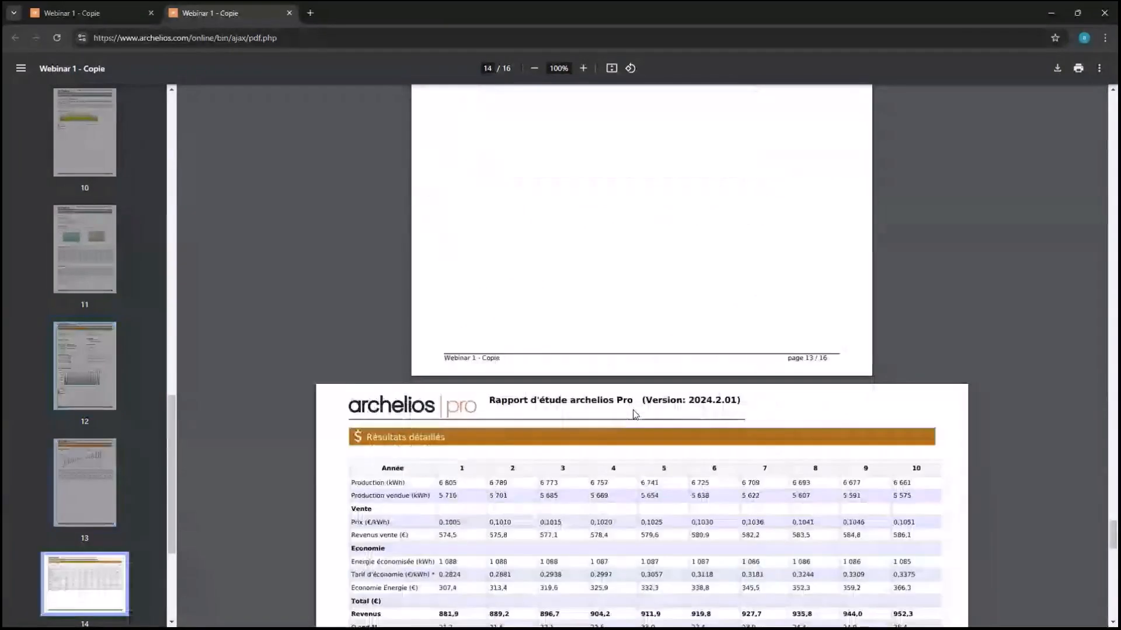
scroll(635, 415, "down", 13)
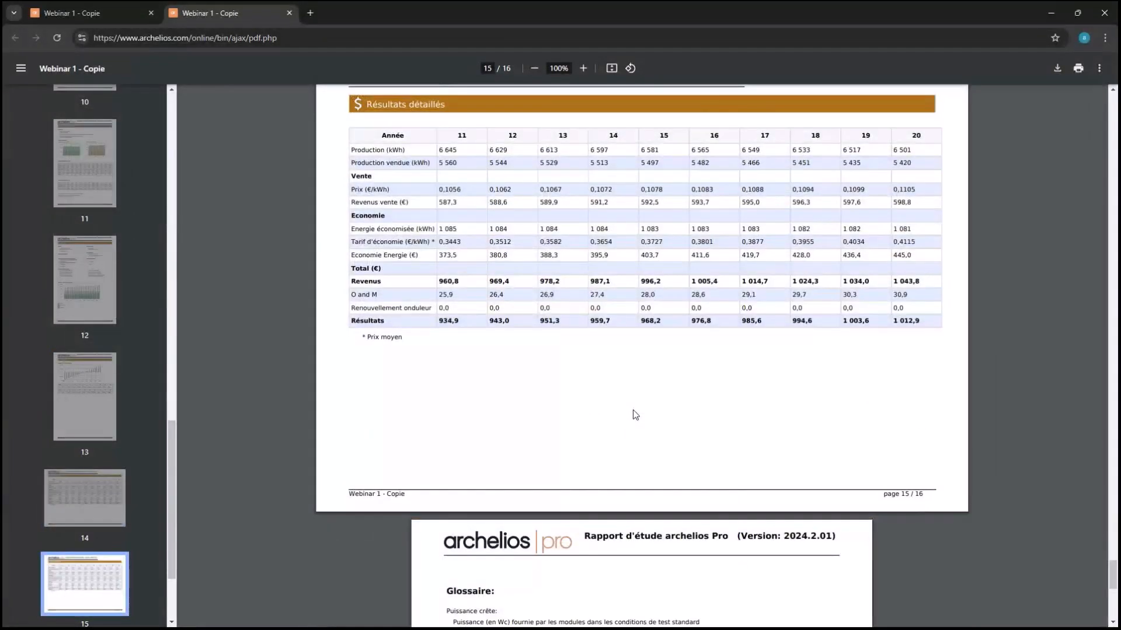
scroll(634, 411, "down", 8)
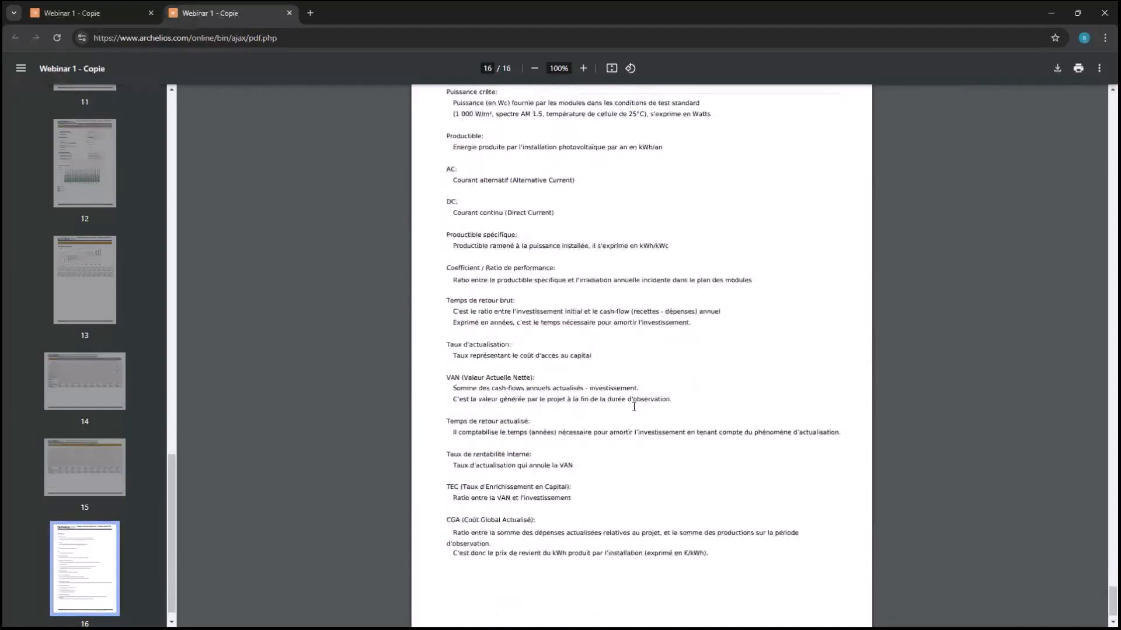
scroll(634, 406, "up", 1)
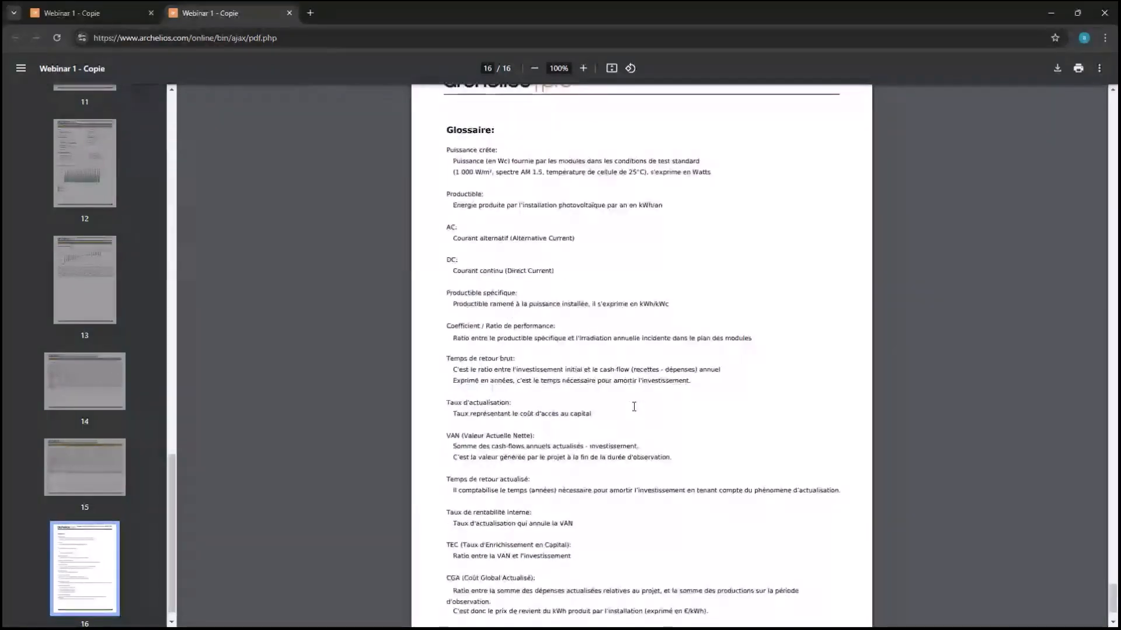
Close the PDF report and delete the existing consumption profile
left_click(289, 13)
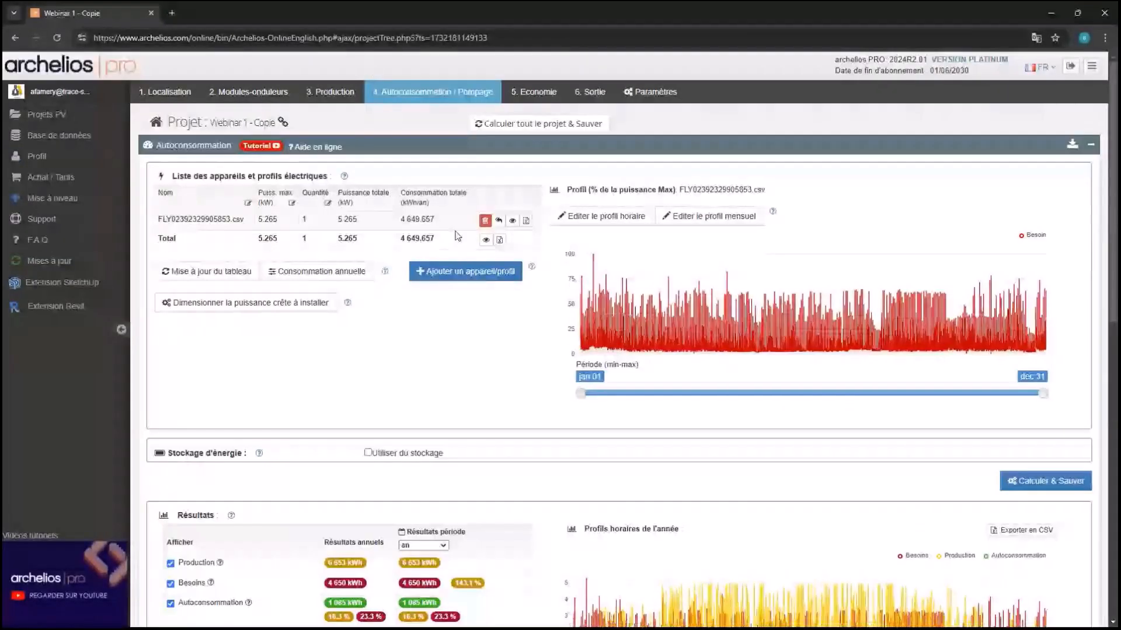
left_click(484, 220)
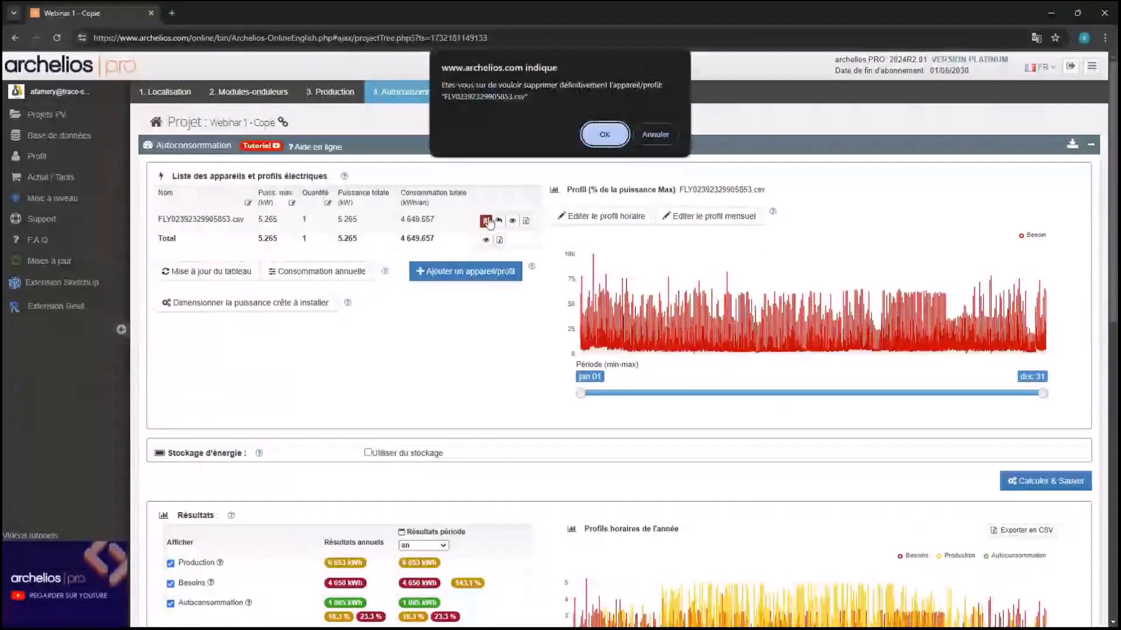
left_click(602, 132)
Try importing the client's Enedis meter load curve and dismiss the unavailable warning
left_click(470, 194)
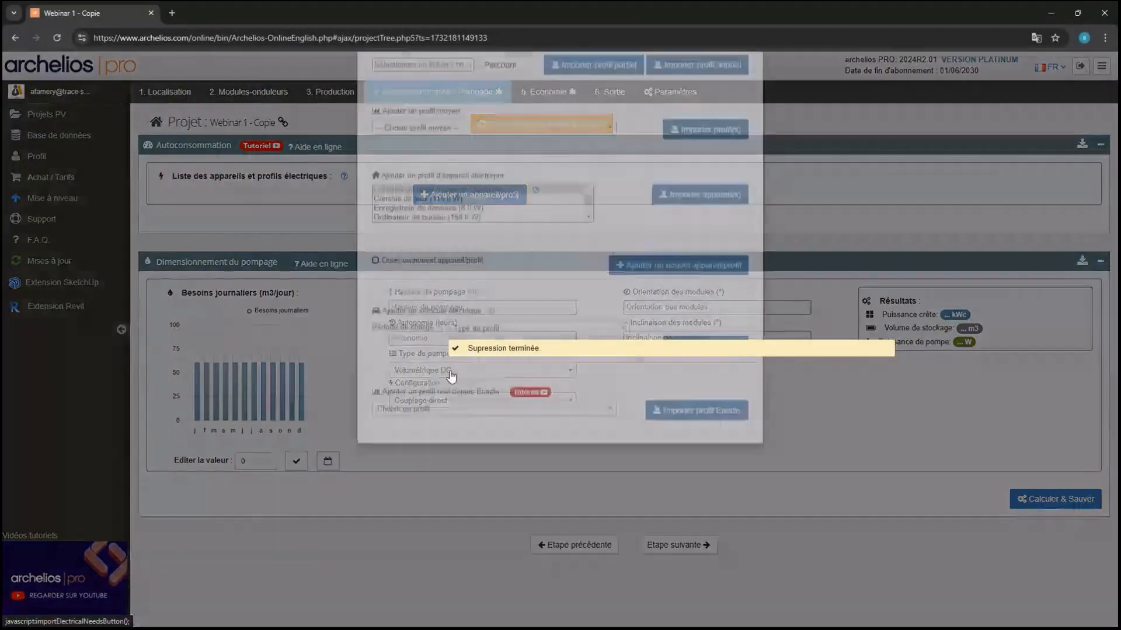
left_click(455, 485)
left_click(456, 544)
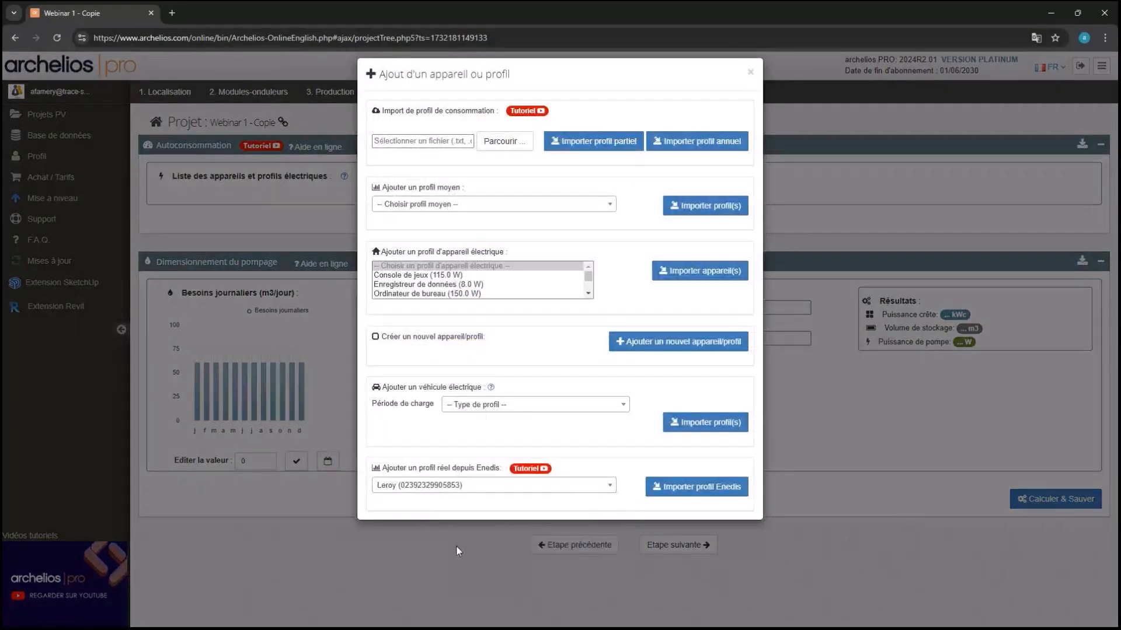
left_click(690, 491)
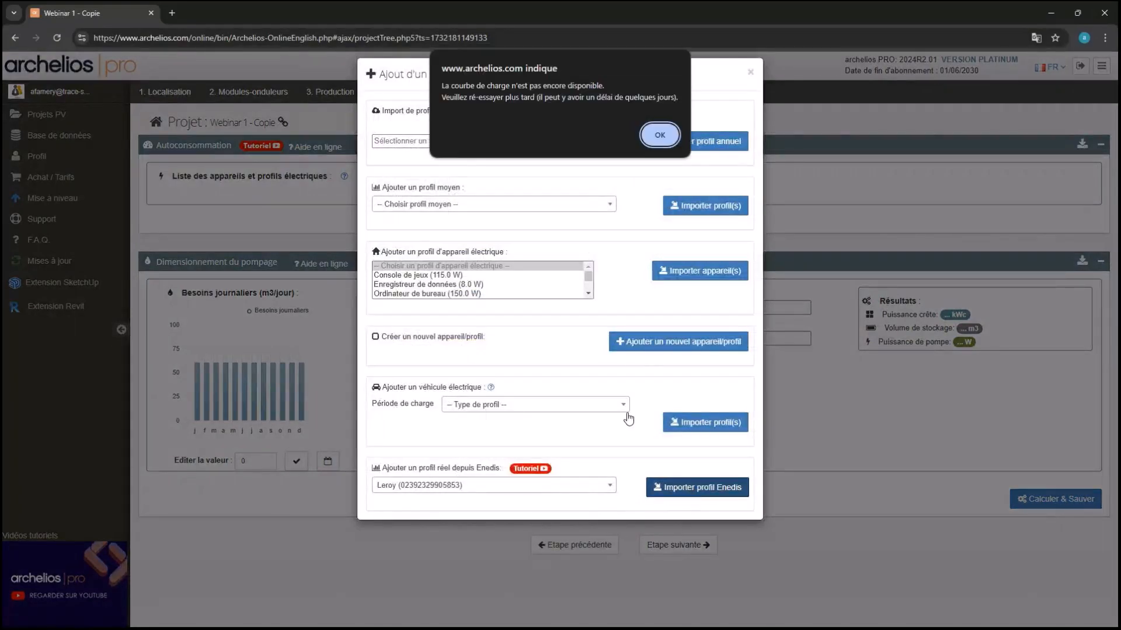
left_click(663, 137)
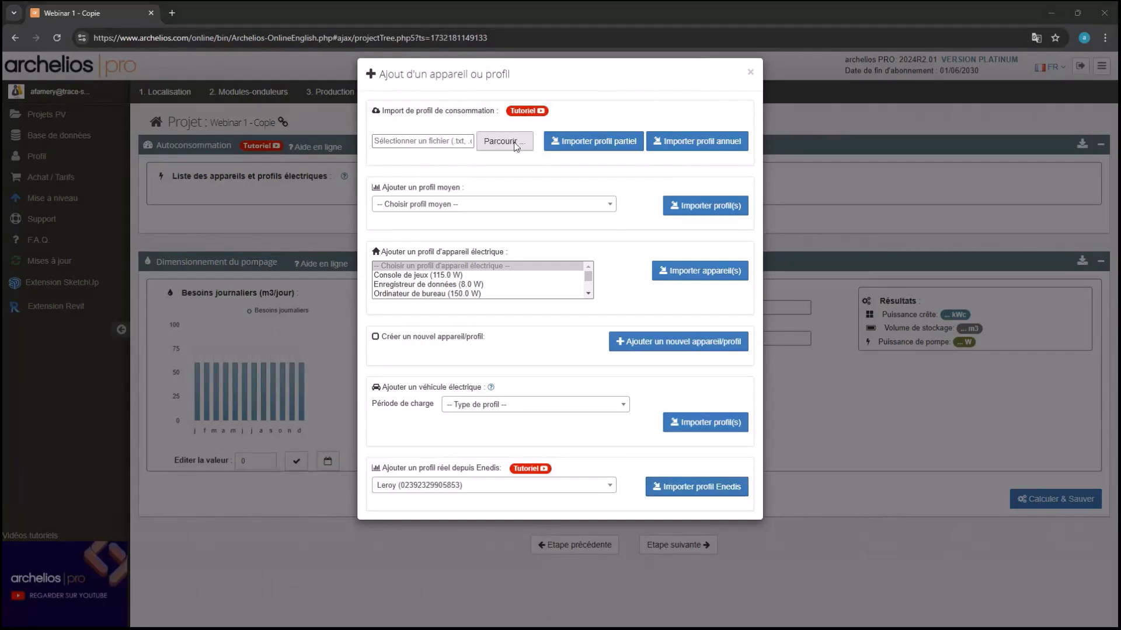
Choose the consumption CSV file from the computer, then close the add appliance window
left_click(515, 143)
left_click(136, 114)
left_click(564, 422)
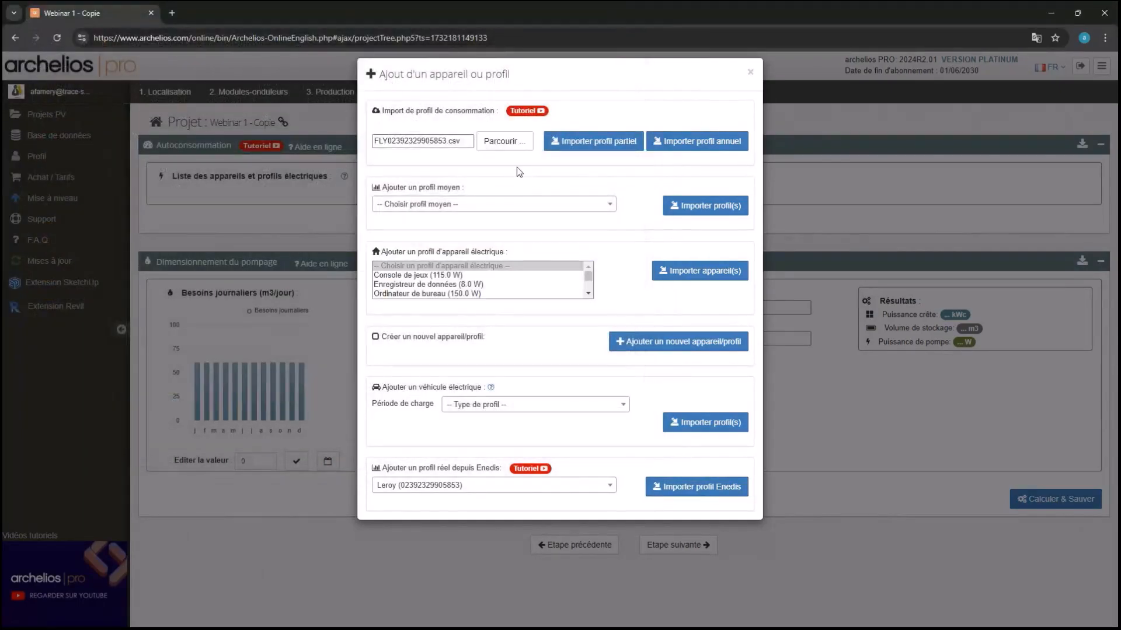
left_click(750, 74)
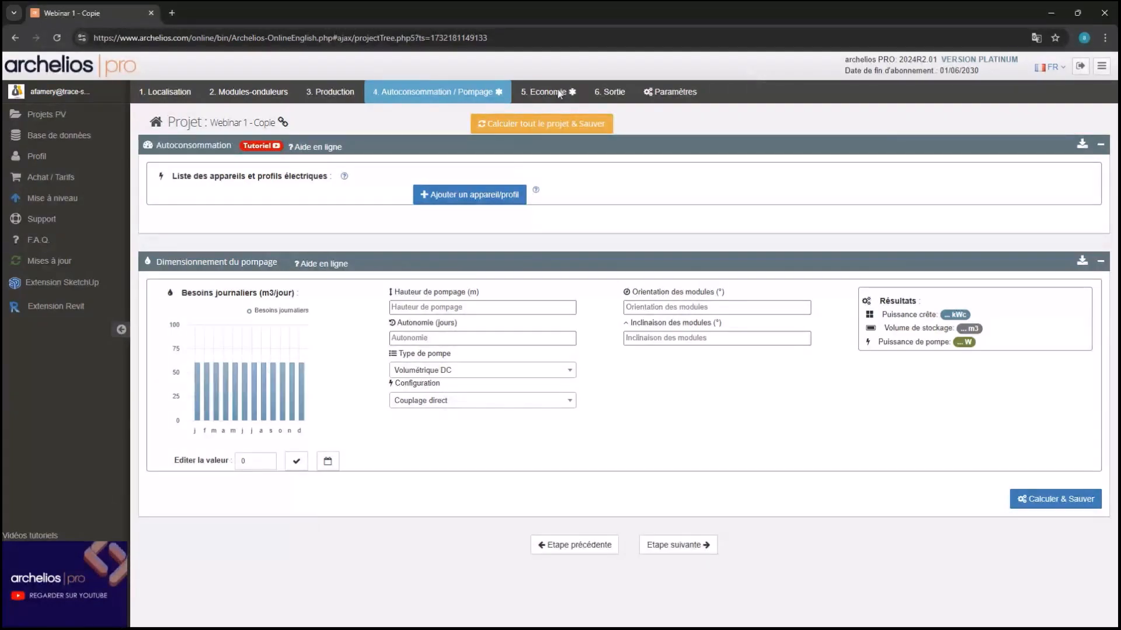
Reopen the add appliance or profile window with the consumption CSV loaded
left_click(513, 194)
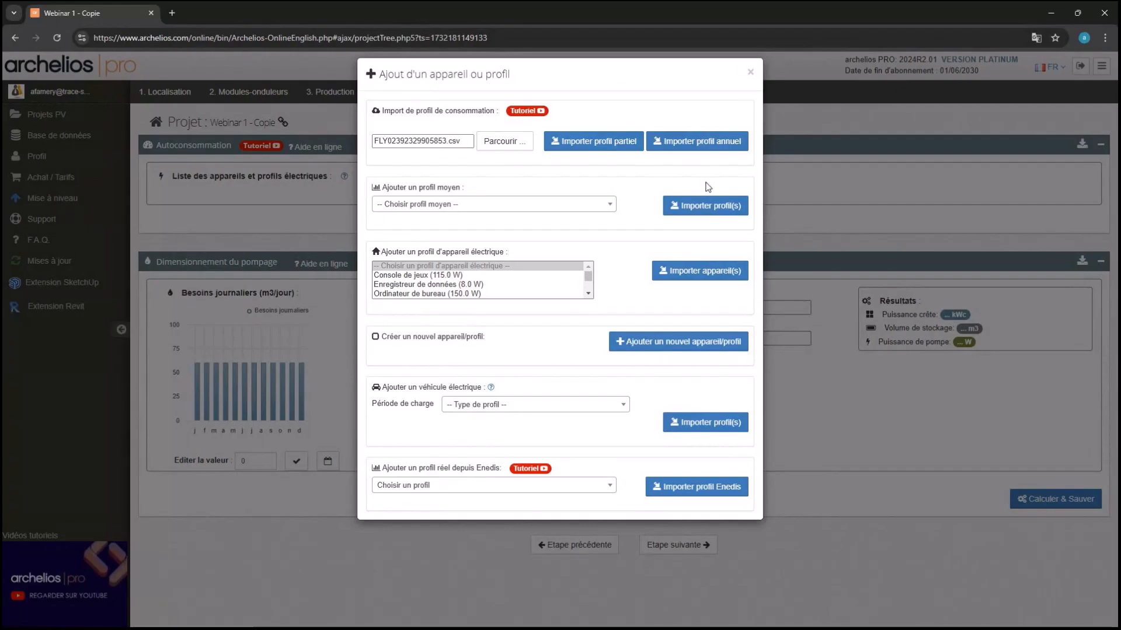
Reopen the add appliance window and choose to import the CSV as an annual profile
left_click(750, 72)
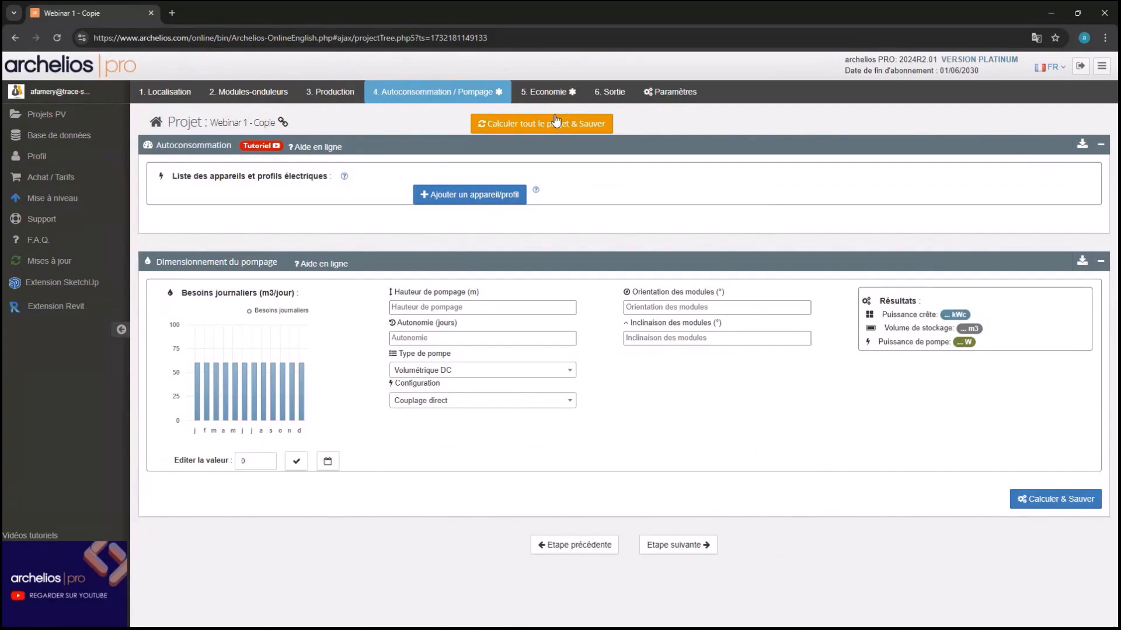
left_click(497, 199)
left_click(679, 150)
Map column 0 to date, 1 to hour, 2 to consumption in kW, skip the header, and import
left_click(429, 199)
left_click(395, 255)
left_click(690, 199)
left_click(603, 249)
left_click(477, 241)
left_click(432, 317)
left_click(339, 354)
left_click(593, 242)
left_click(601, 280)
left_click(739, 432)
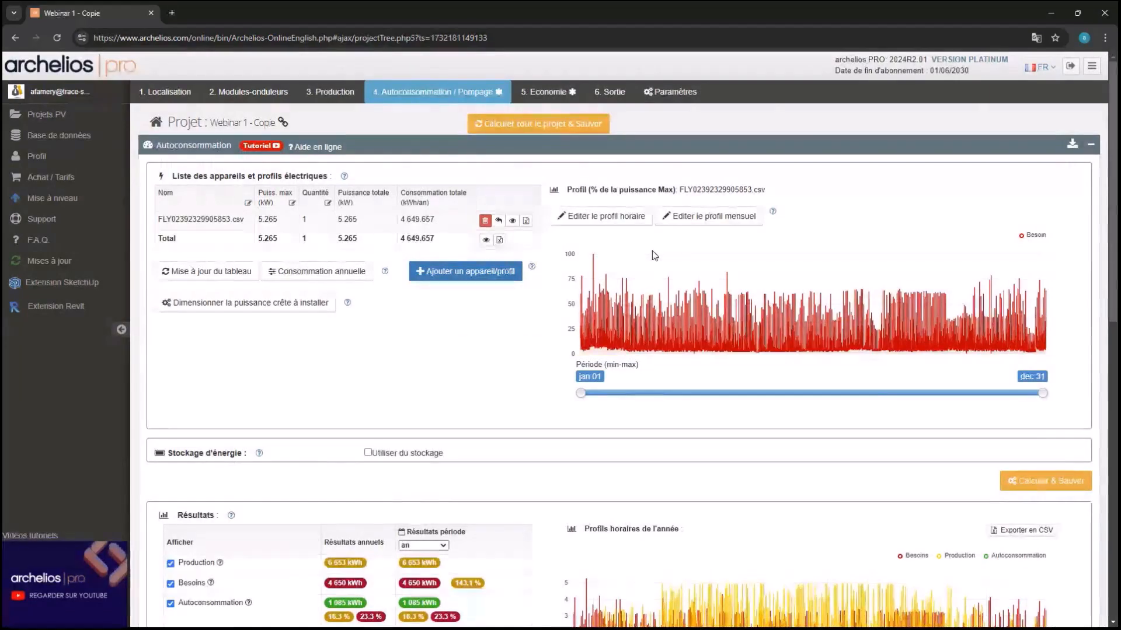
left_click(330, 310)
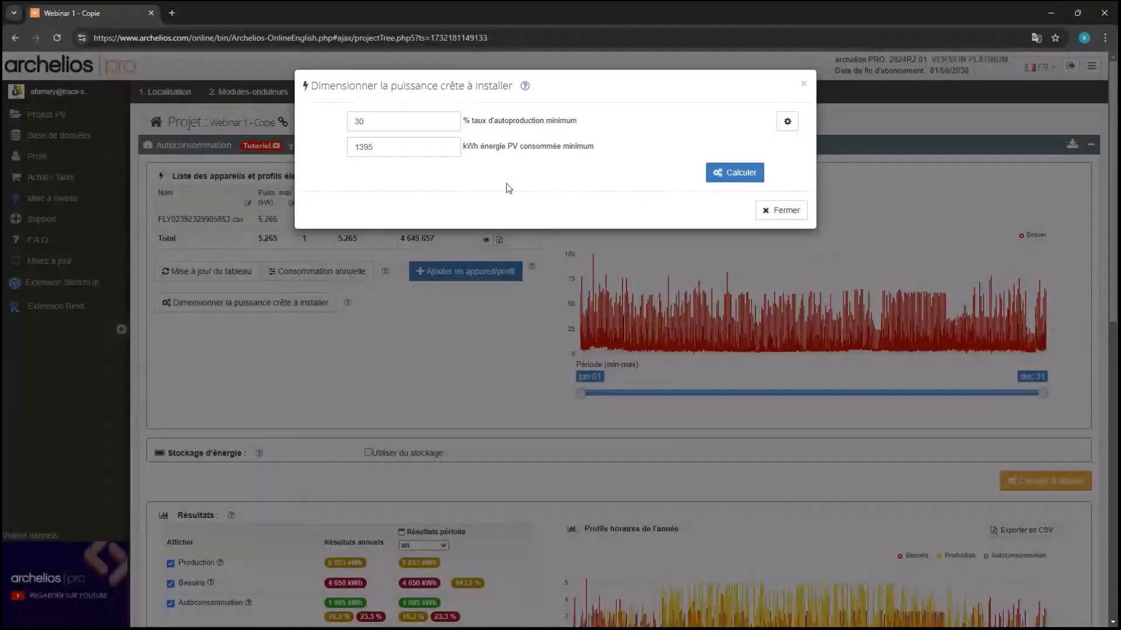
left_click(790, 217)
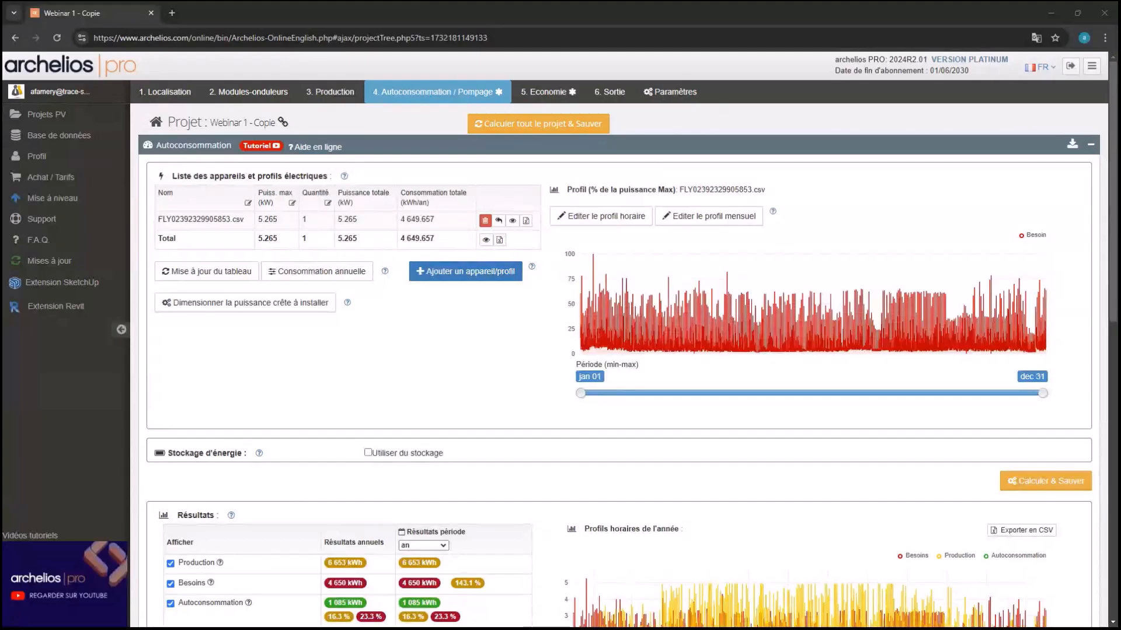
Enable storage, size SMA Home Storage 3.2 batteries for 8 hours (96 V, 1×7), and recalculate
scroll(396, 565, "down", 2)
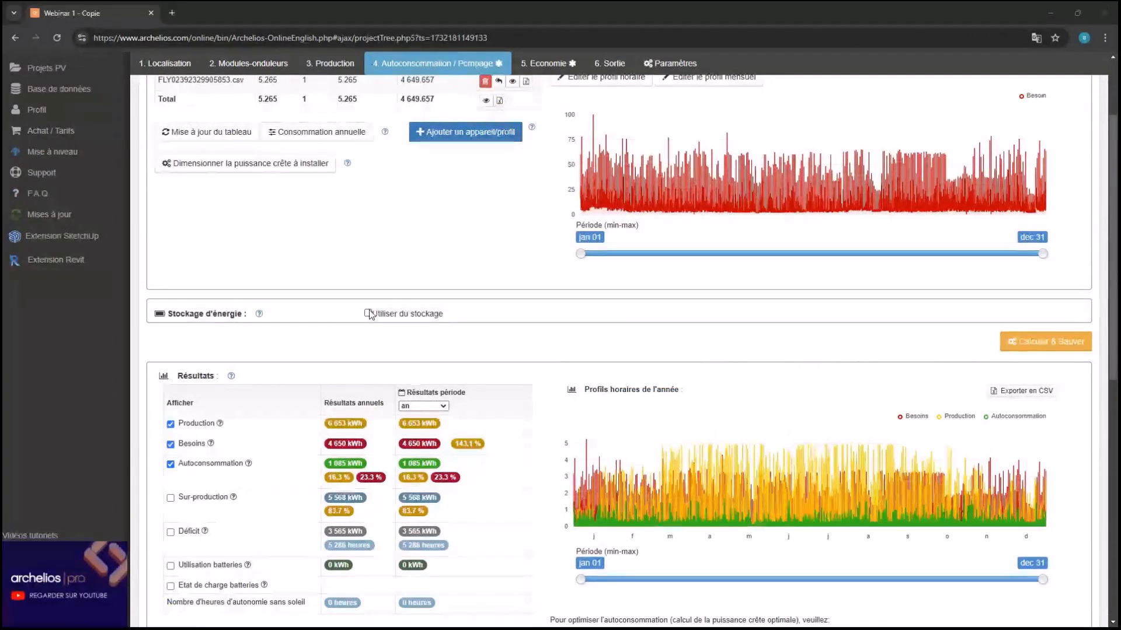
scroll(431, 158, "up", 1)
scroll(403, 426, "down", 1)
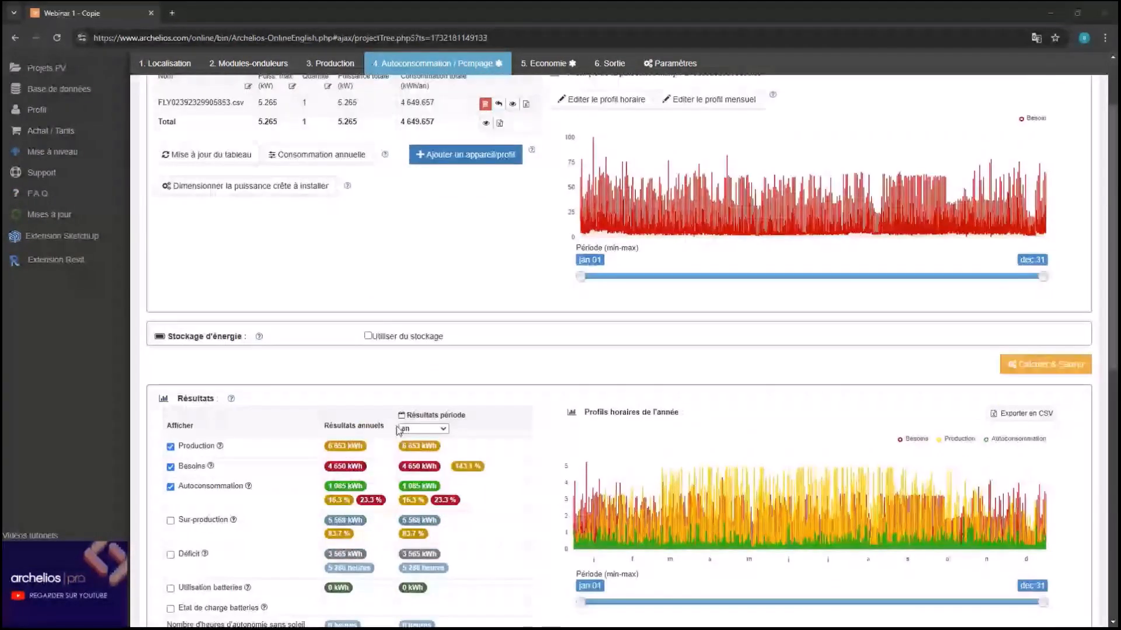
scroll(399, 431, "down", 1)
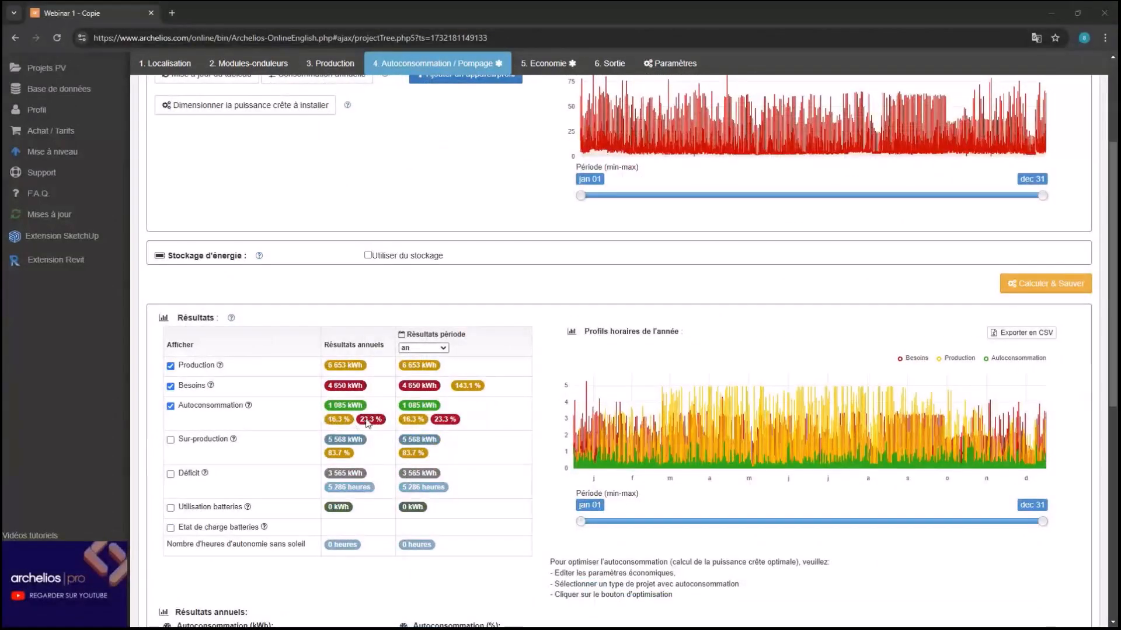
left_click(367, 255)
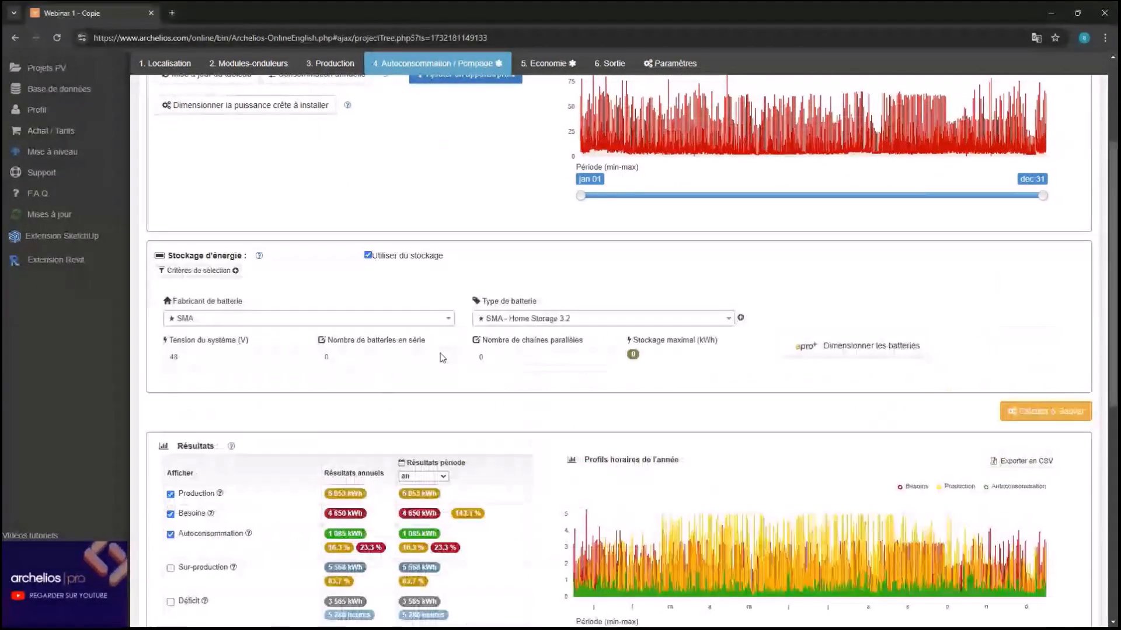
left_click(872, 347)
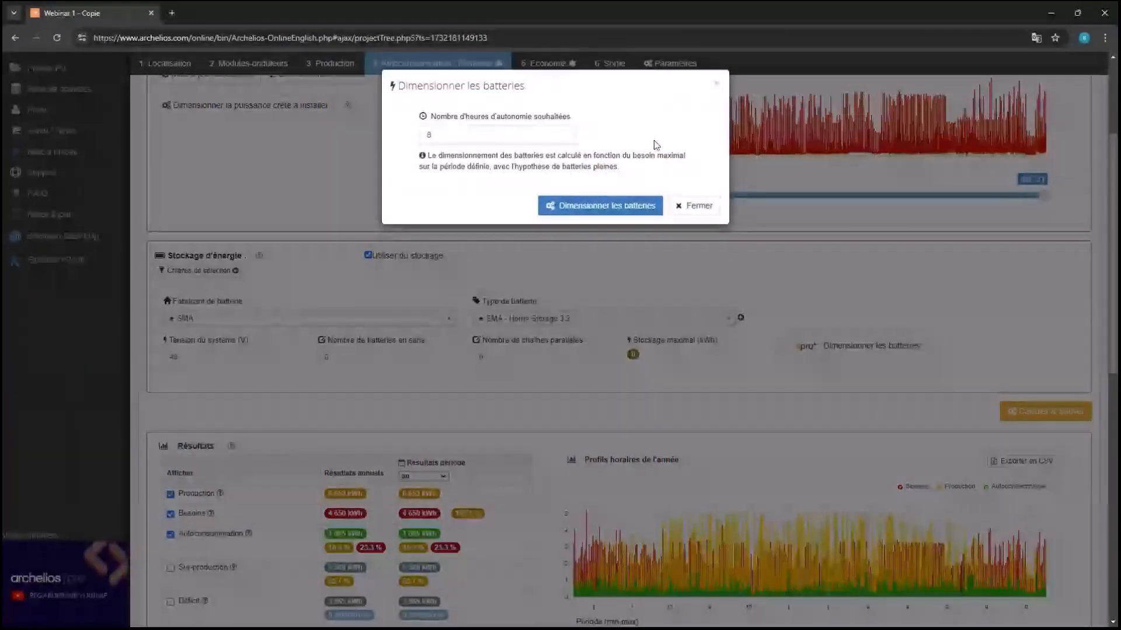
left_click(605, 204)
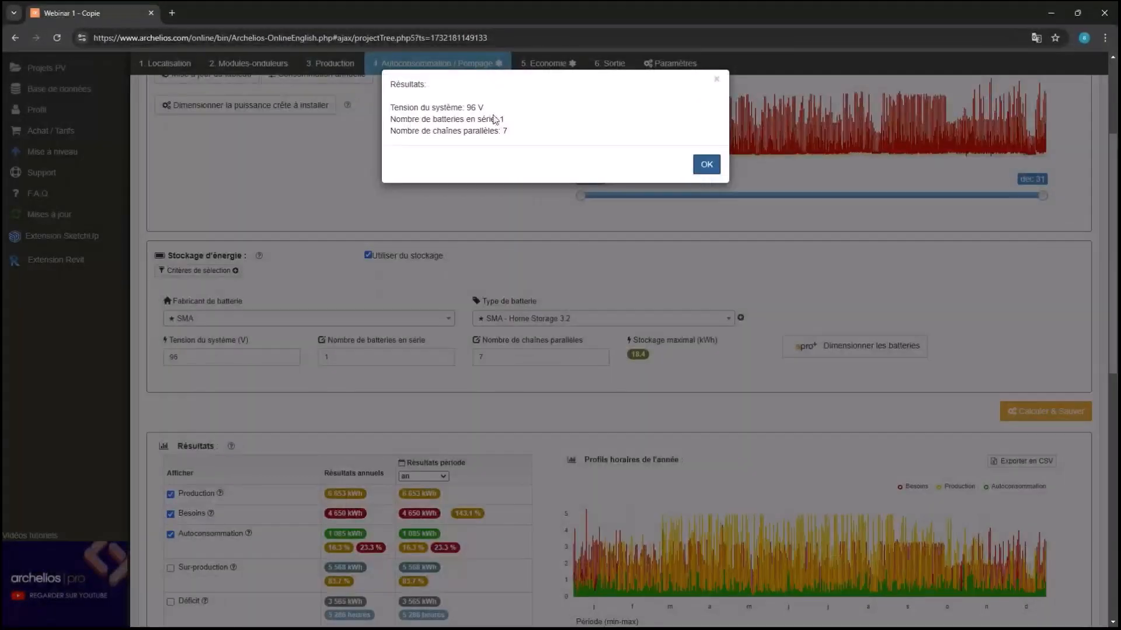
left_click(706, 164)
left_click(1061, 421)
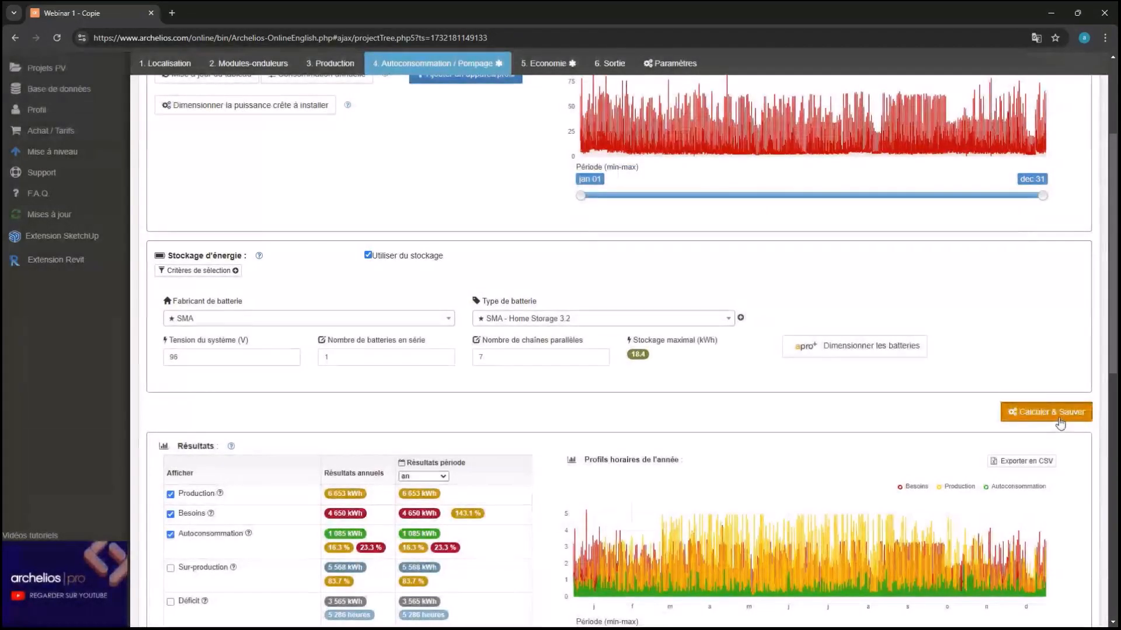
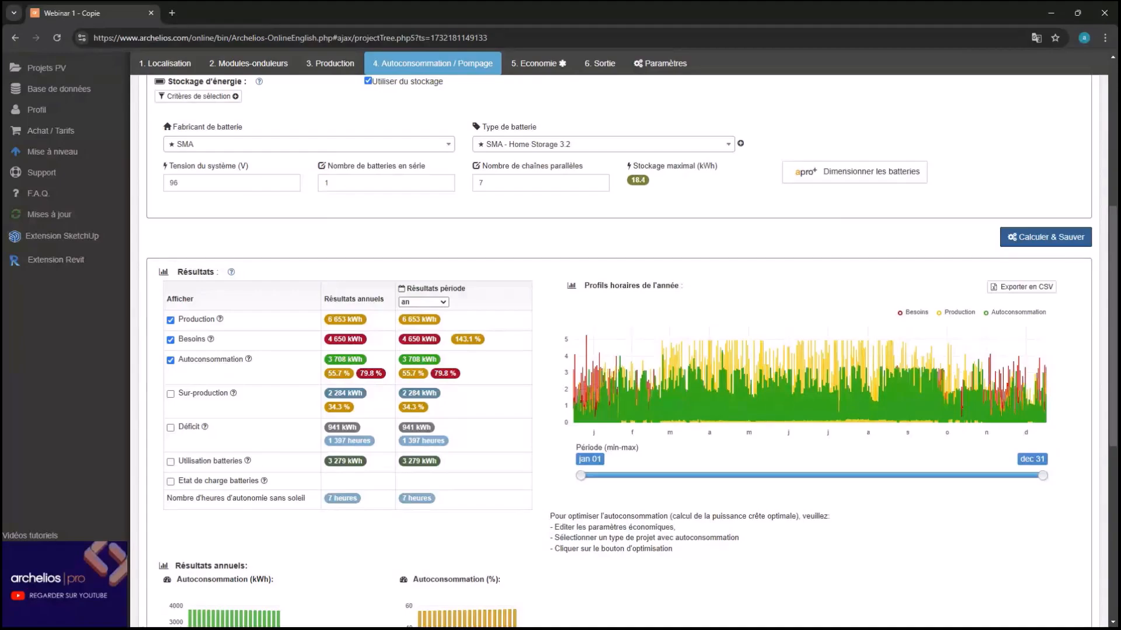
Refresh the appliance and profile table ('Mise à jour du tableau') at the top of the Autoconsommation page
scroll(460, 209, "up", 7)
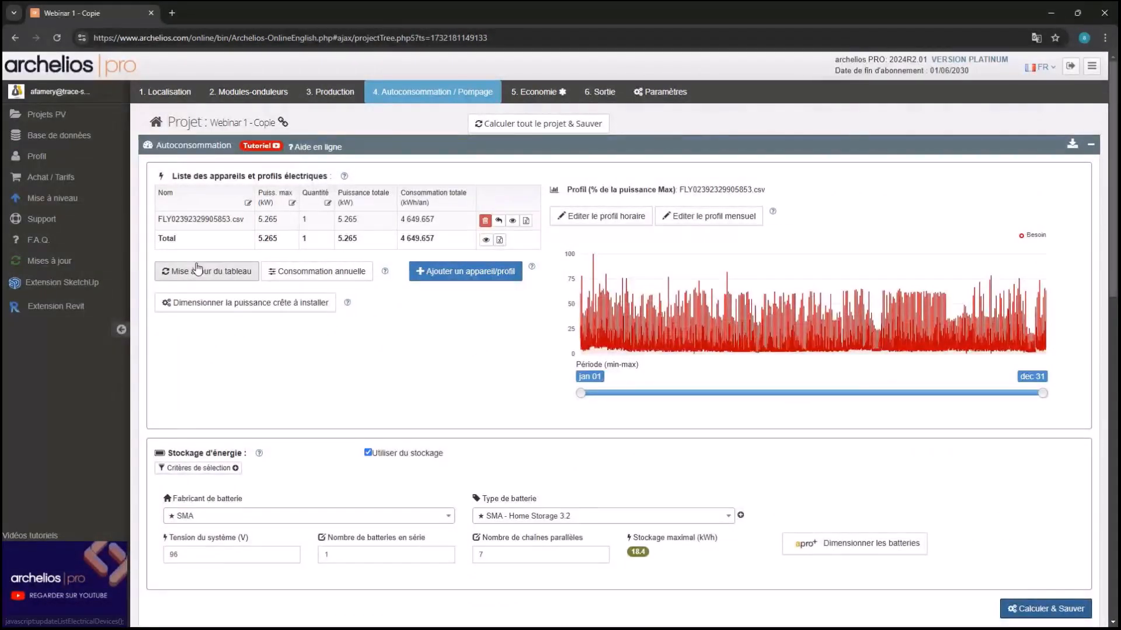
left_click(198, 269)
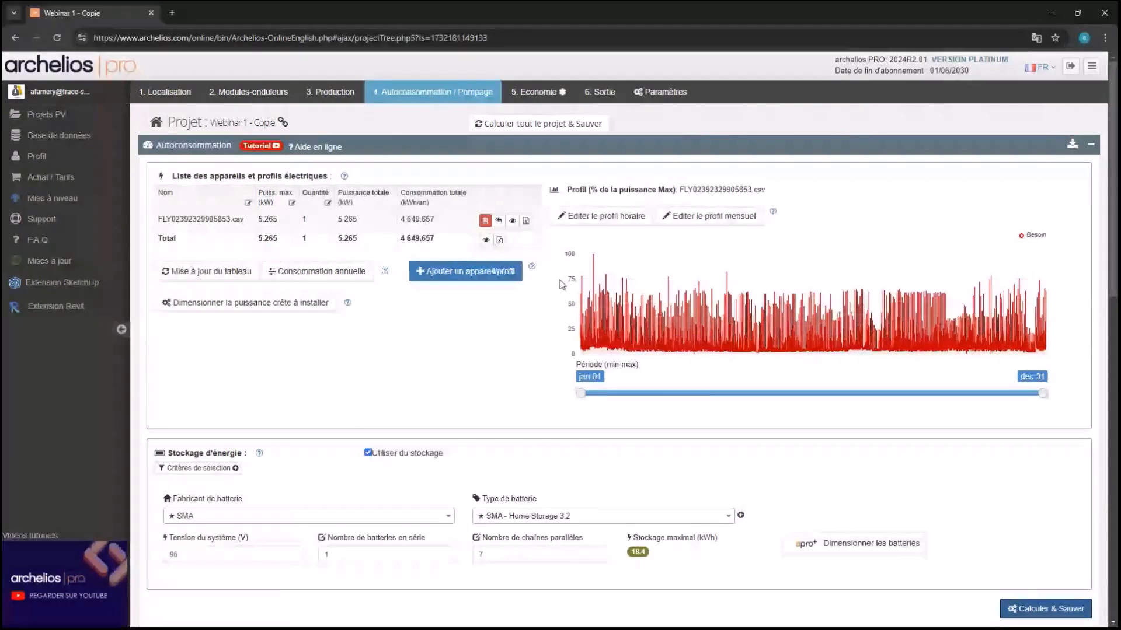
Review the profile's monthly consumption bars without changes, then start adding a new appliance/profile
left_click(743, 213)
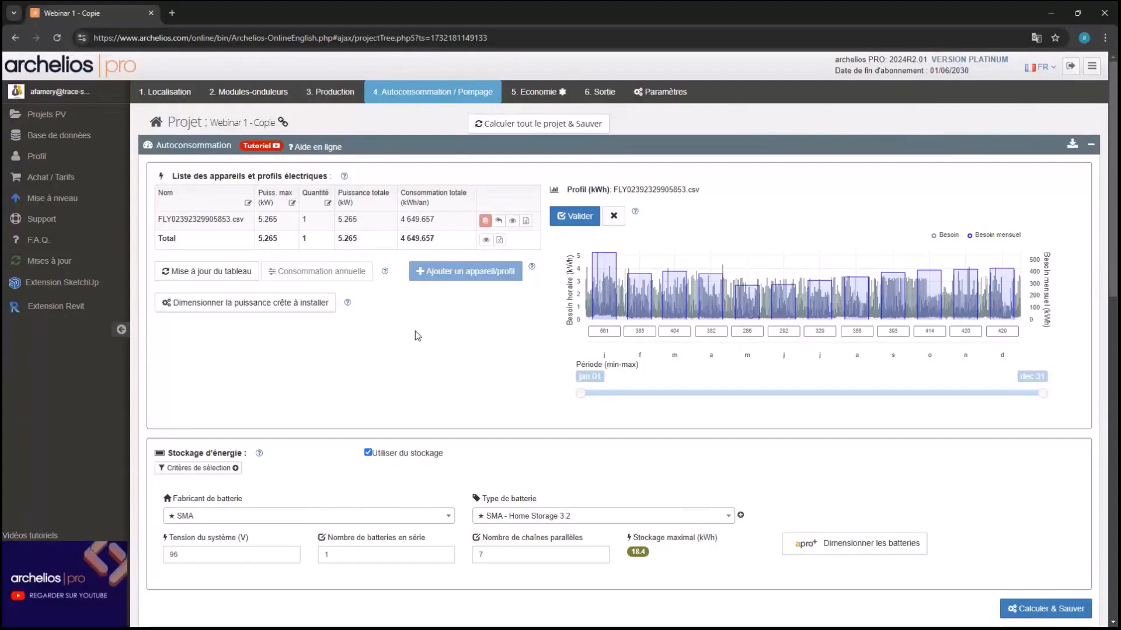
left_click(617, 221)
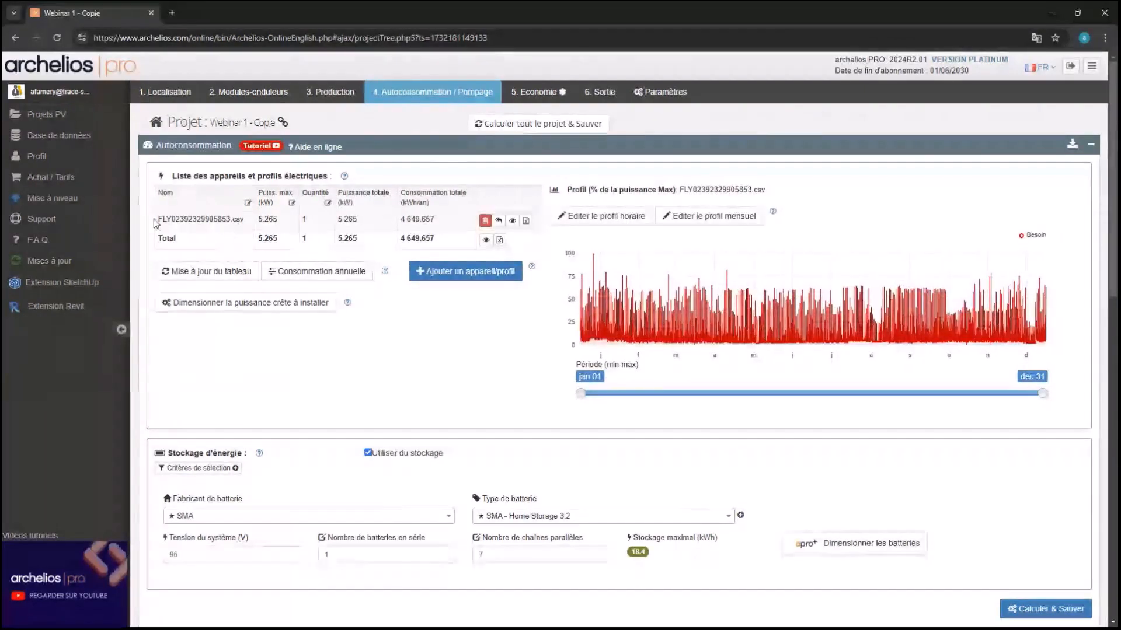
left_click(486, 270)
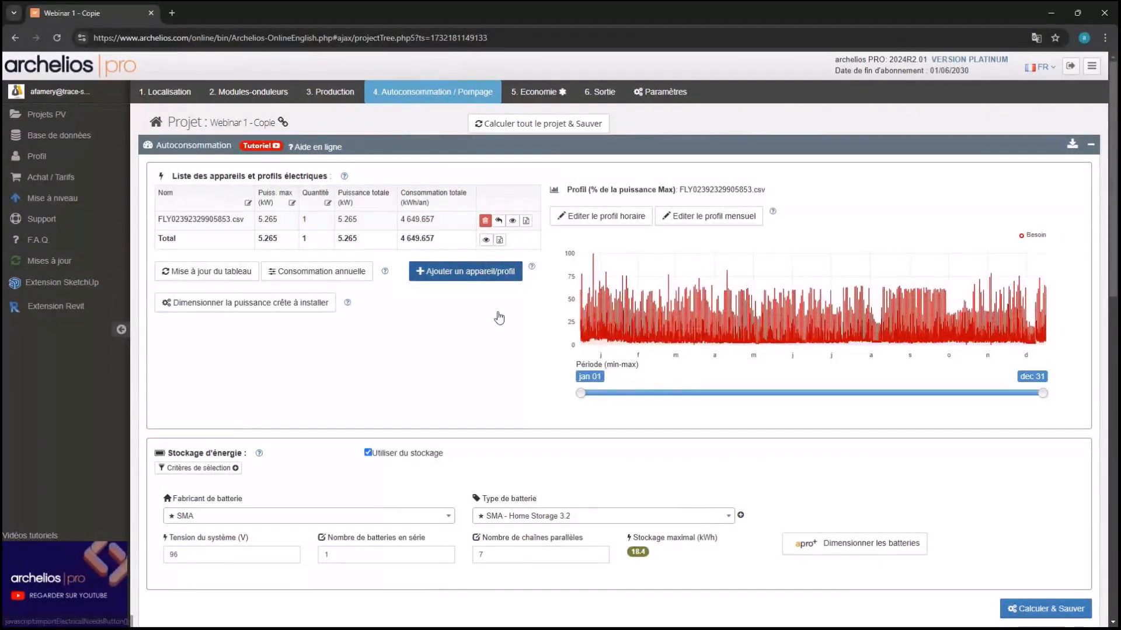